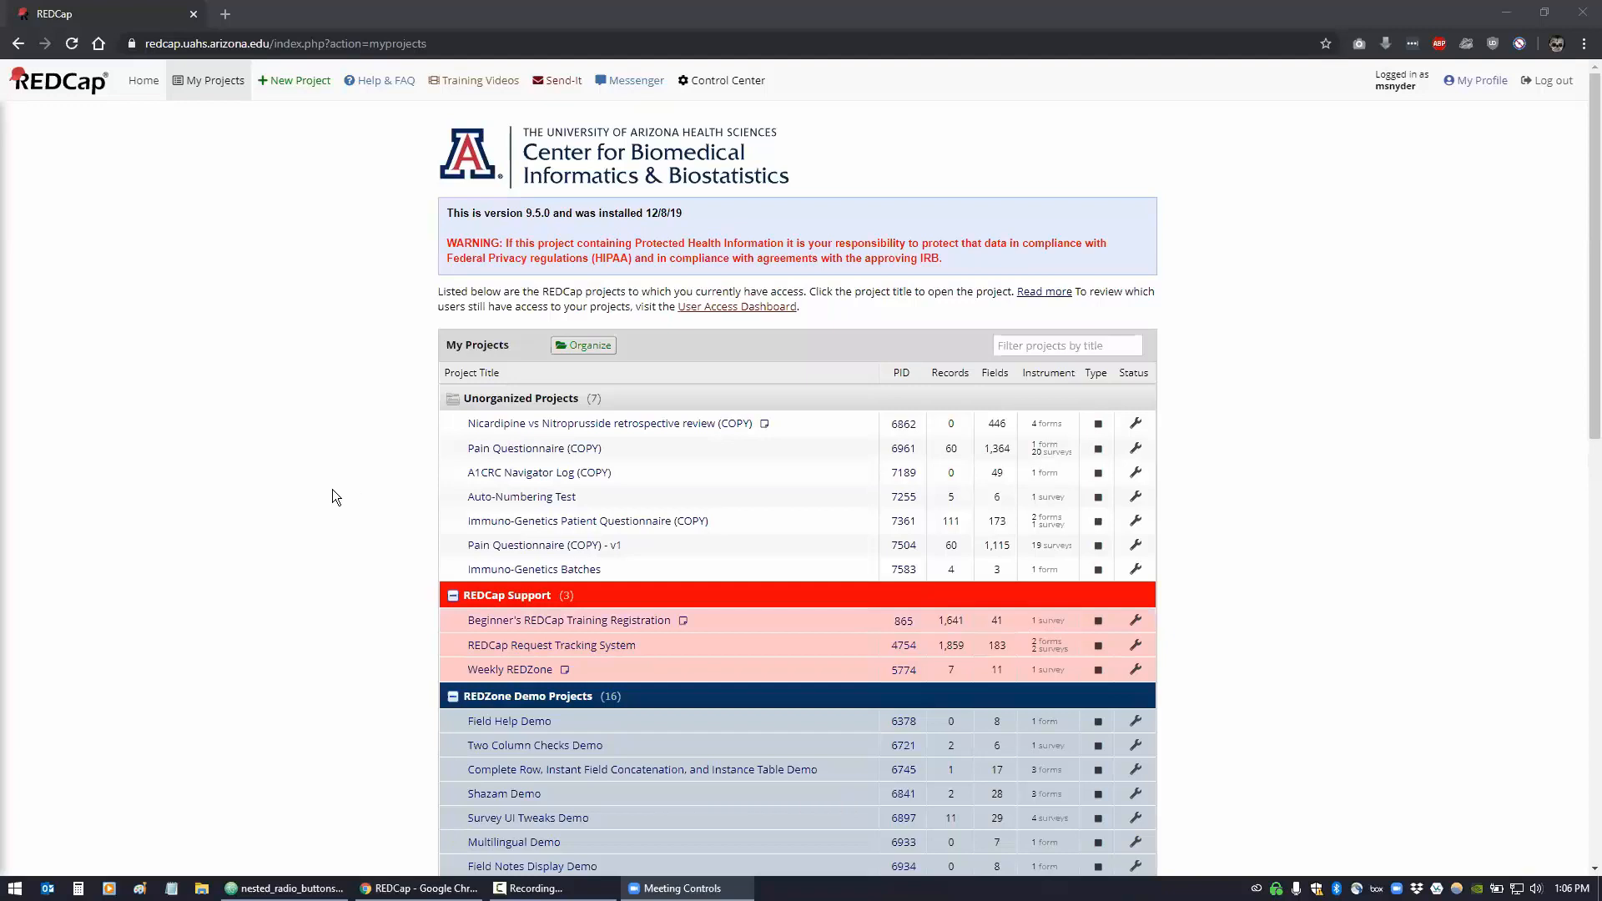
# Open the Checkbox List with Nested Radio Buttons Demo project and launch its public survey from the survey distribution tools
pyautogui.scroll(-1, 335, 497)
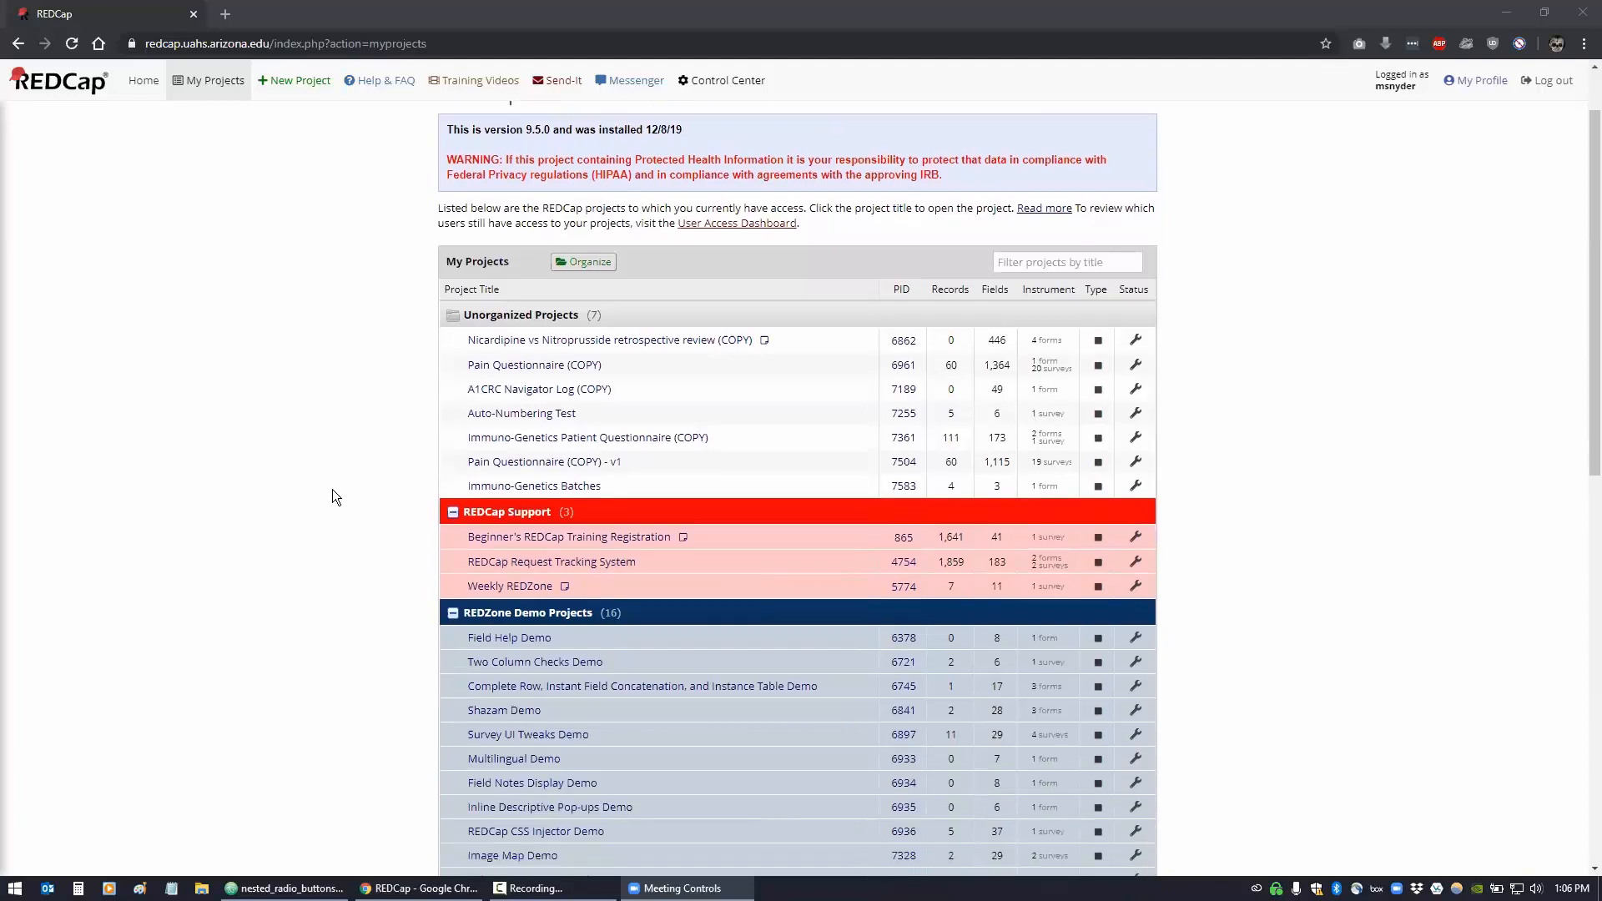
pyautogui.scroll(-3, 332, 488)
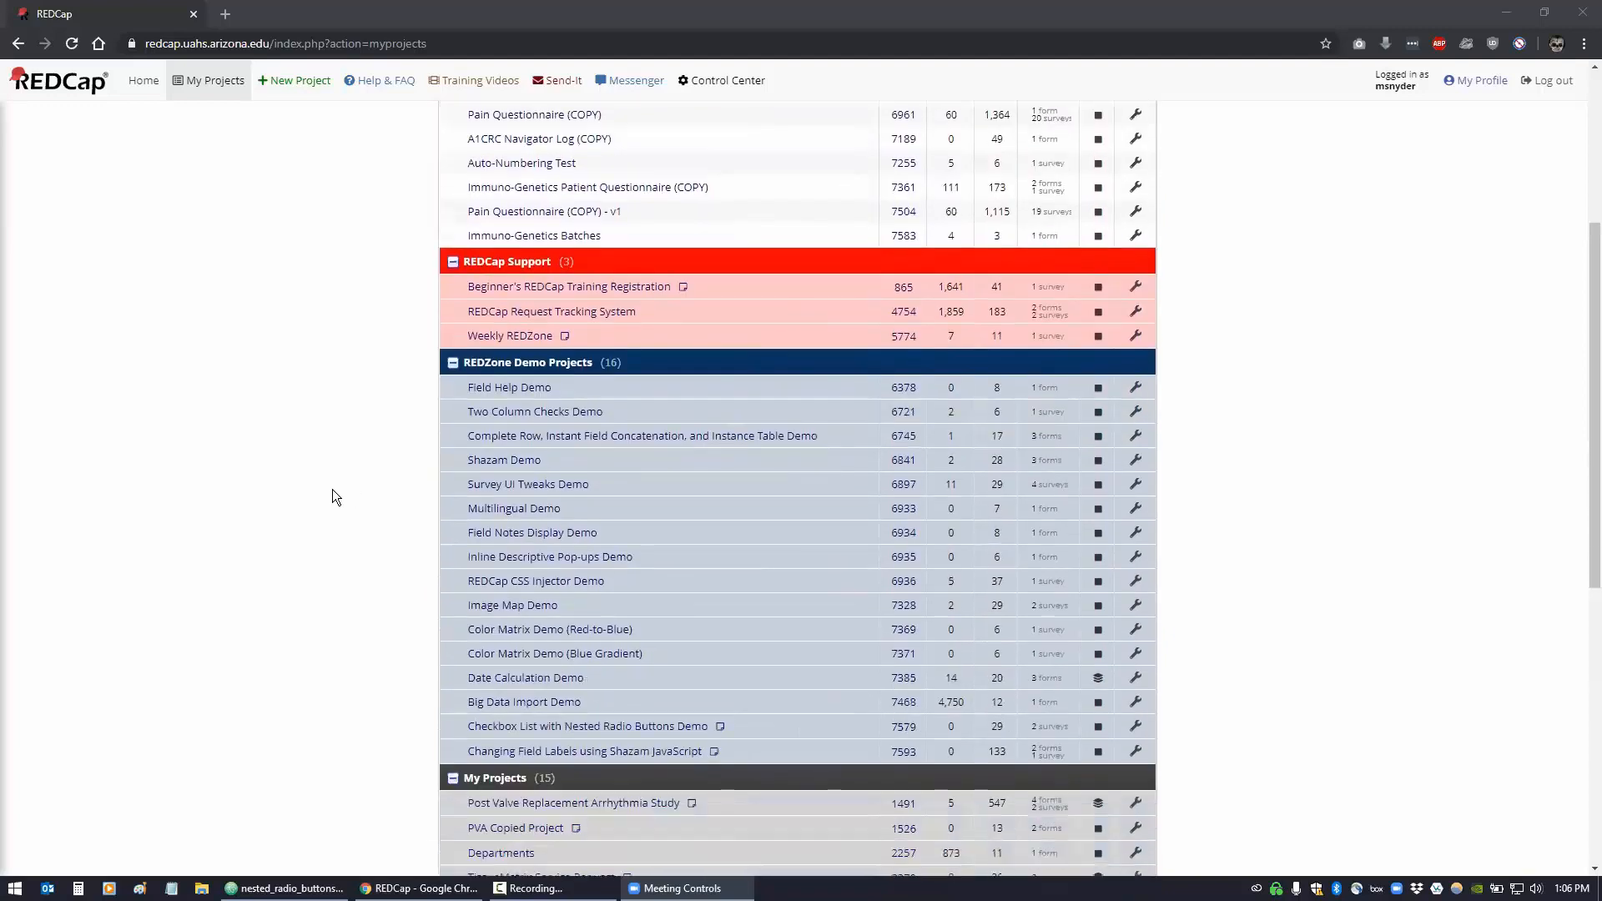
pyautogui.scroll(-1, 332, 489)
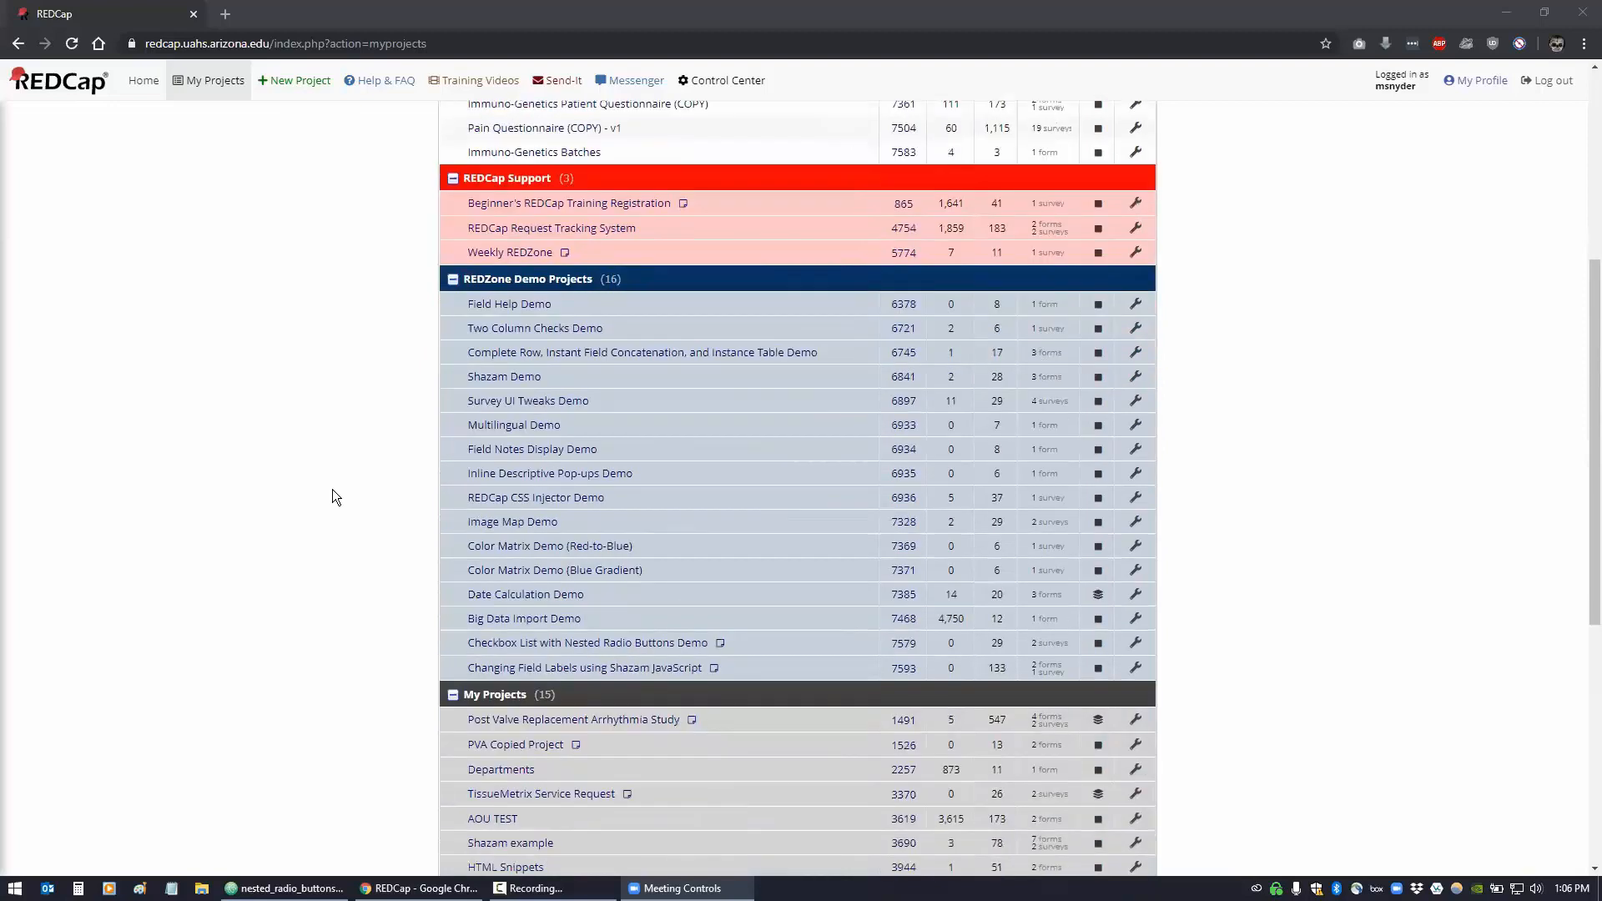
pyautogui.scroll(-2, 332, 489)
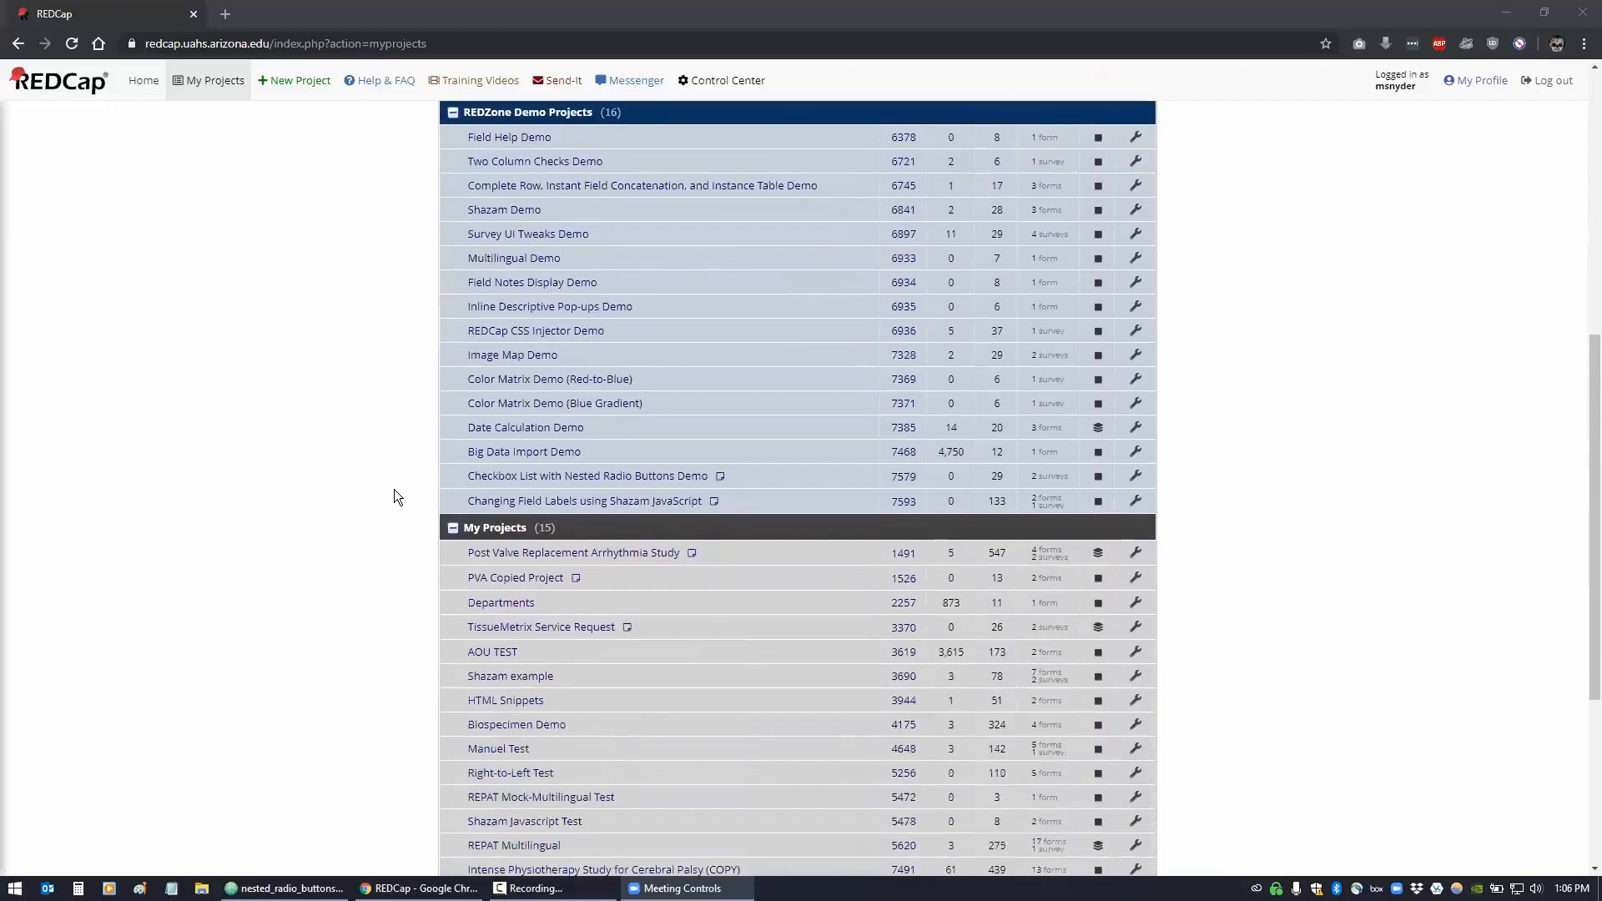
pyautogui.click(484, 477)
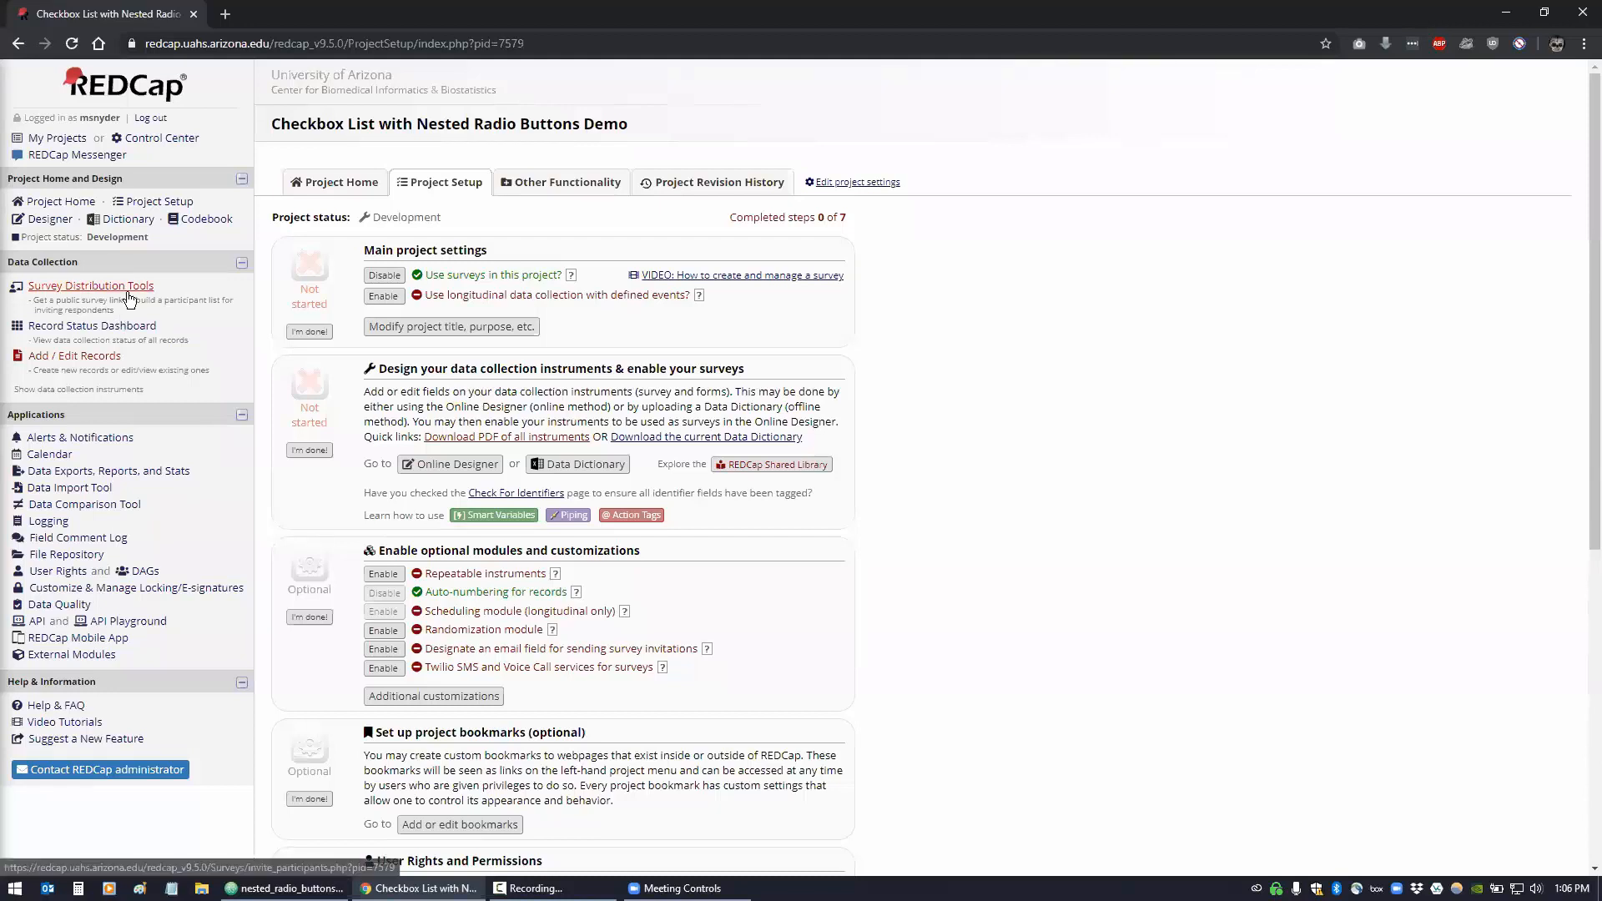
pyautogui.click(129, 289)
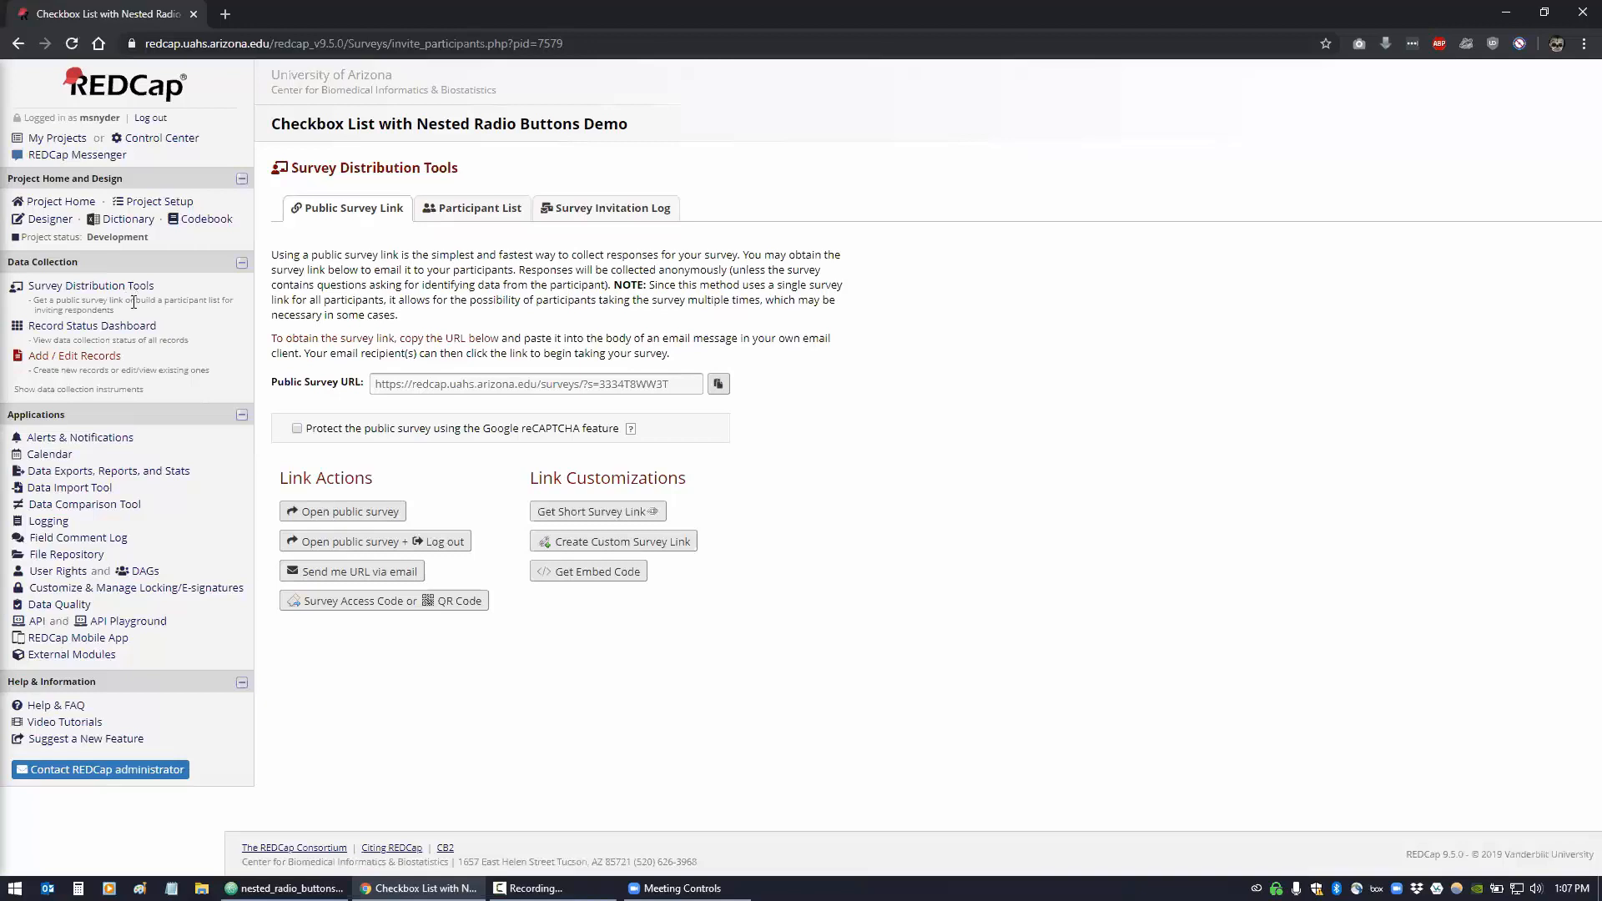
pyautogui.click(339, 512)
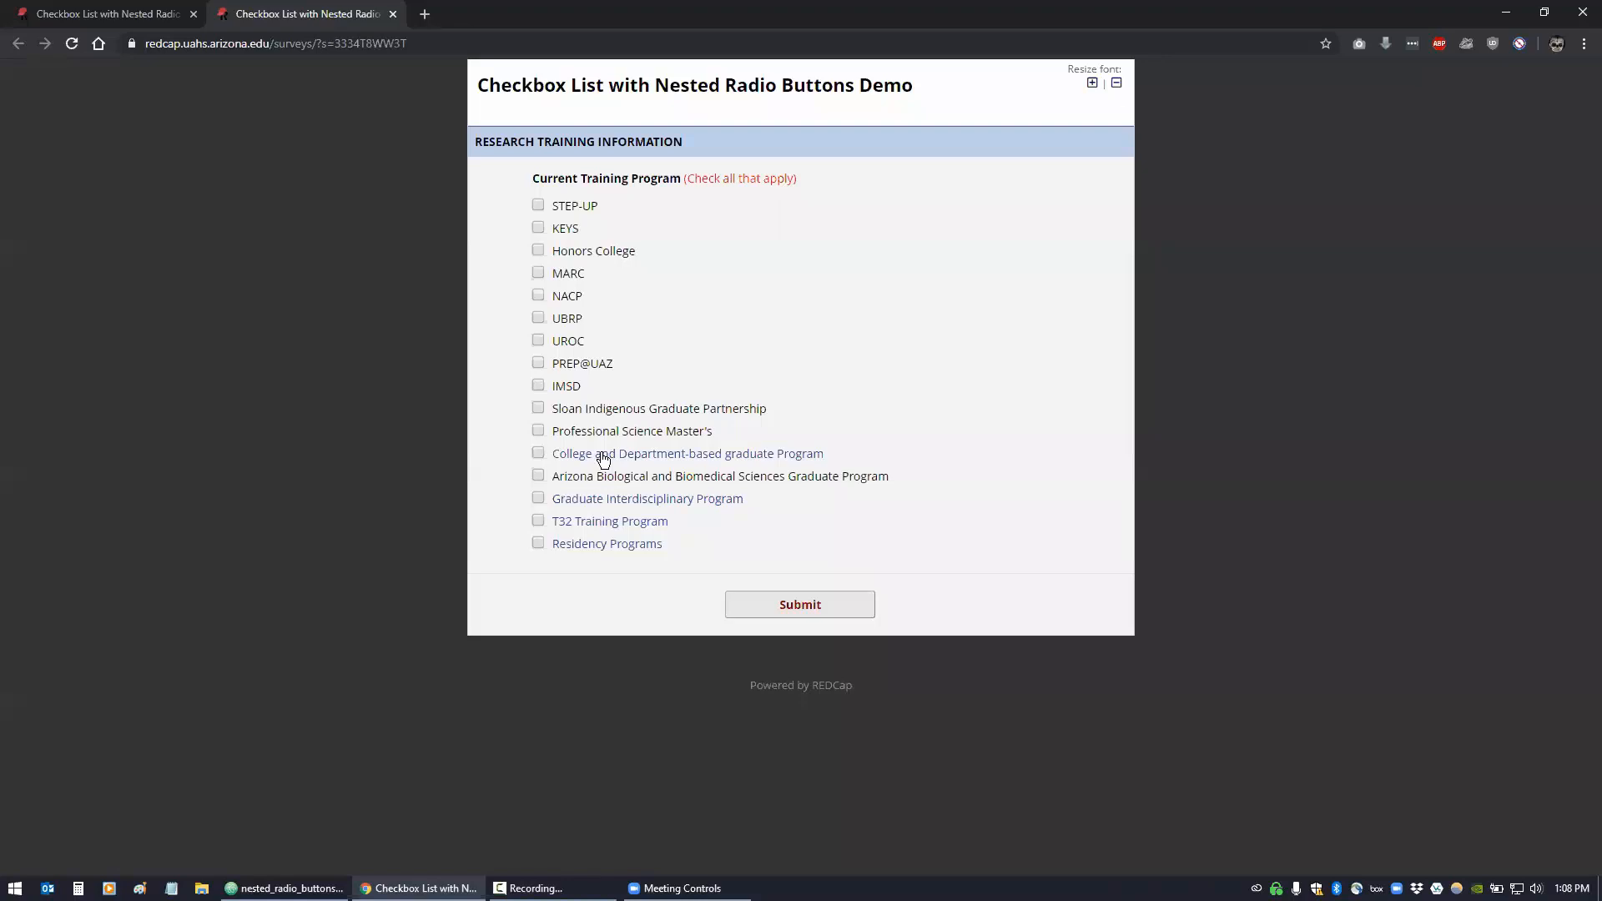
# Check College and Department-based graduate Program, Graduate Interdisciplinary Program, T32 Training Program and Residency Programs, and review the follow-up questions
pyautogui.click(538, 454)
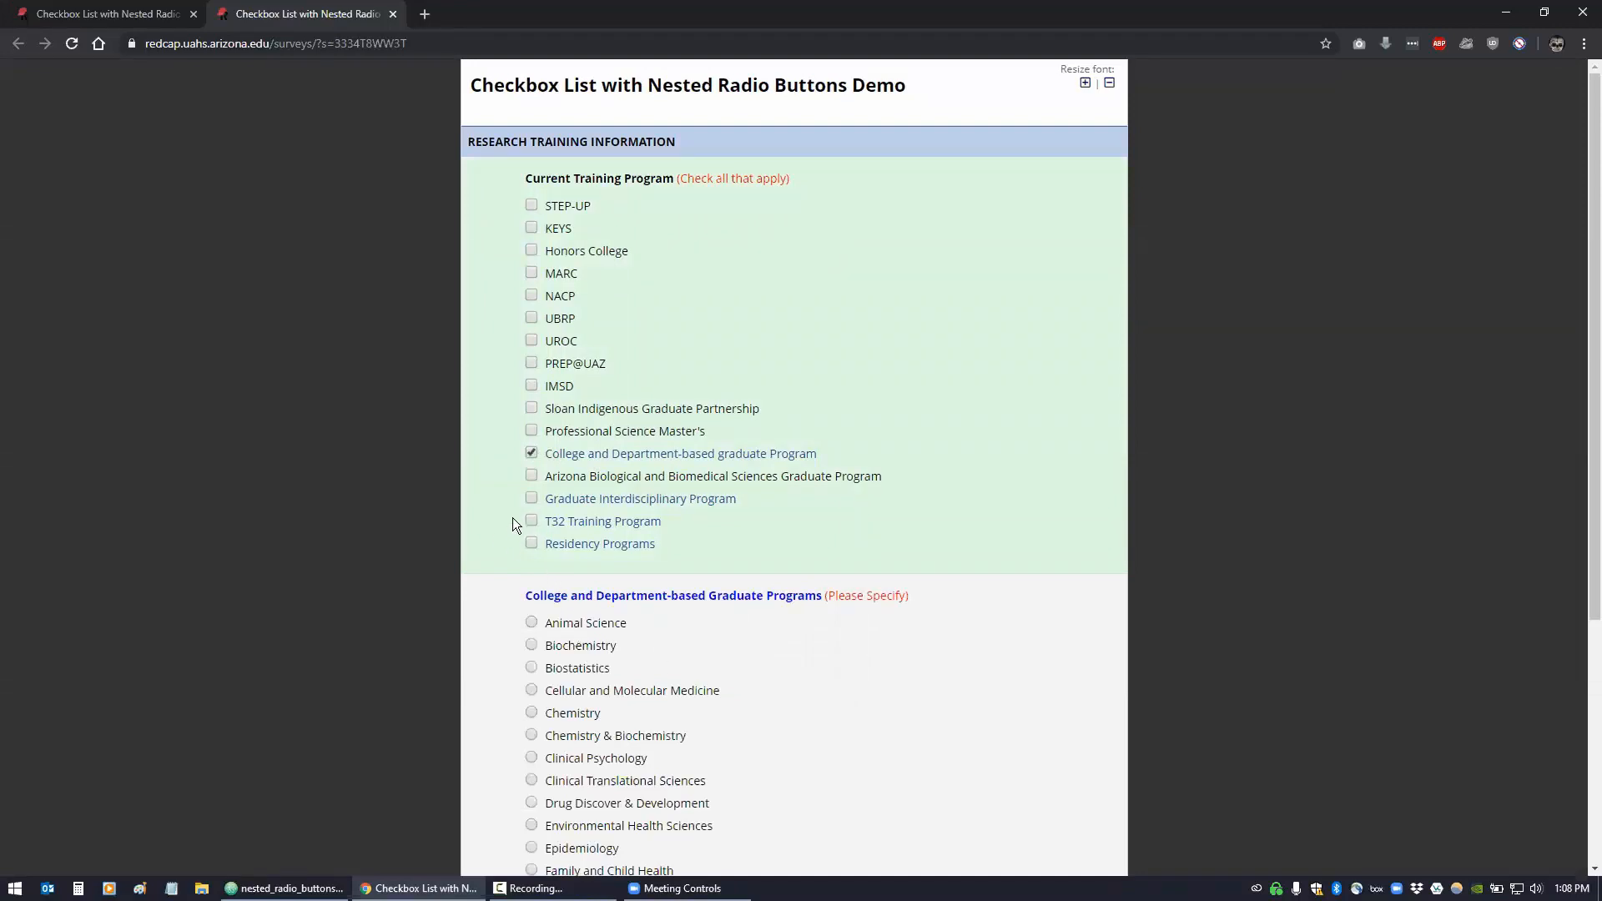
pyautogui.click(532, 499)
pyautogui.click(531, 500)
pyautogui.click(531, 499)
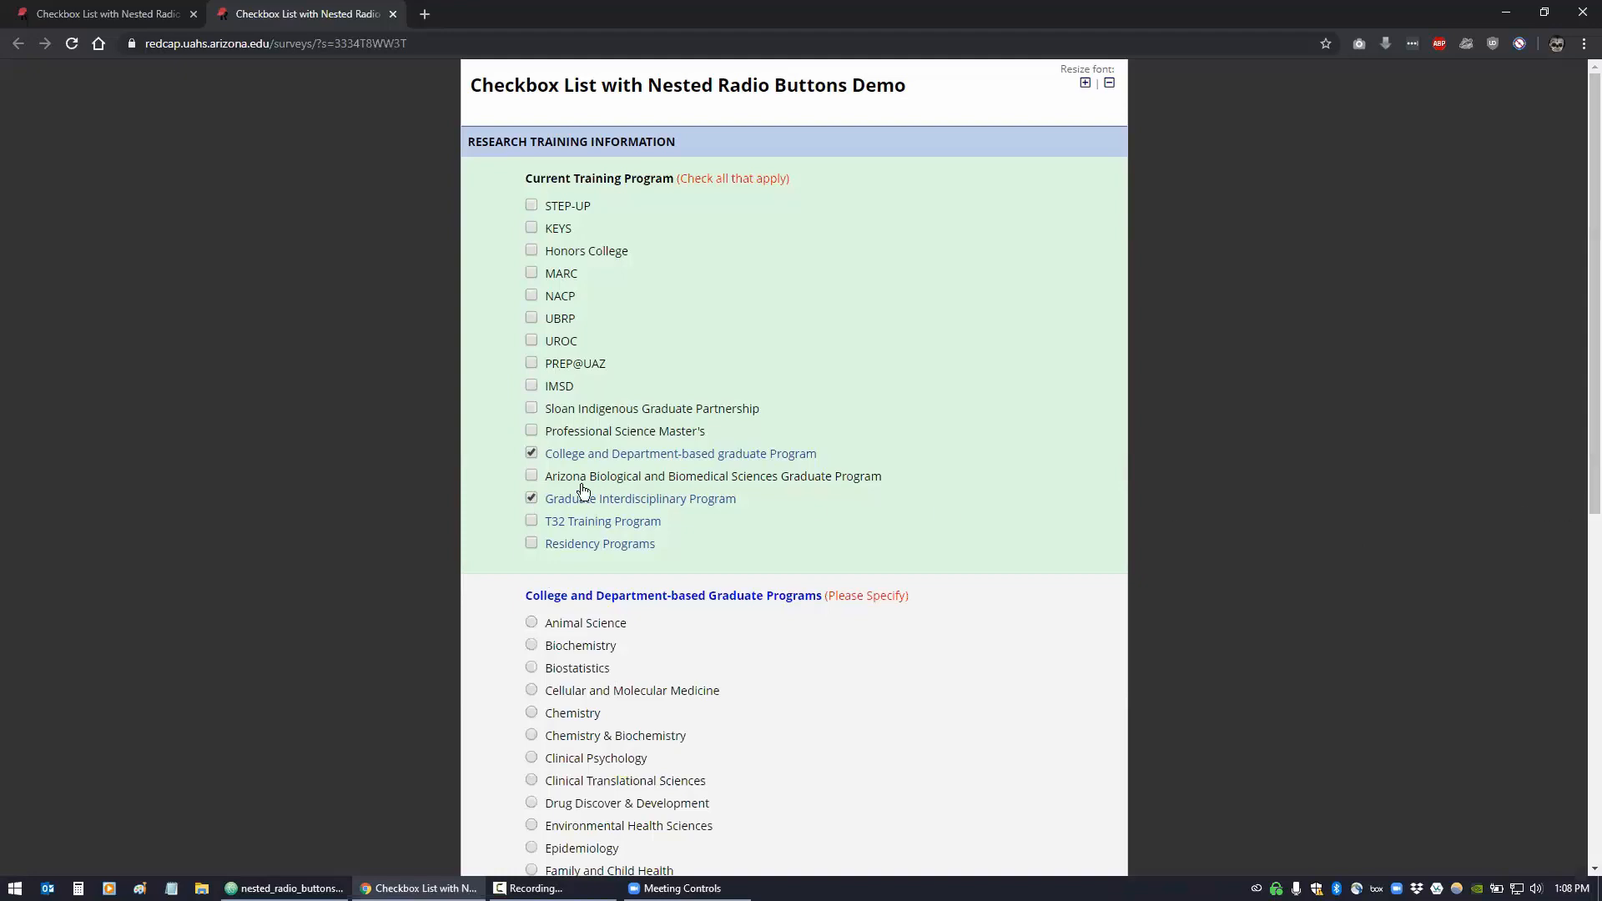
pyautogui.click(532, 499)
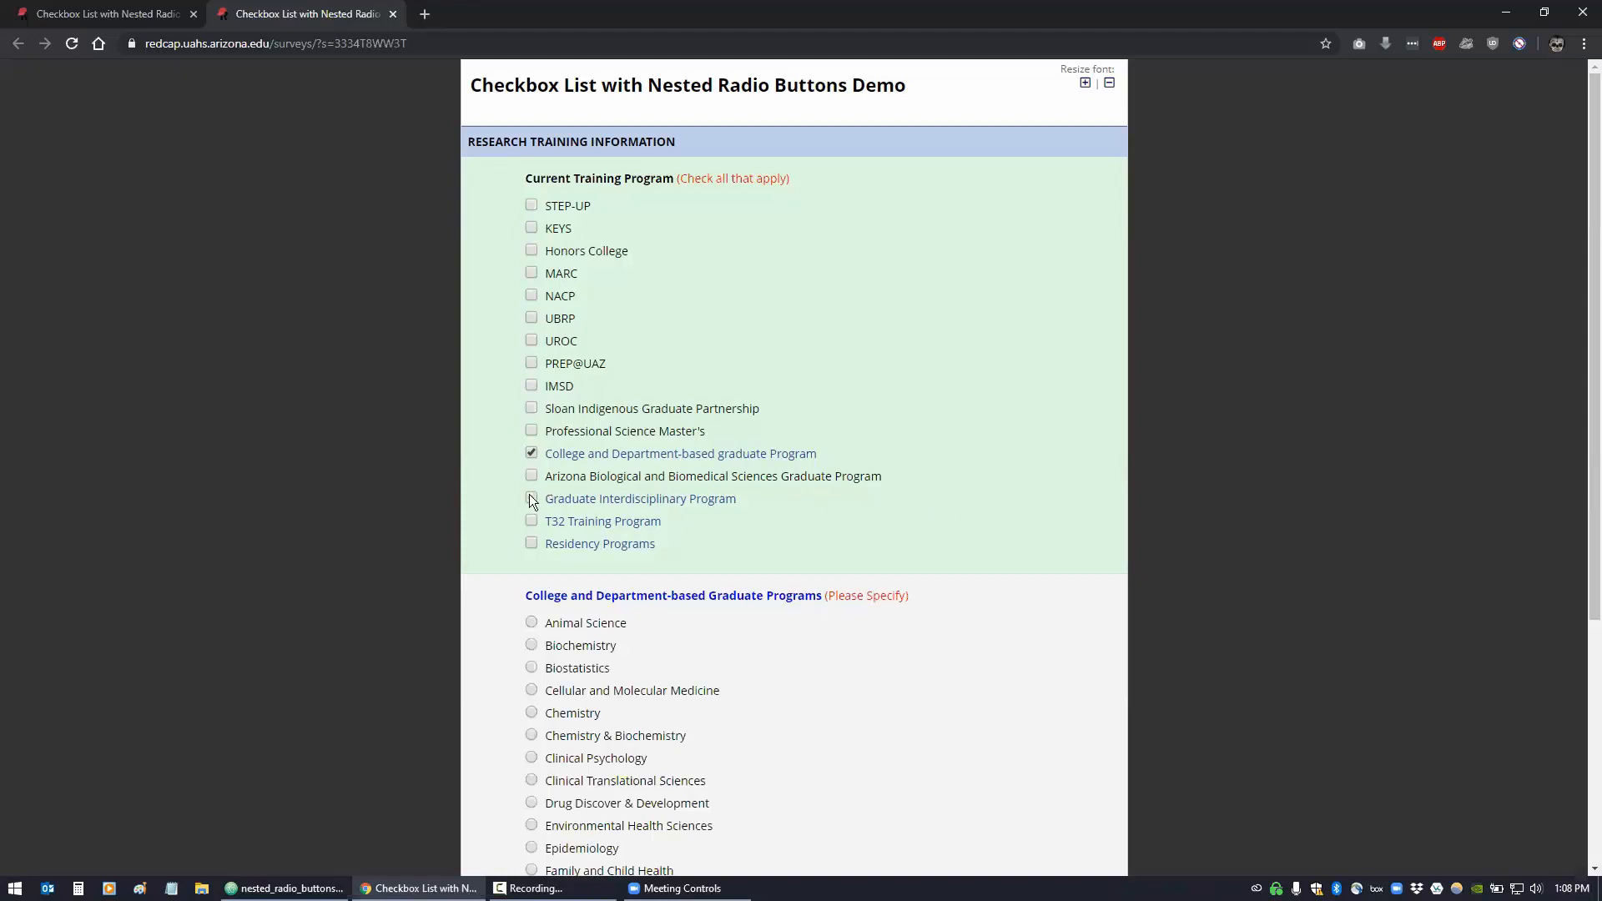
pyautogui.click(531, 499)
pyautogui.click(531, 521)
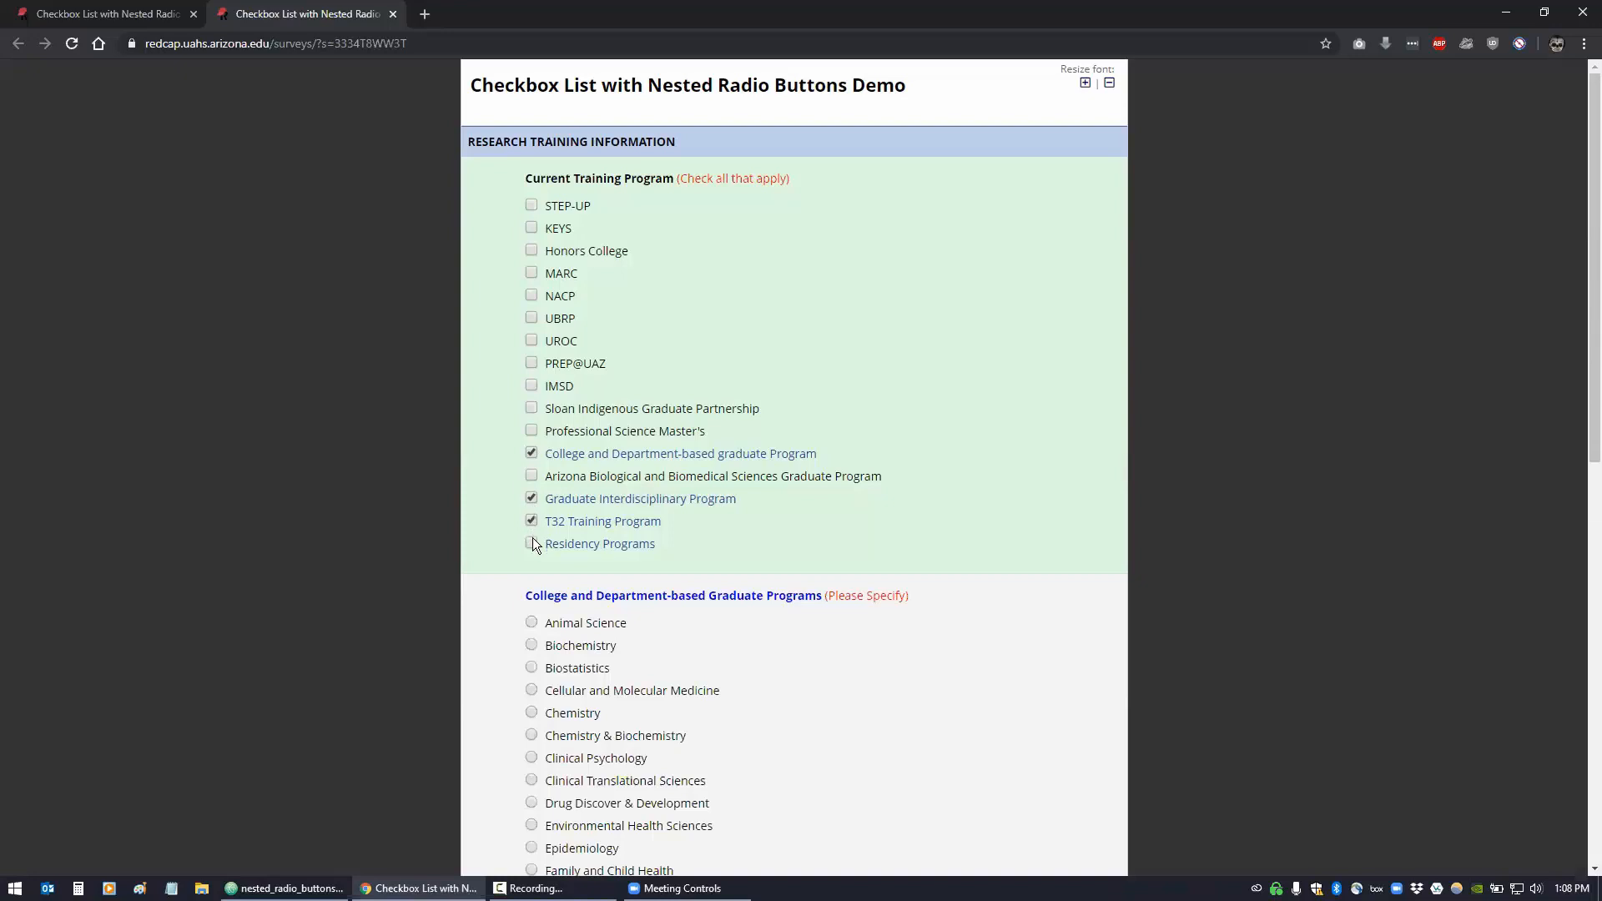
pyautogui.click(531, 543)
pyautogui.scroll(-10, 400, 533)
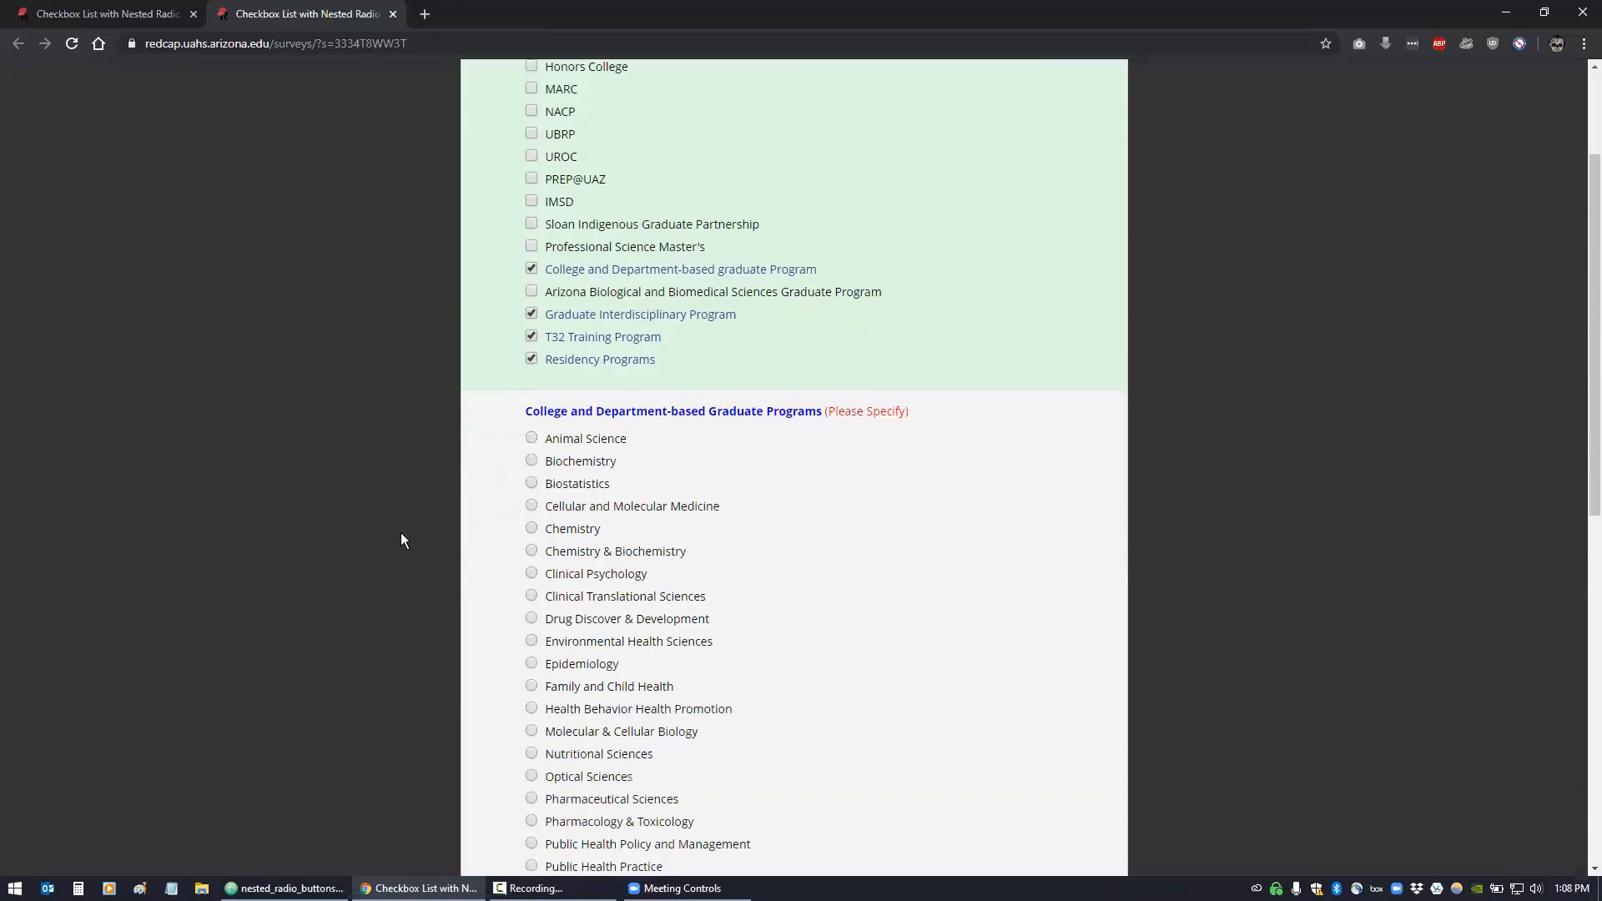
pyautogui.scroll(-2, 406, 529)
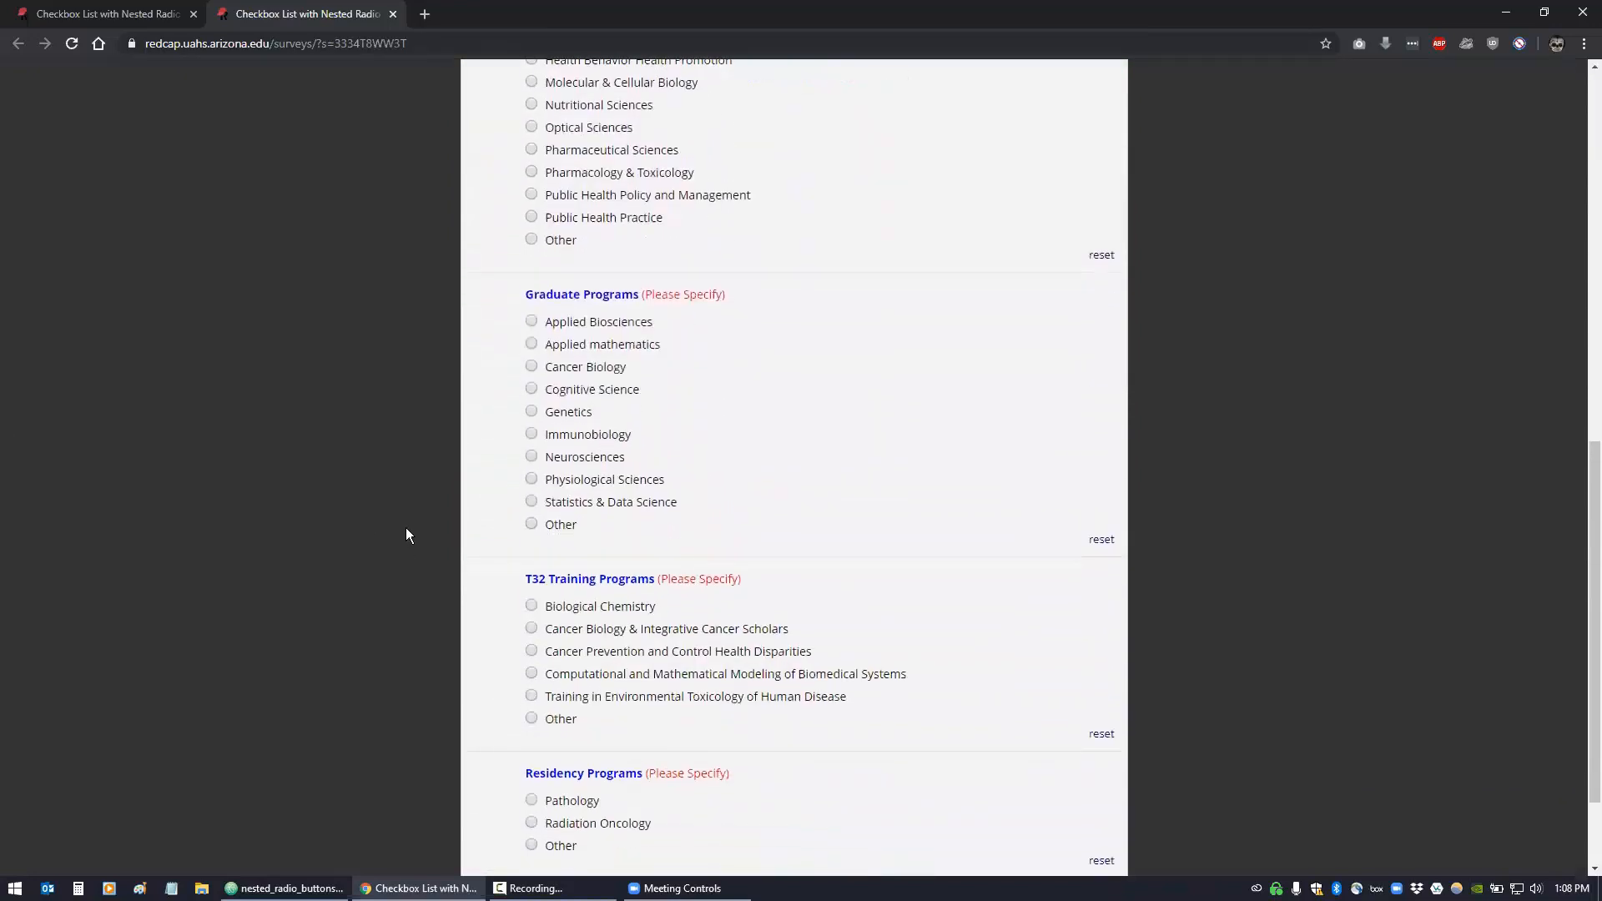
pyautogui.scroll(12, 406, 526)
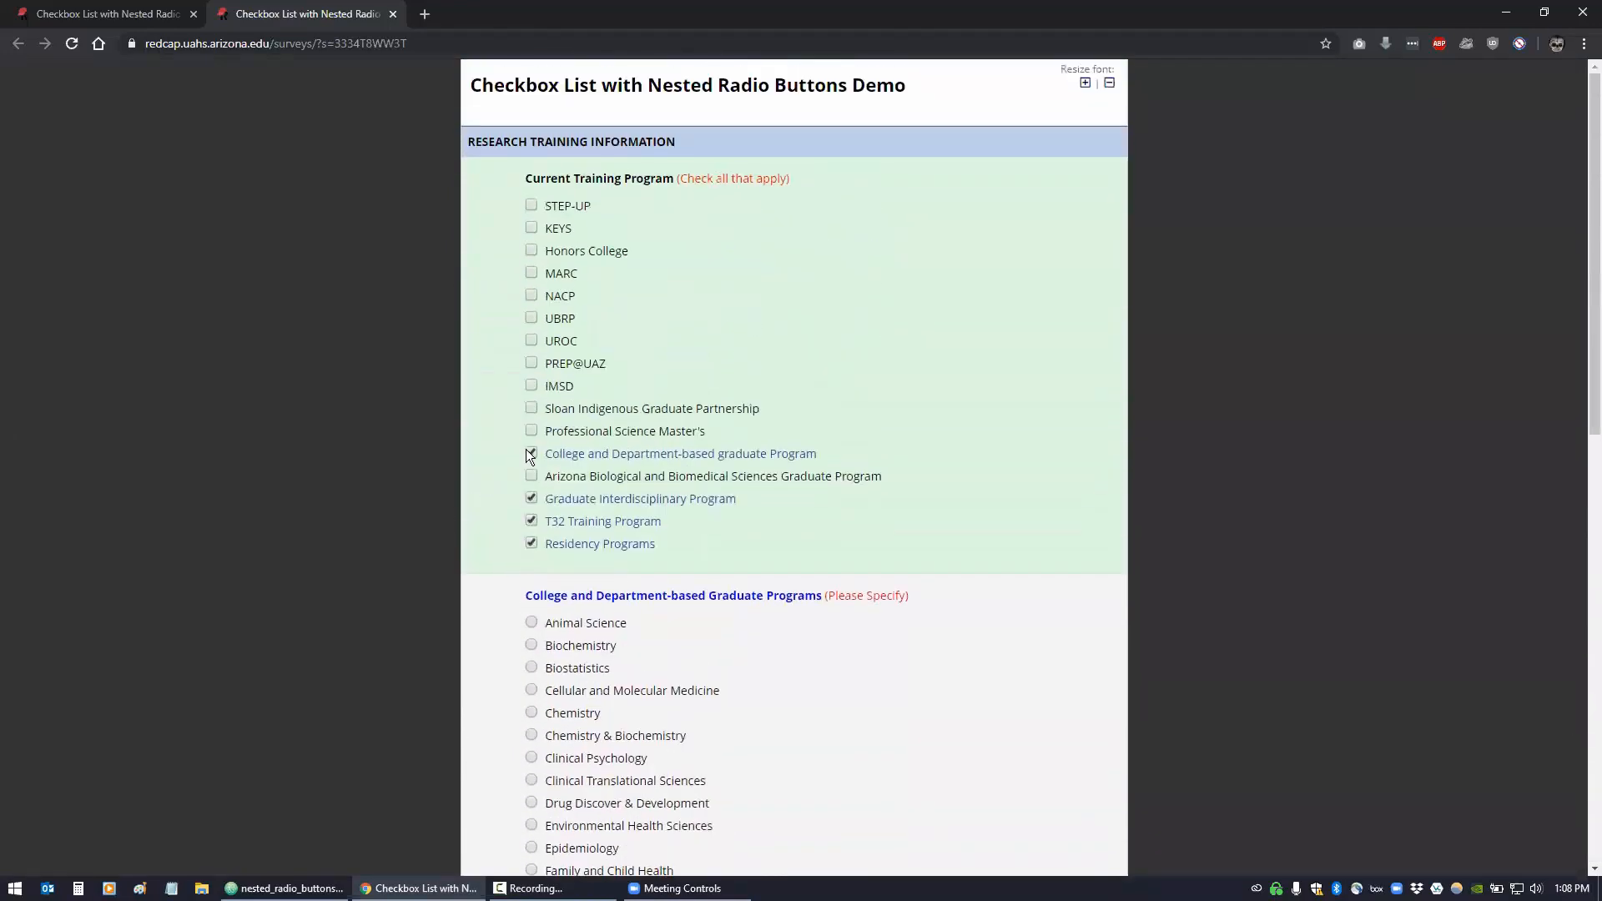
# Uncheck all four selected training programs in the Current Training Program list
pyautogui.click(531, 453)
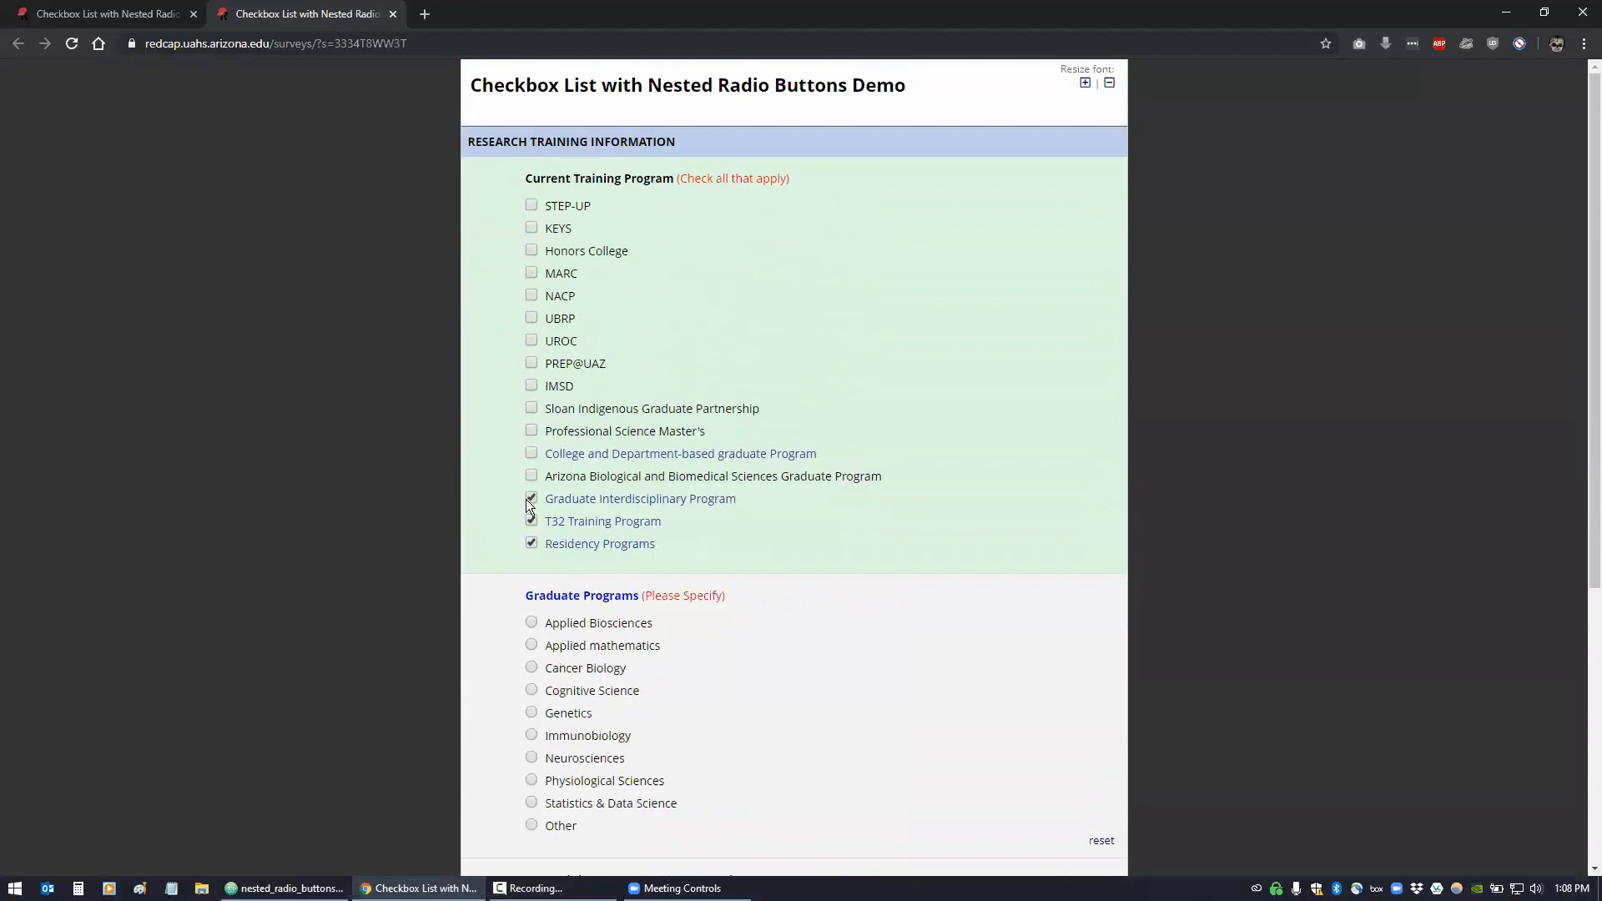
pyautogui.click(531, 498)
pyautogui.click(531, 522)
pyautogui.click(537, 539)
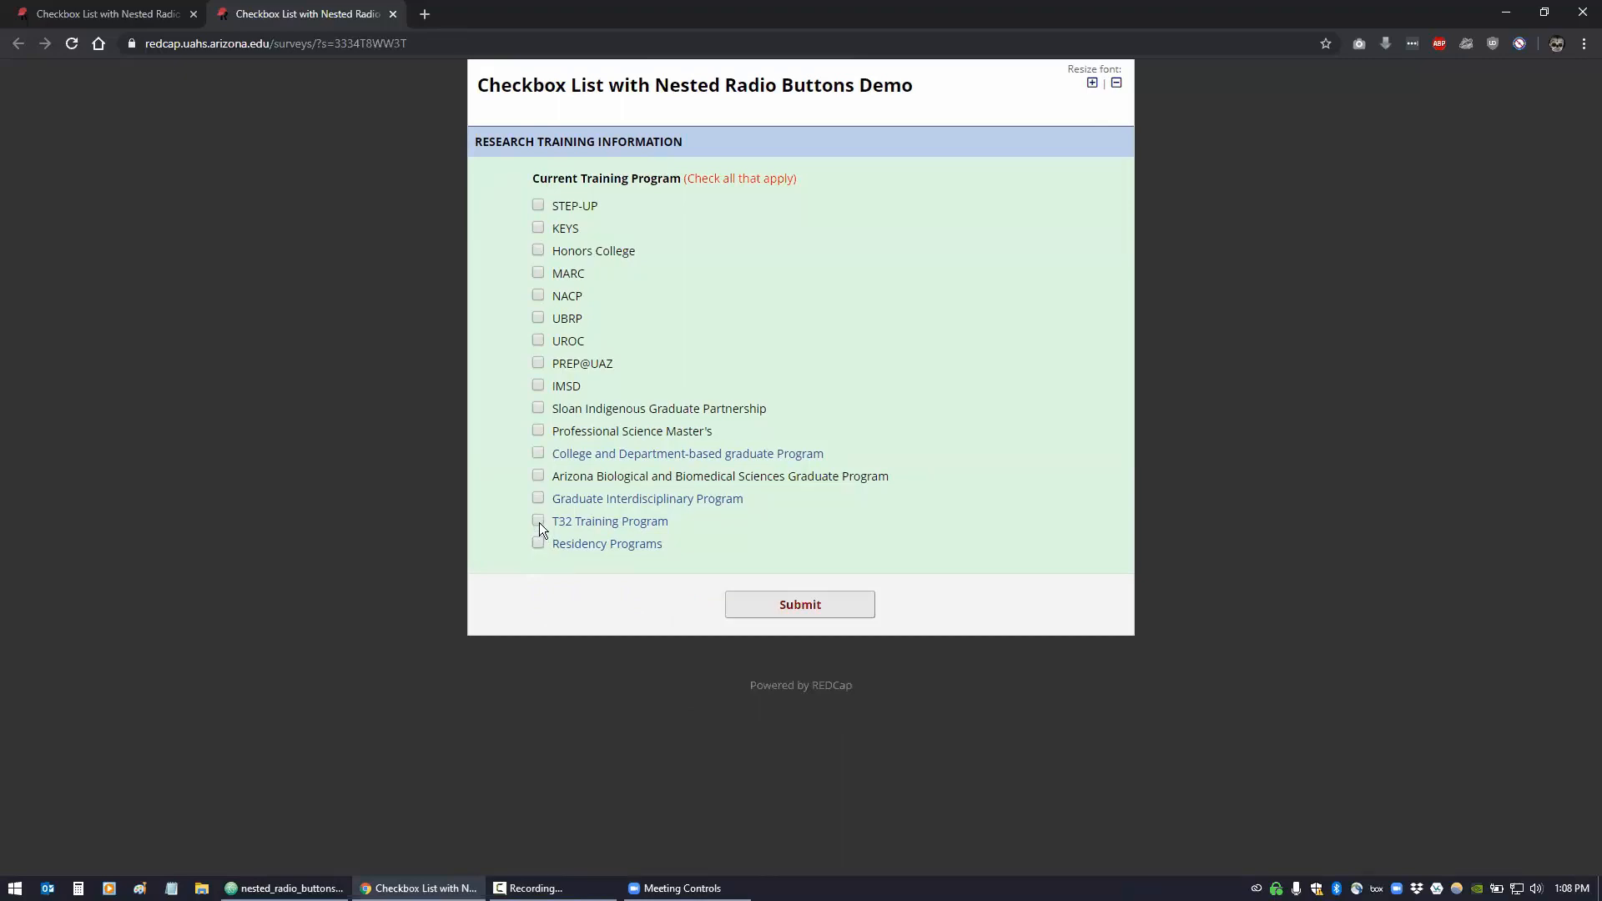
# Check T32 Training Program to view its follow-up question, uncheck it, and submit the survey page with no programs selected
pyautogui.click(537, 520)
pyautogui.scroll(-1, 526, 542)
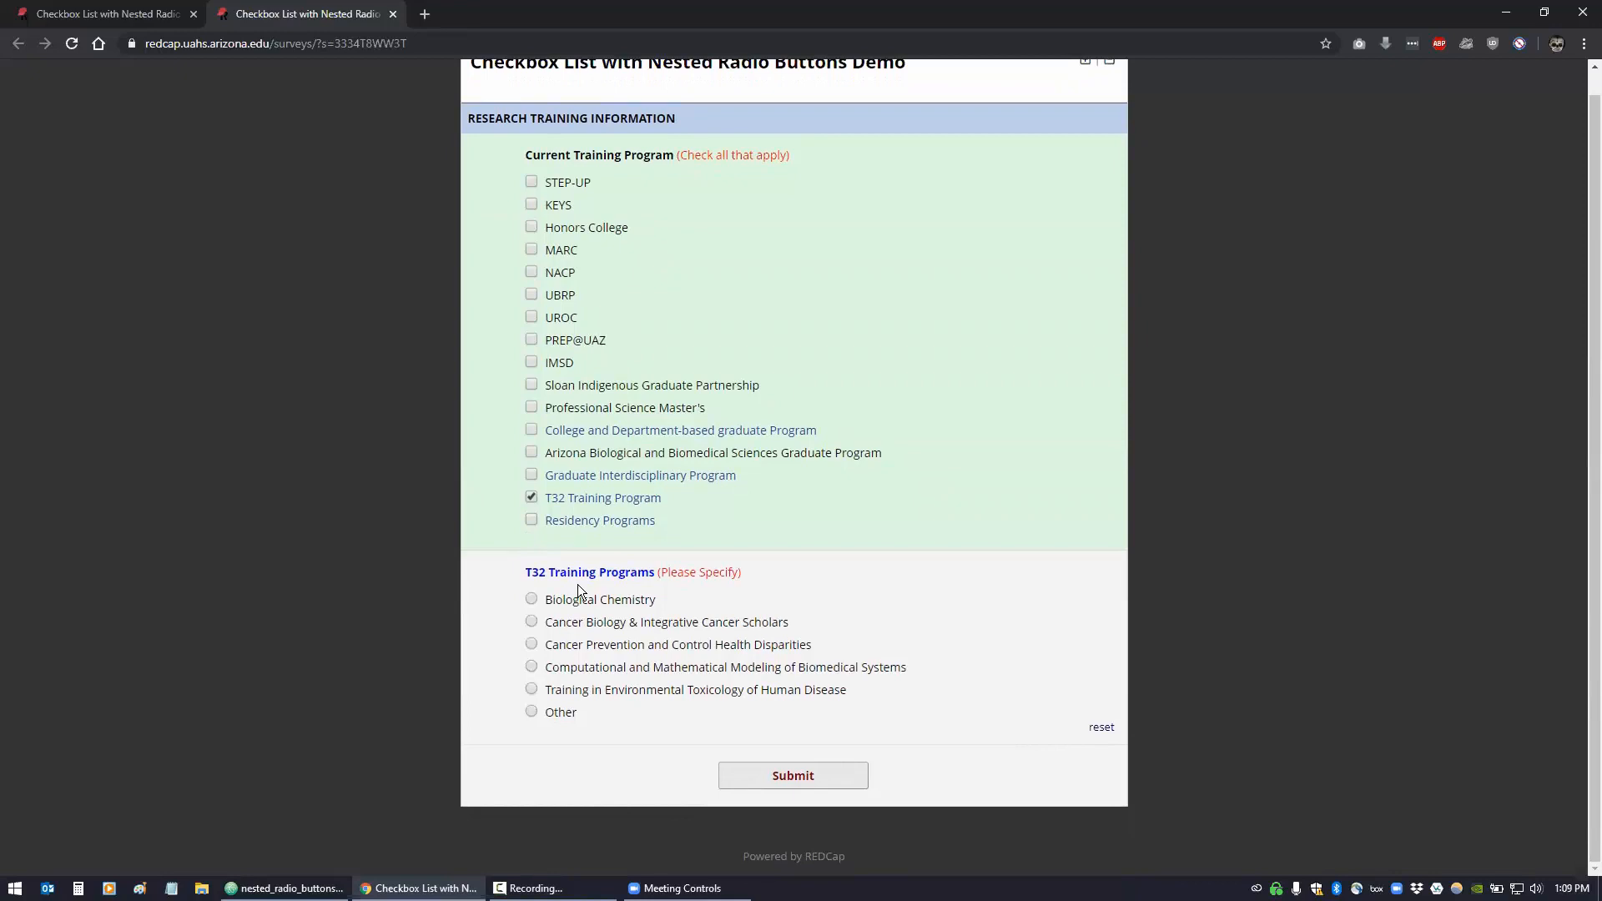
pyautogui.click(531, 498)
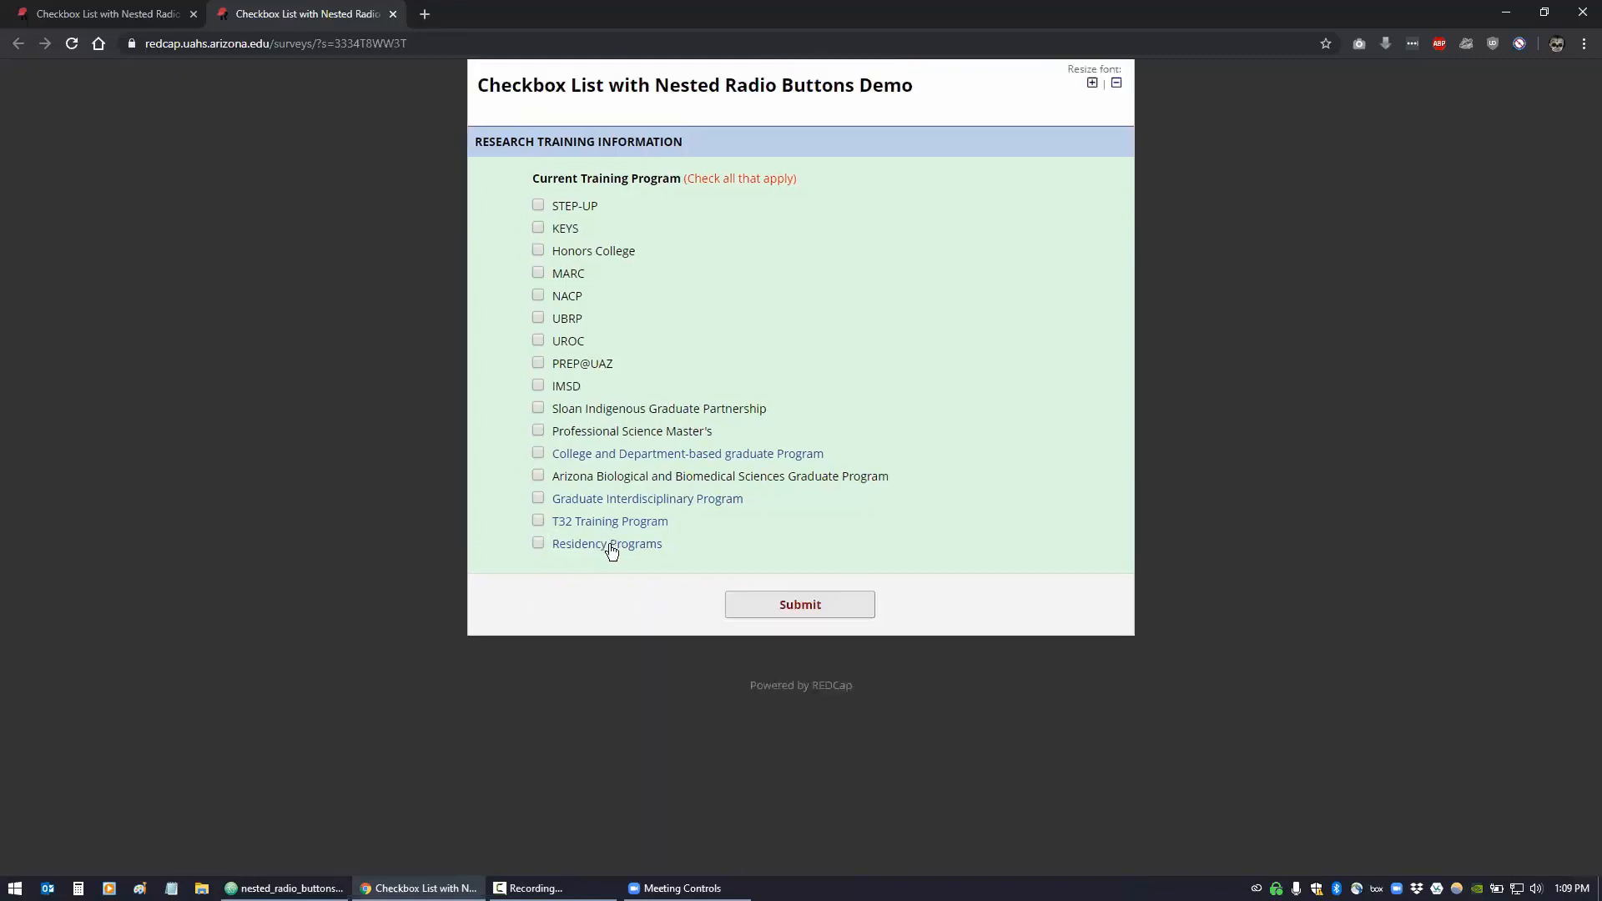
pyautogui.click(761, 606)
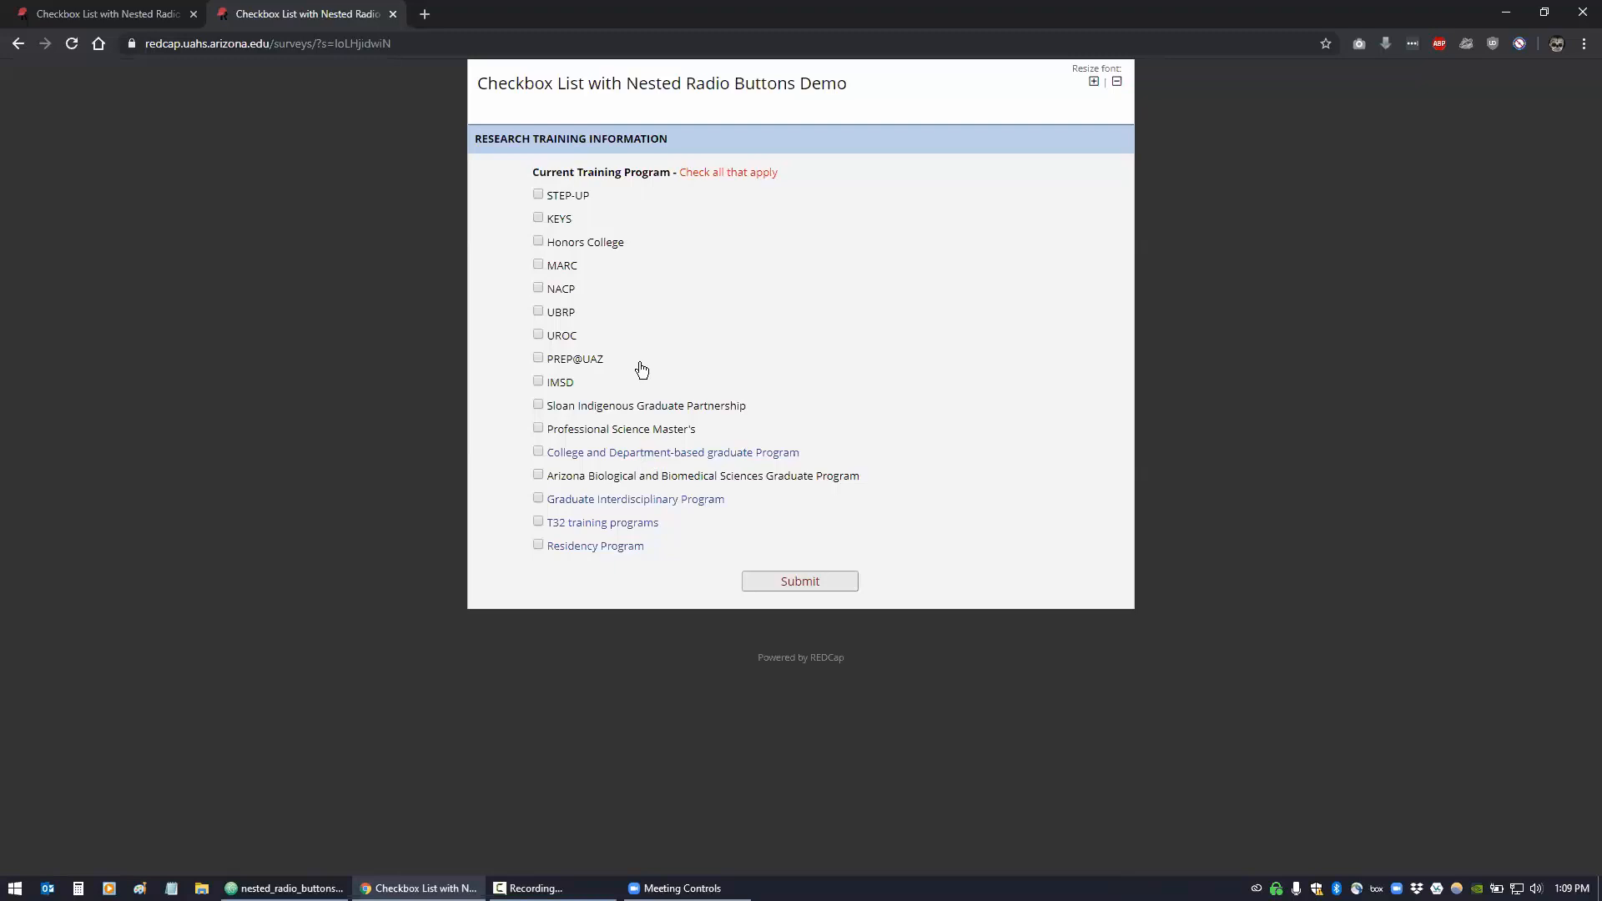
# Test the nested list by checking College and Department-based graduate Program, selecting Biostatistics, and toggling the program until it is unchecked
pyautogui.click(538, 453)
pyautogui.scroll(-1, 803, 534)
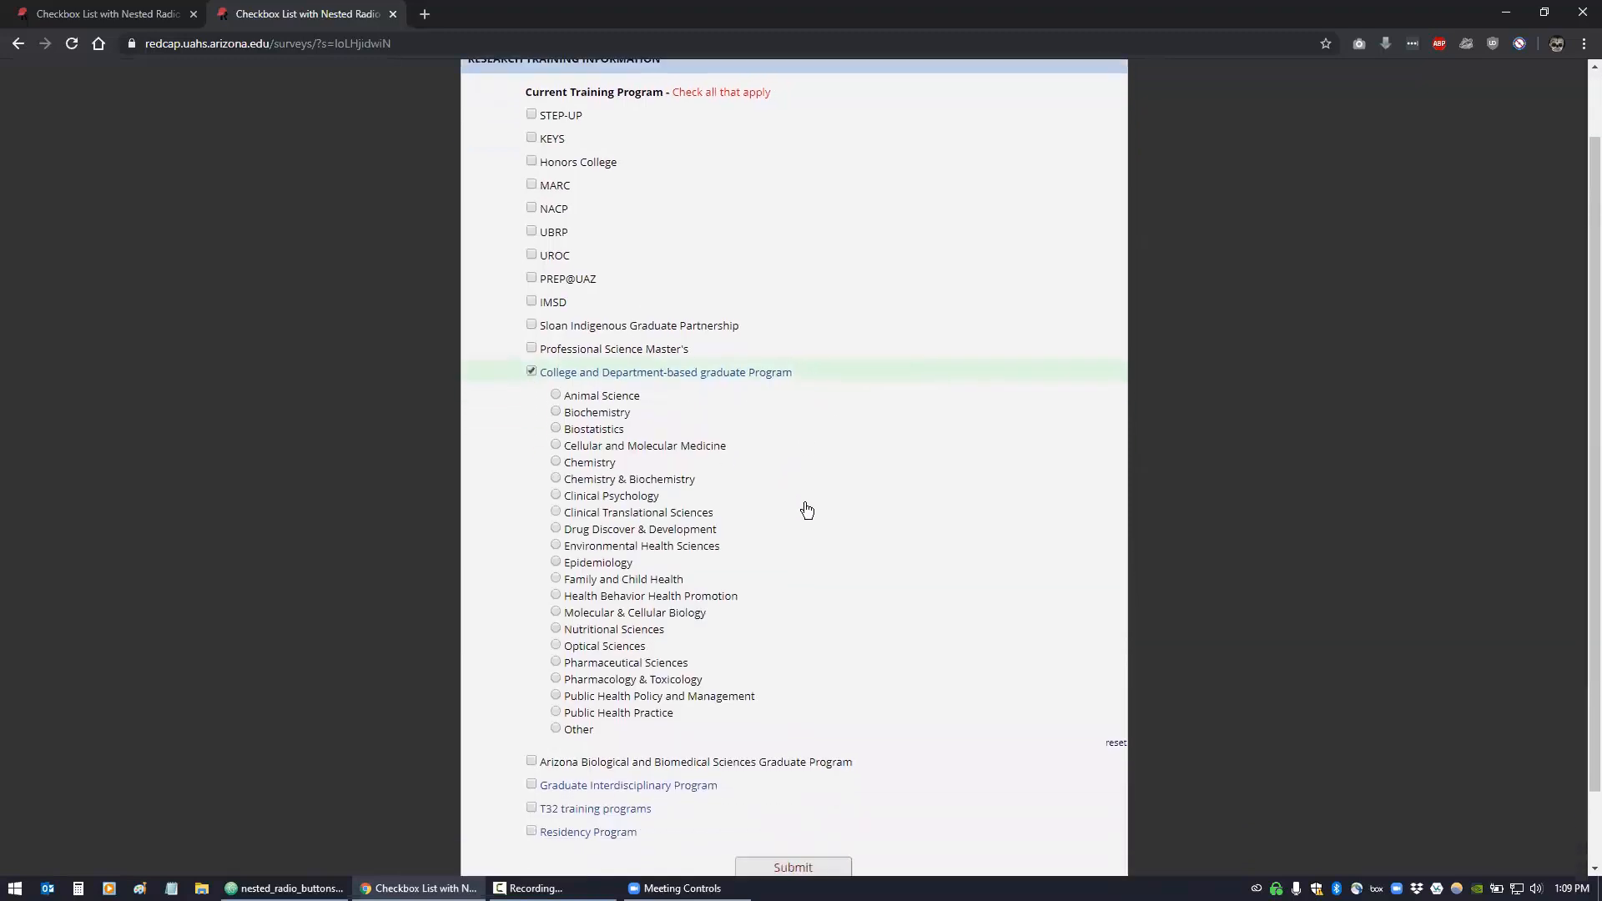
pyautogui.scroll(-1, 807, 511)
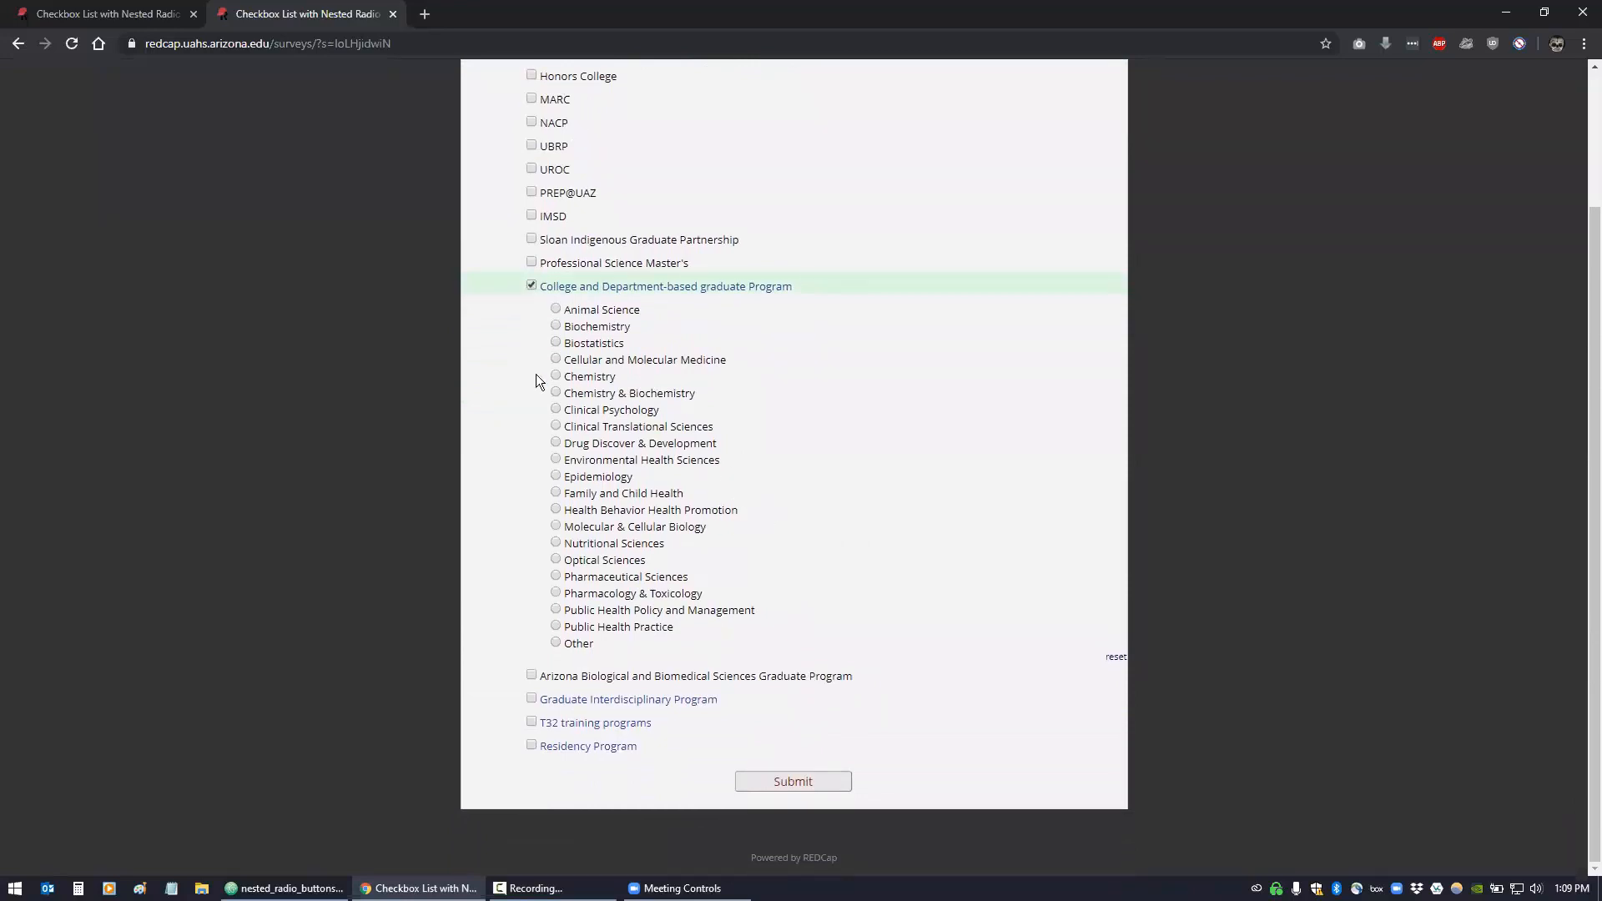
pyautogui.click(554, 343)
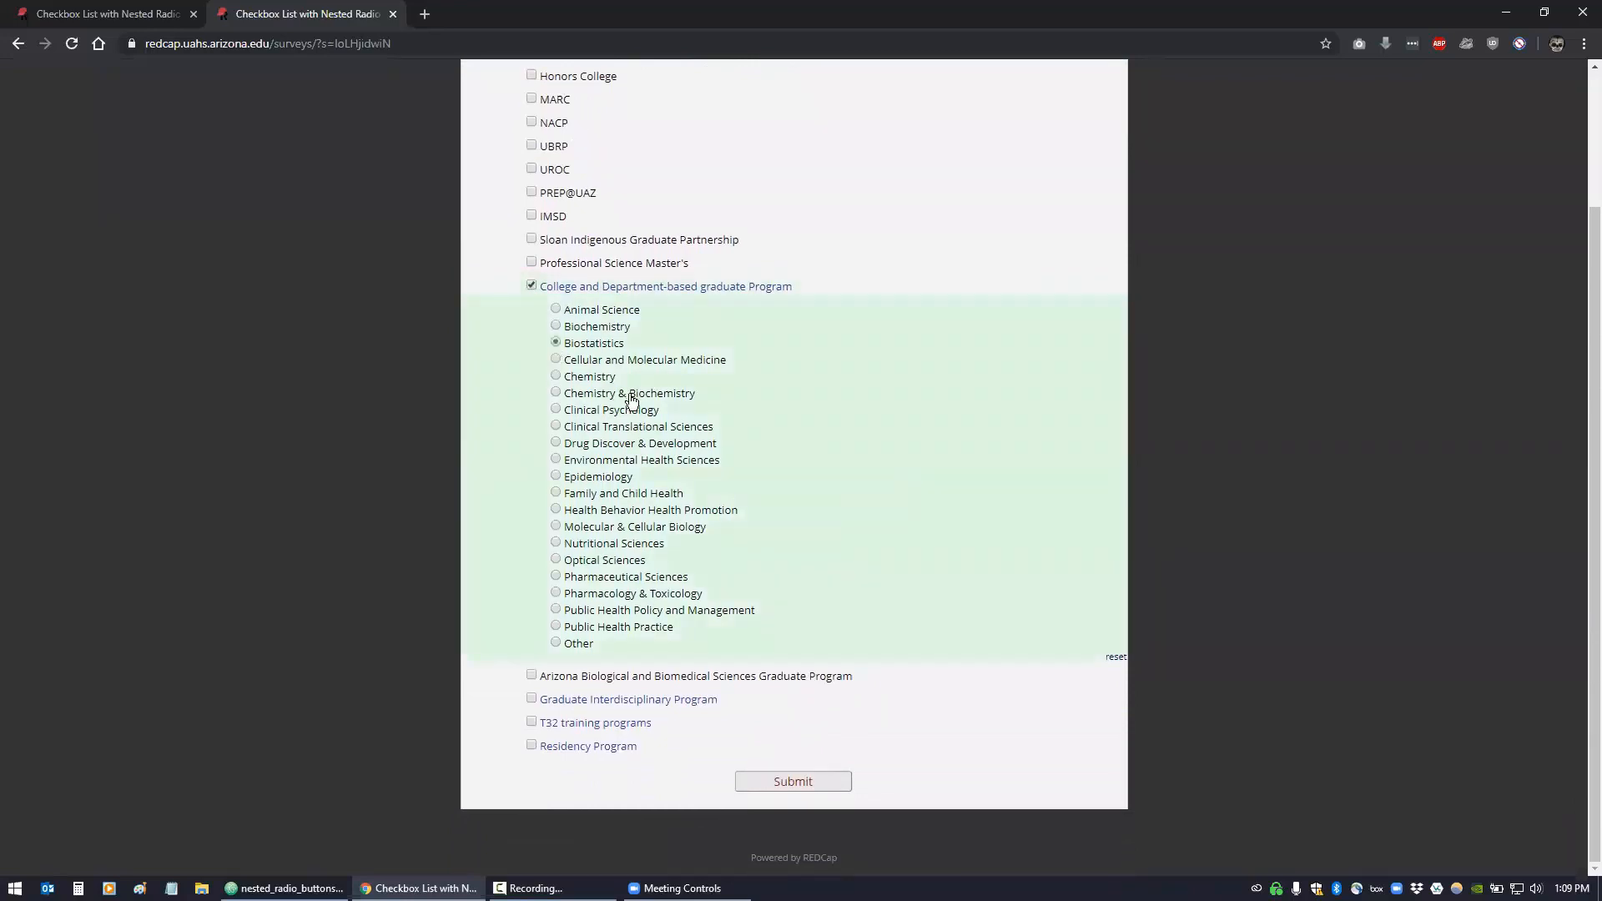
pyautogui.click(530, 285)
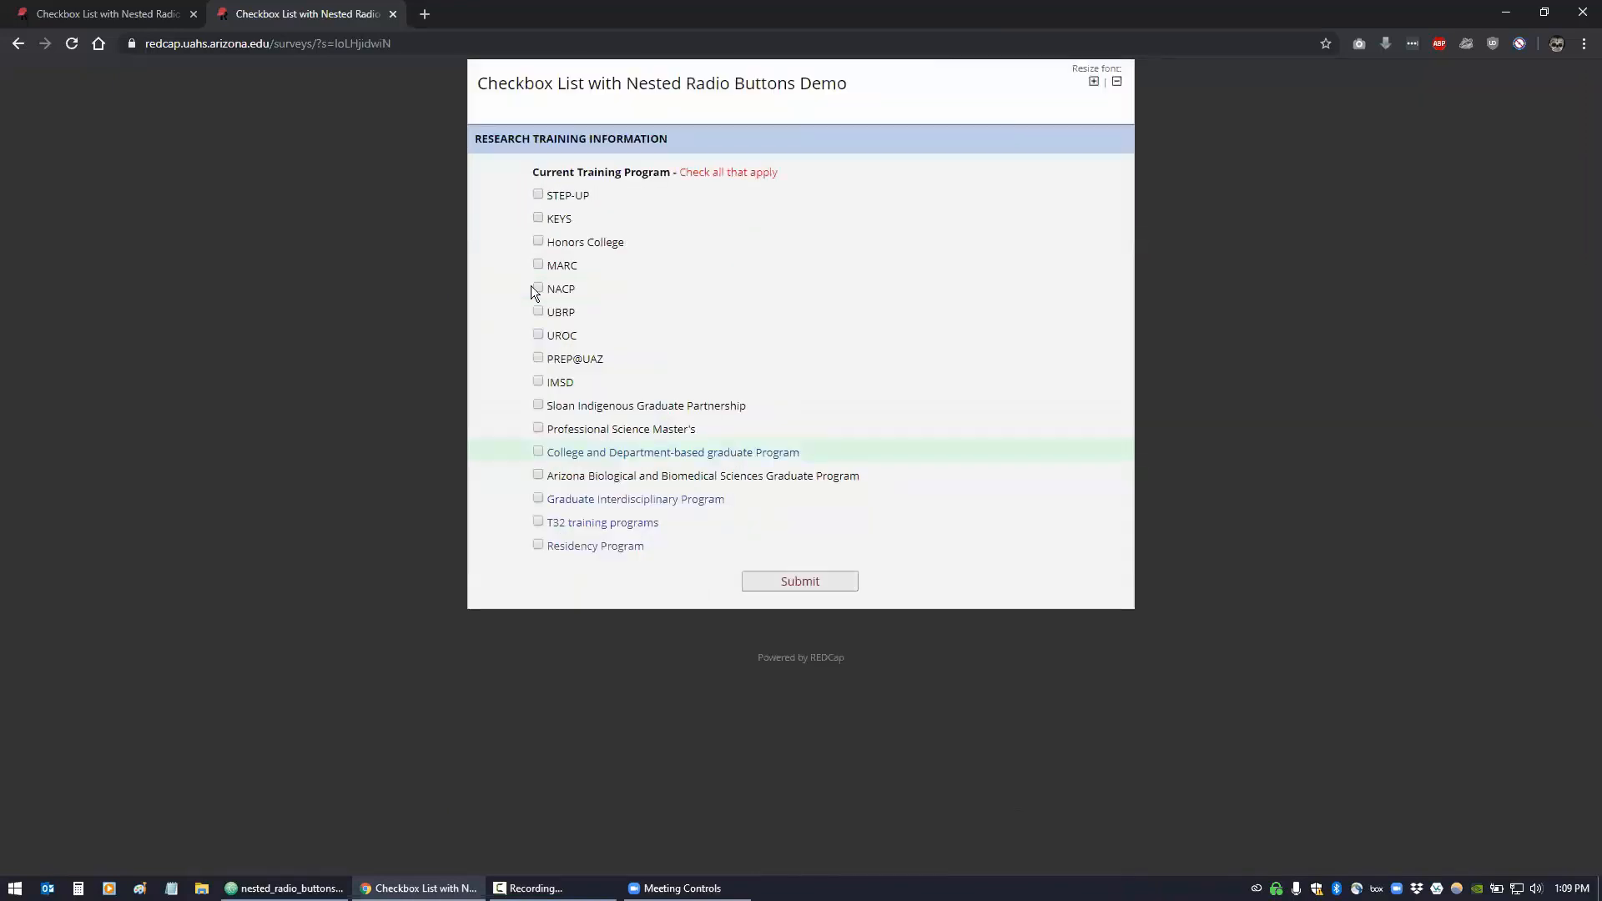
pyautogui.click(539, 453)
pyautogui.scroll(-2, 568, 463)
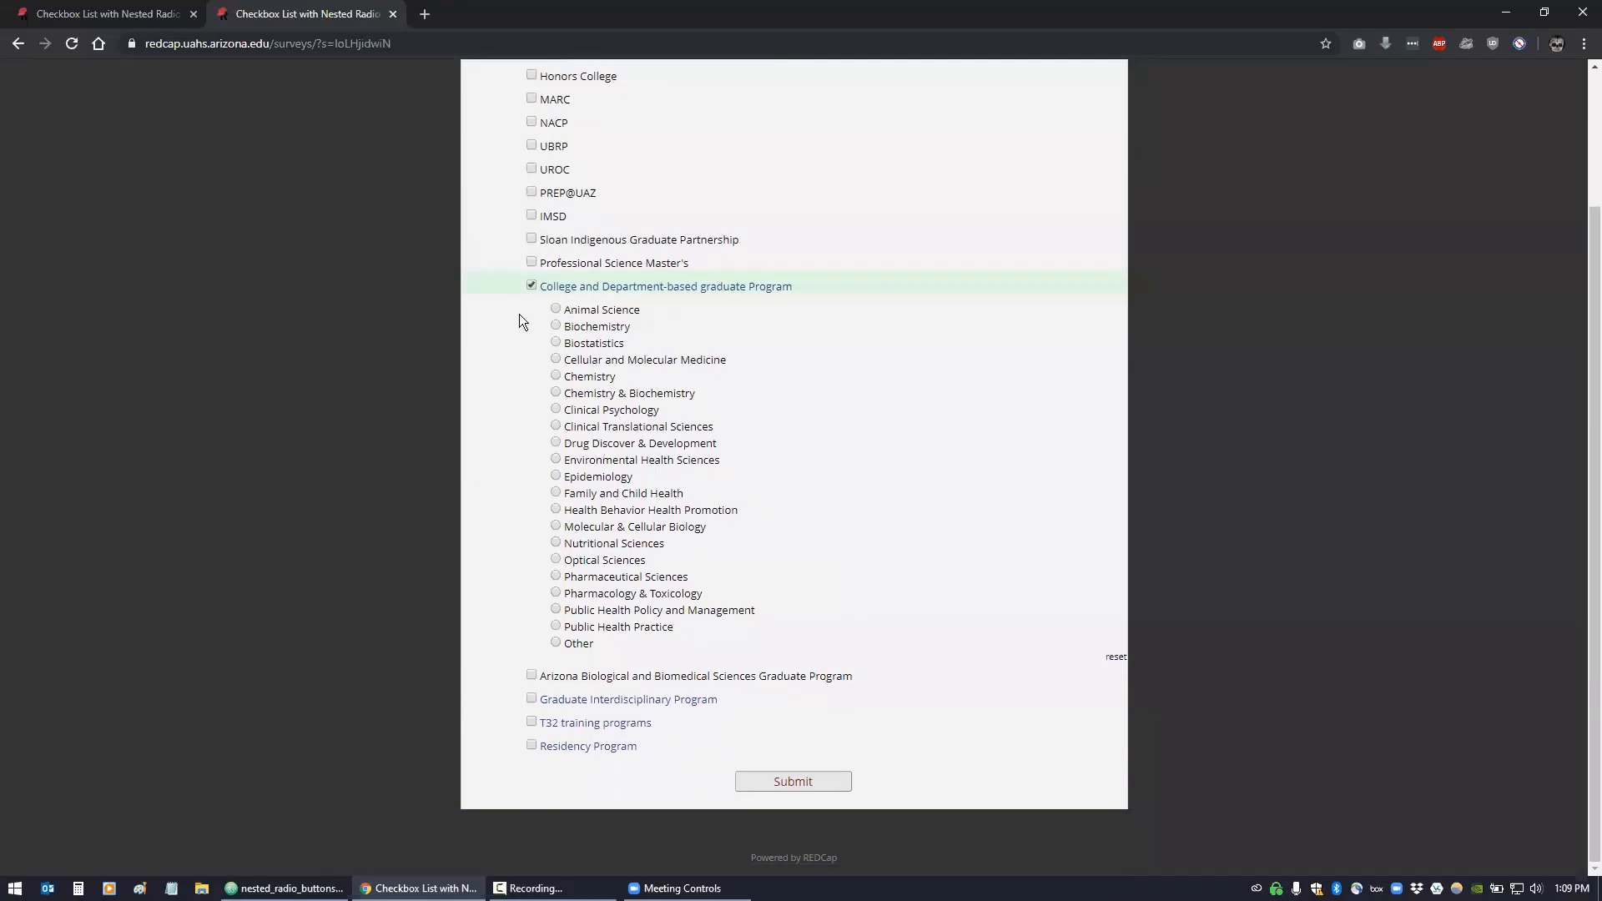
pyautogui.click(530, 286)
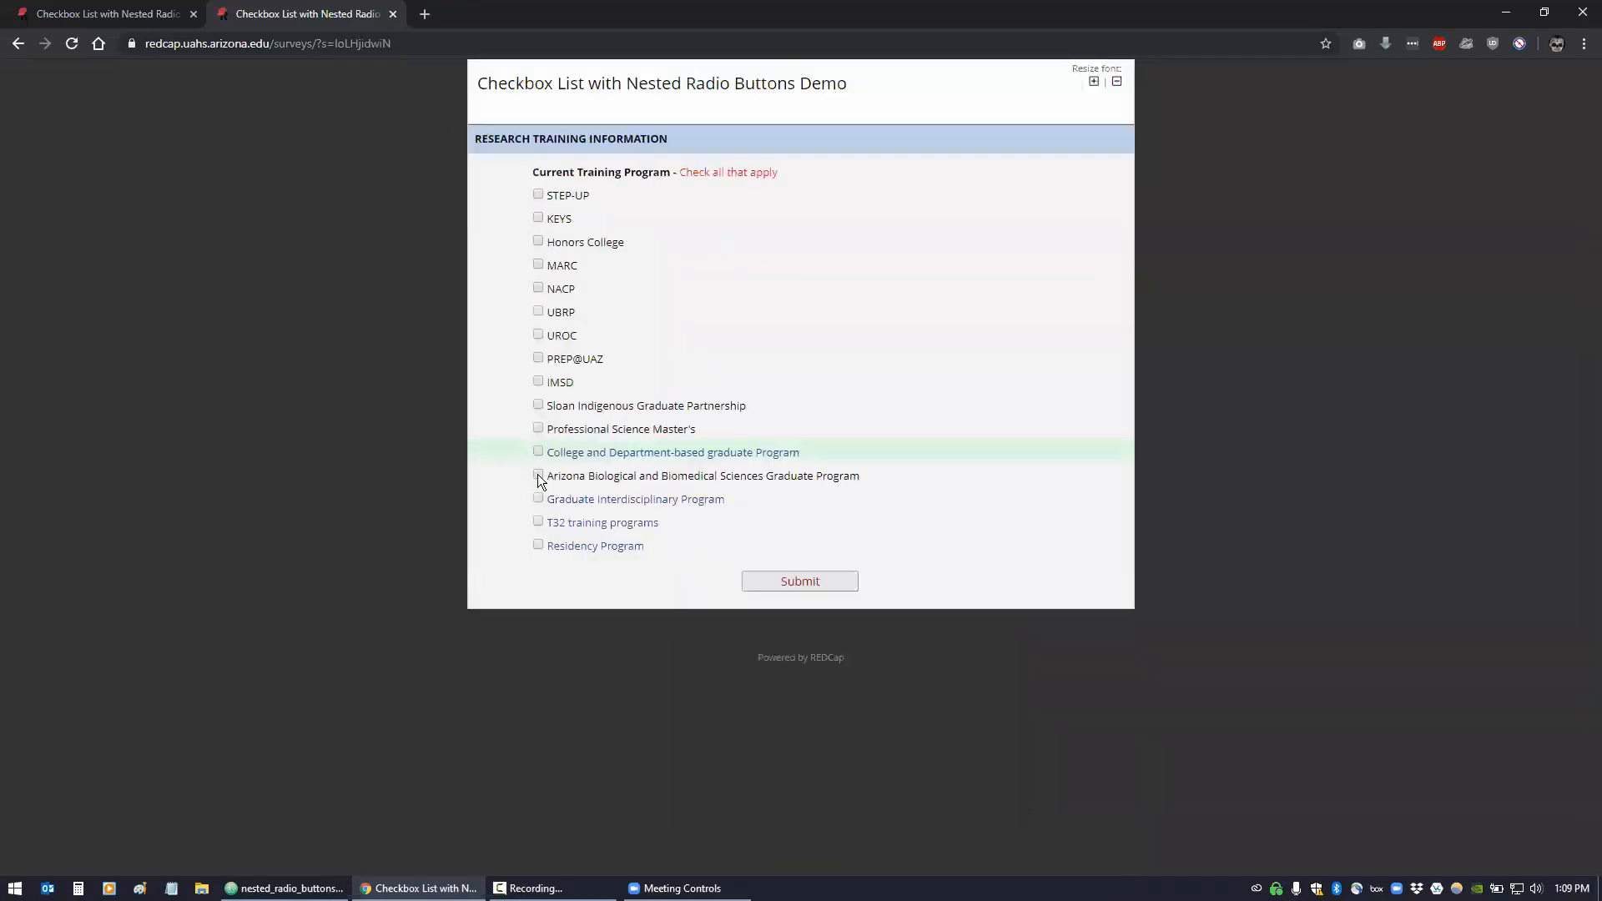
# Check Graduate Interdisciplinary Program, T32 training programs, Residency Program and College and Department-based graduate Program, and review their nested radio button lists
pyautogui.click(538, 498)
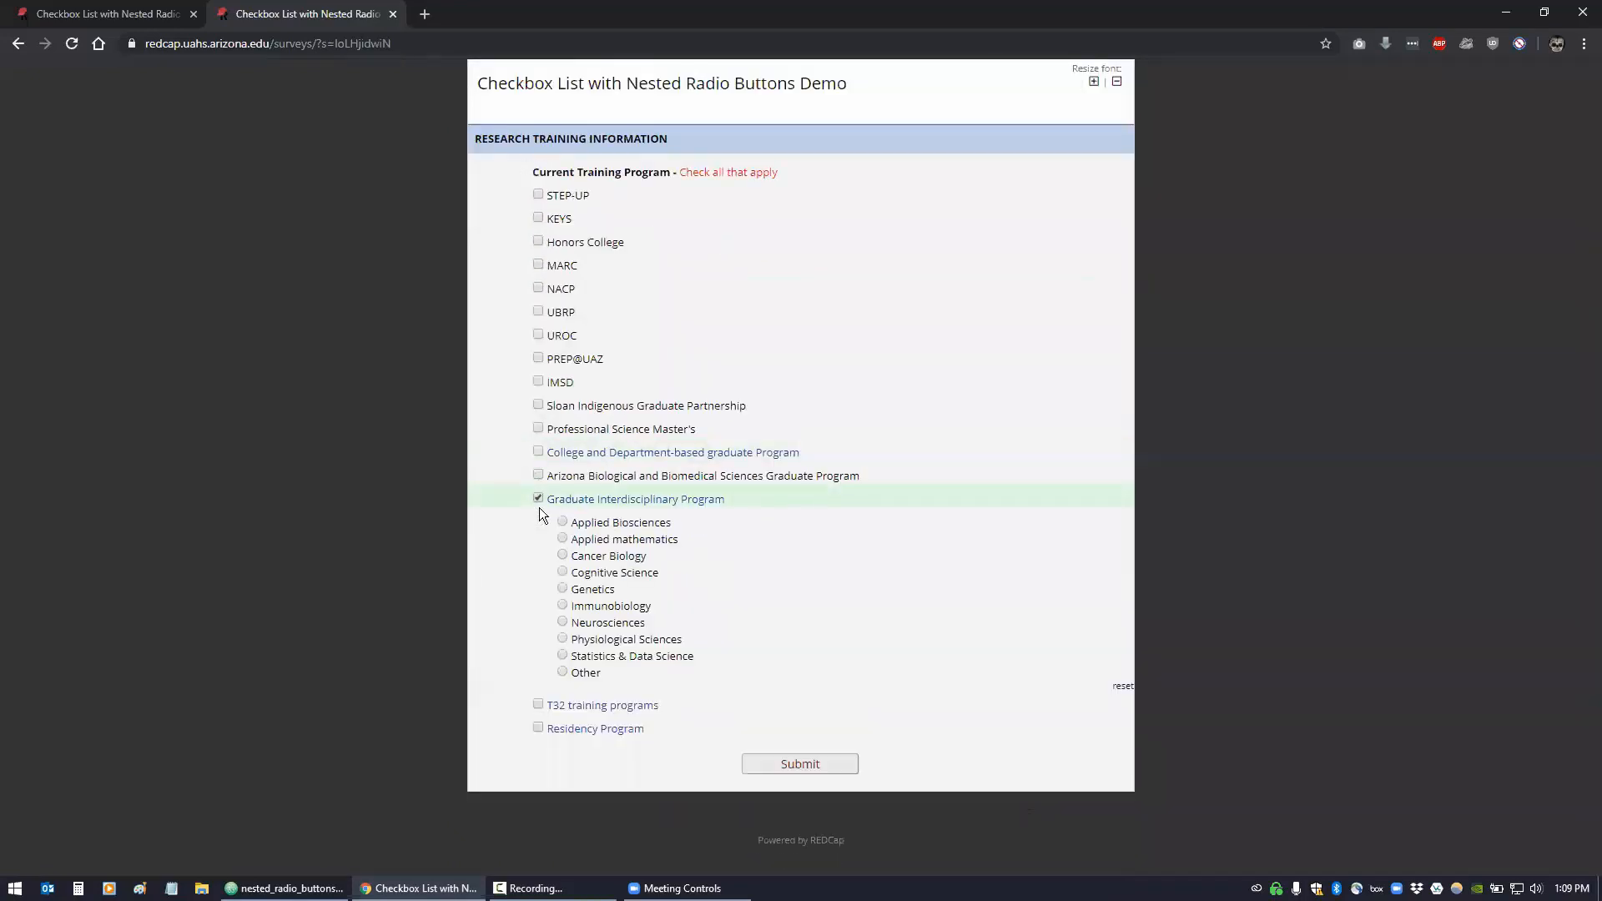
pyautogui.click(537, 705)
pyautogui.scroll(-1, 501, 668)
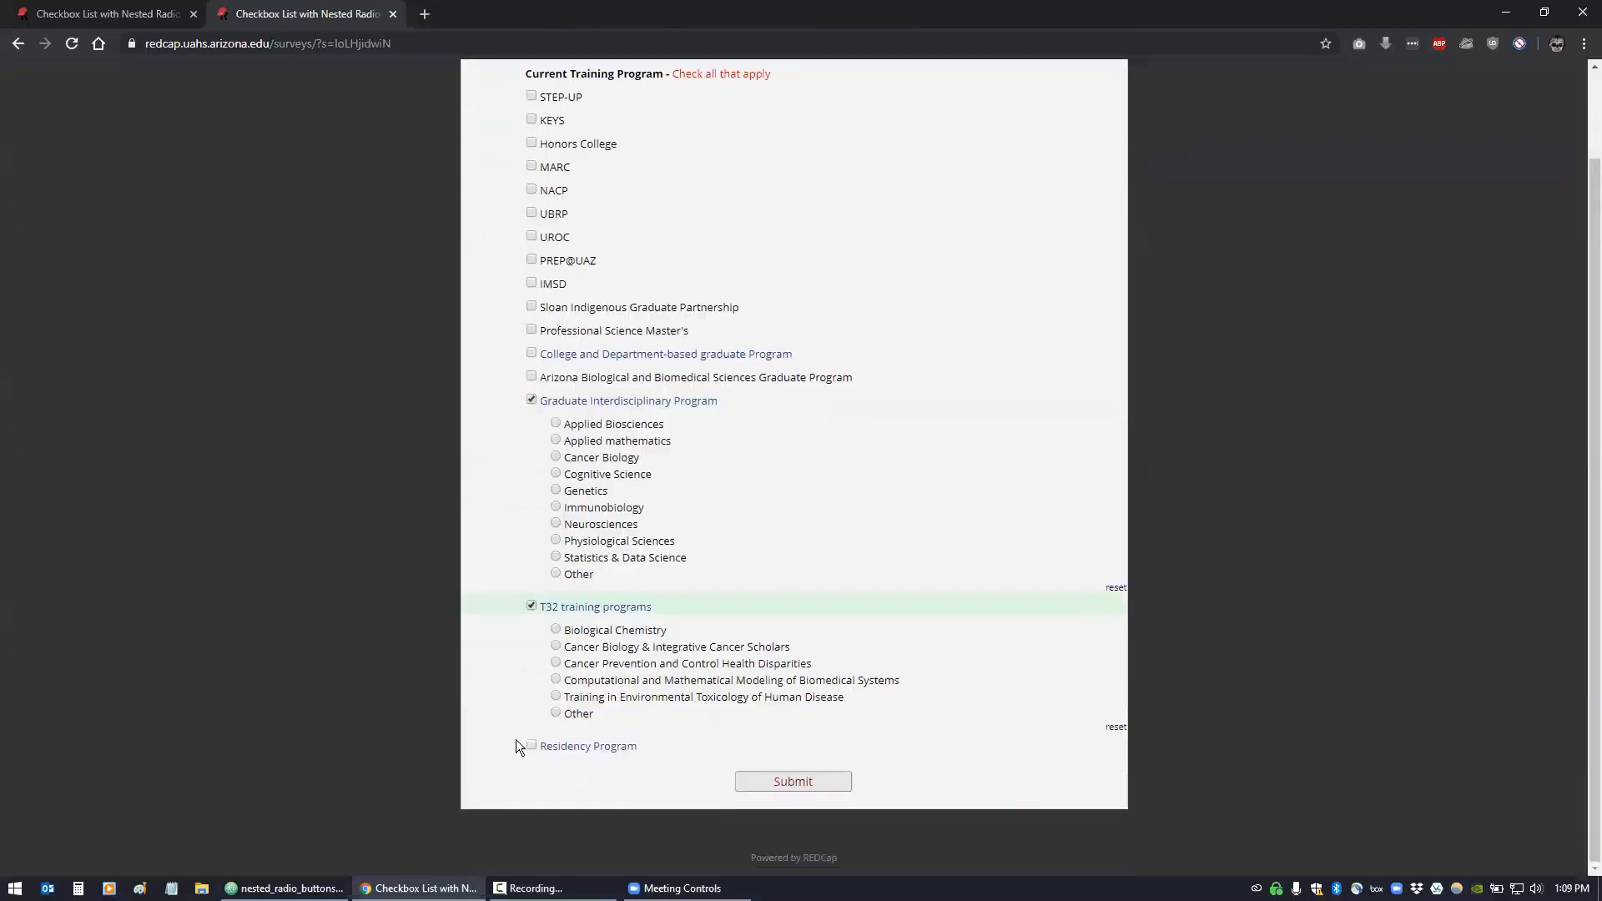
pyautogui.click(530, 745)
pyautogui.scroll(-1, 467, 417)
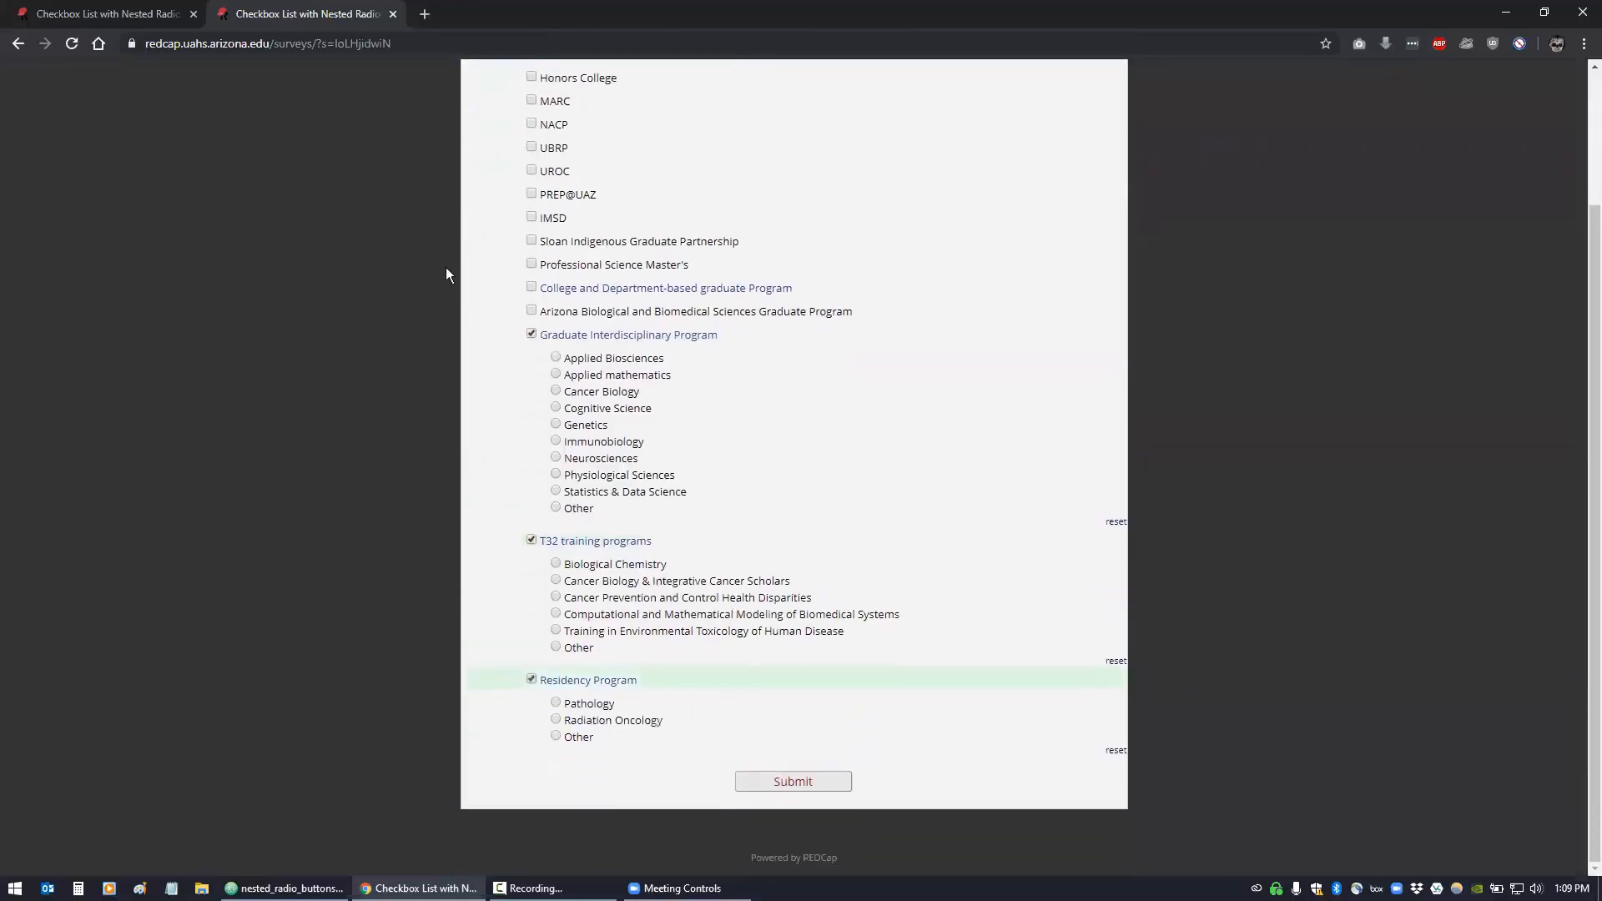
pyautogui.click(529, 288)
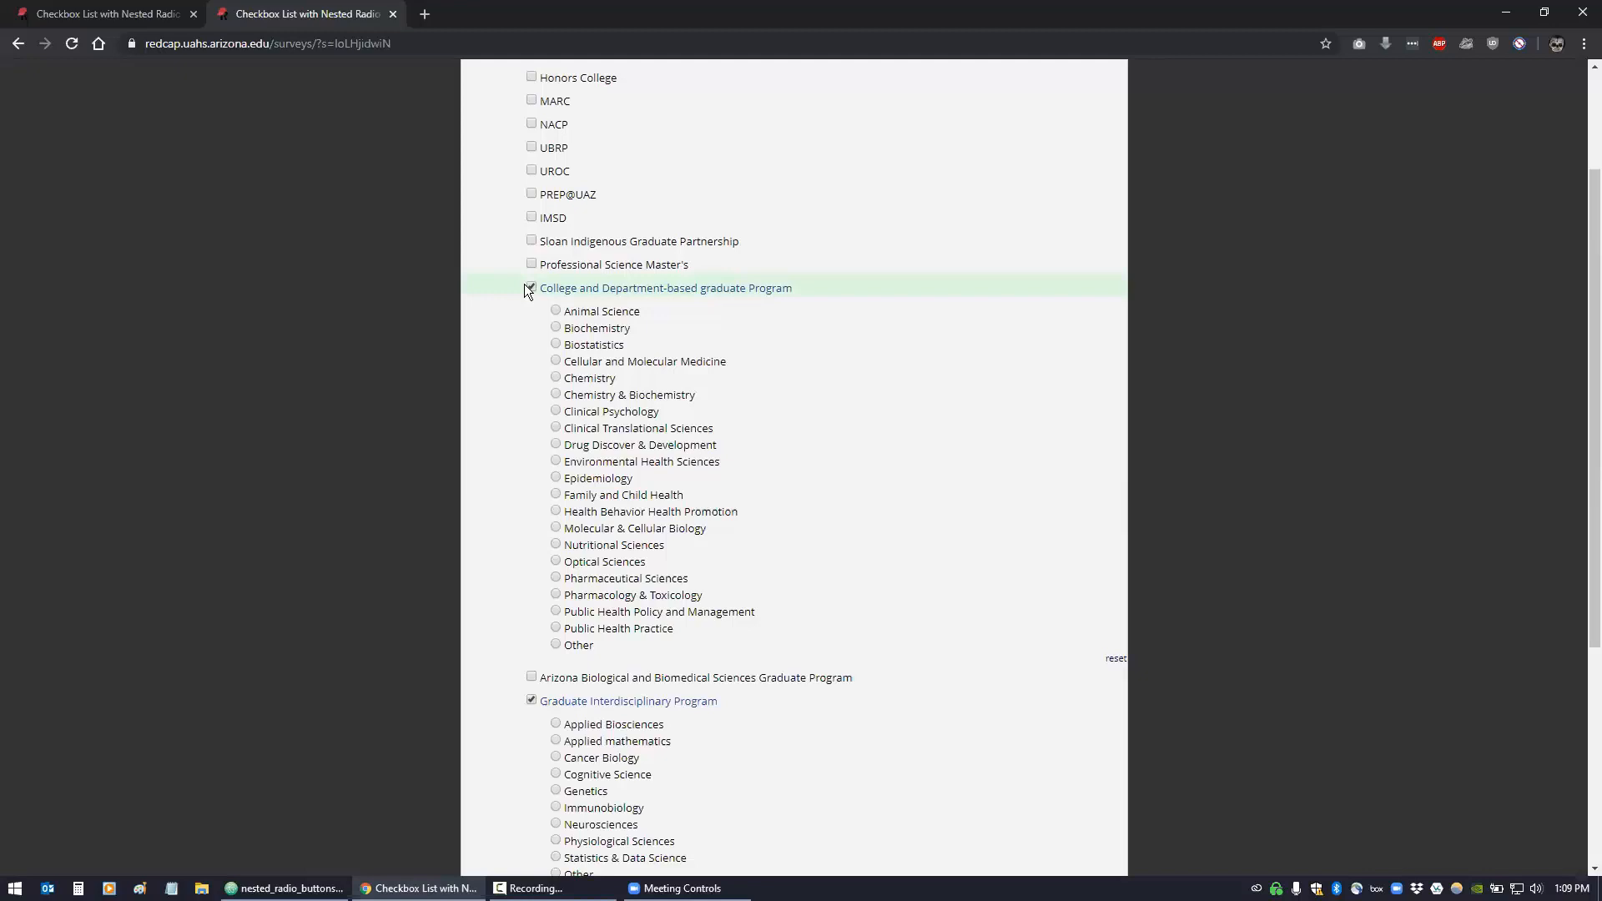
pyautogui.scroll(2, 525, 285)
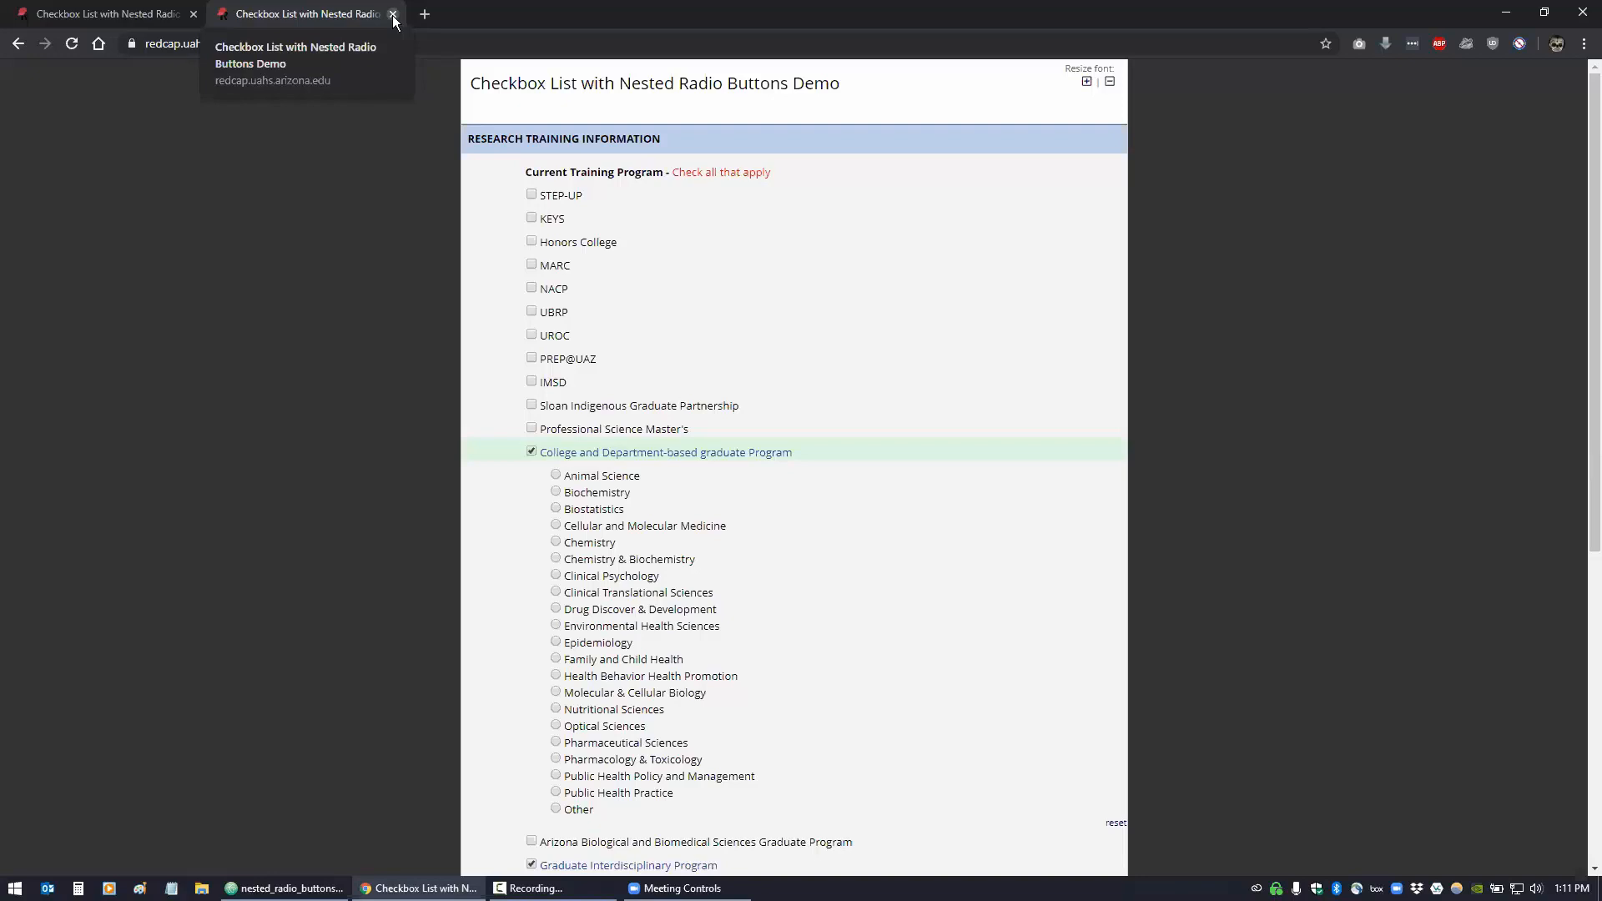
pyautogui.scroll(-3, 914, 490)
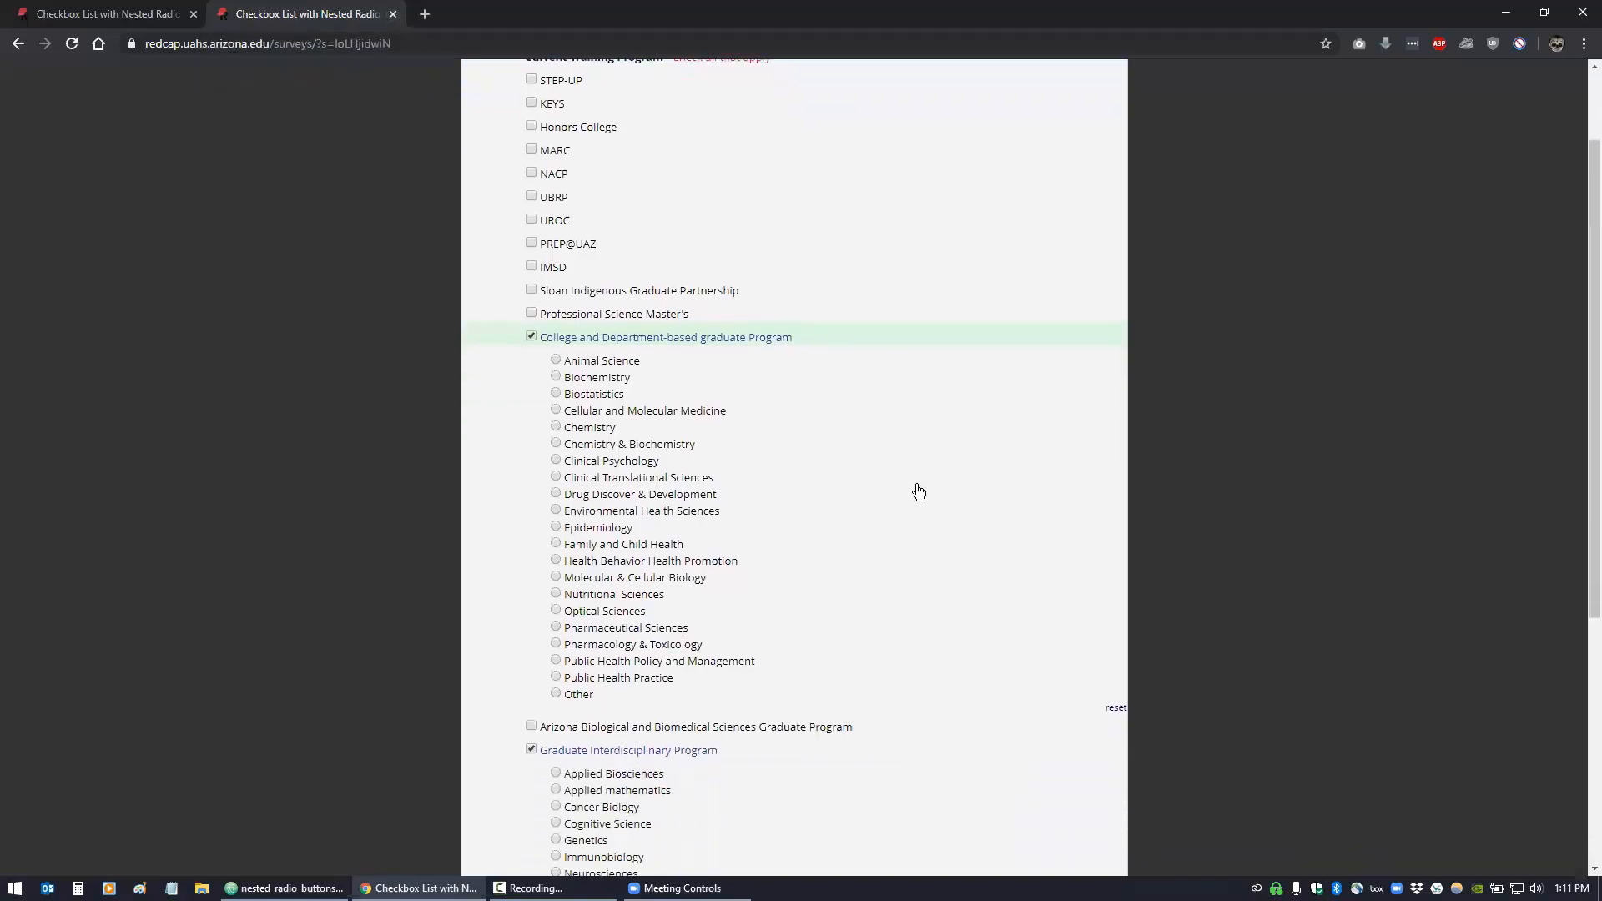
pyautogui.scroll(-4, 917, 490)
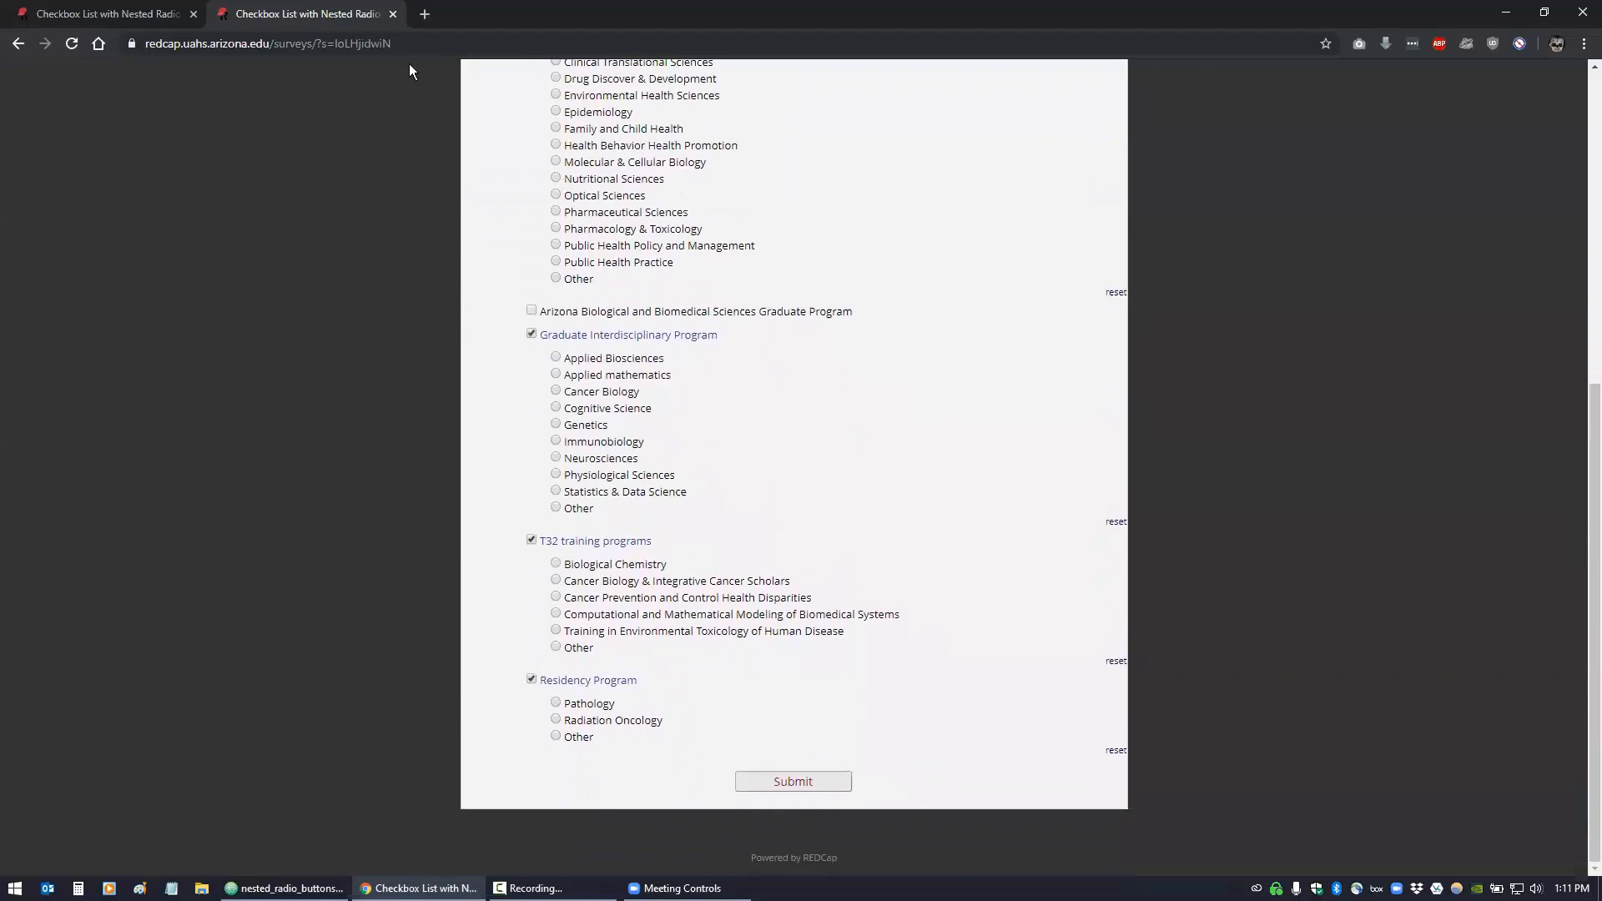
# Return to the project and open the Checkboxes and Separate Radio Buttons instrument in the Online Designer to examine its fields and branching logic
pyautogui.click(36, 18)
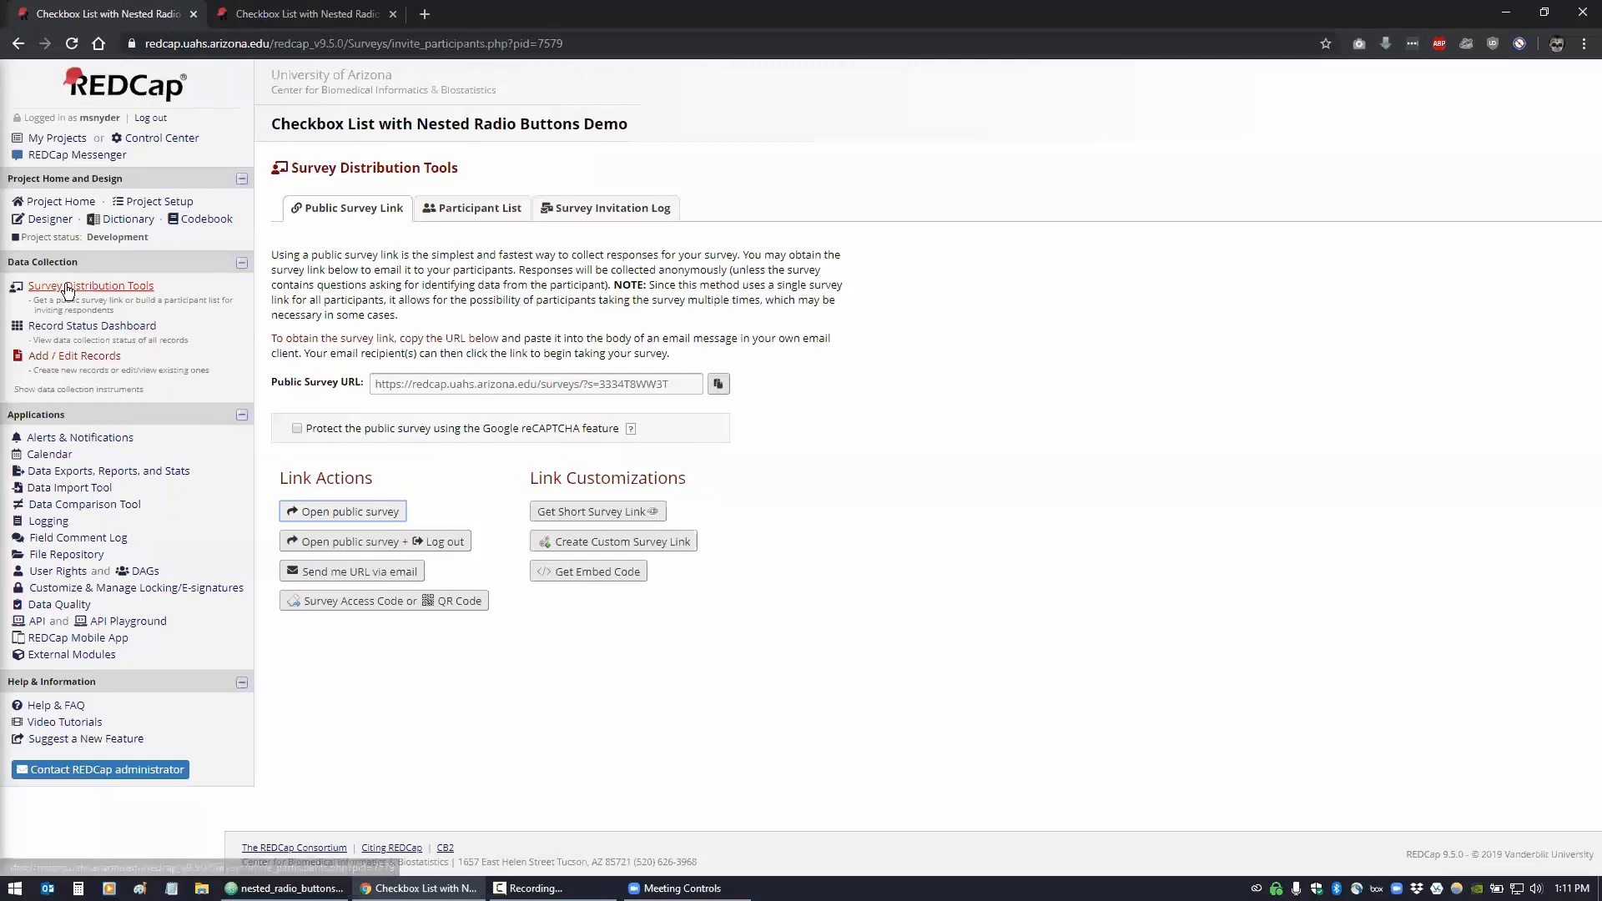
pyautogui.click(49, 221)
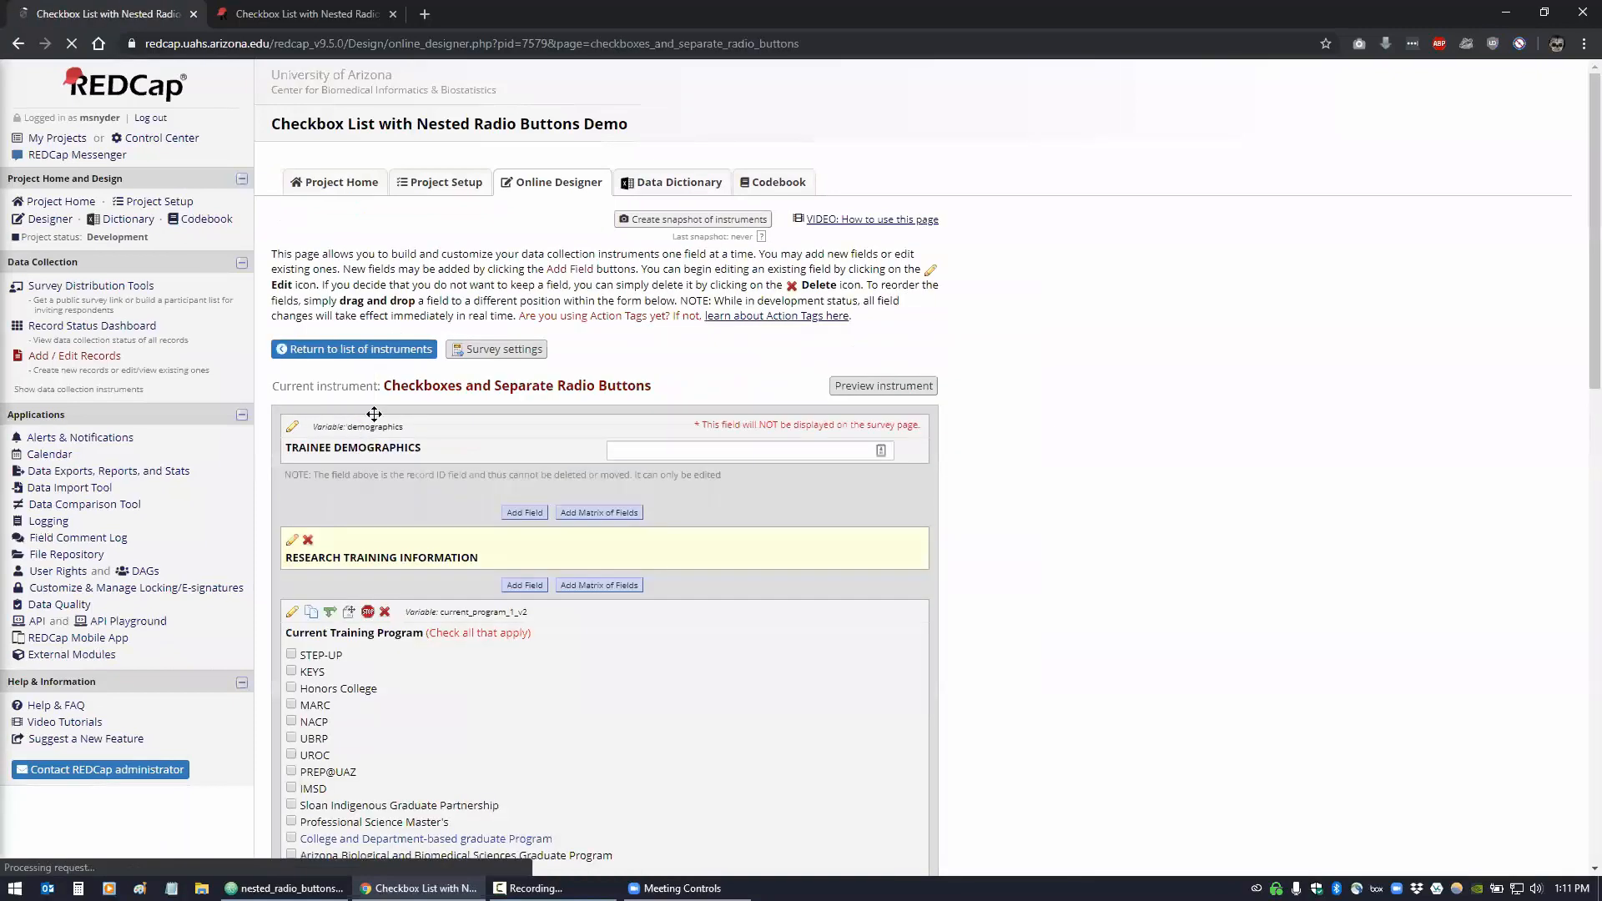
pyautogui.scroll(-3, 374, 414)
pyautogui.scroll(-3, 374, 414)
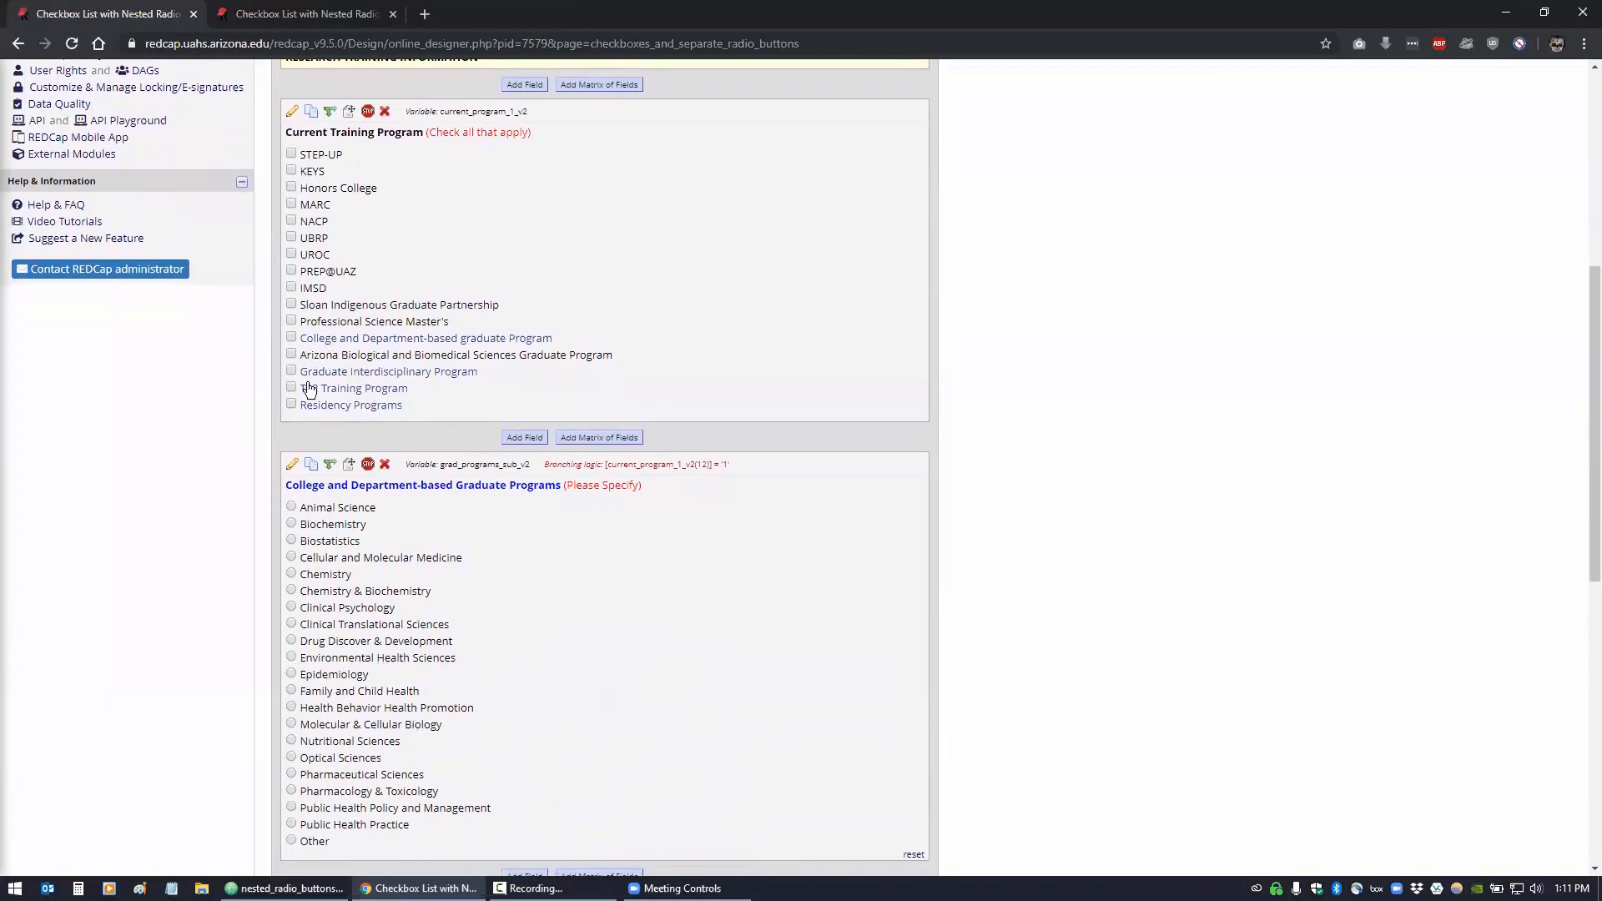
# Review the branching logic of the graduate, T32 and residency radio button fields in the Checkboxes and Separate Radio Buttons instrument
pyautogui.scroll(-3, 283, 390)
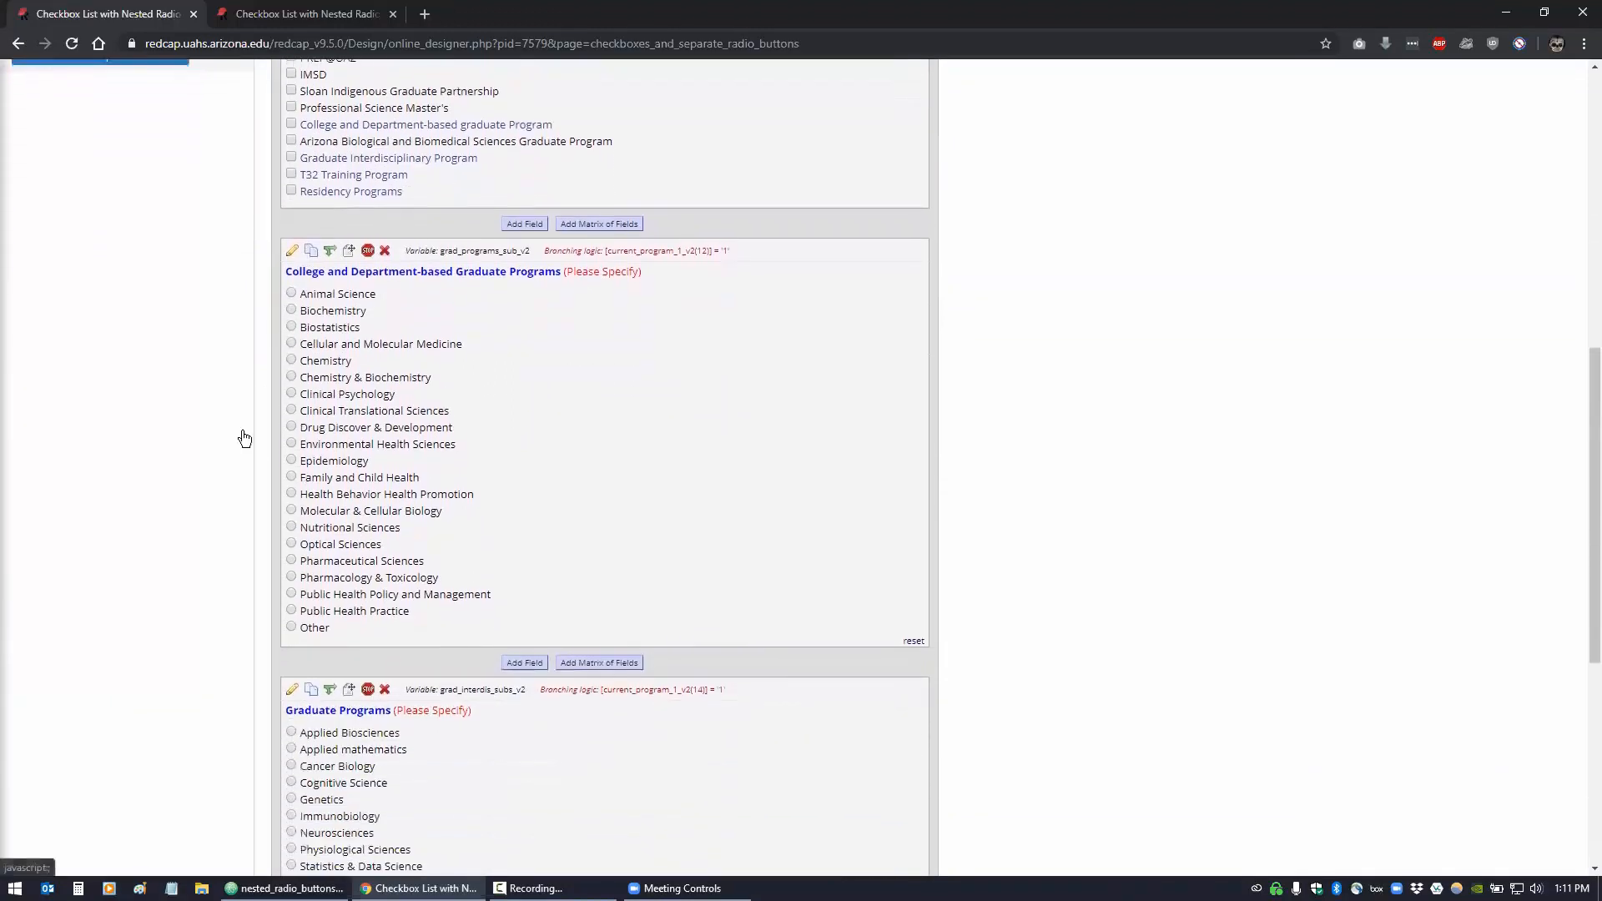
pyautogui.scroll(-5, 119, 494)
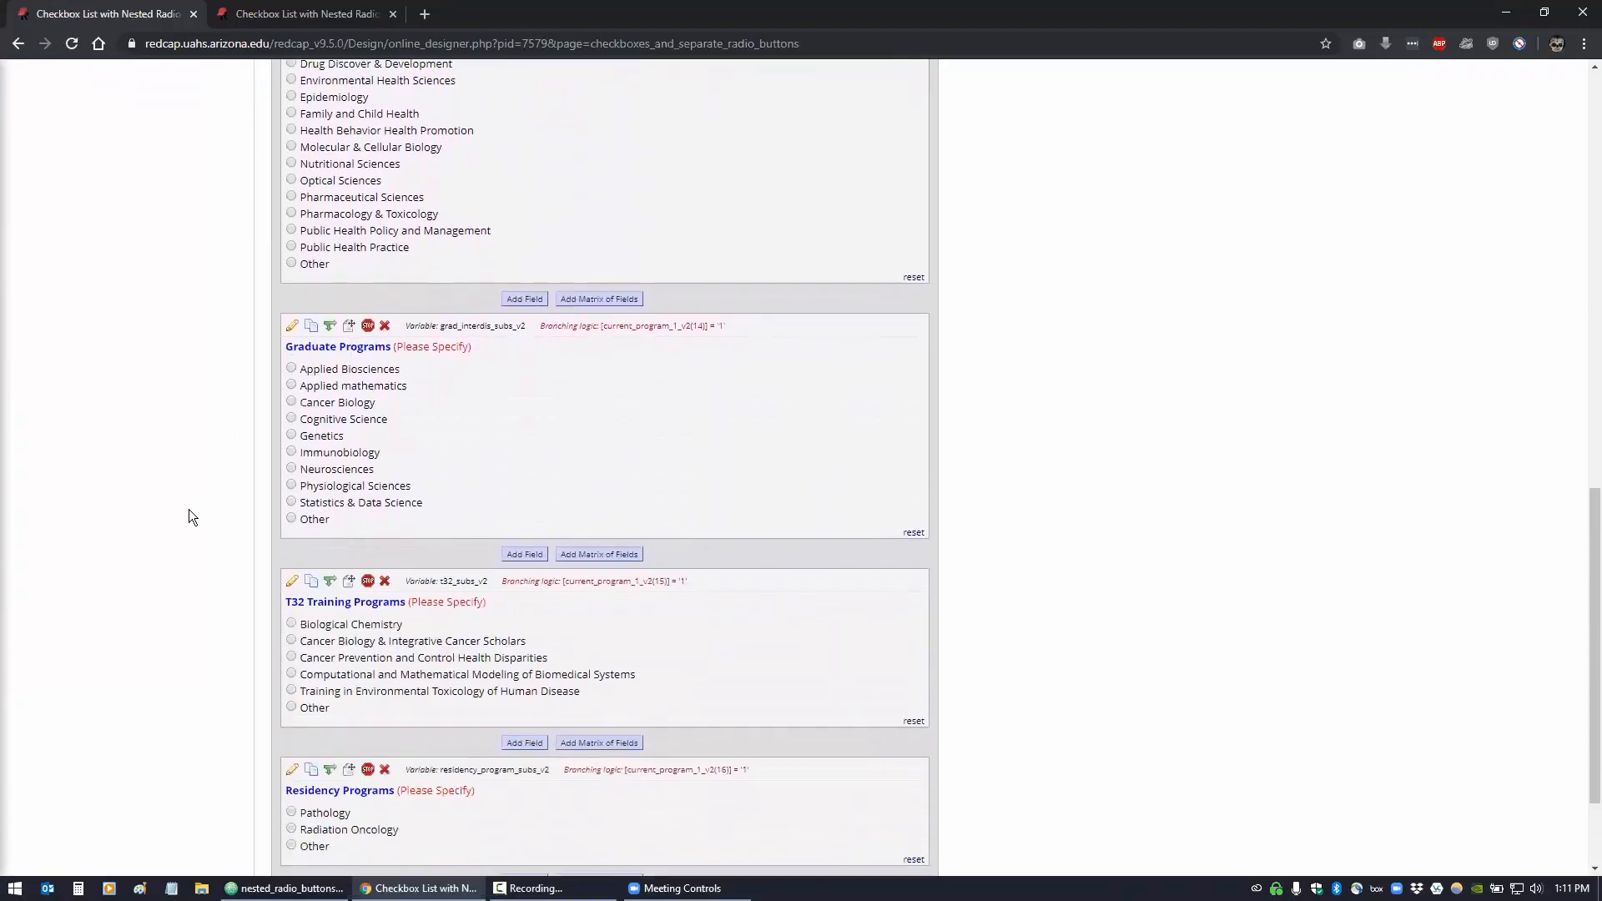
pyautogui.scroll(4, 257, 606)
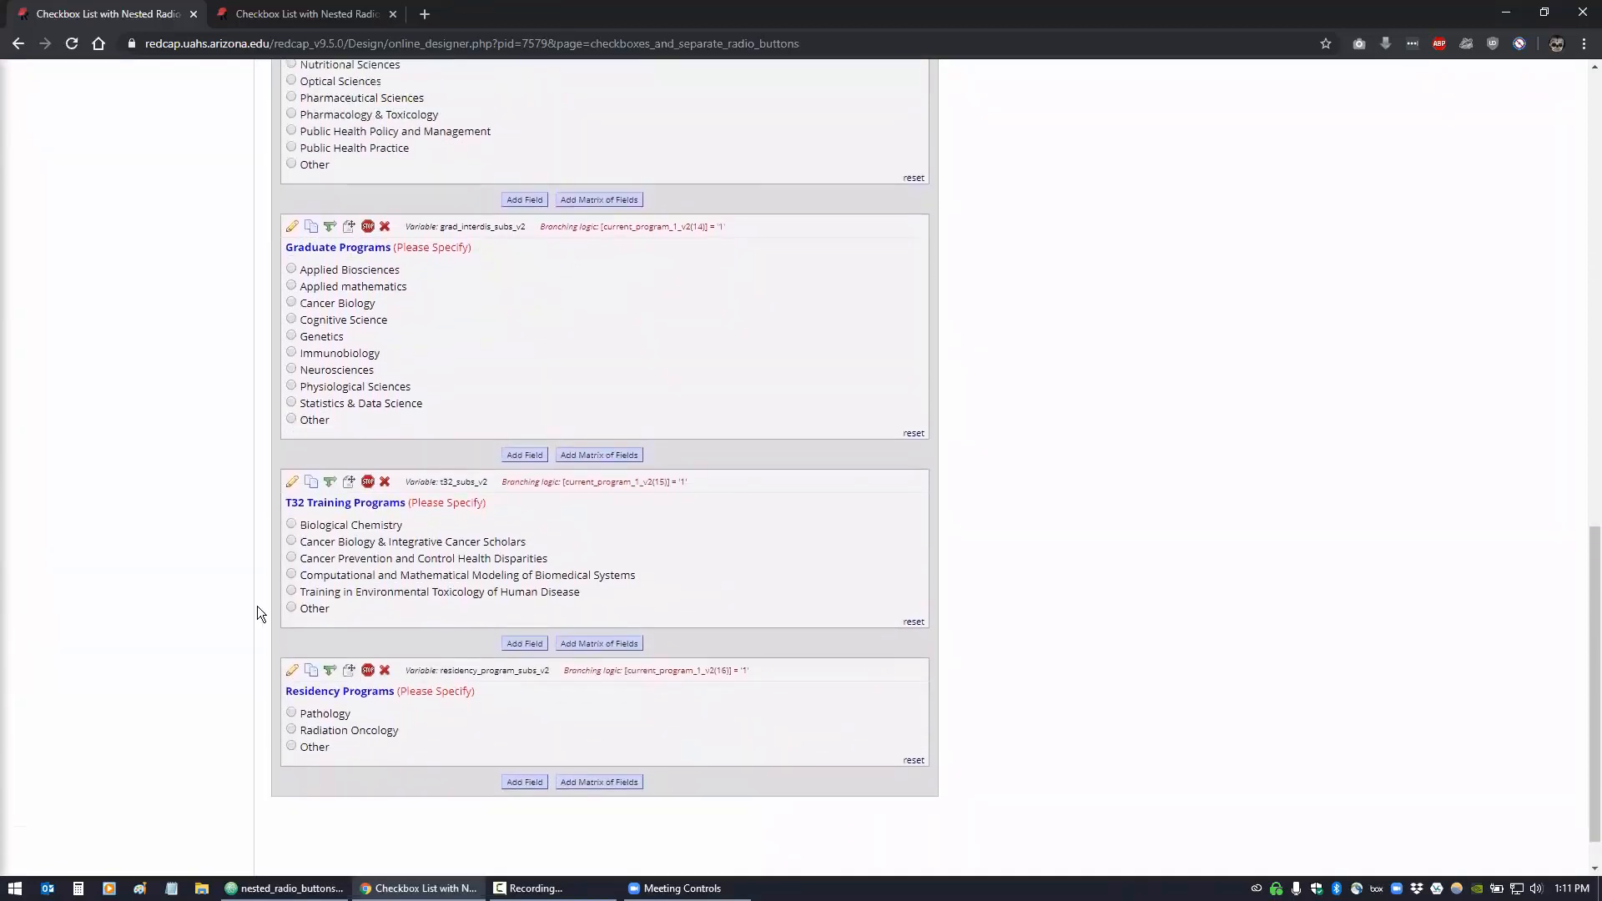
pyautogui.scroll(10, 257, 605)
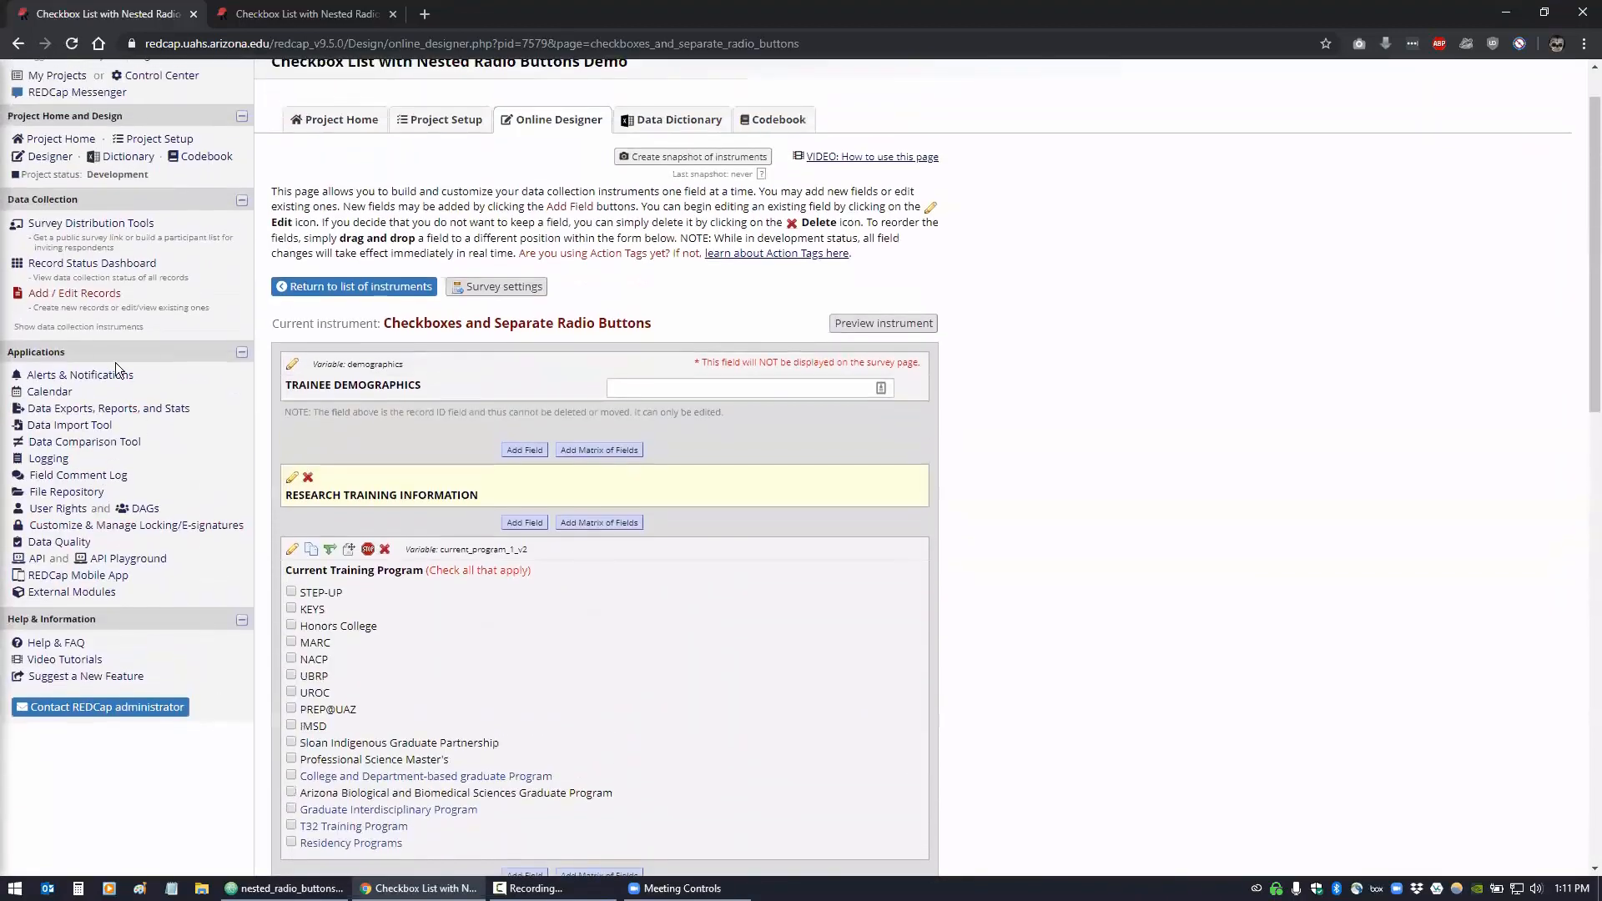
# Open the Checkboxes with Nested Radio Buttons instrument and inspect the STEP-UP field's type, label and choices, closing it without saving
pyautogui.click(51, 159)
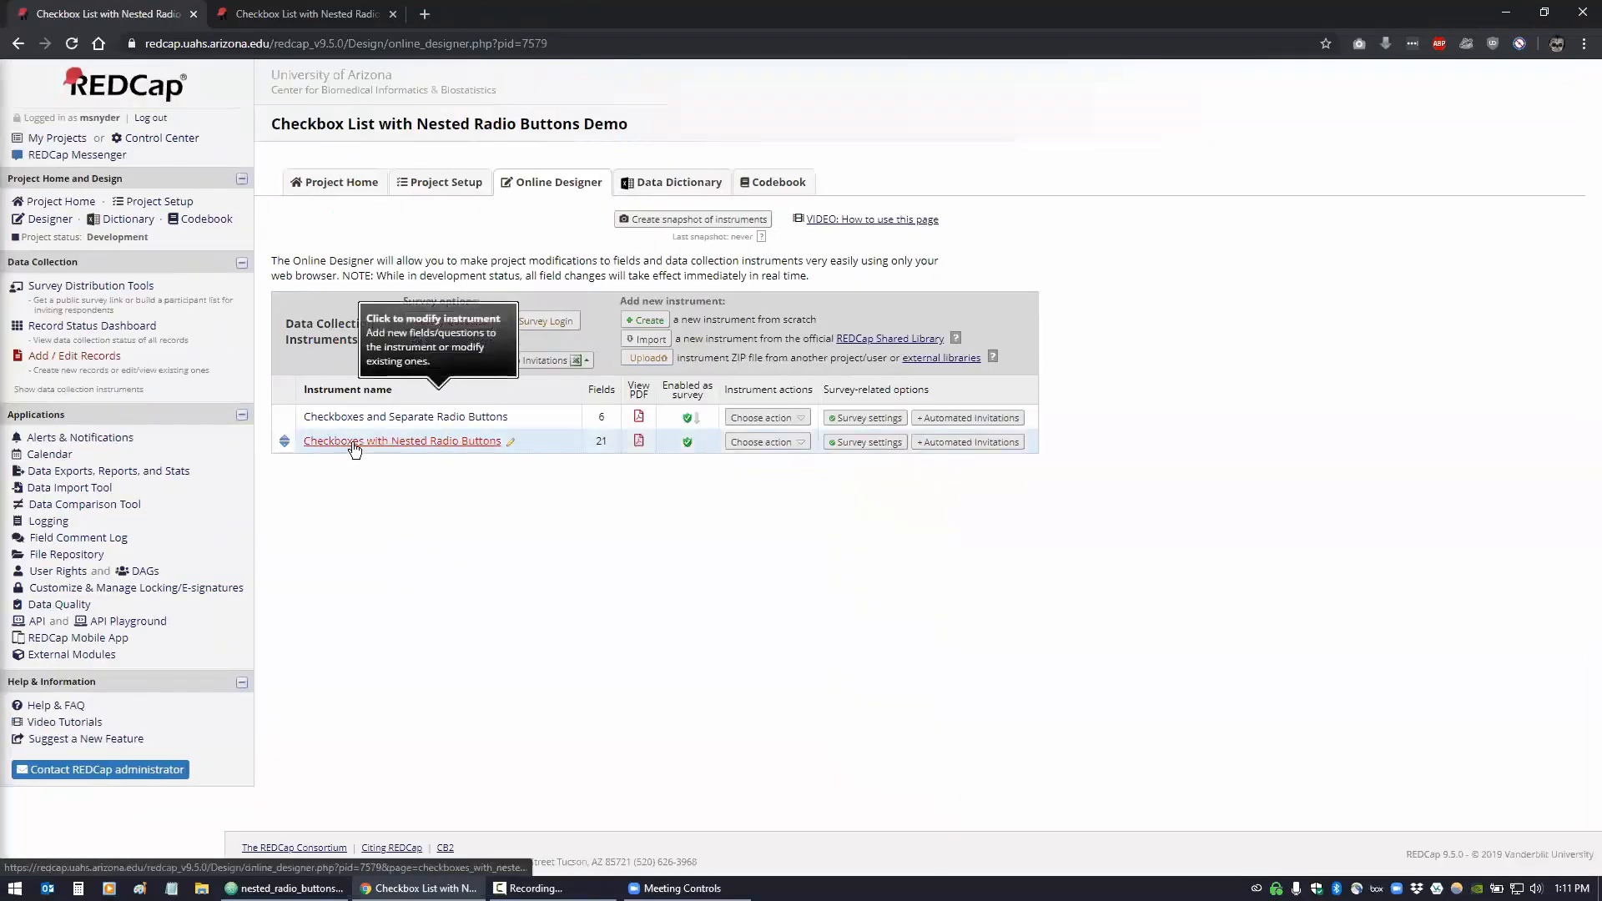
pyautogui.click(353, 447)
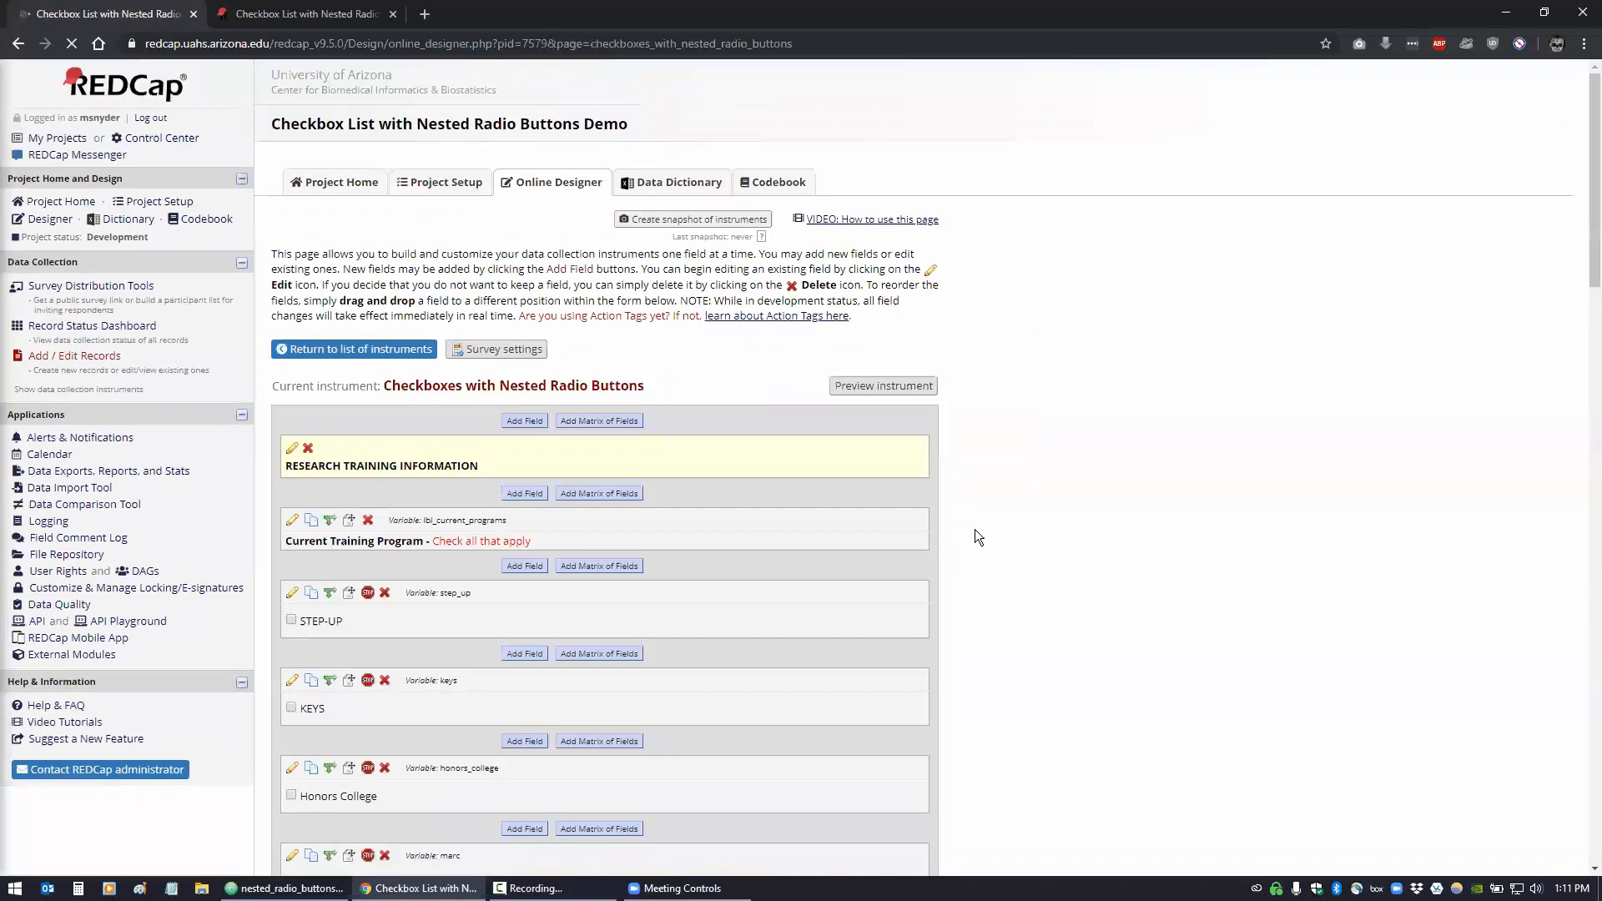
pyautogui.scroll(-2, 974, 529)
pyautogui.scroll(-3, 957, 497)
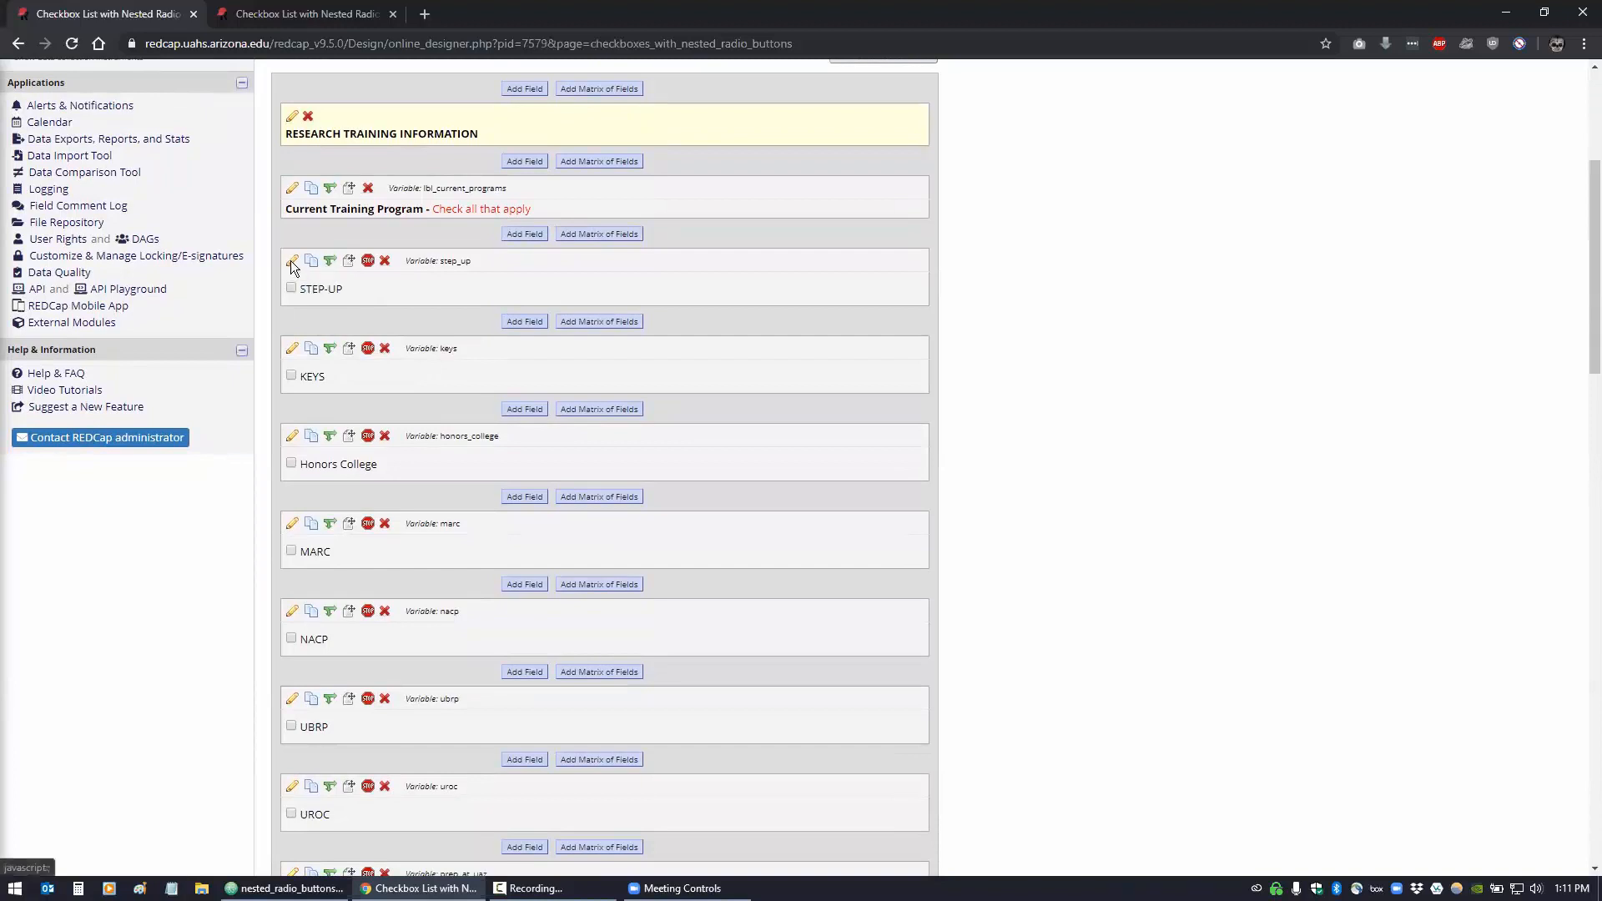
pyautogui.click(292, 261)
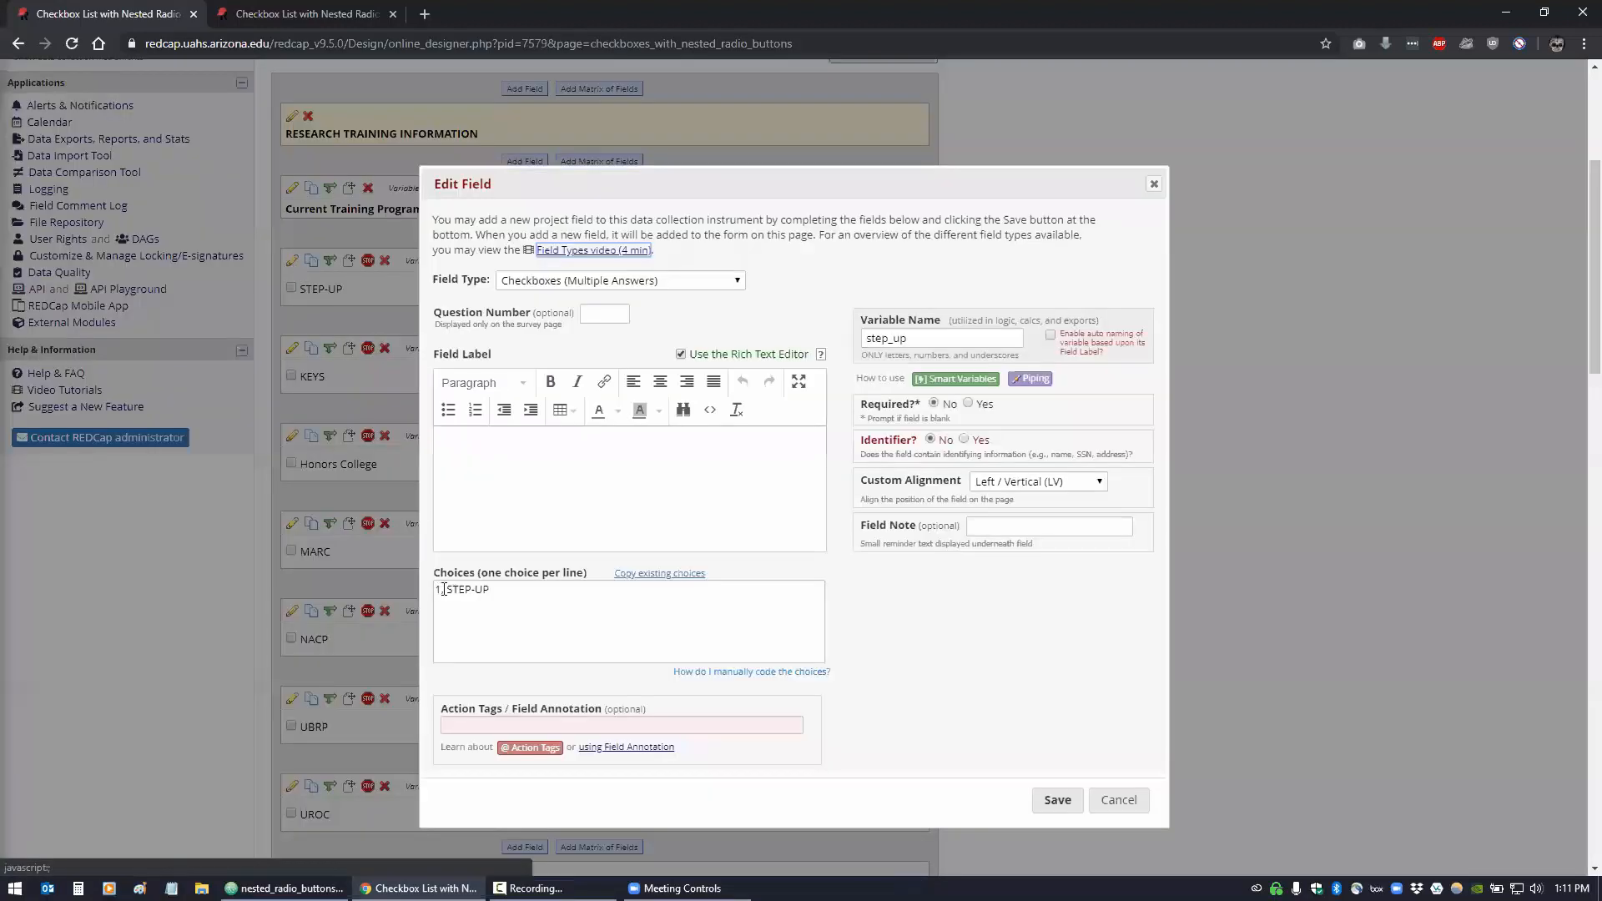
pyautogui.click(1116, 801)
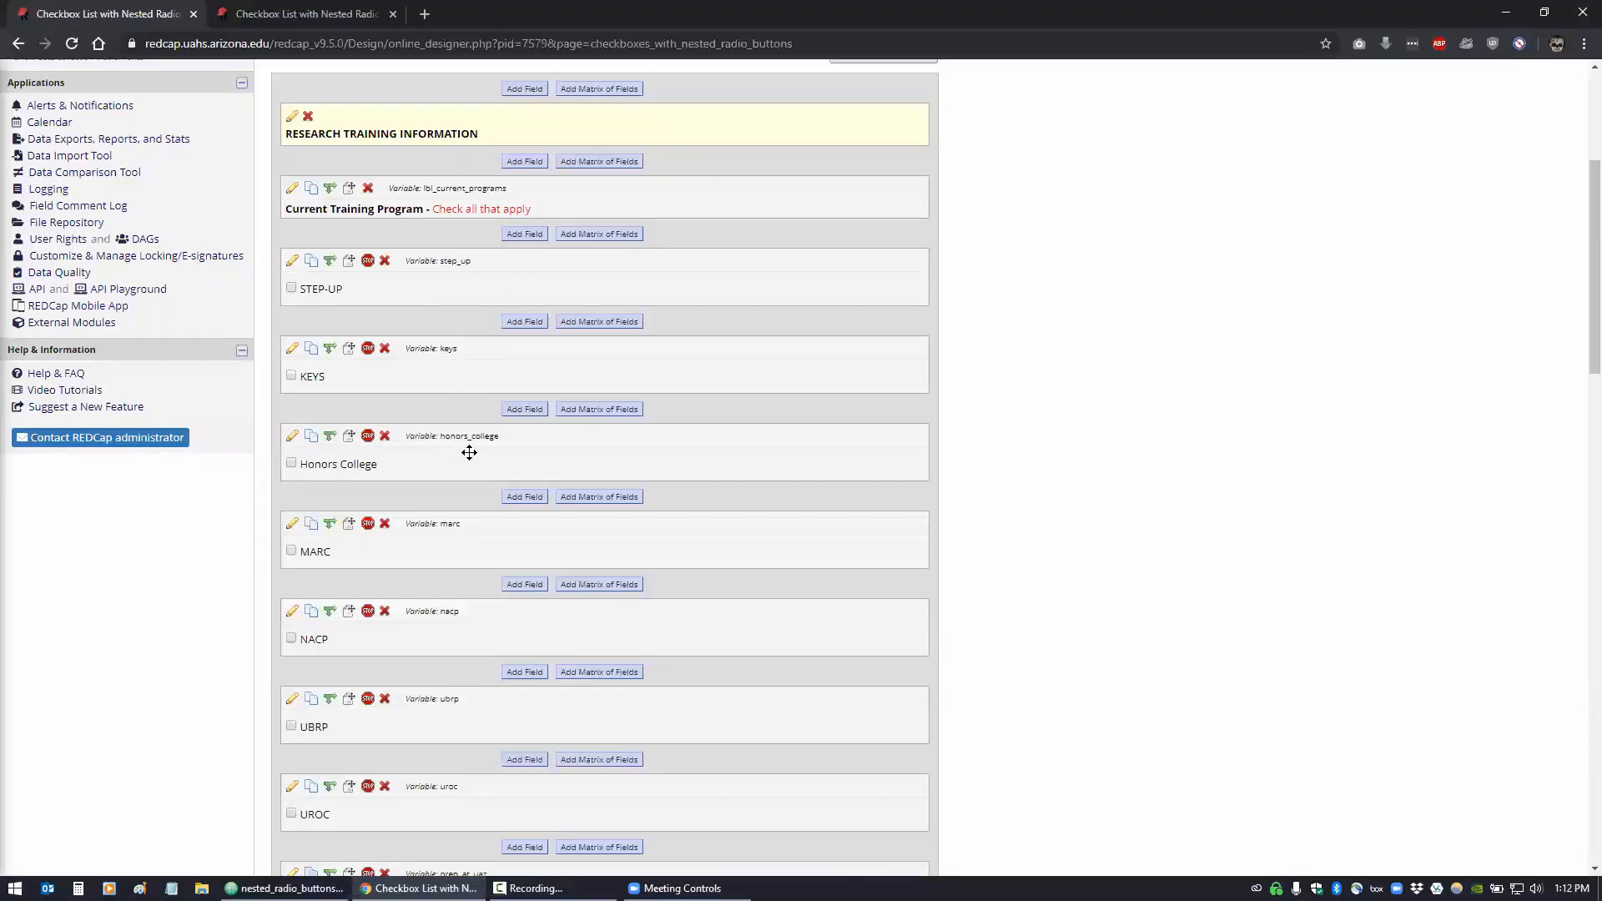
# Look through the individual single-choice checkbox fields from STEP-UP to College and Department-based graduate Program
pyautogui.scroll(-1, 956, 478)
pyautogui.scroll(-5, 956, 479)
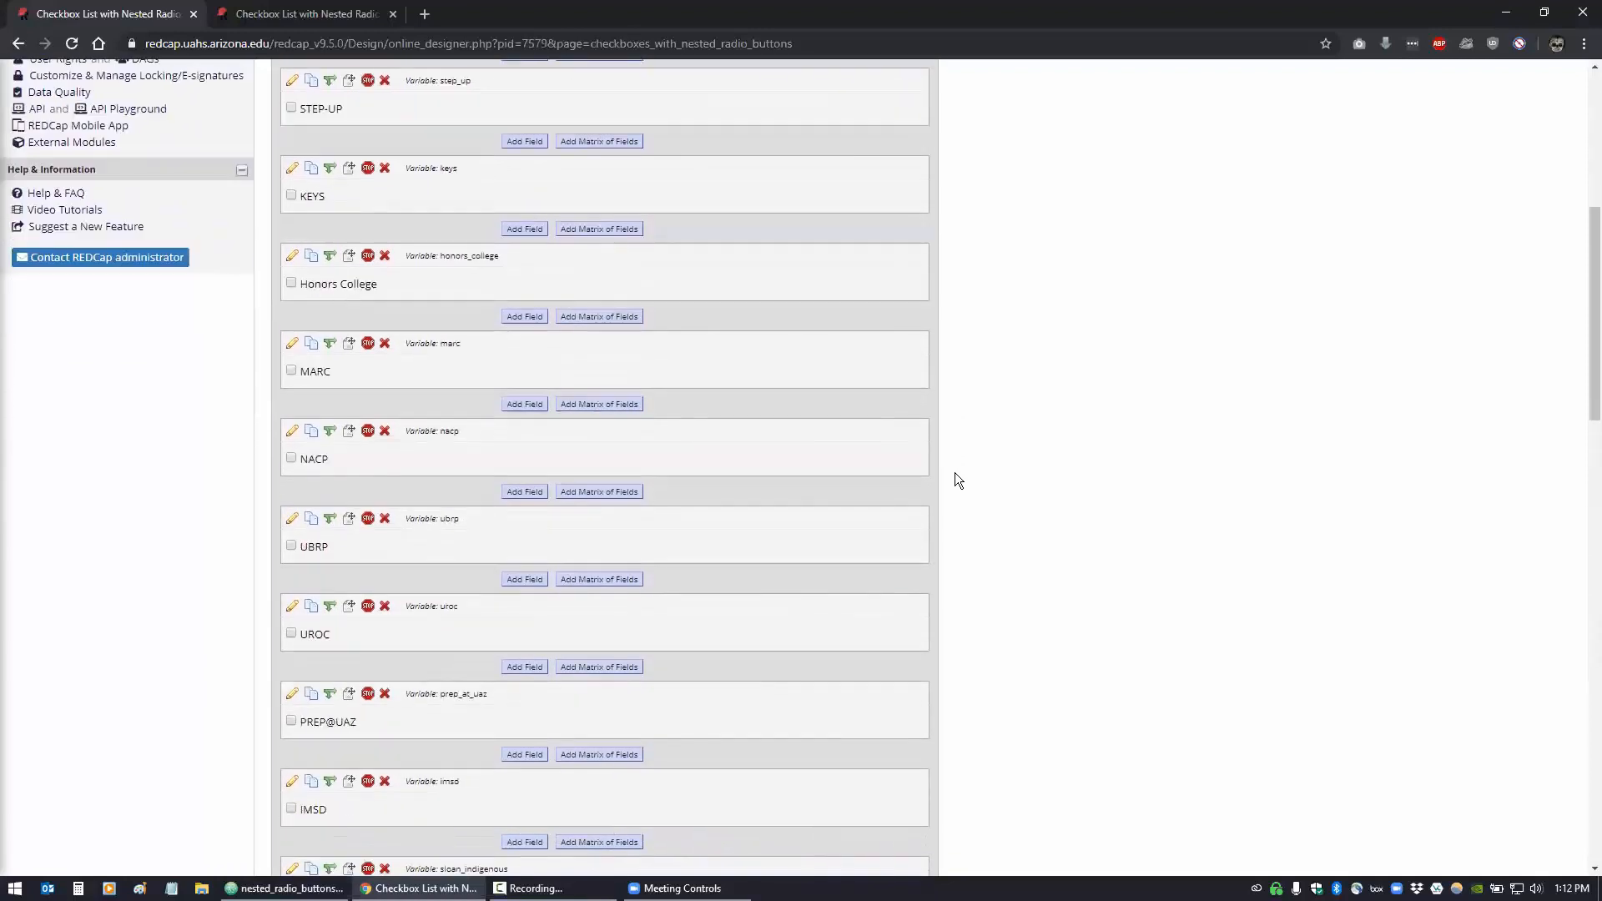
pyautogui.scroll(-1, 796, 447)
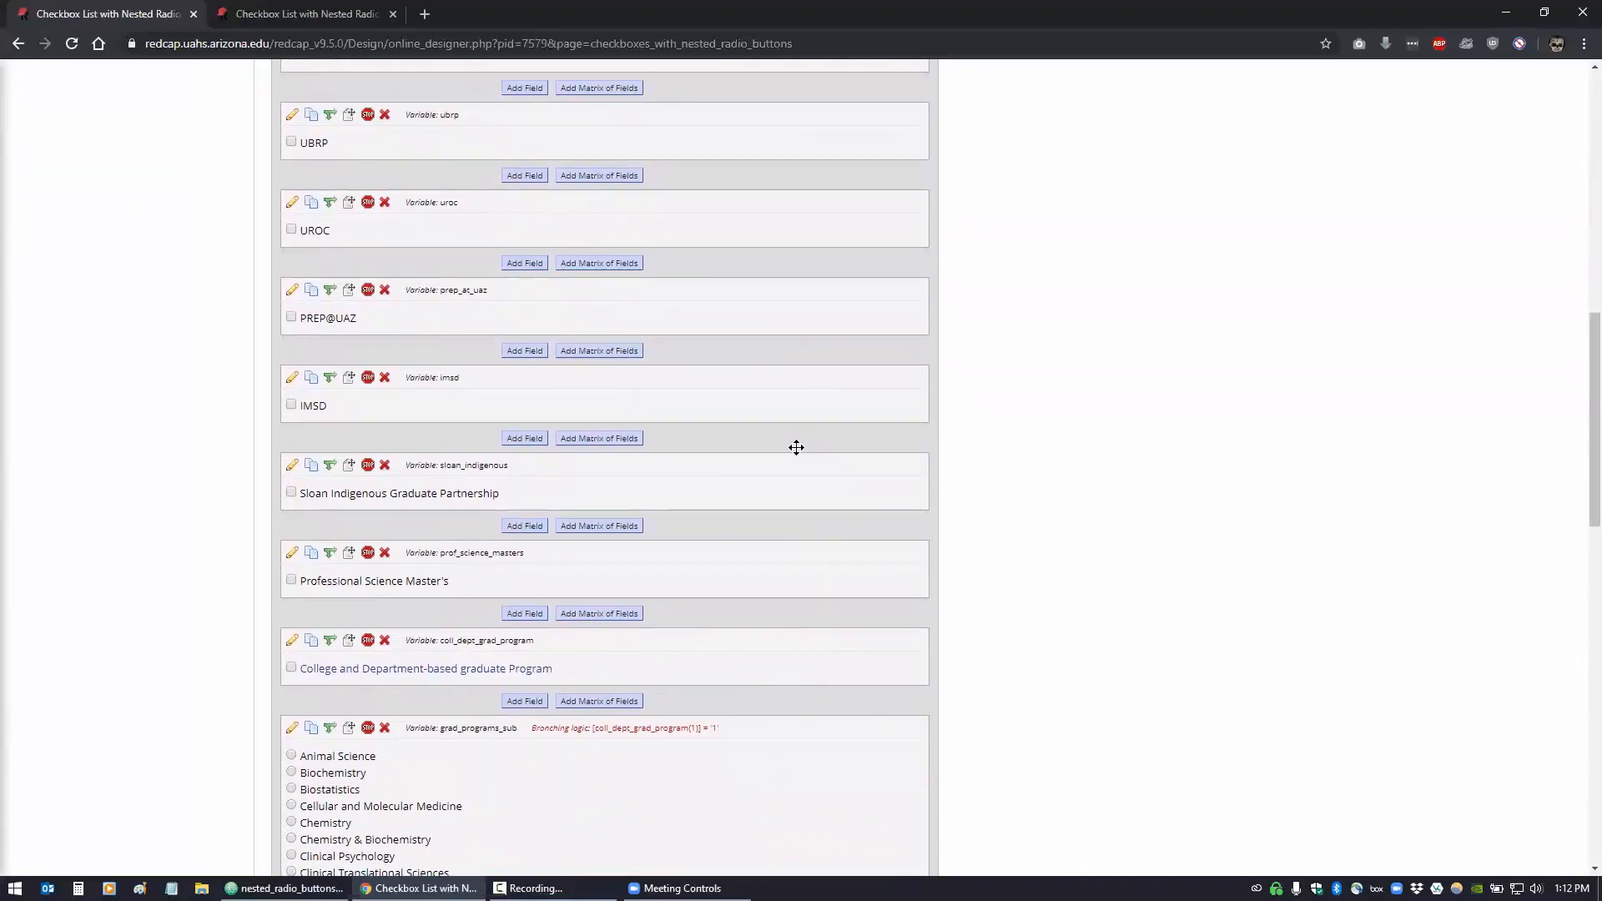
pyautogui.scroll(8, 615, 608)
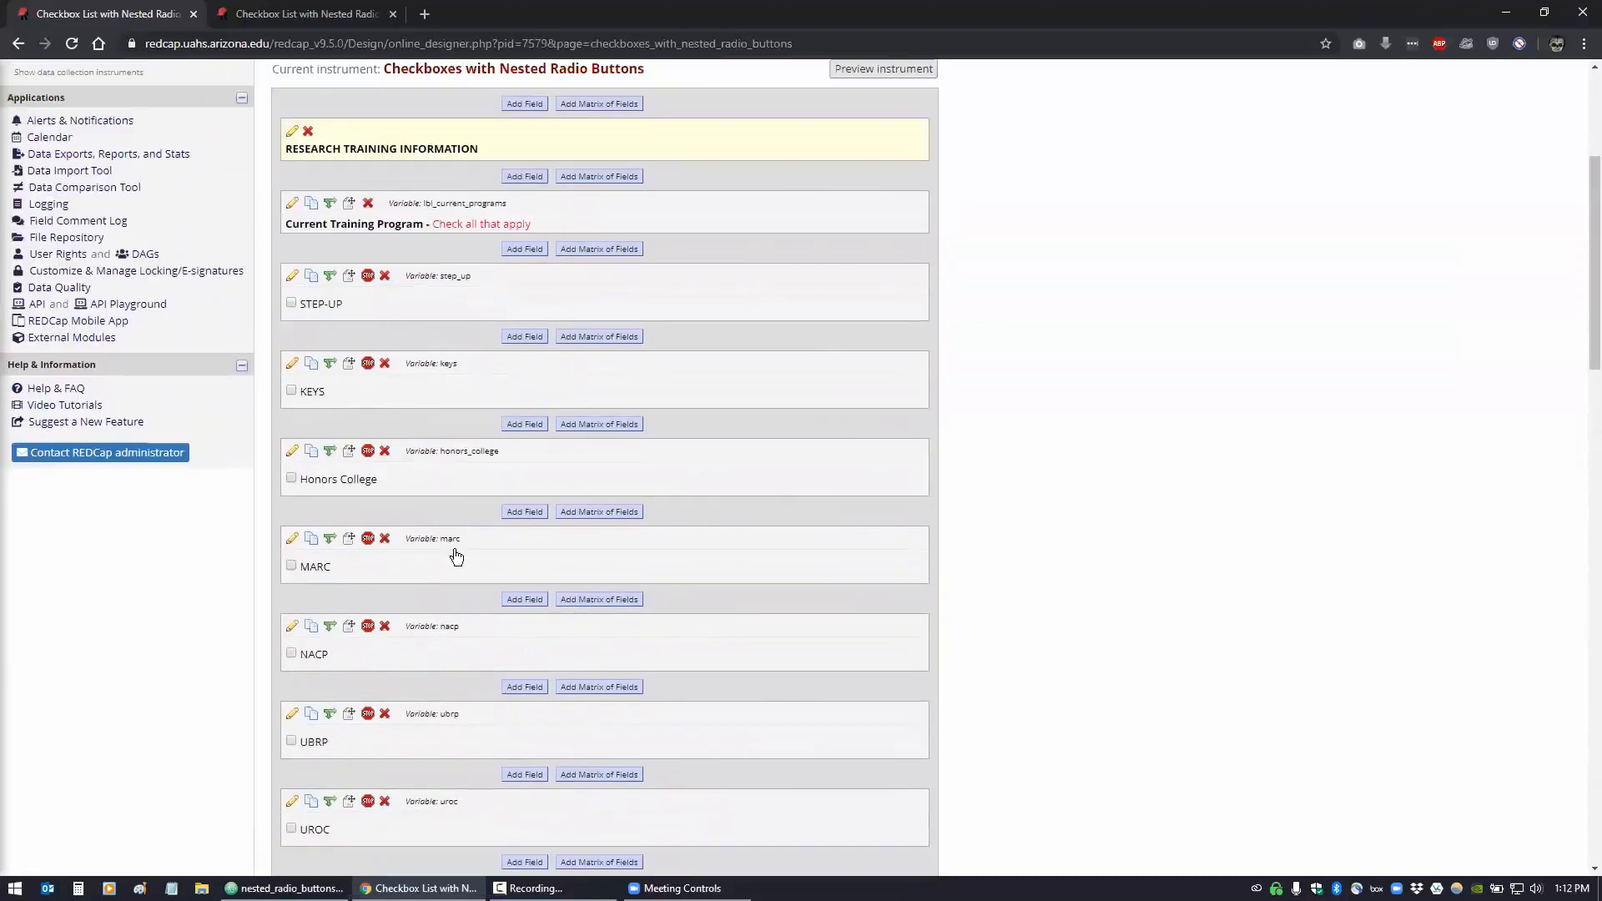
# Open the Checkboxes and Separate Radio Buttons instrument and inspect the Current Training Program field's label and choices, closing it without saving
pyautogui.scroll(1, 220, 295)
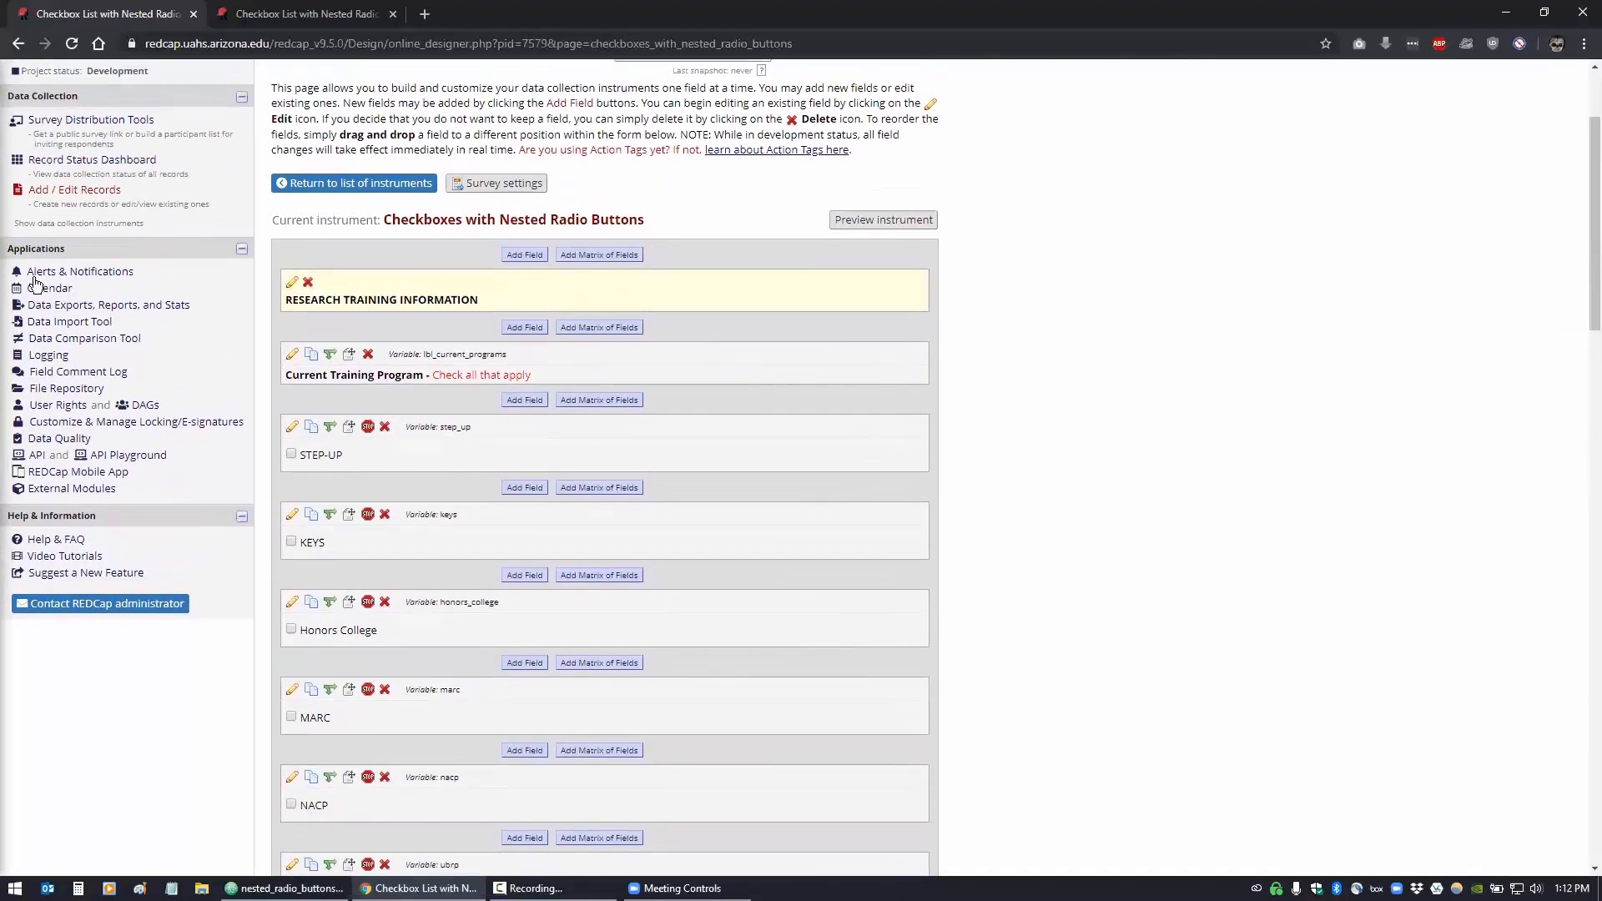
pyautogui.scroll(1, 40, 208)
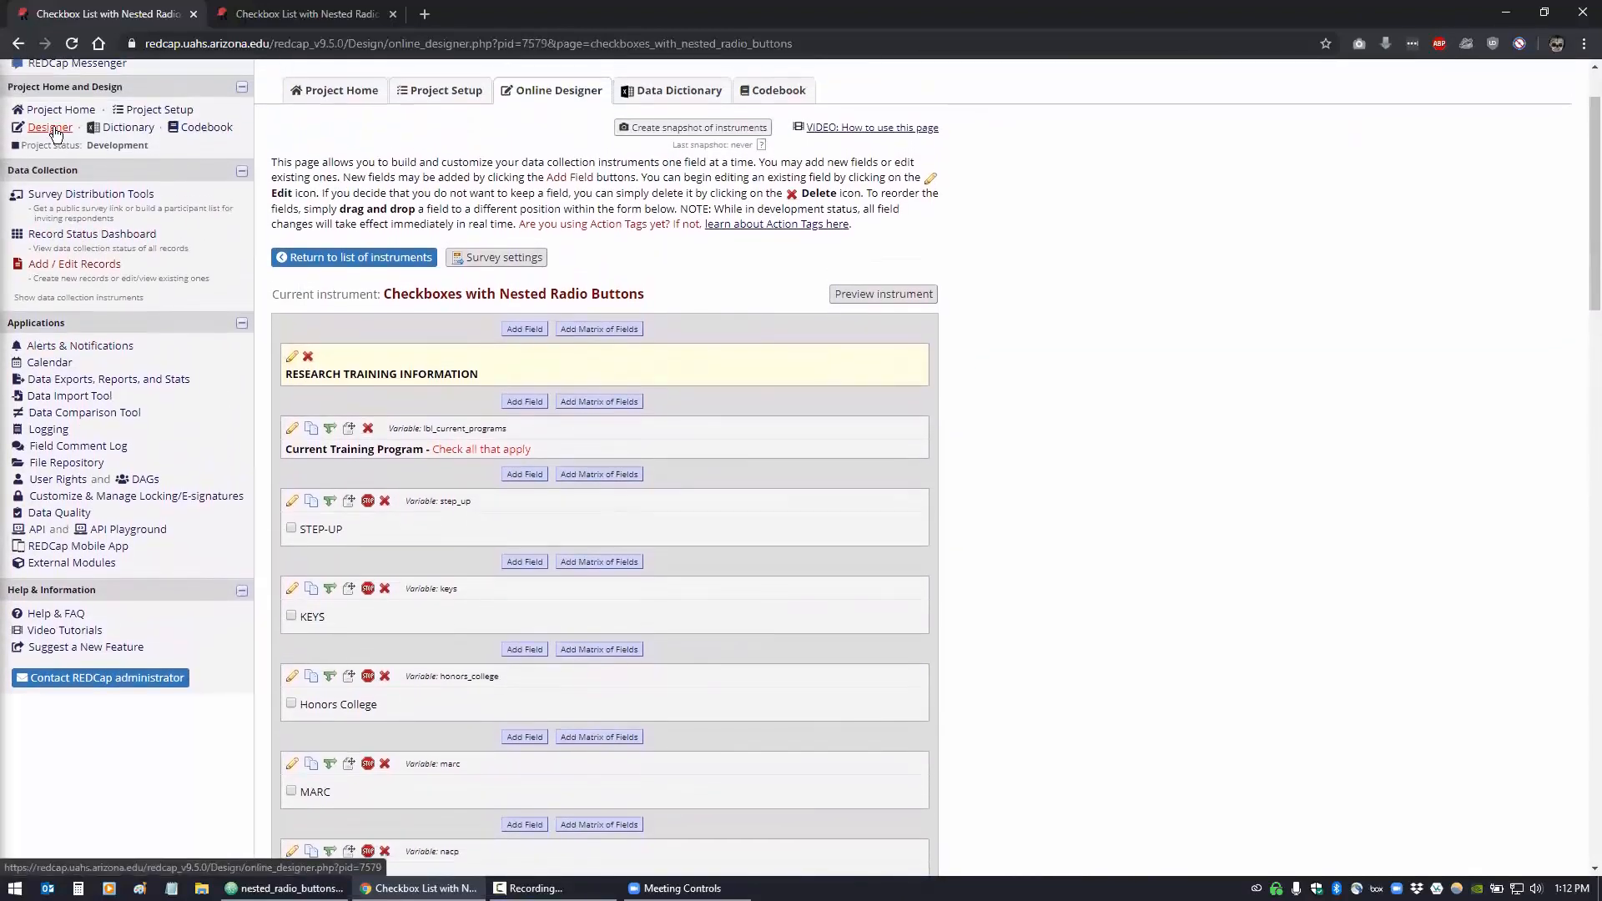
pyautogui.click(321, 264)
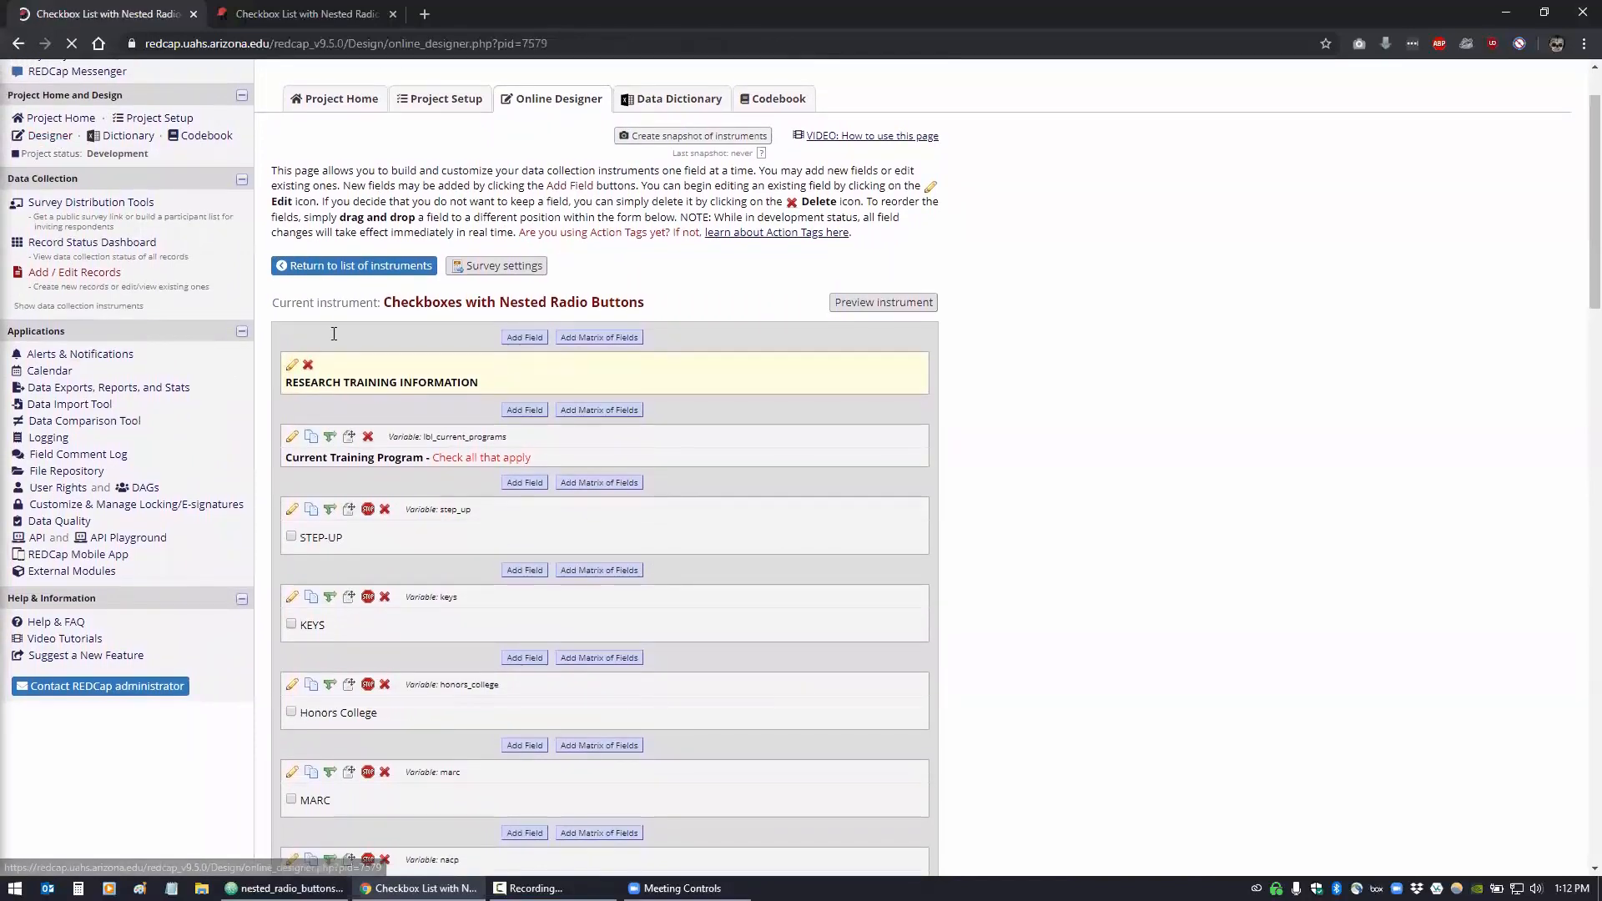
pyautogui.click(348, 417)
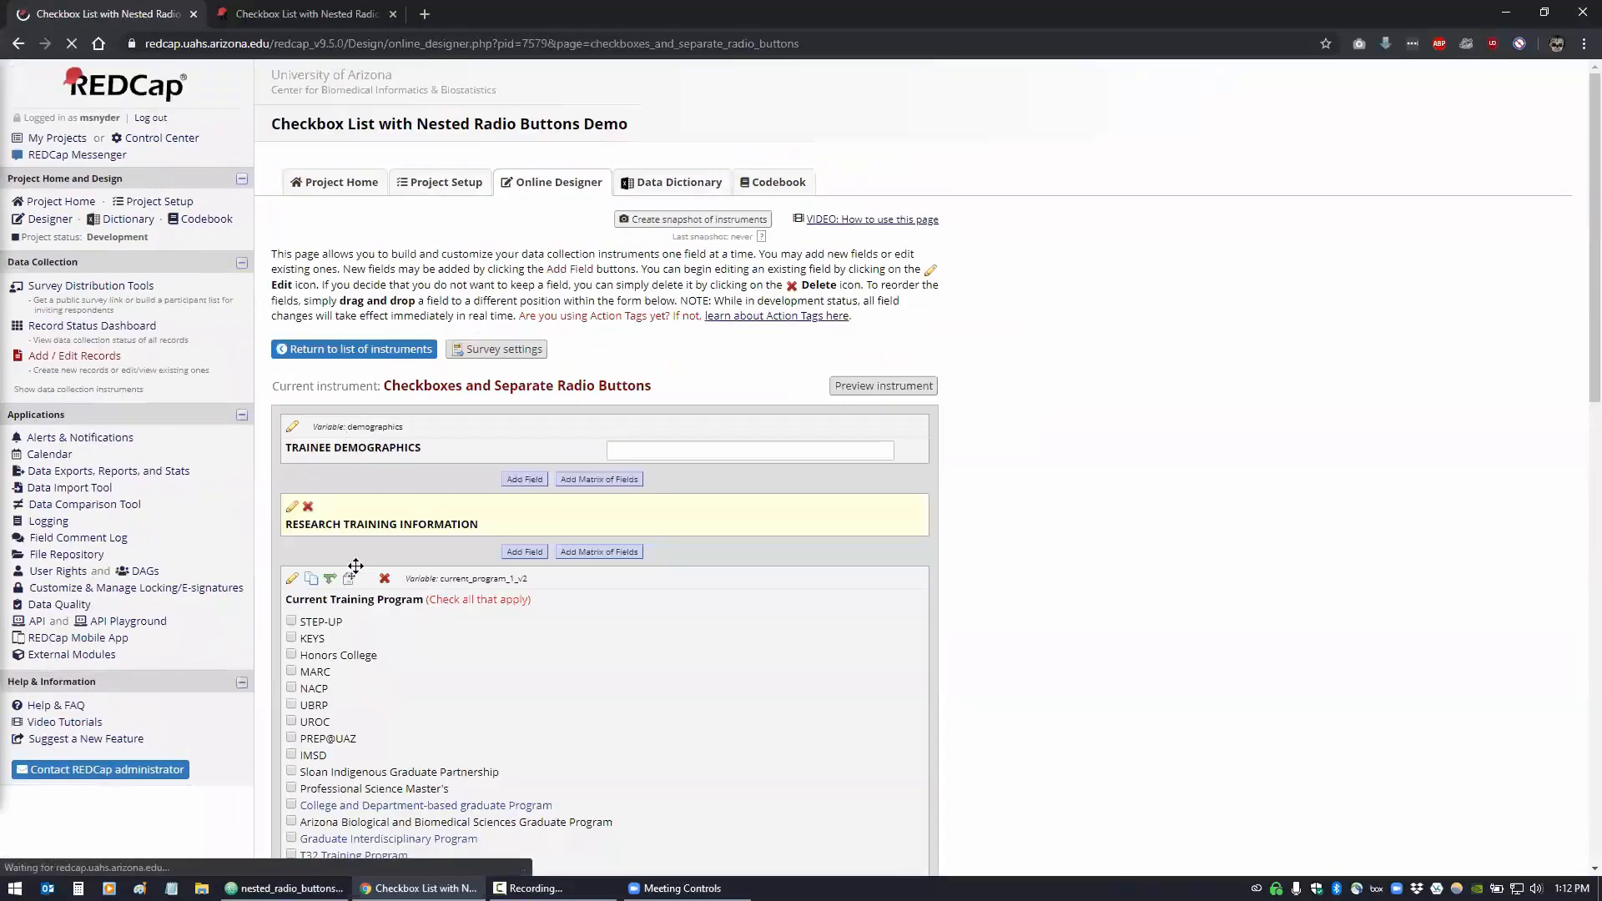
pyautogui.scroll(-2, 364, 556)
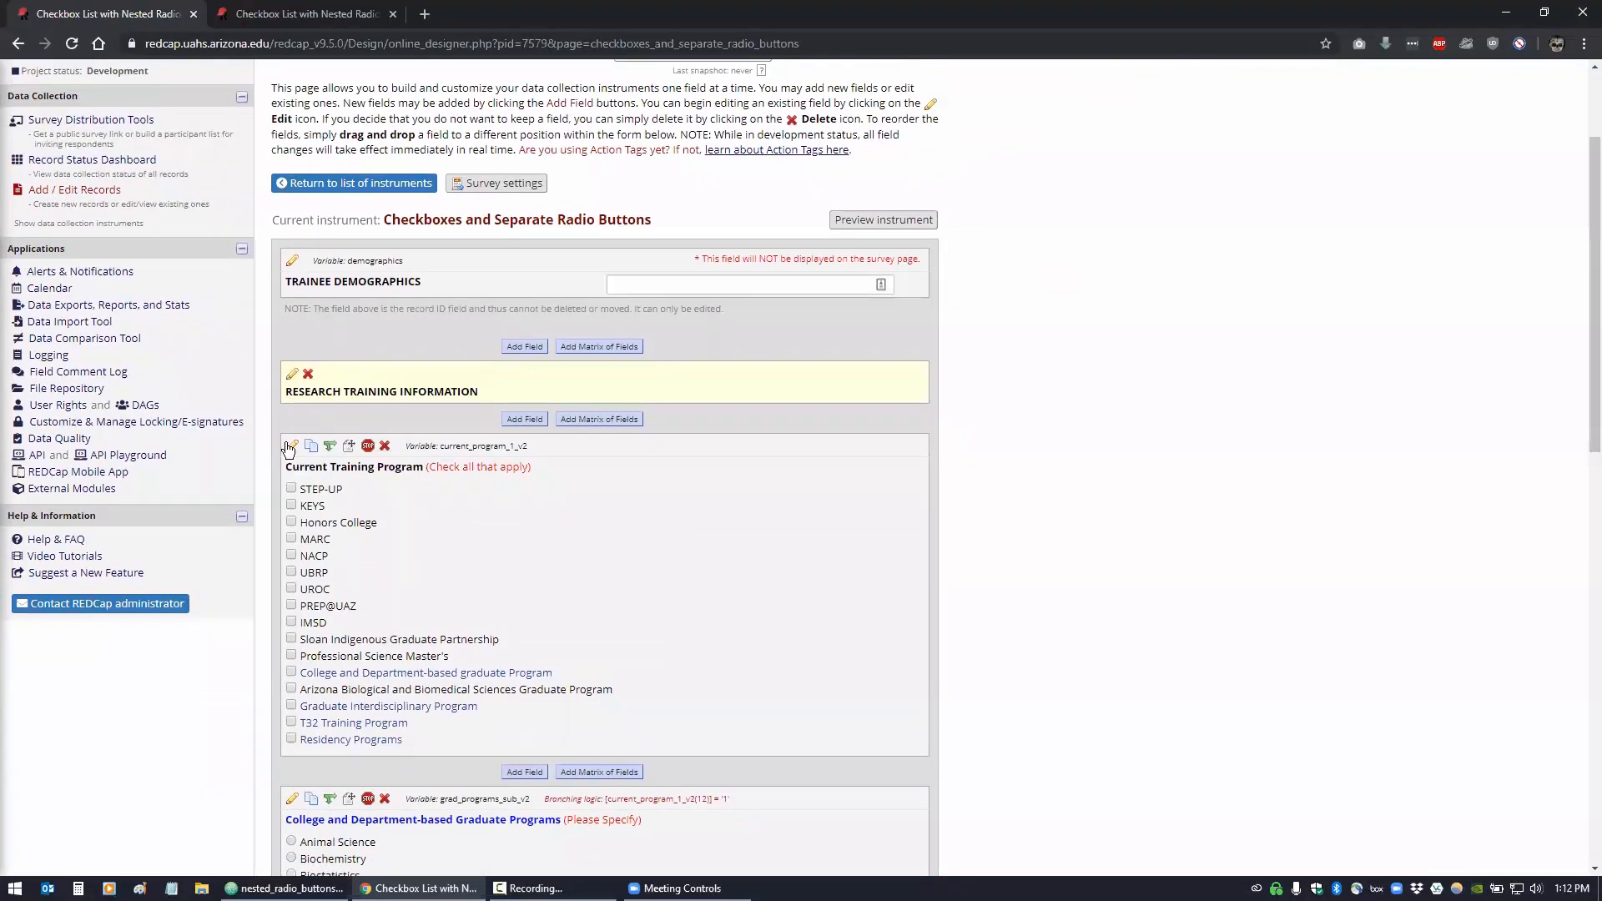
pyautogui.click(292, 446)
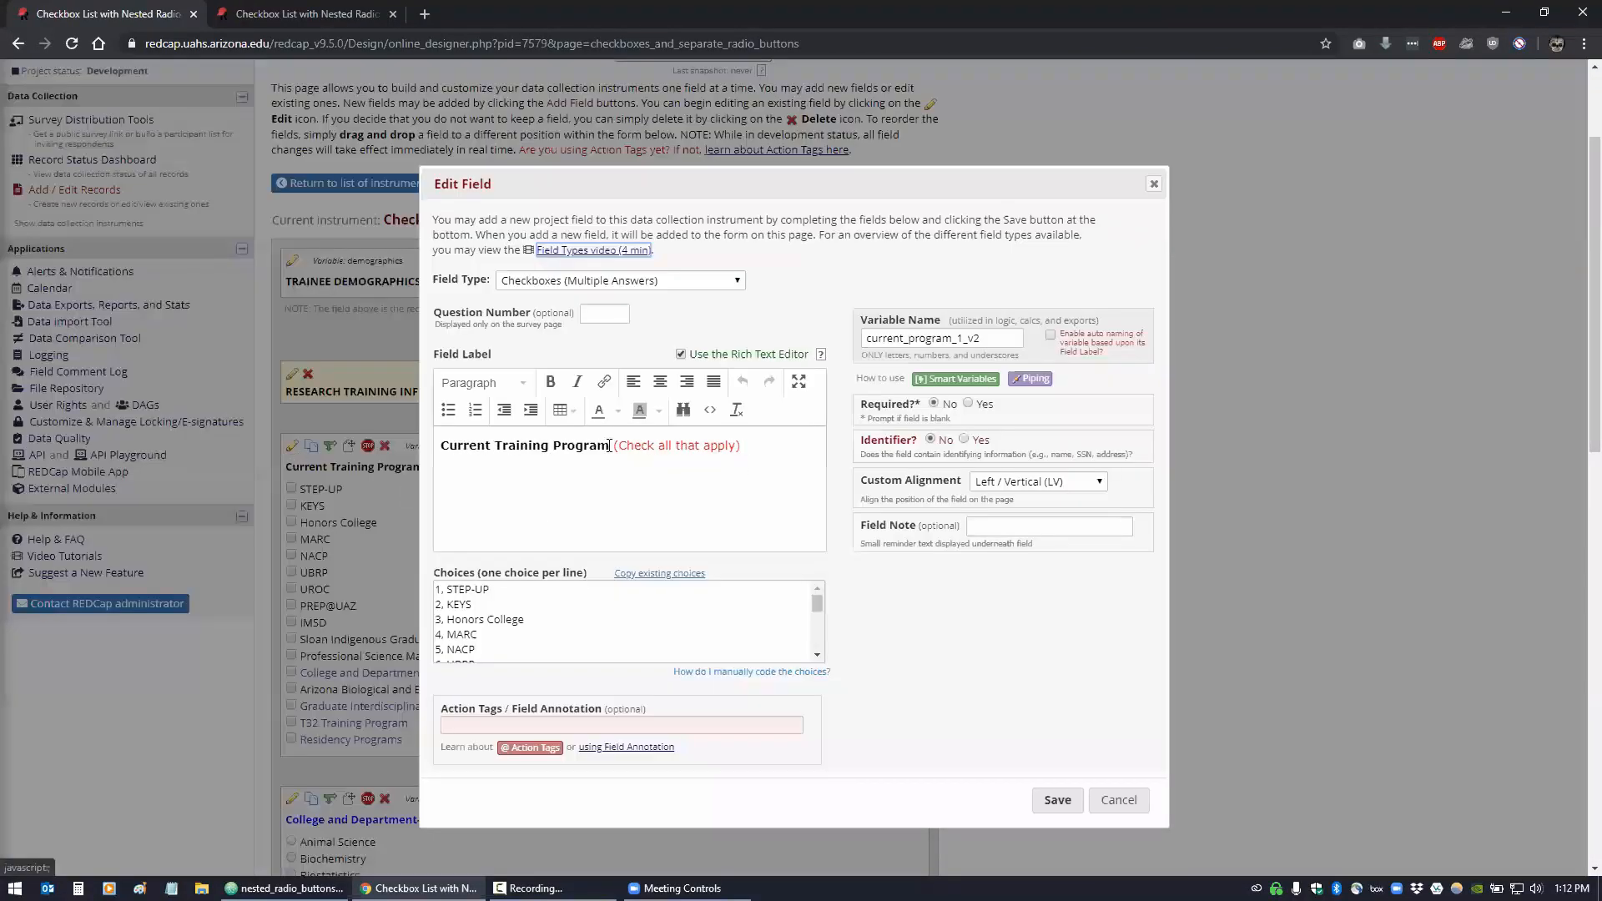
pyautogui.tripleClick(609, 445)
pyautogui.click(1118, 799)
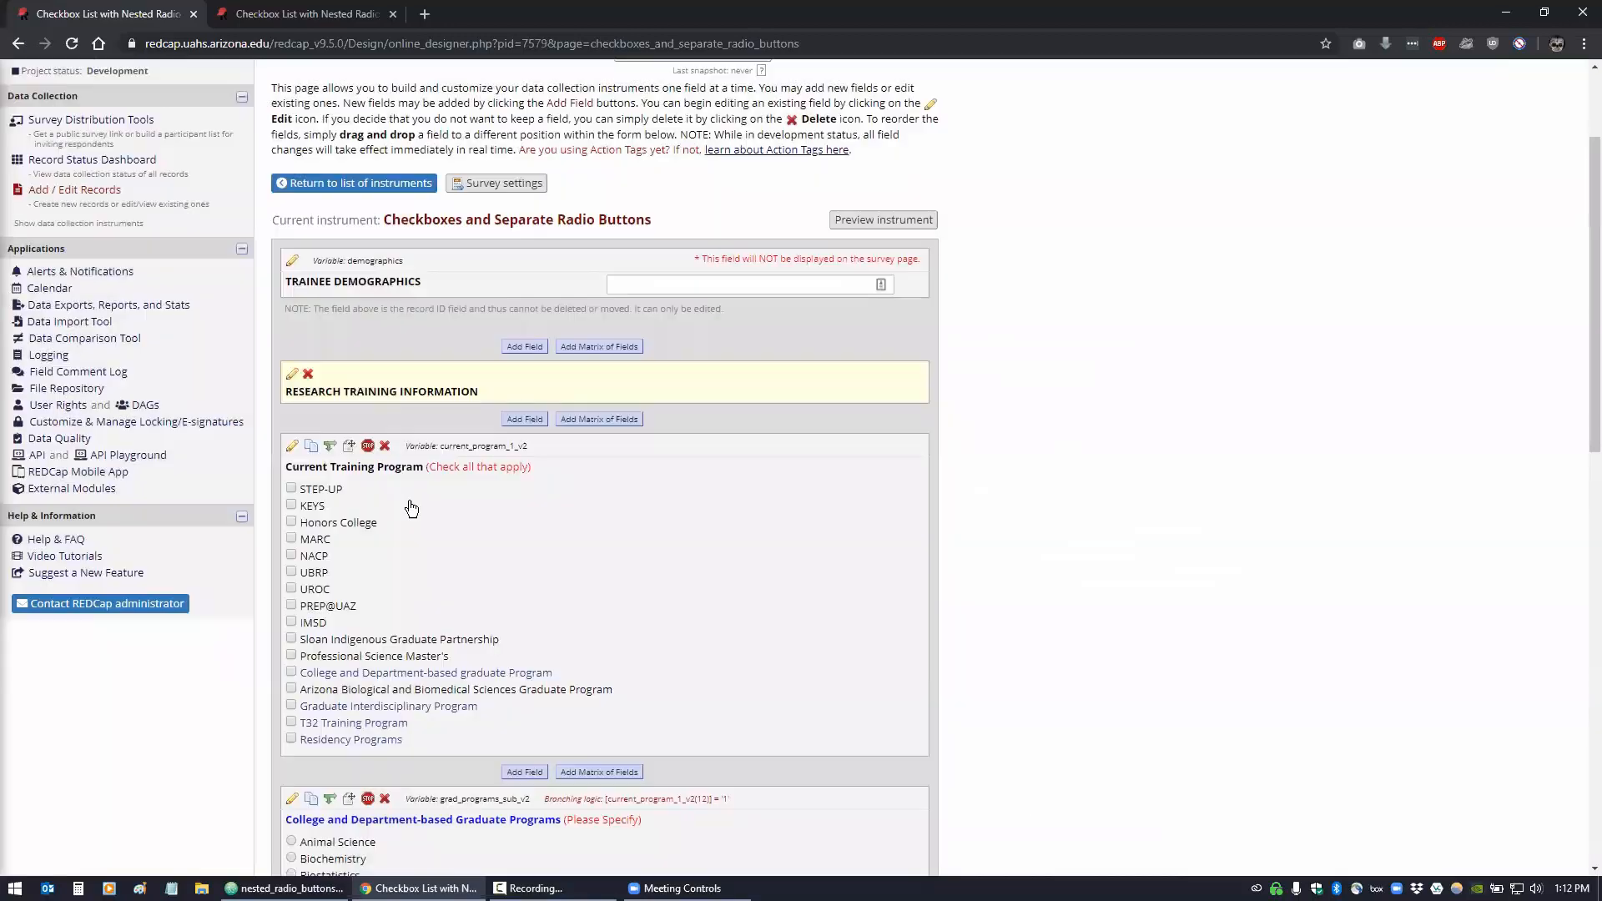
# Reopen the Checkboxes with Nested Radio Buttons instrument and review its Current Training Program label and the single checkbox fields below it
pyautogui.scroll(3, 16, 150)
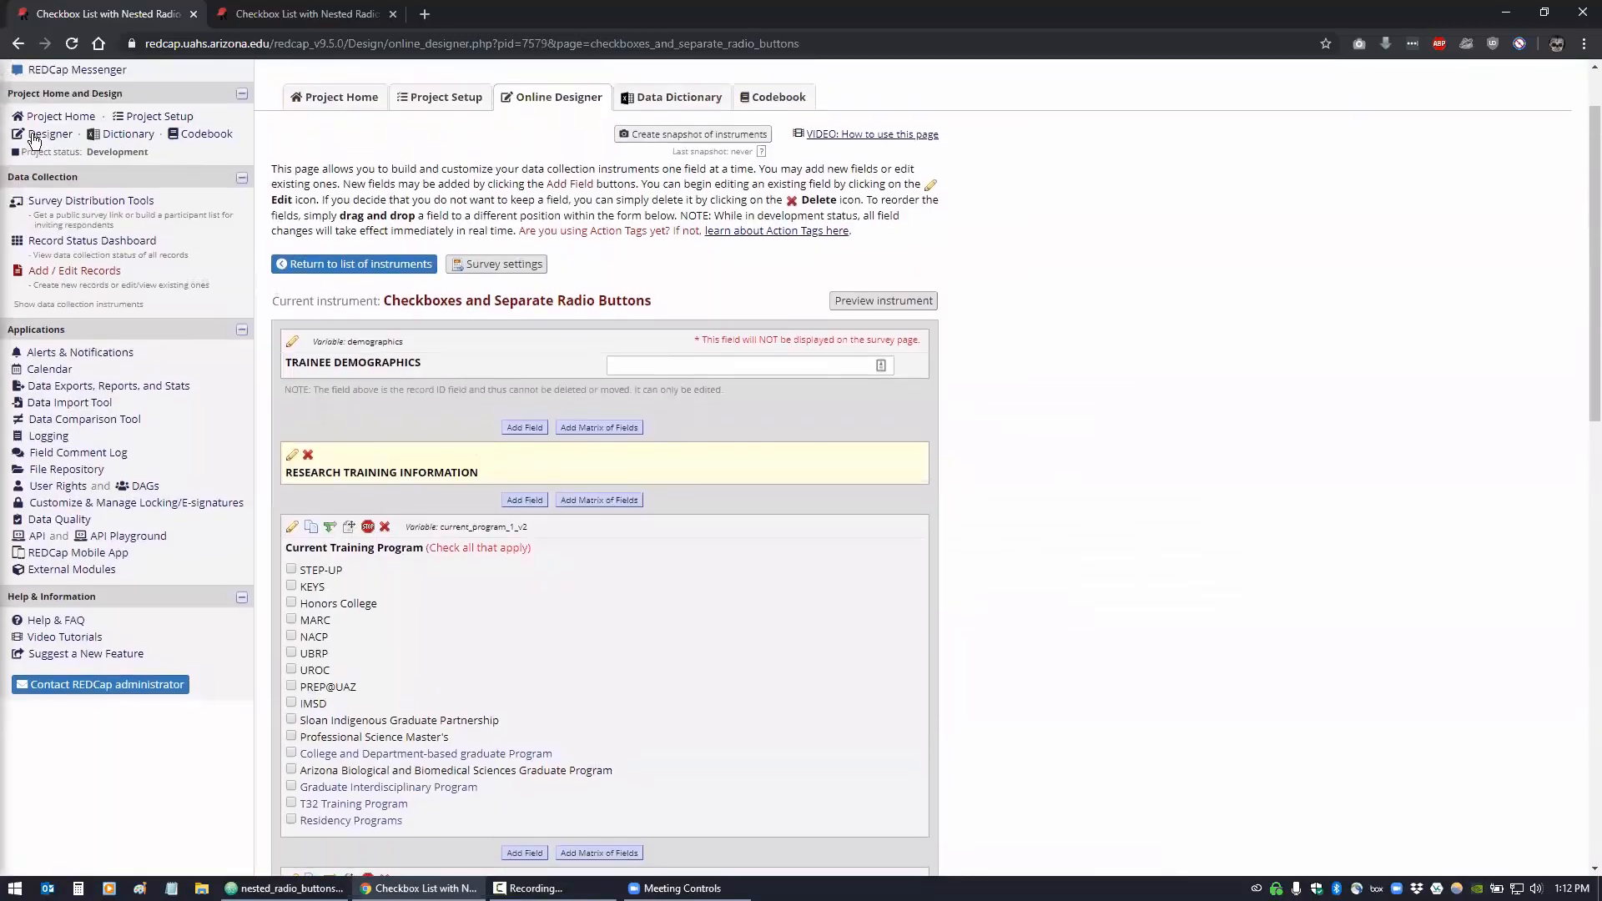
pyautogui.click(300, 367)
pyautogui.click(325, 438)
pyautogui.scroll(-1, 316, 421)
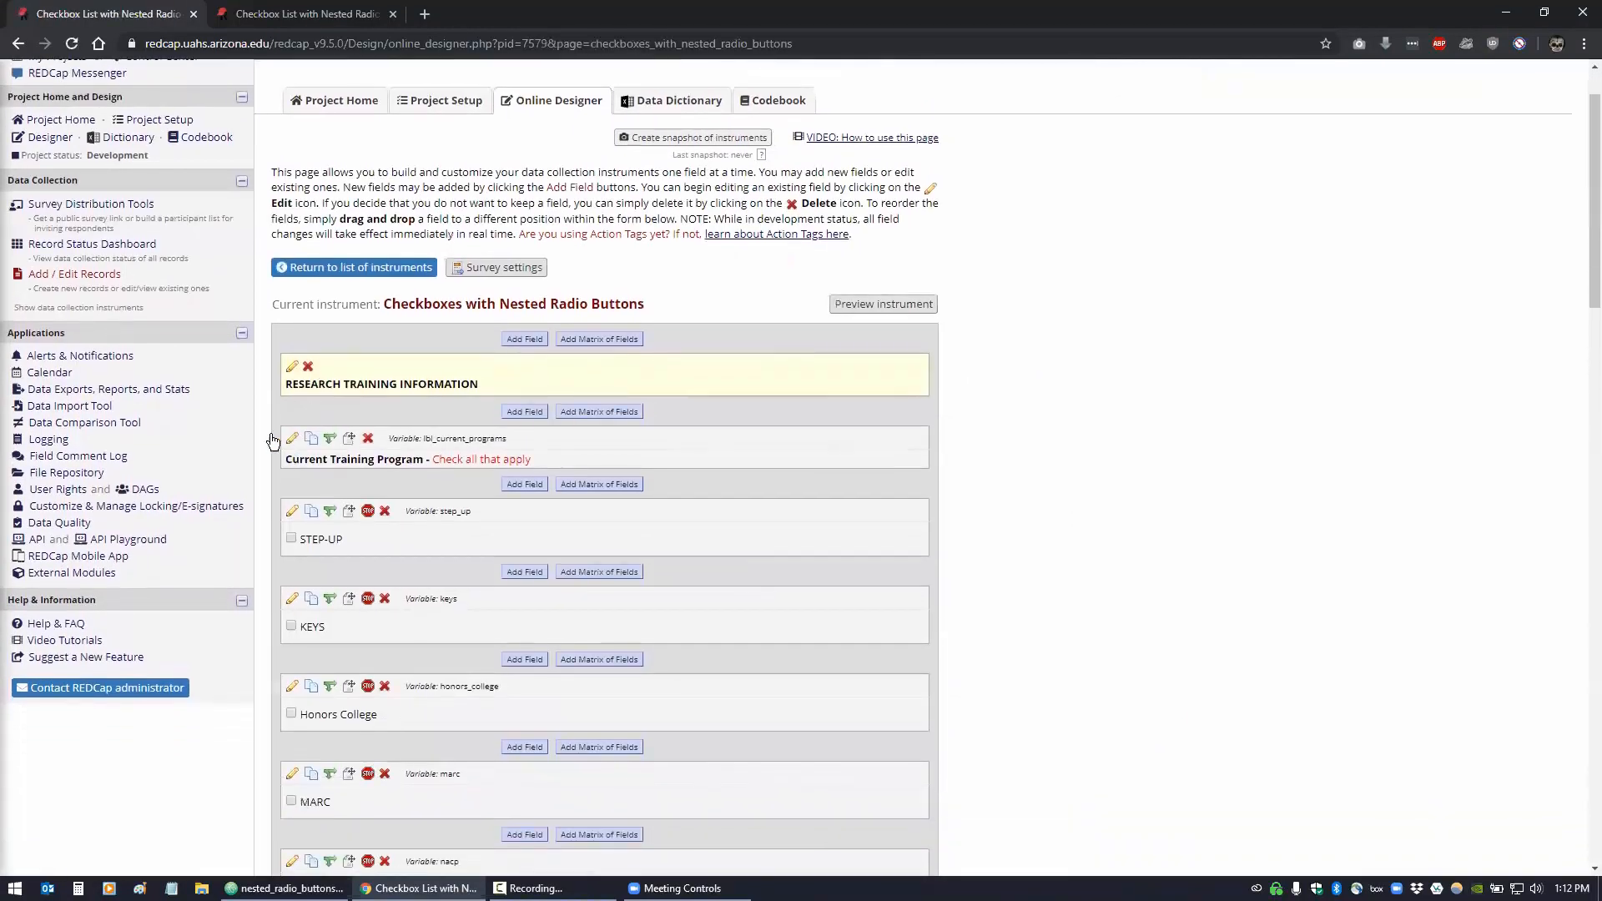
pyautogui.scroll(-5, 314, 401)
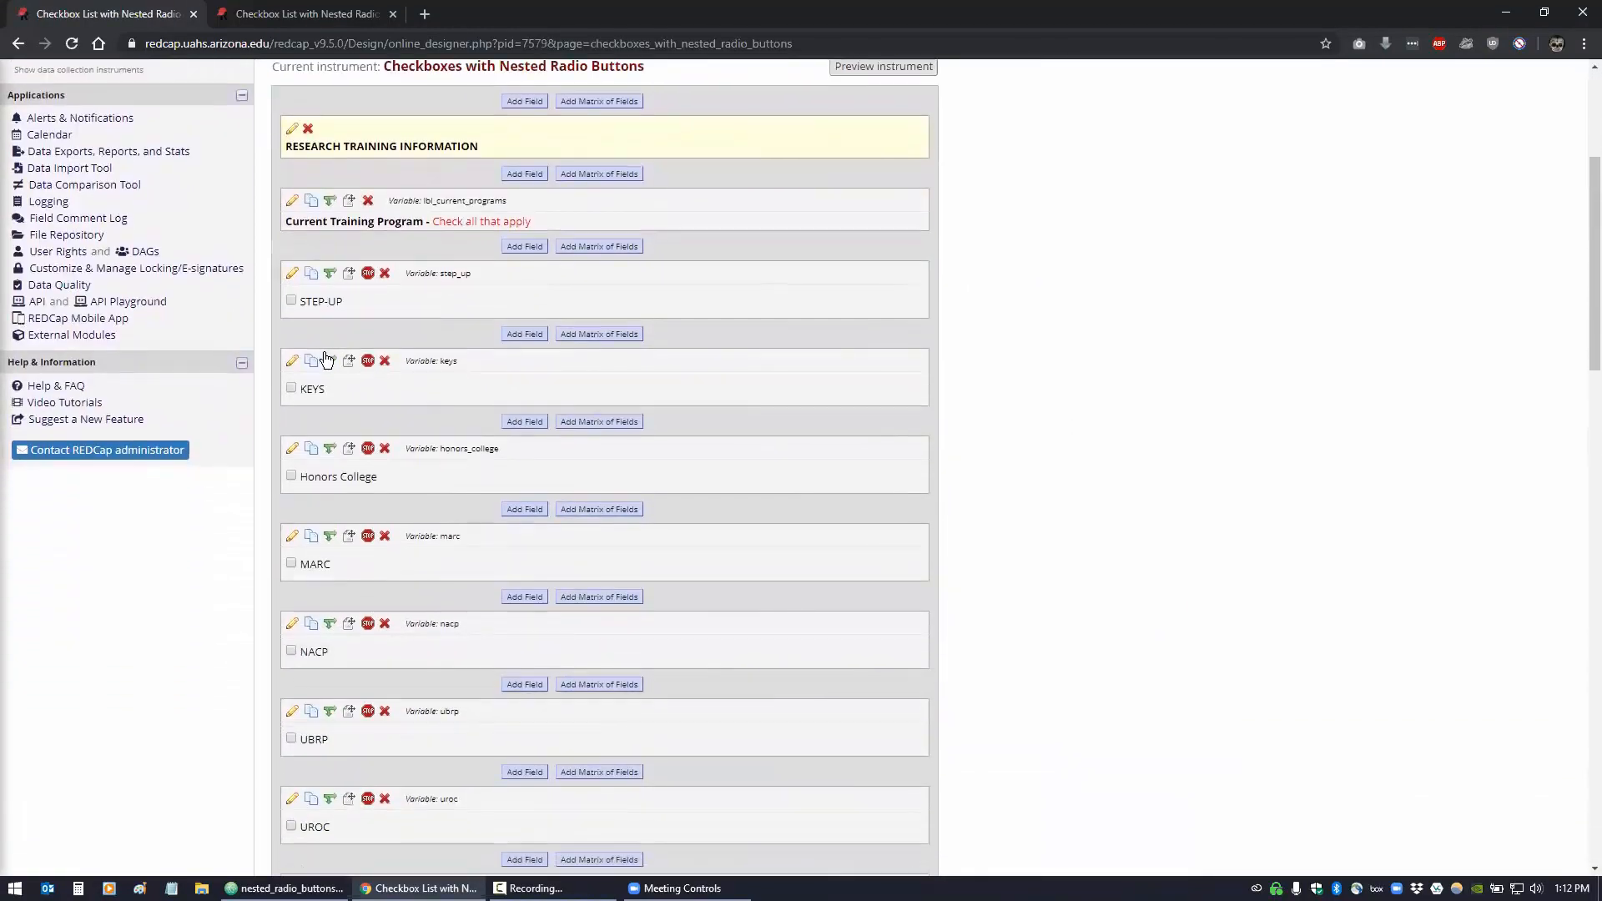
# Examine the branching logic of each radio button list and its placement under its parent checkbox, through Residency Program
pyautogui.scroll(-7, 325, 360)
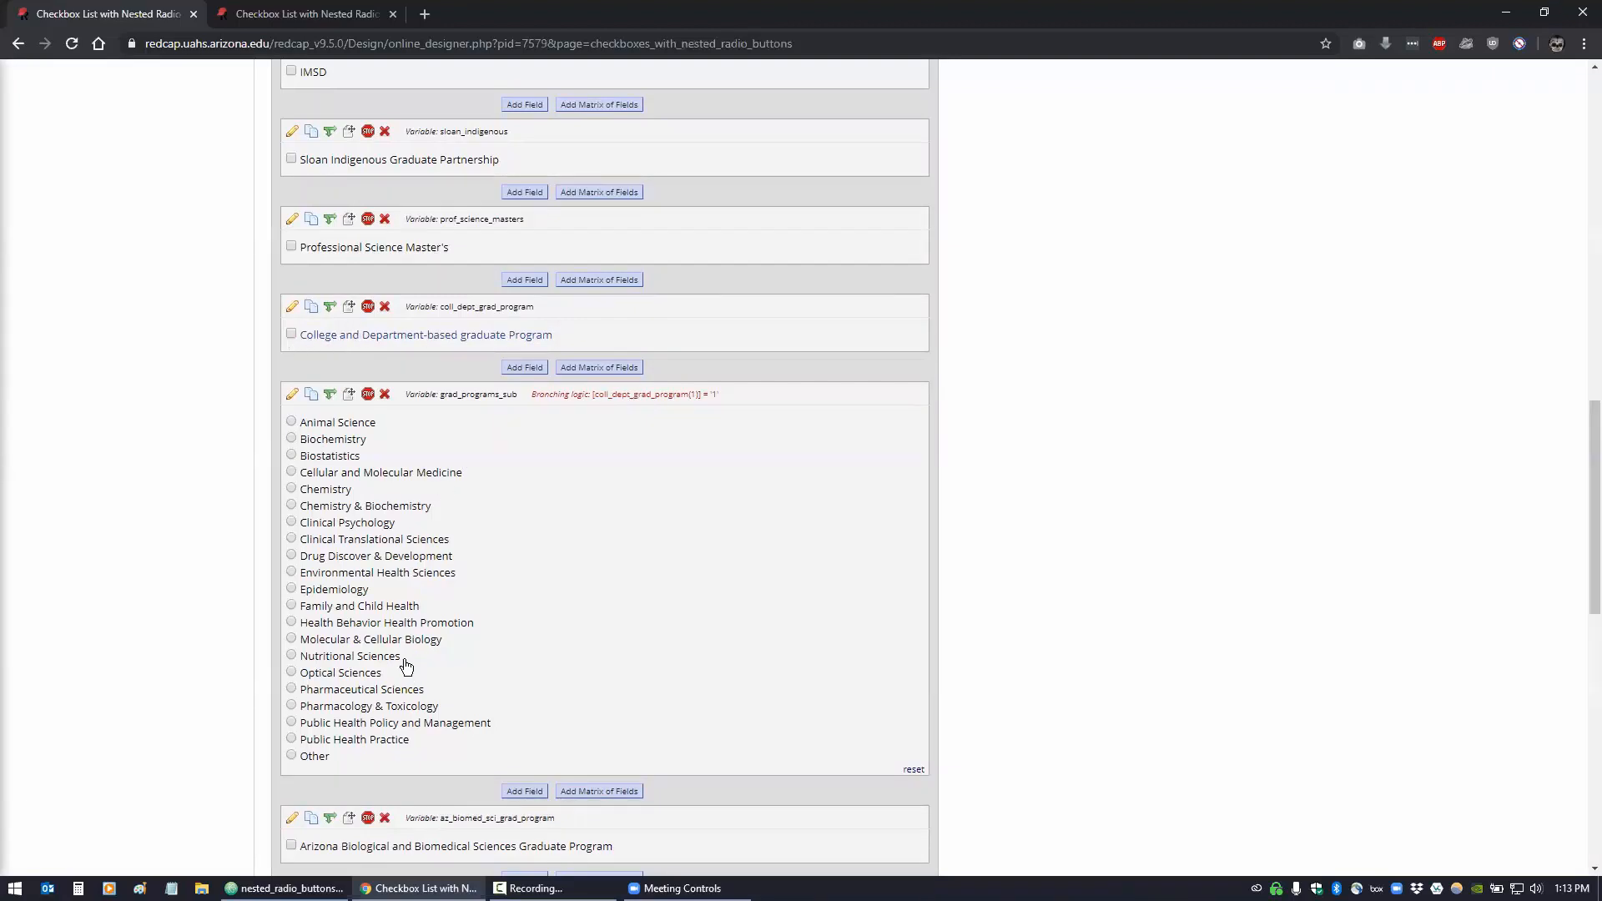
pyautogui.scroll(-4, 403, 619)
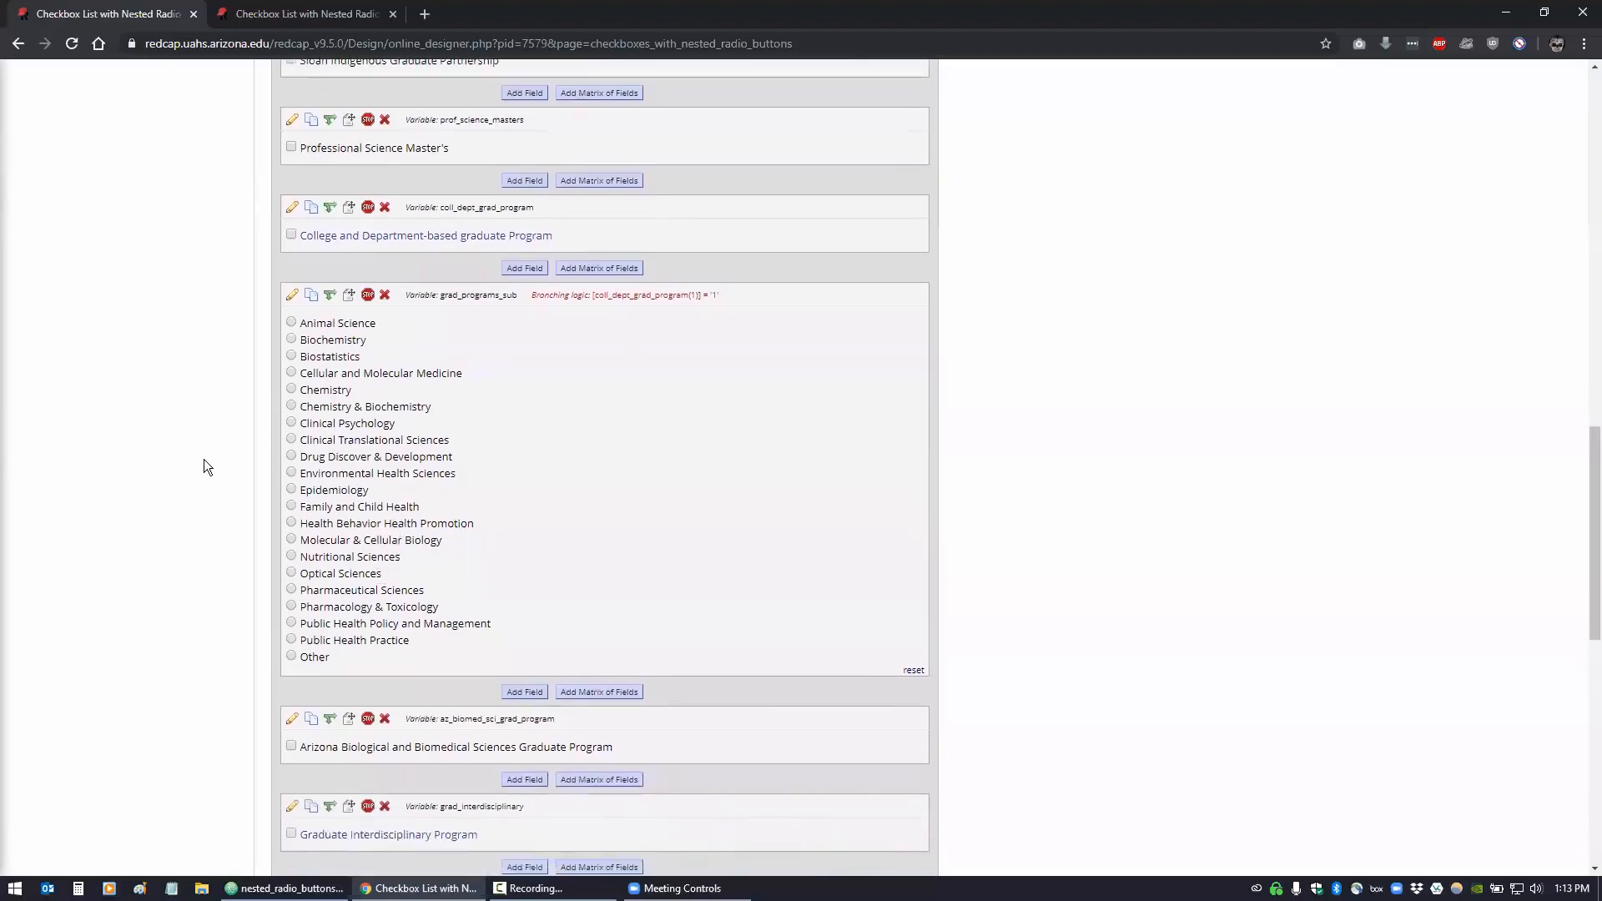
pyautogui.scroll(-3, 211, 456)
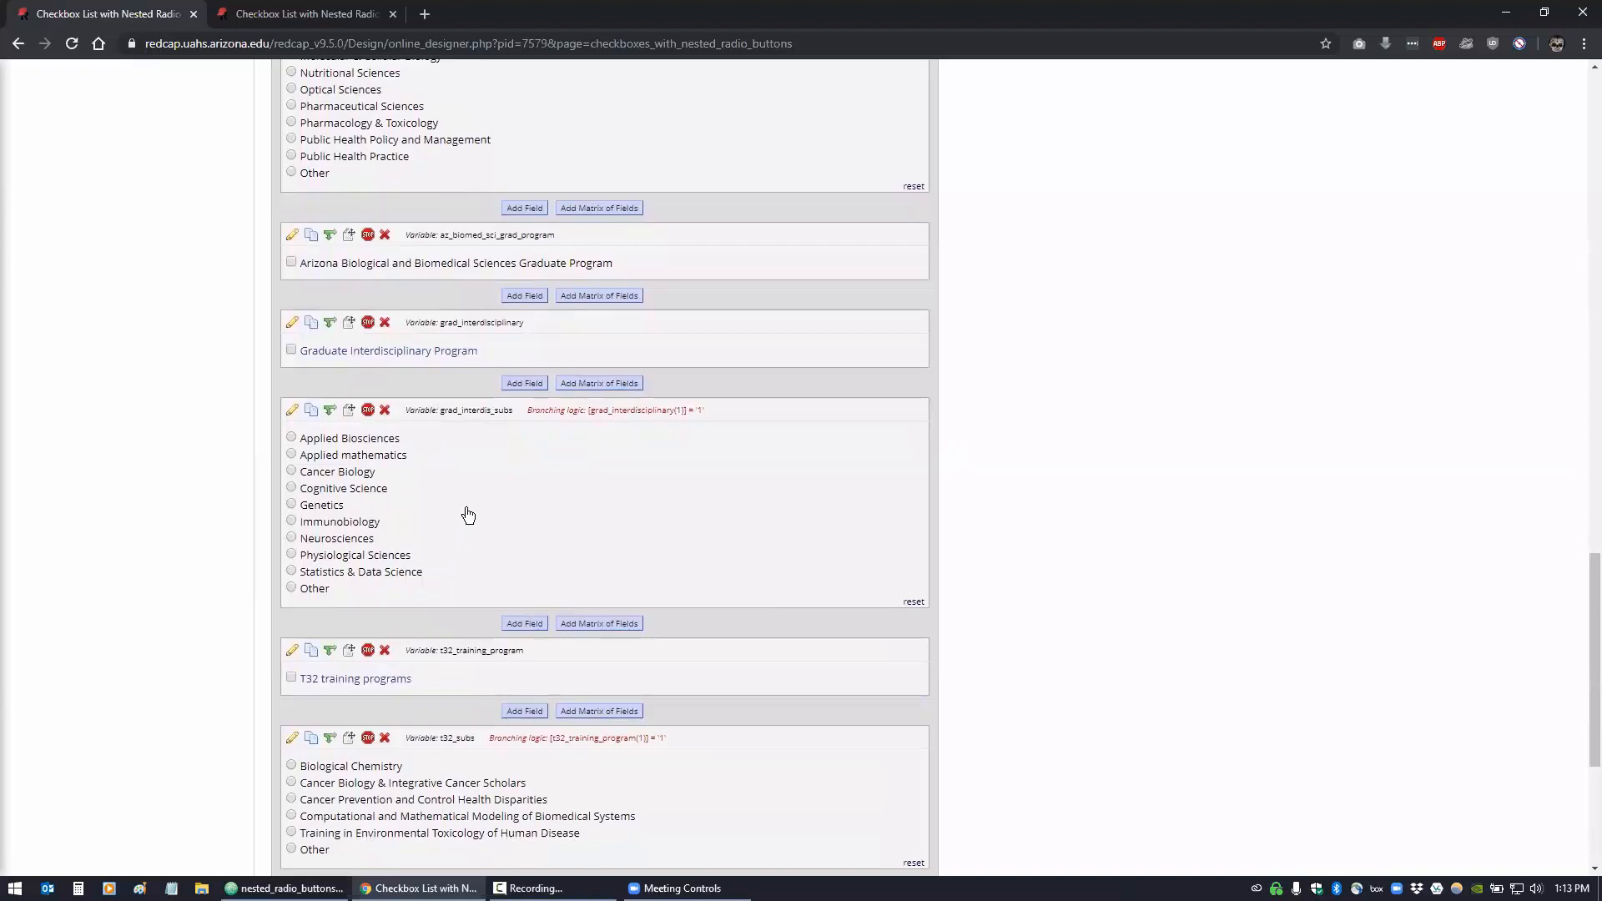
pyautogui.scroll(-4, 402, 531)
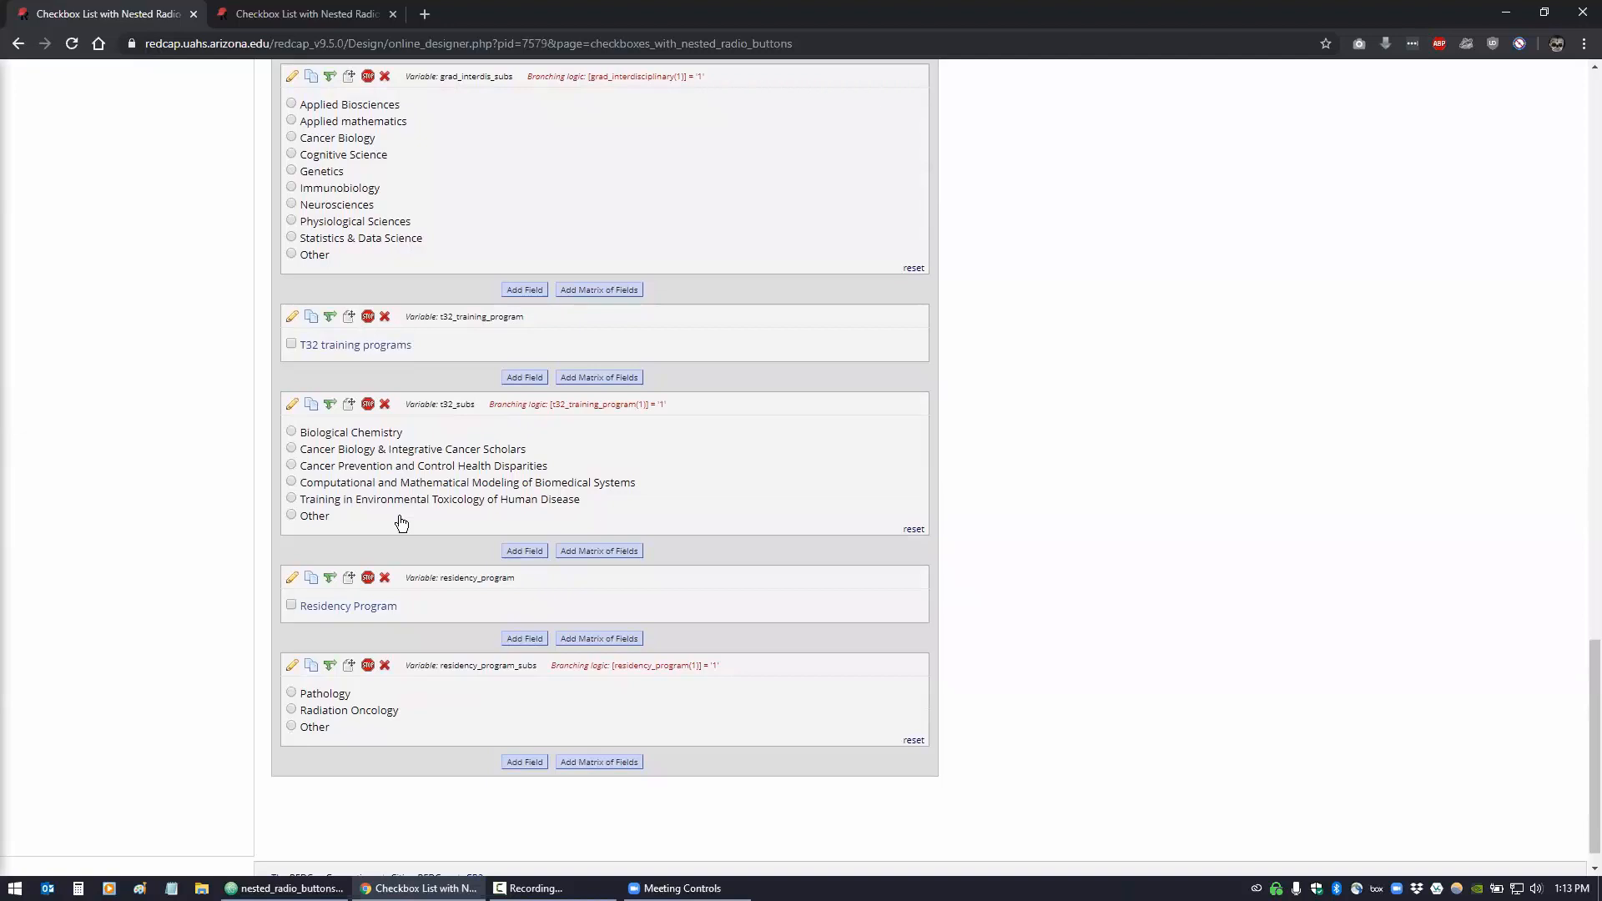
pyautogui.scroll(-1, 401, 523)
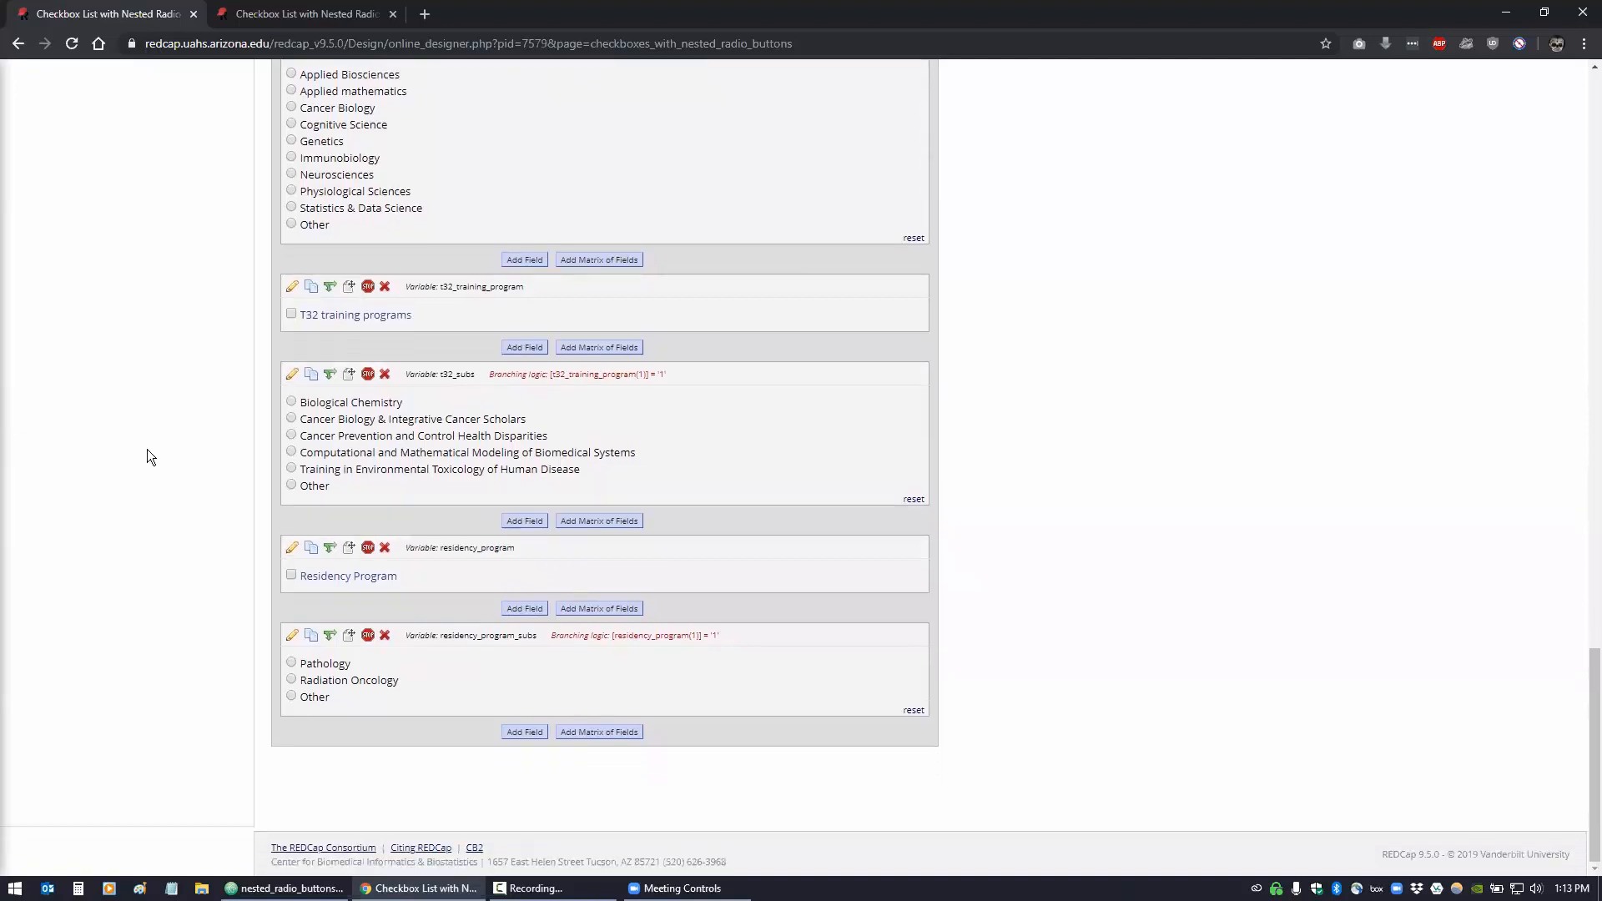
pyautogui.scroll(1, 147, 457)
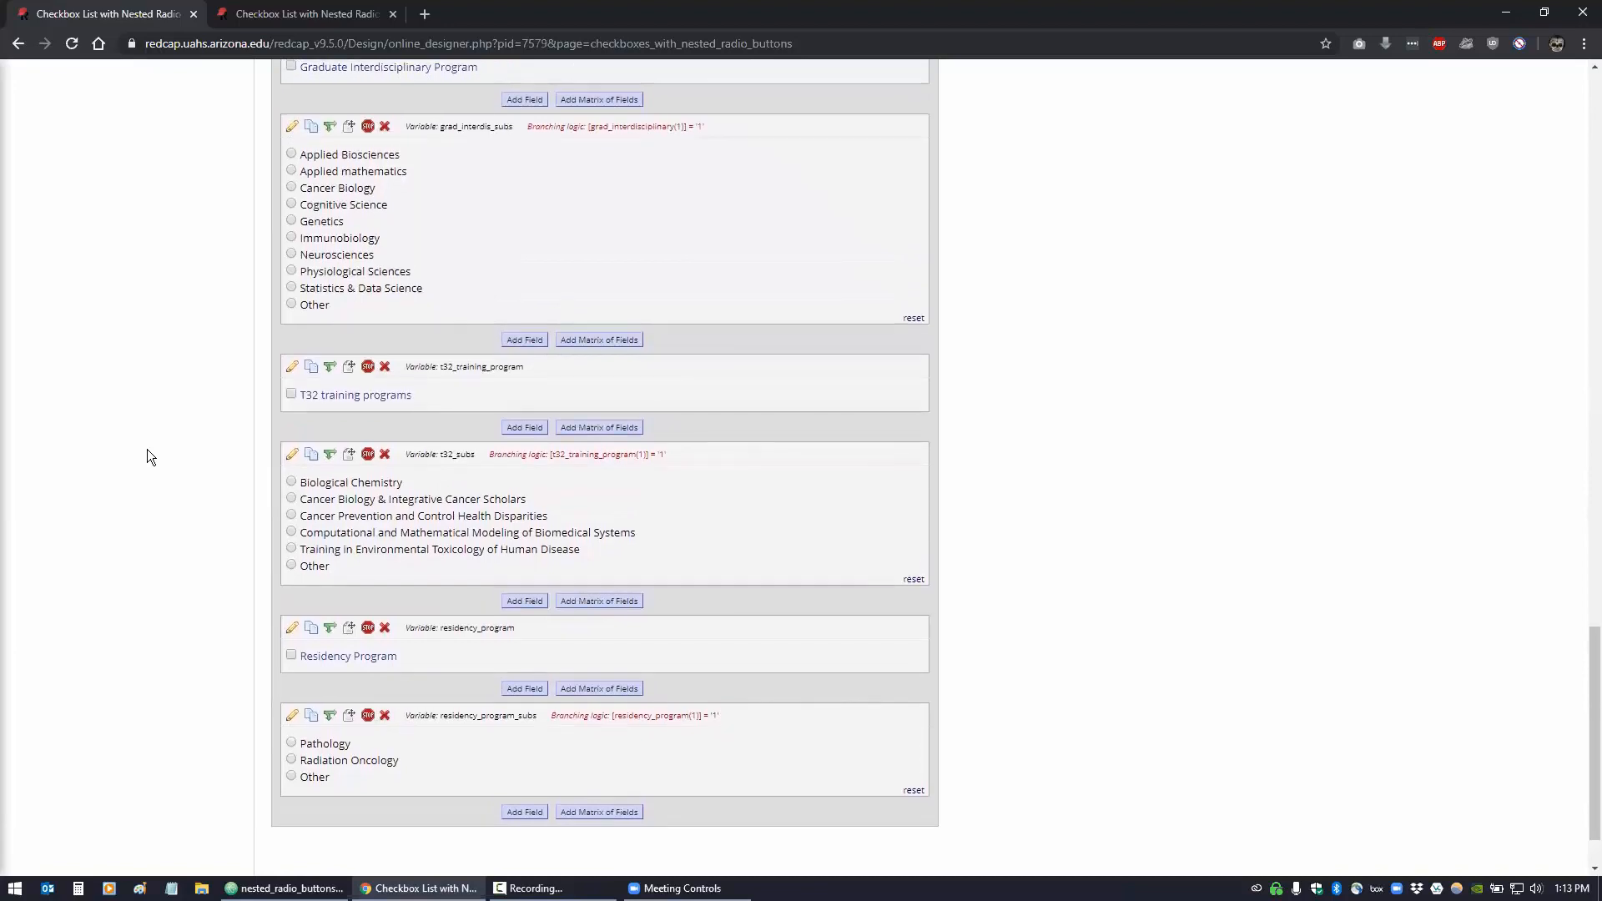
pyautogui.scroll(15, 140, 379)
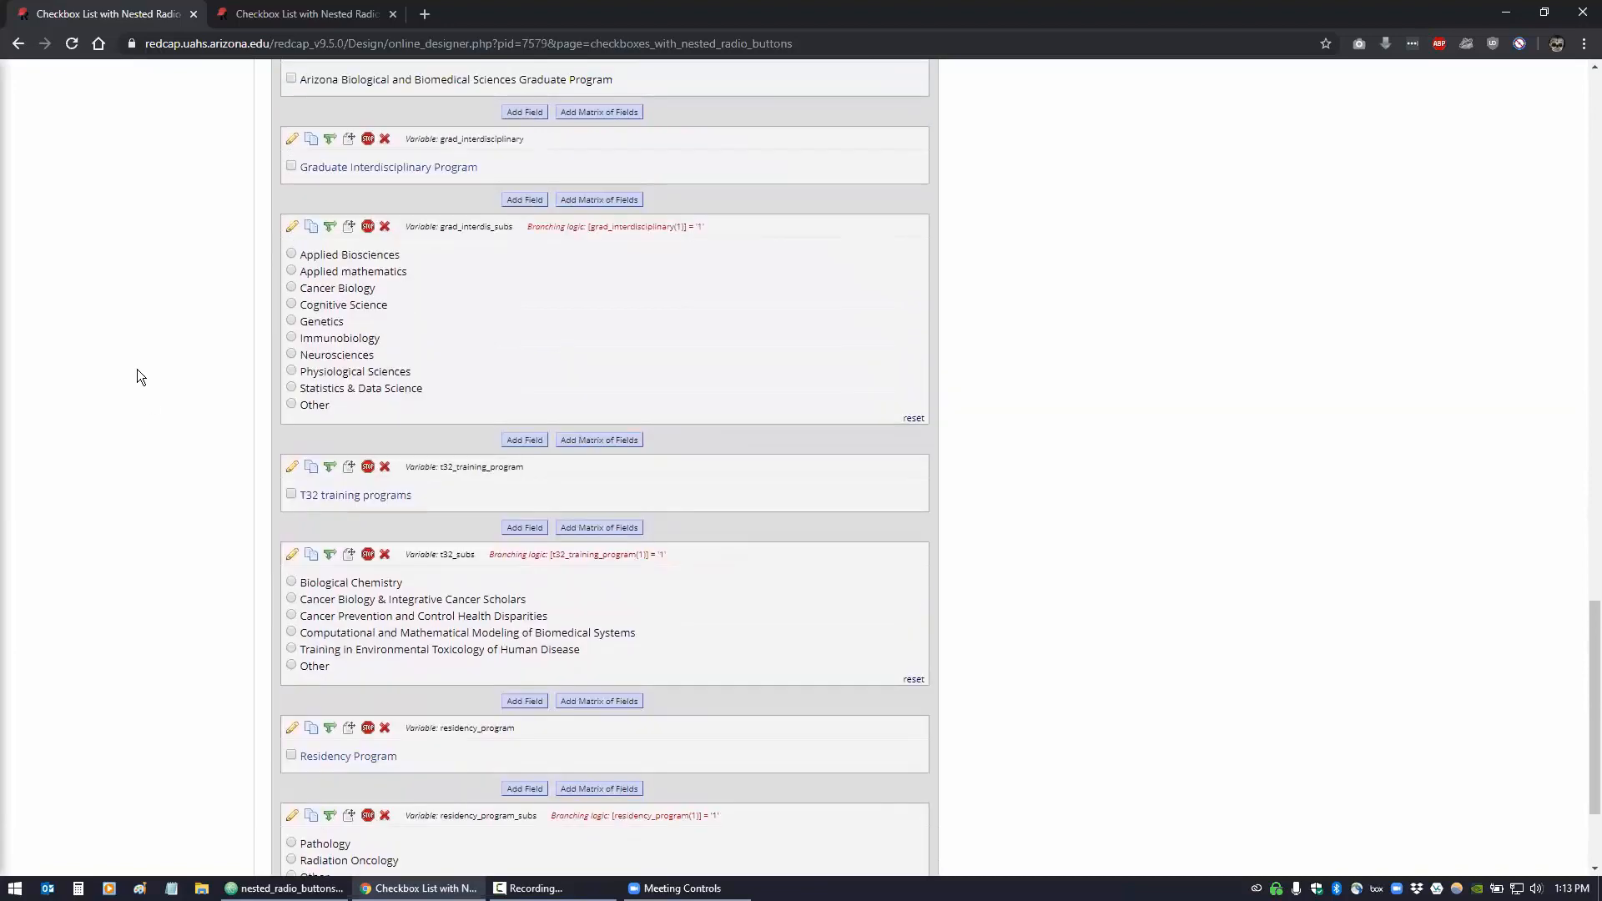
pyautogui.scroll(4, 137, 368)
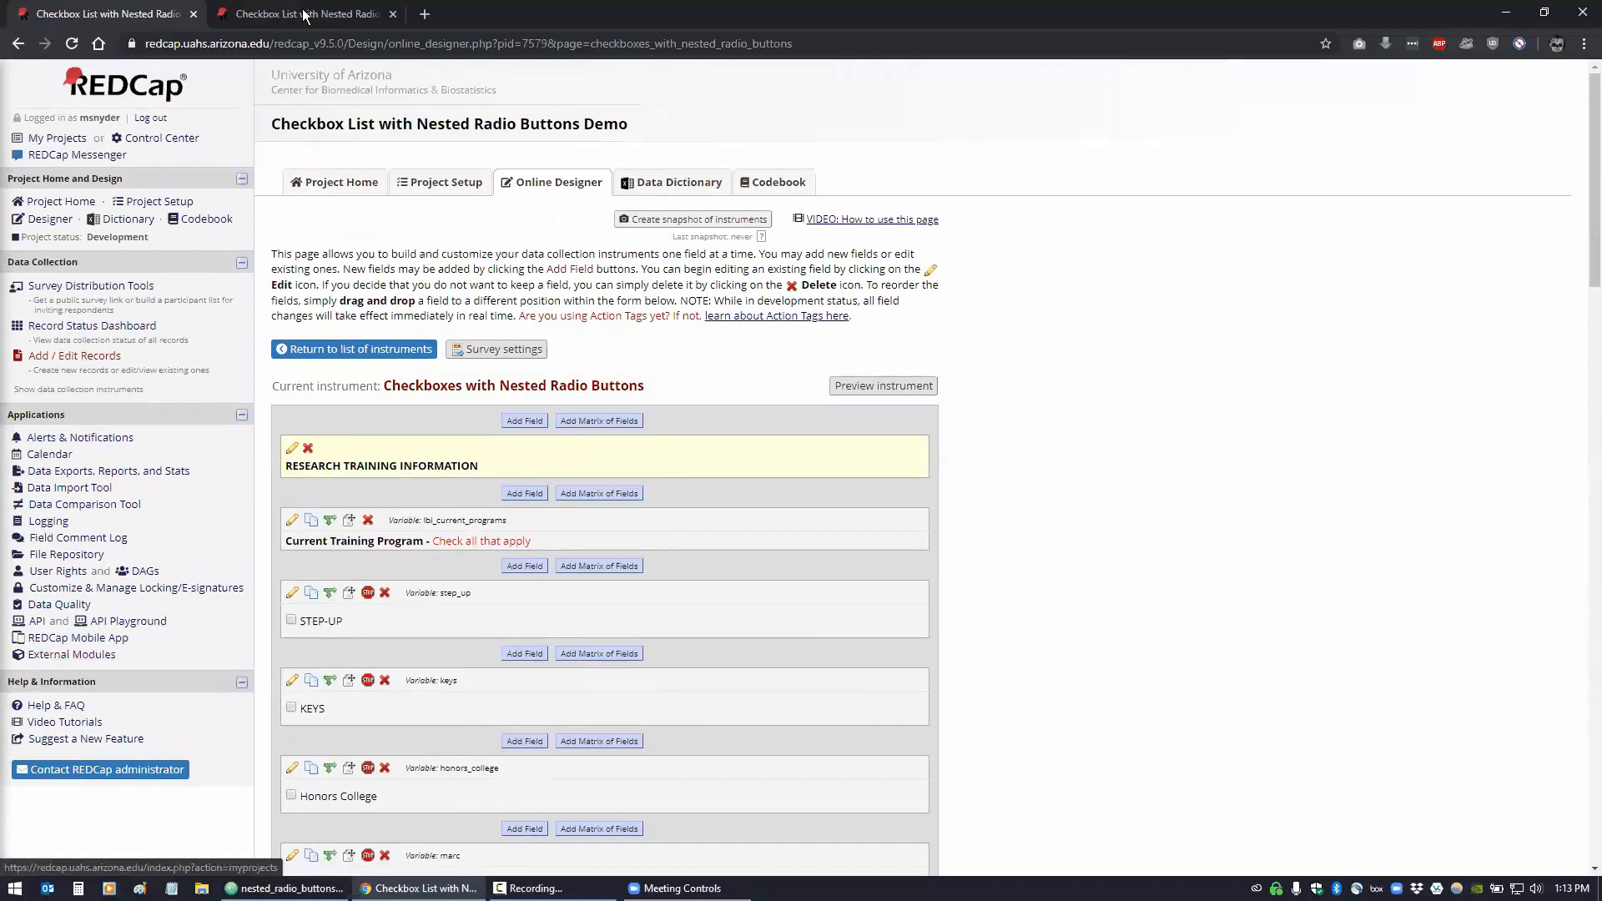
# Uncheck the College and Department-based, Graduate Interdisciplinary, T32 and Residency programs in the open survey, and return to the Online Designer
pyautogui.click(345, 14)
pyautogui.scroll(6, 823, 661)
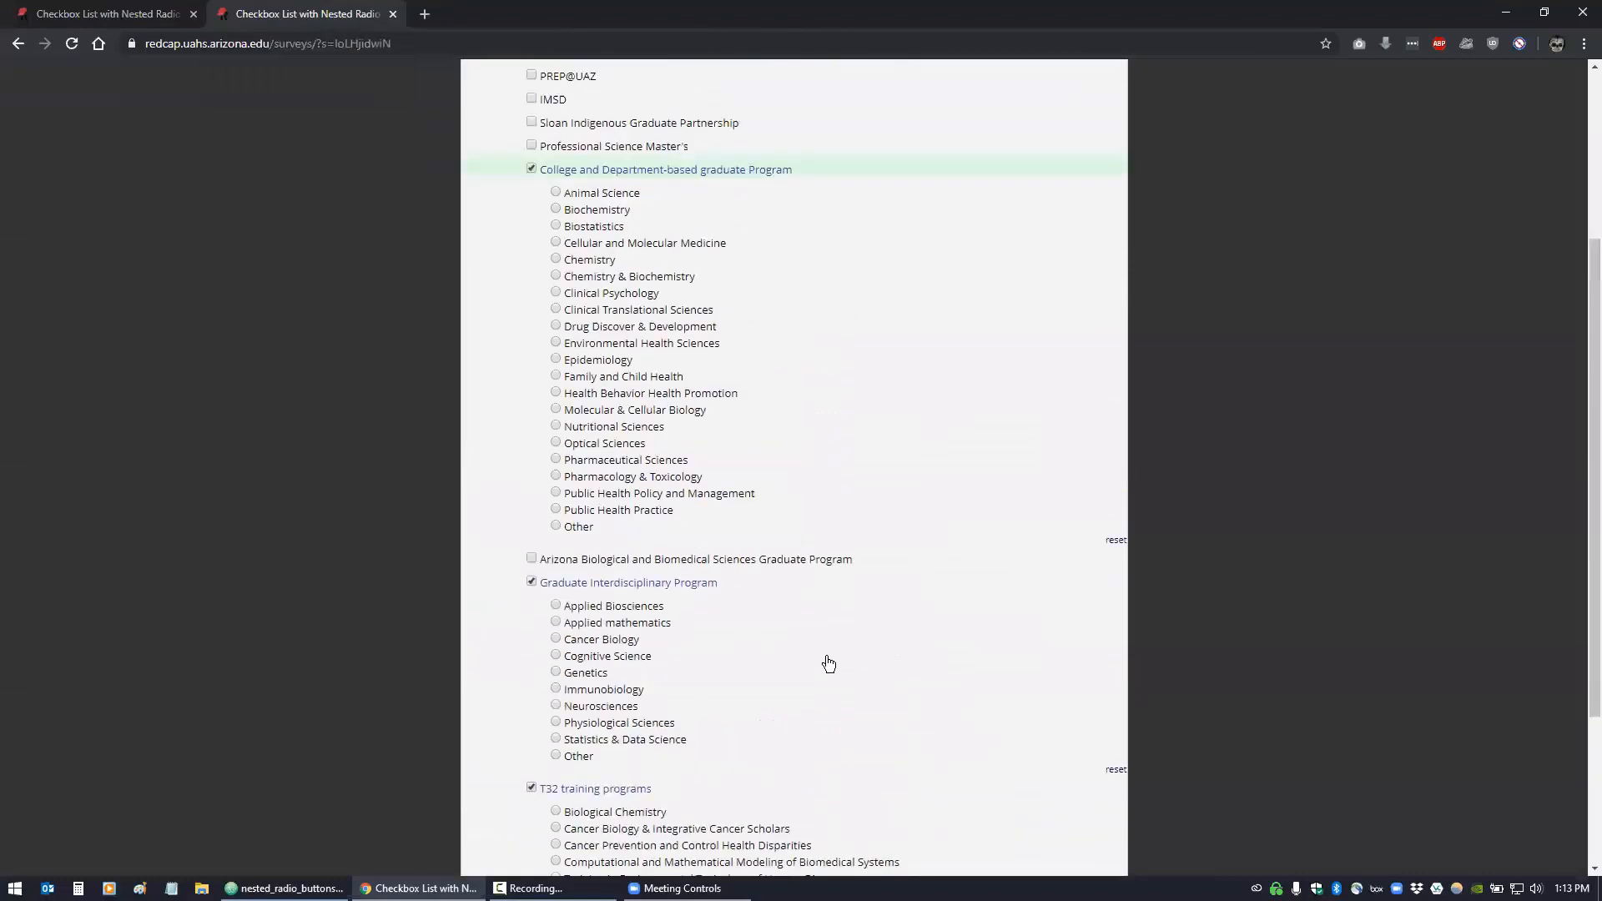
pyautogui.click(530, 452)
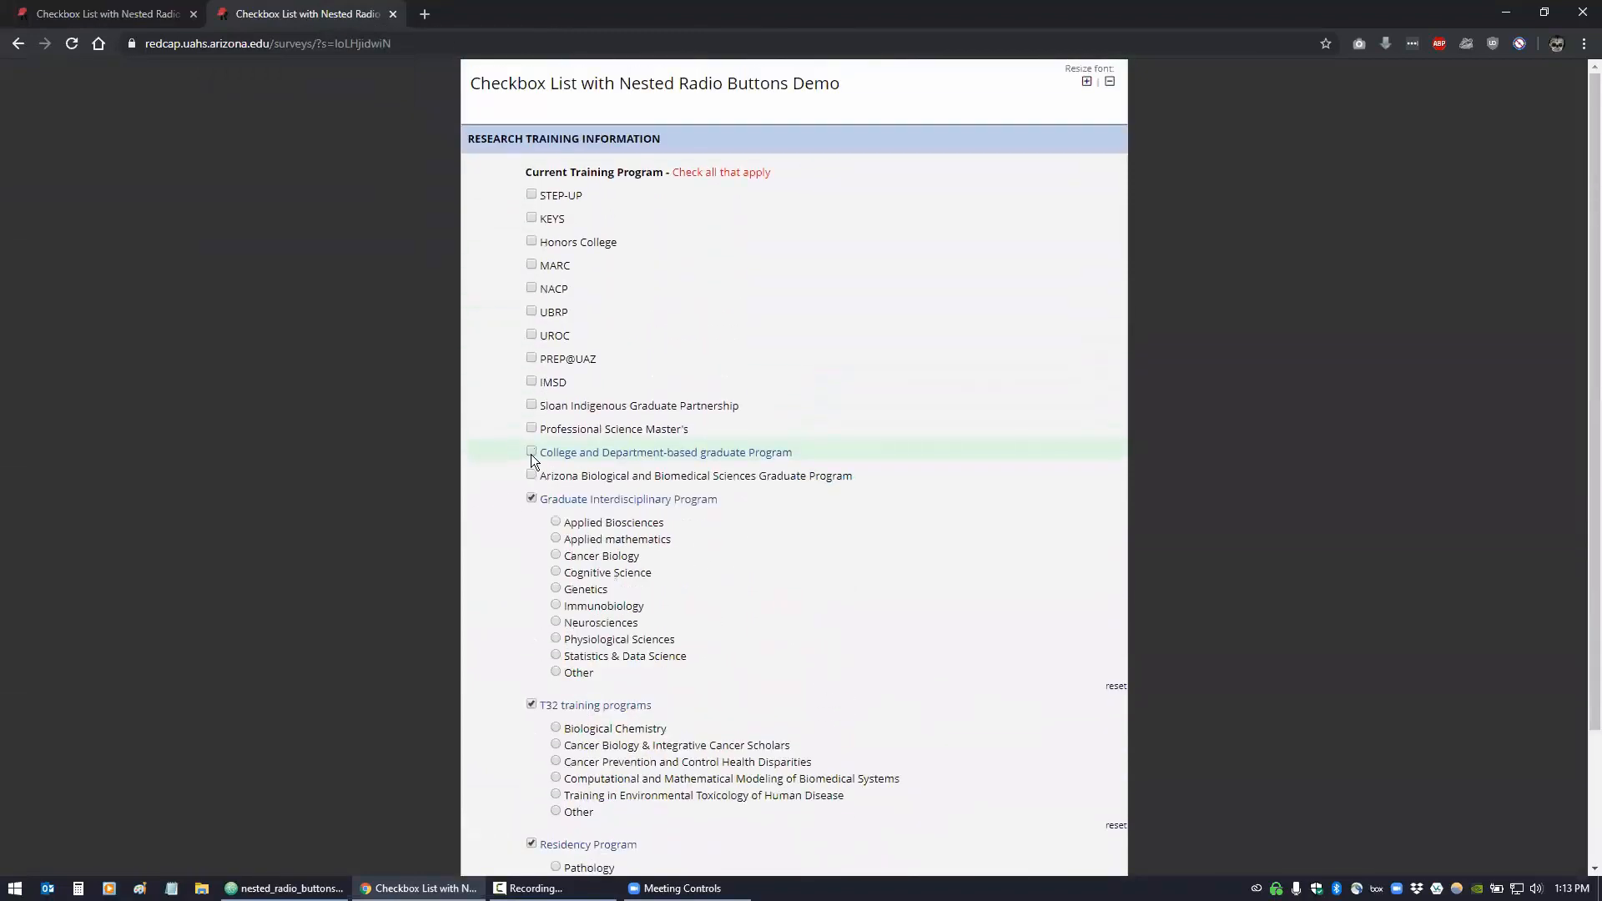
pyautogui.click(531, 498)
pyautogui.click(531, 522)
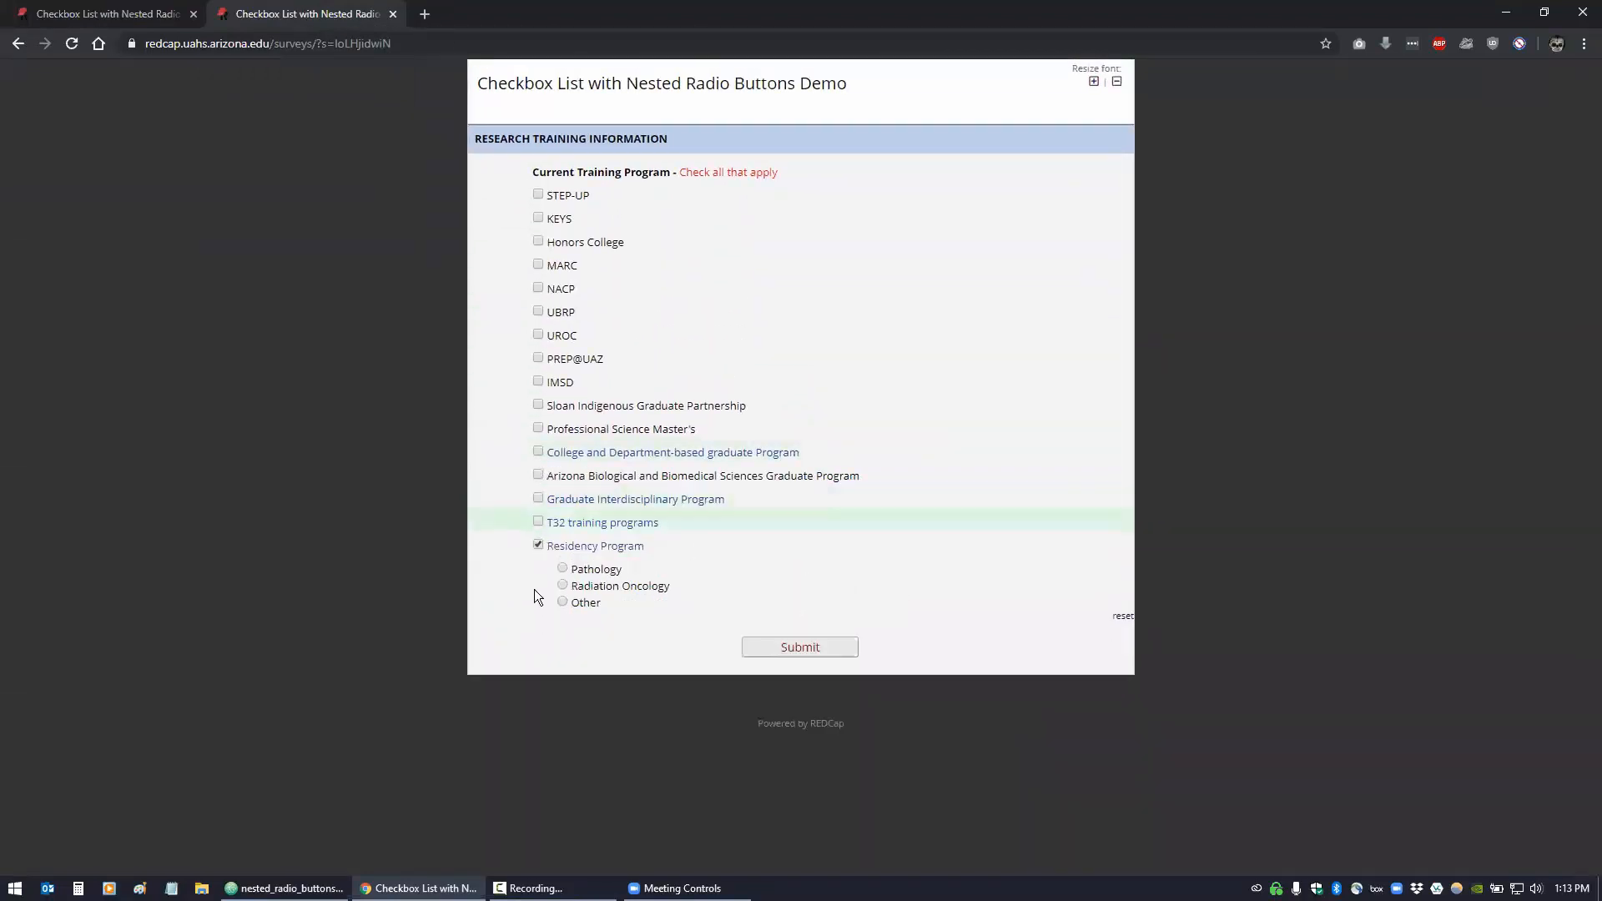
pyautogui.click(538, 546)
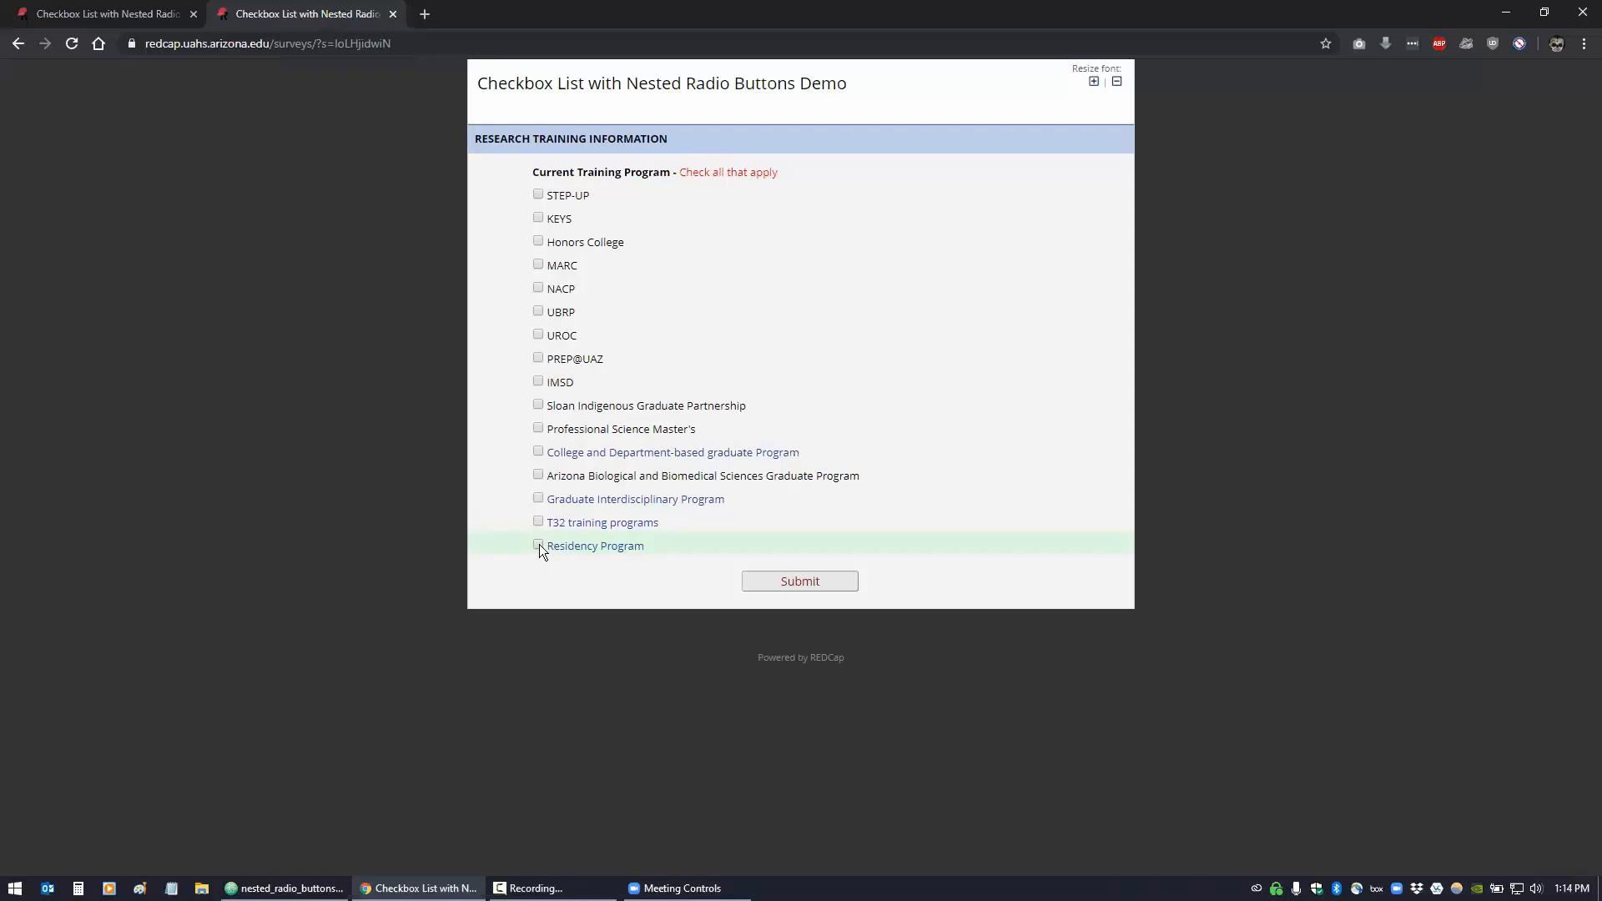
pyautogui.click(87, 15)
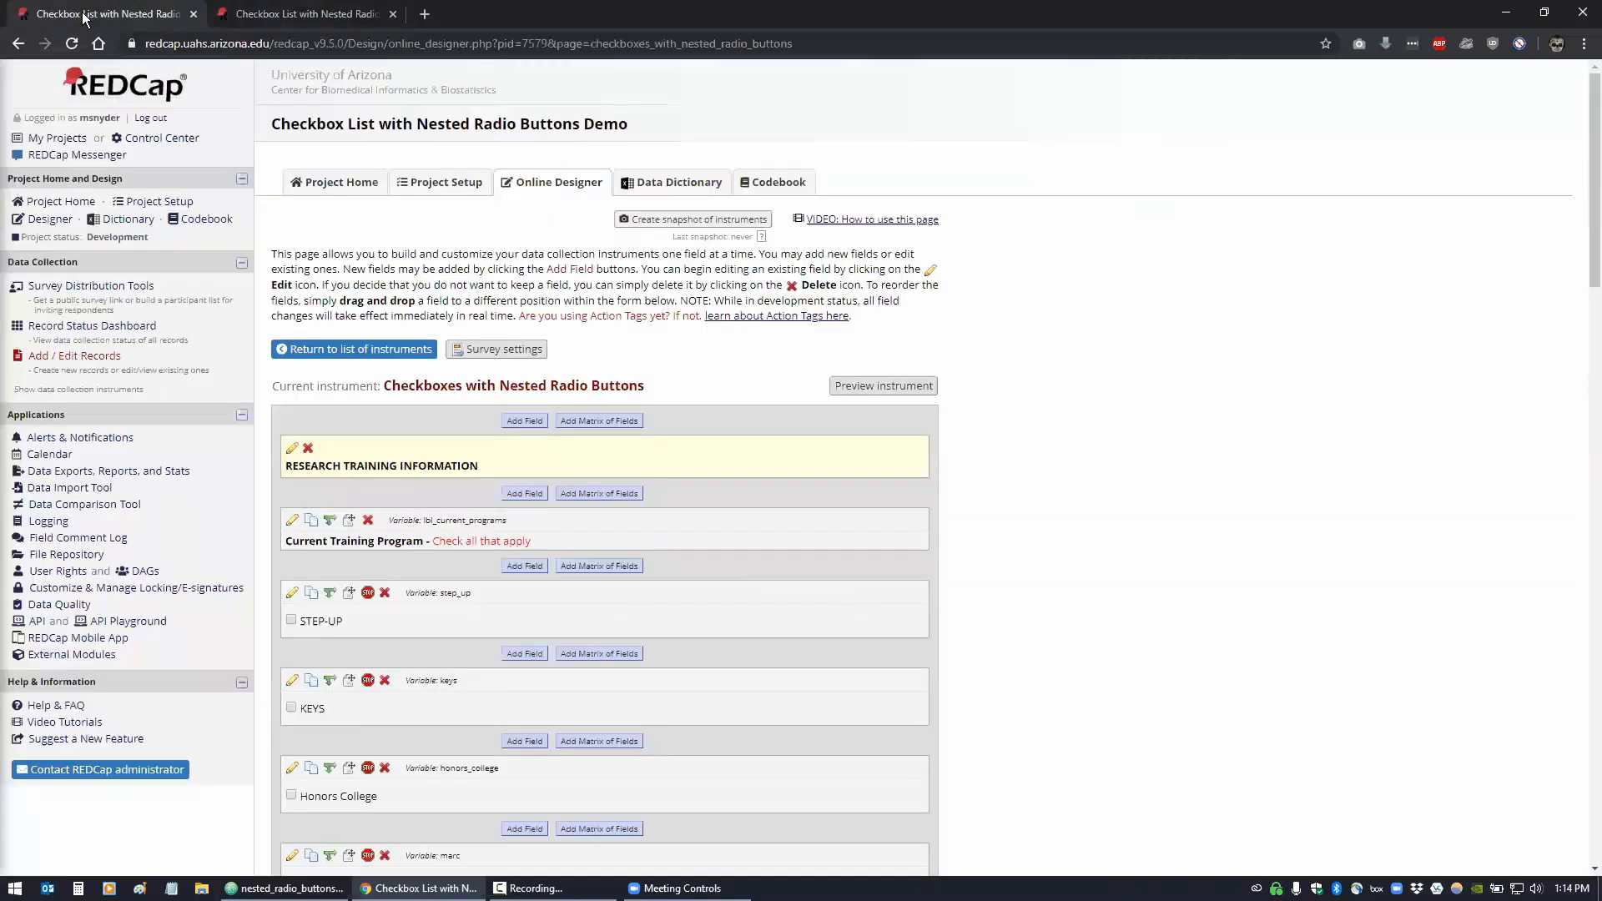
# Disable the REDCap CSS Injector external module for this project and reload the open survey page
pyautogui.click(43, 658)
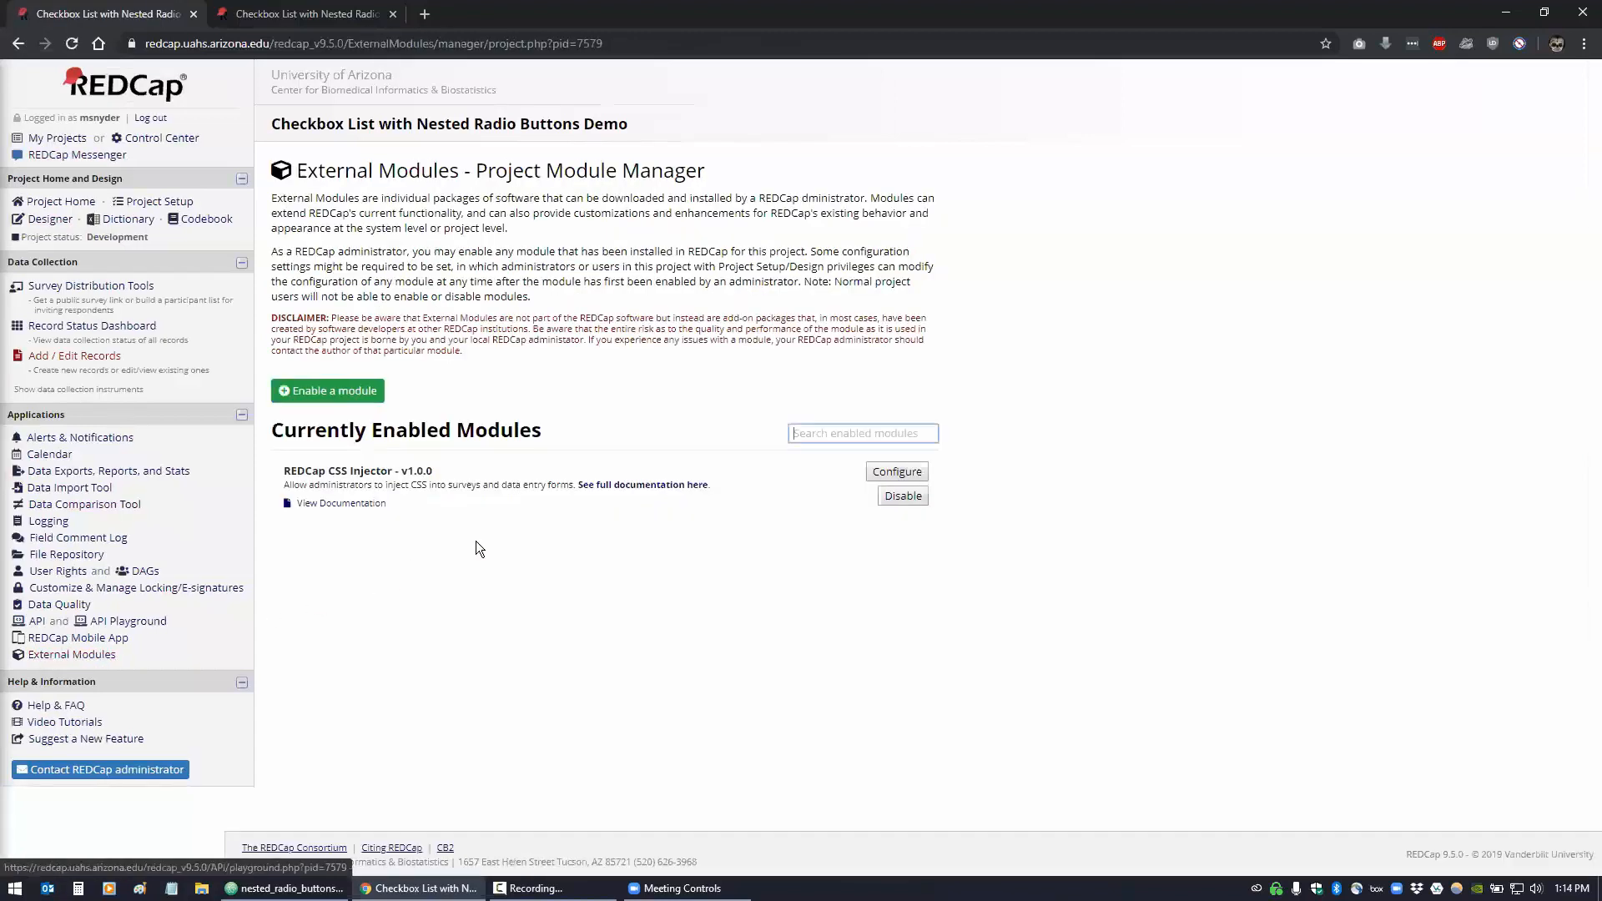
pyautogui.click(886, 497)
pyautogui.click(928, 222)
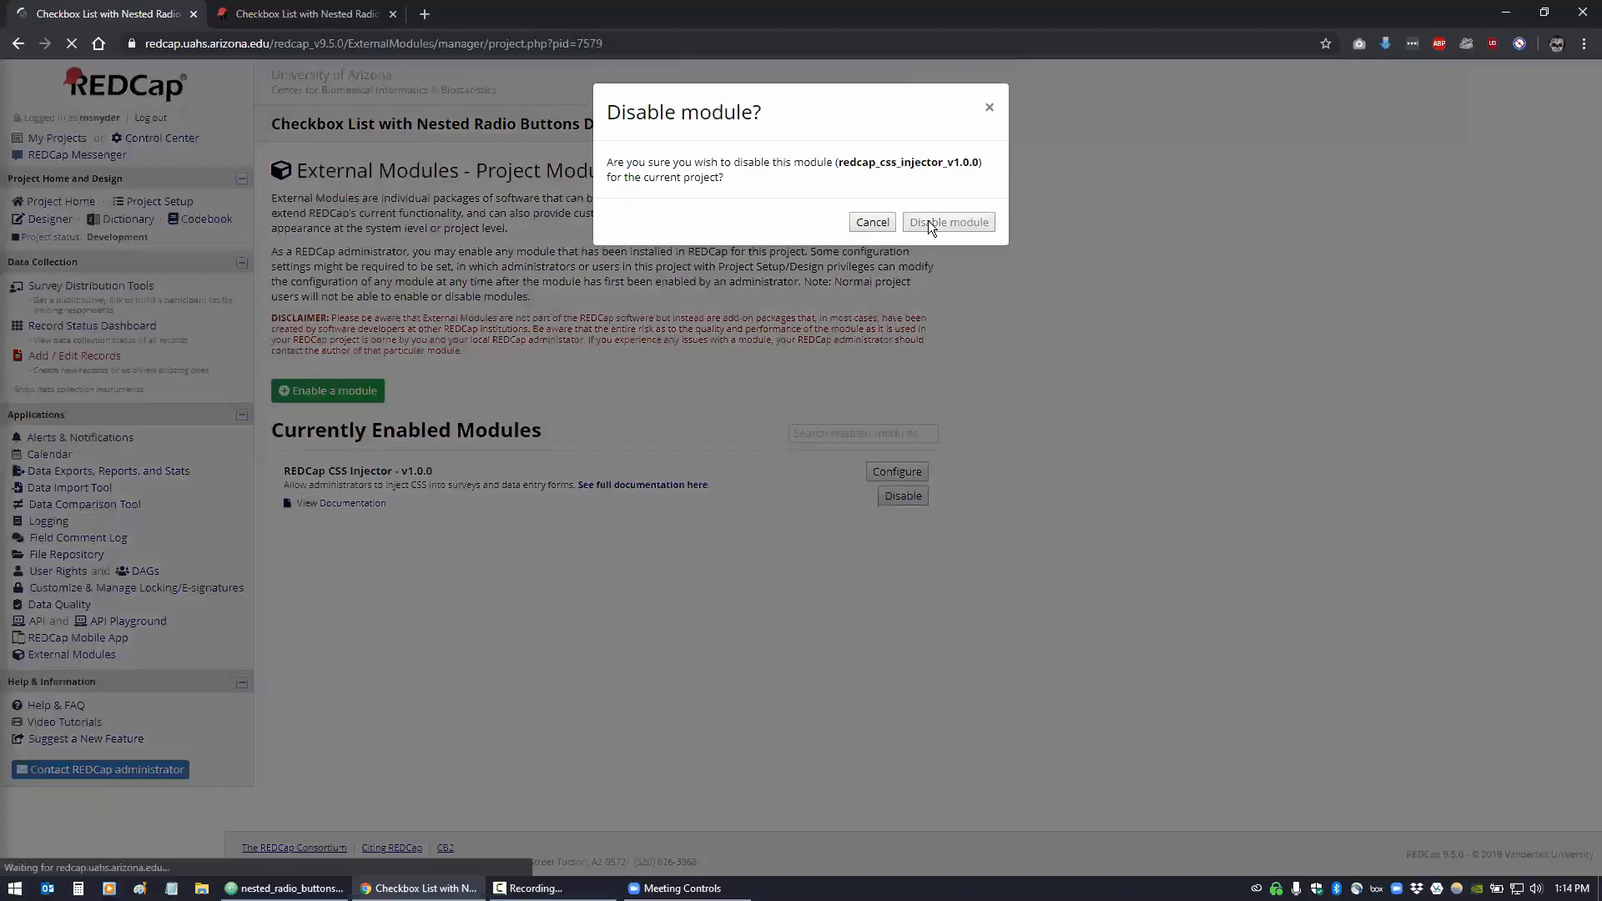
pyautogui.click(272, 15)
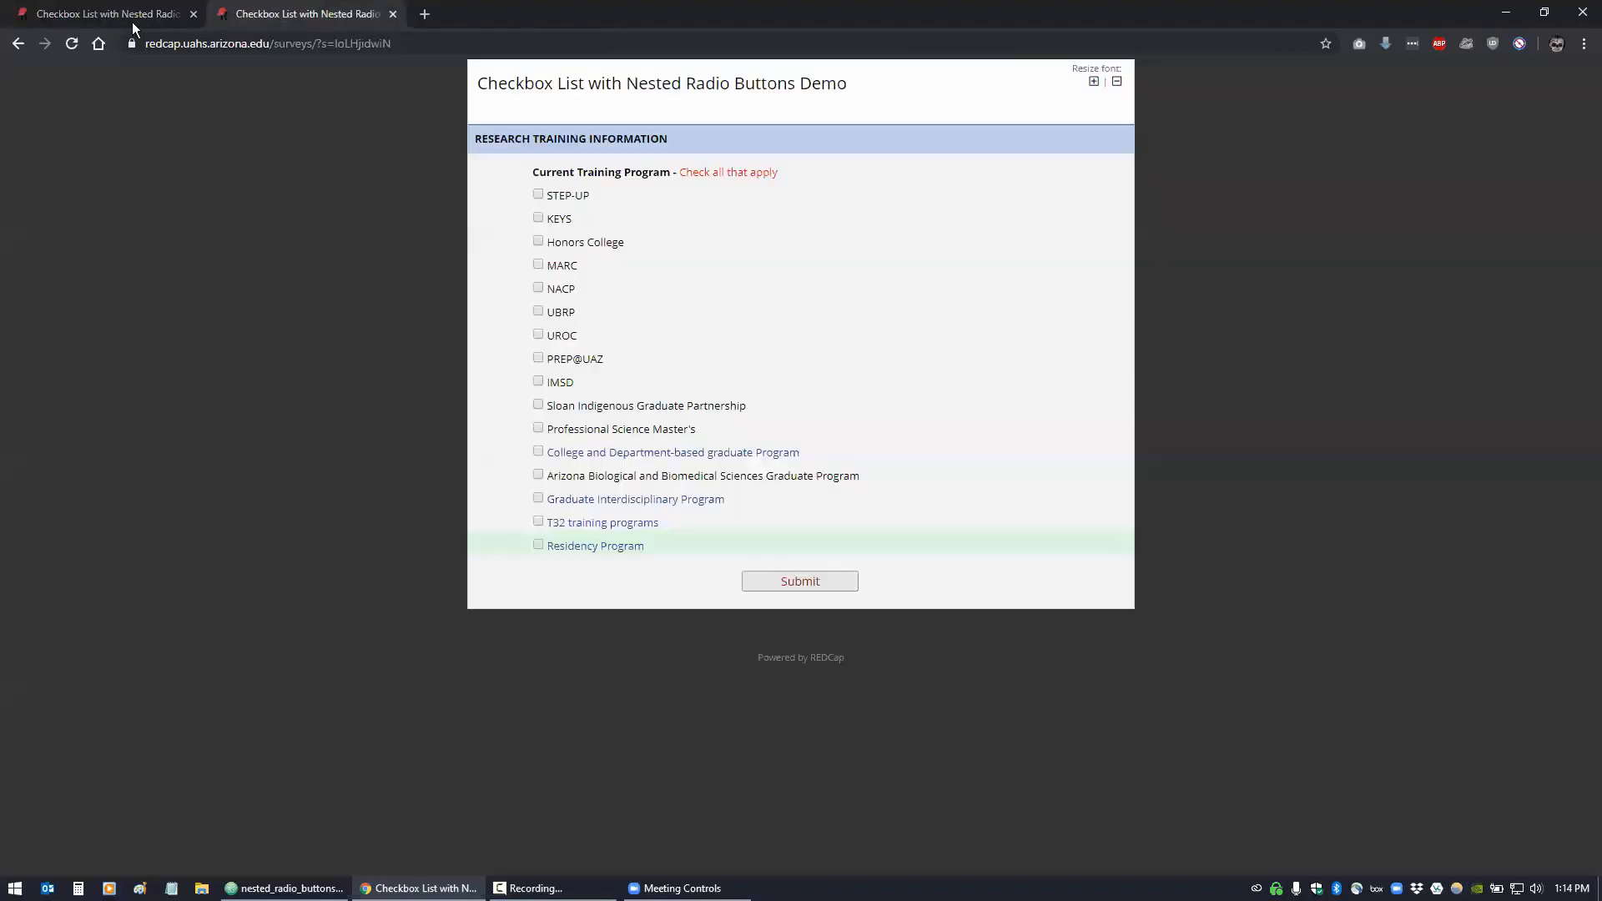
pyautogui.click(72, 43)
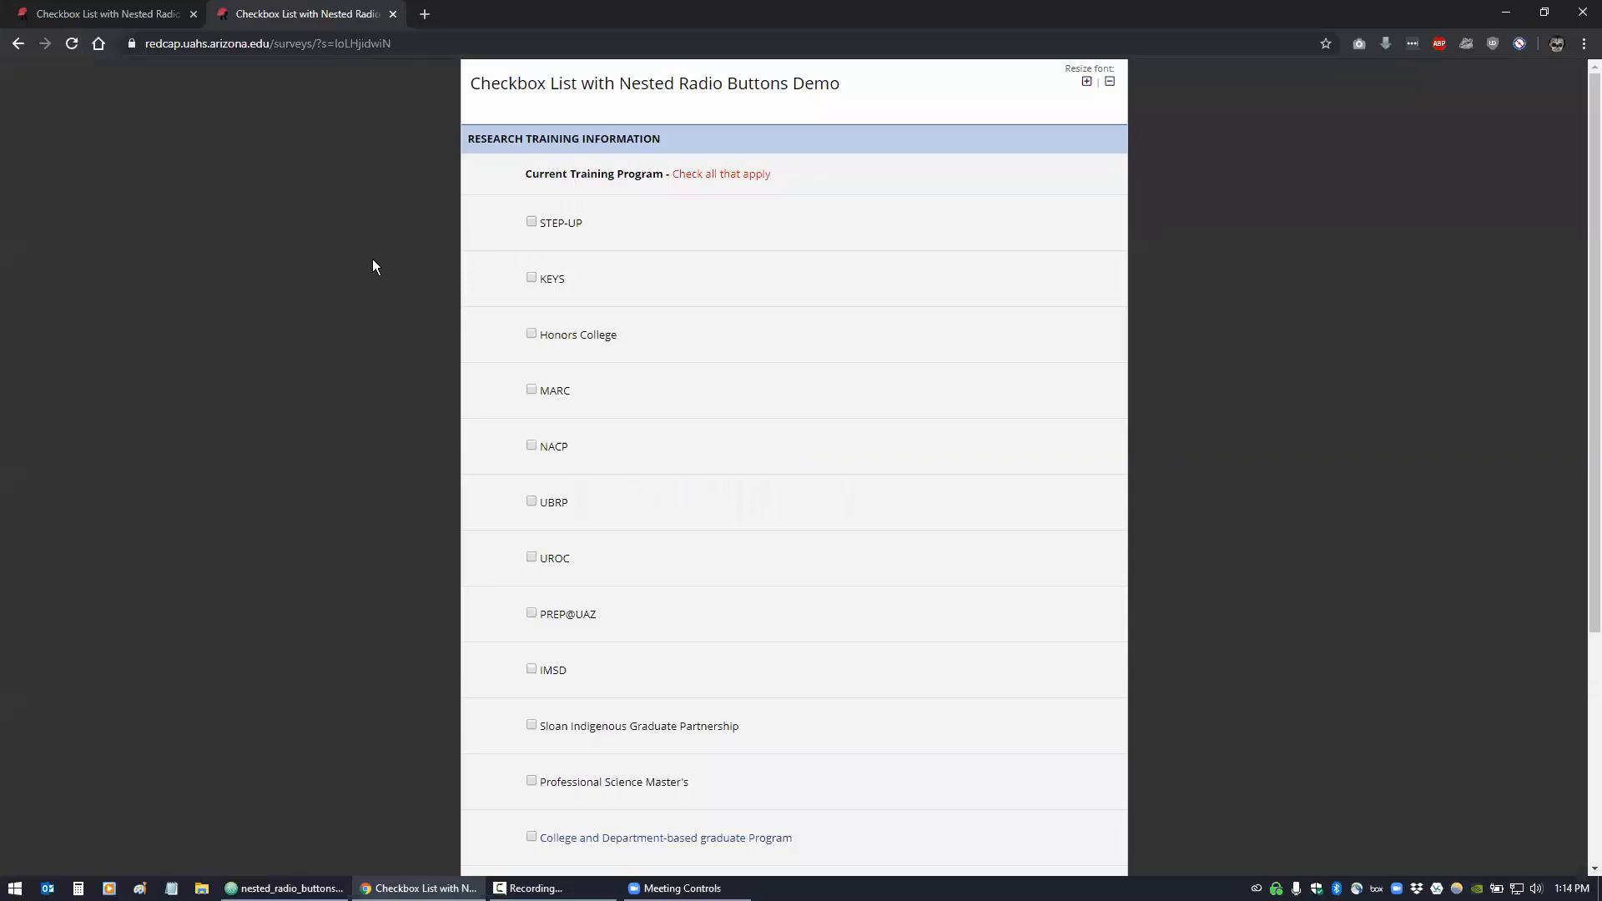
# Check the College and Department-based, Graduate Interdisciplinary, T32 and Residency programs in the survey and review the unstyled spacing of the nested radio buttons
pyautogui.scroll(-1, 373, 265)
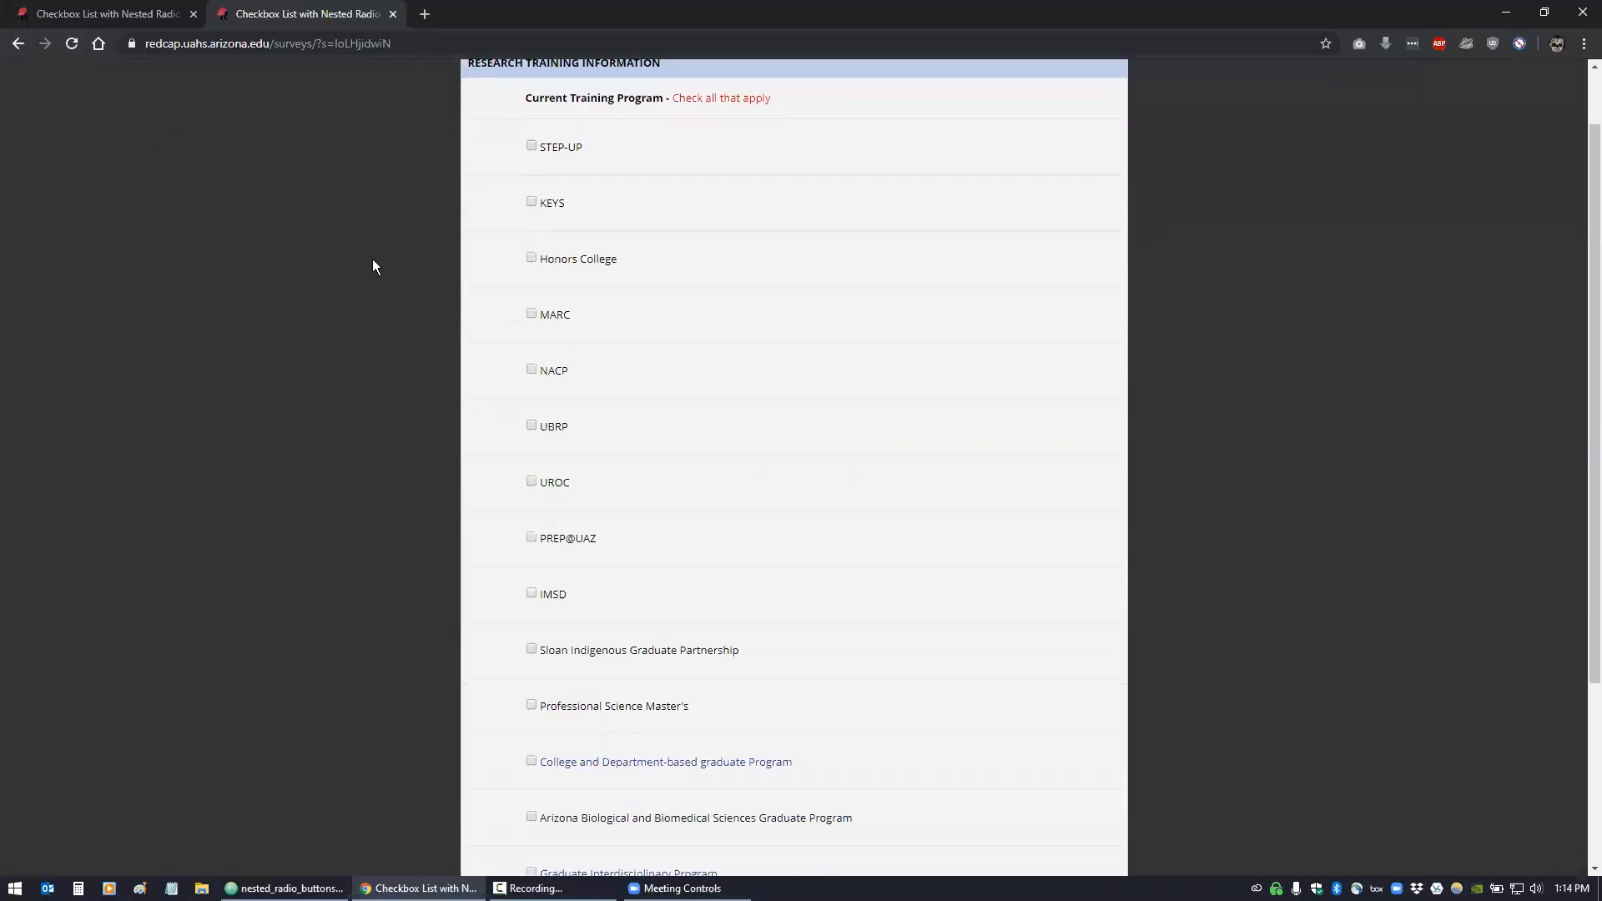
pyautogui.scroll(-3, 373, 266)
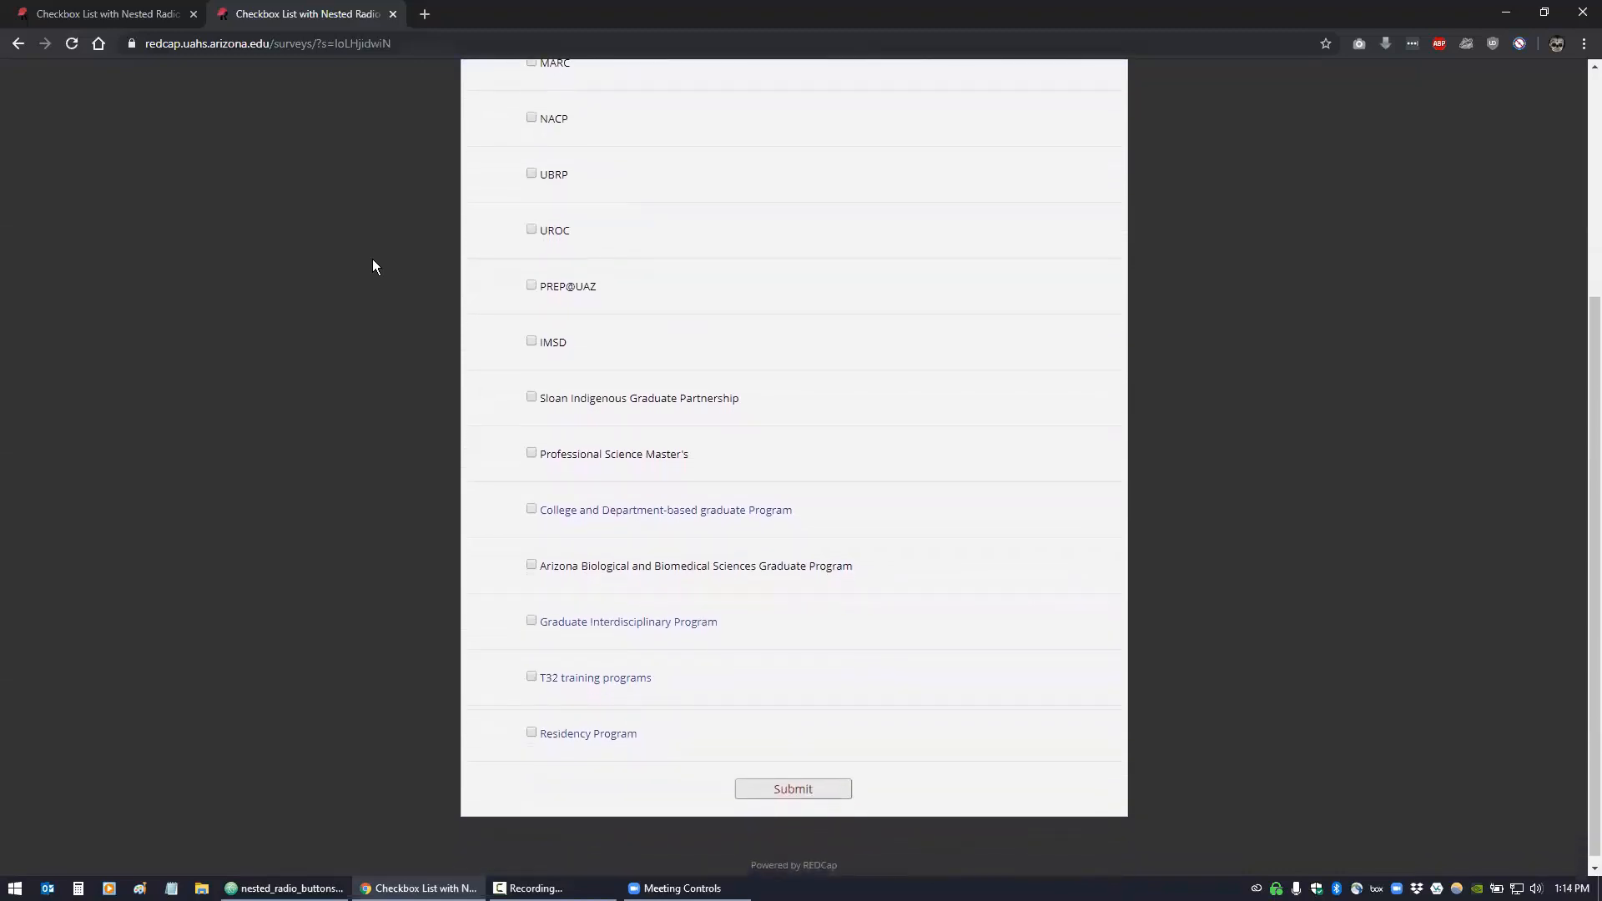
pyautogui.click(530, 505)
pyautogui.scroll(-4, 419, 565)
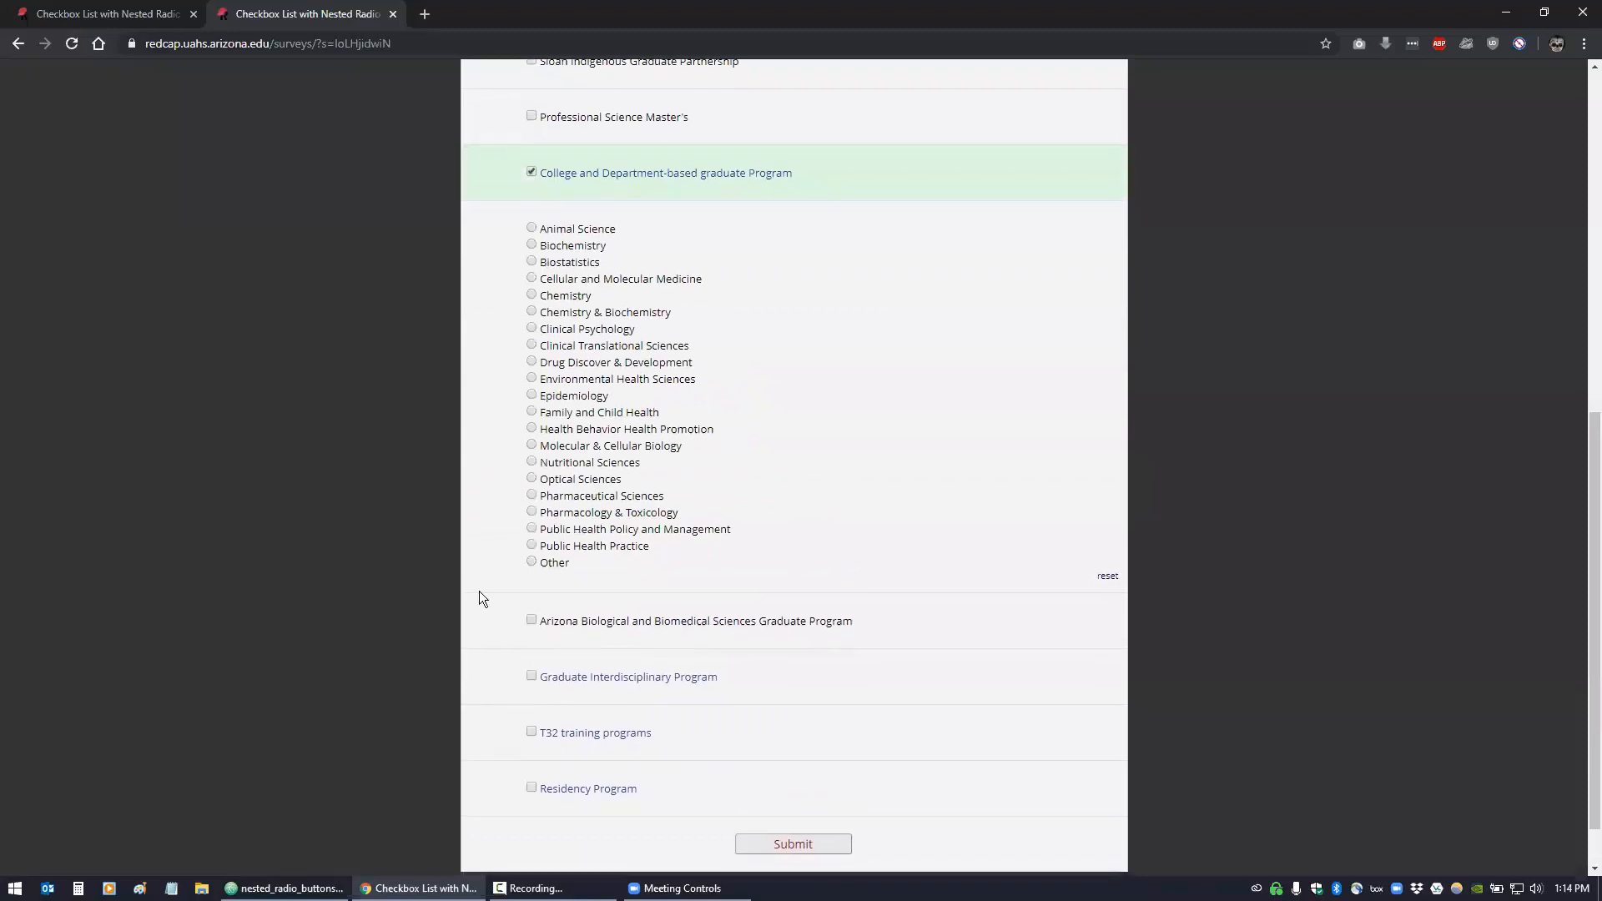
pyautogui.scroll(-1, 501, 596)
pyautogui.click(530, 612)
pyautogui.scroll(-3, 363, 519)
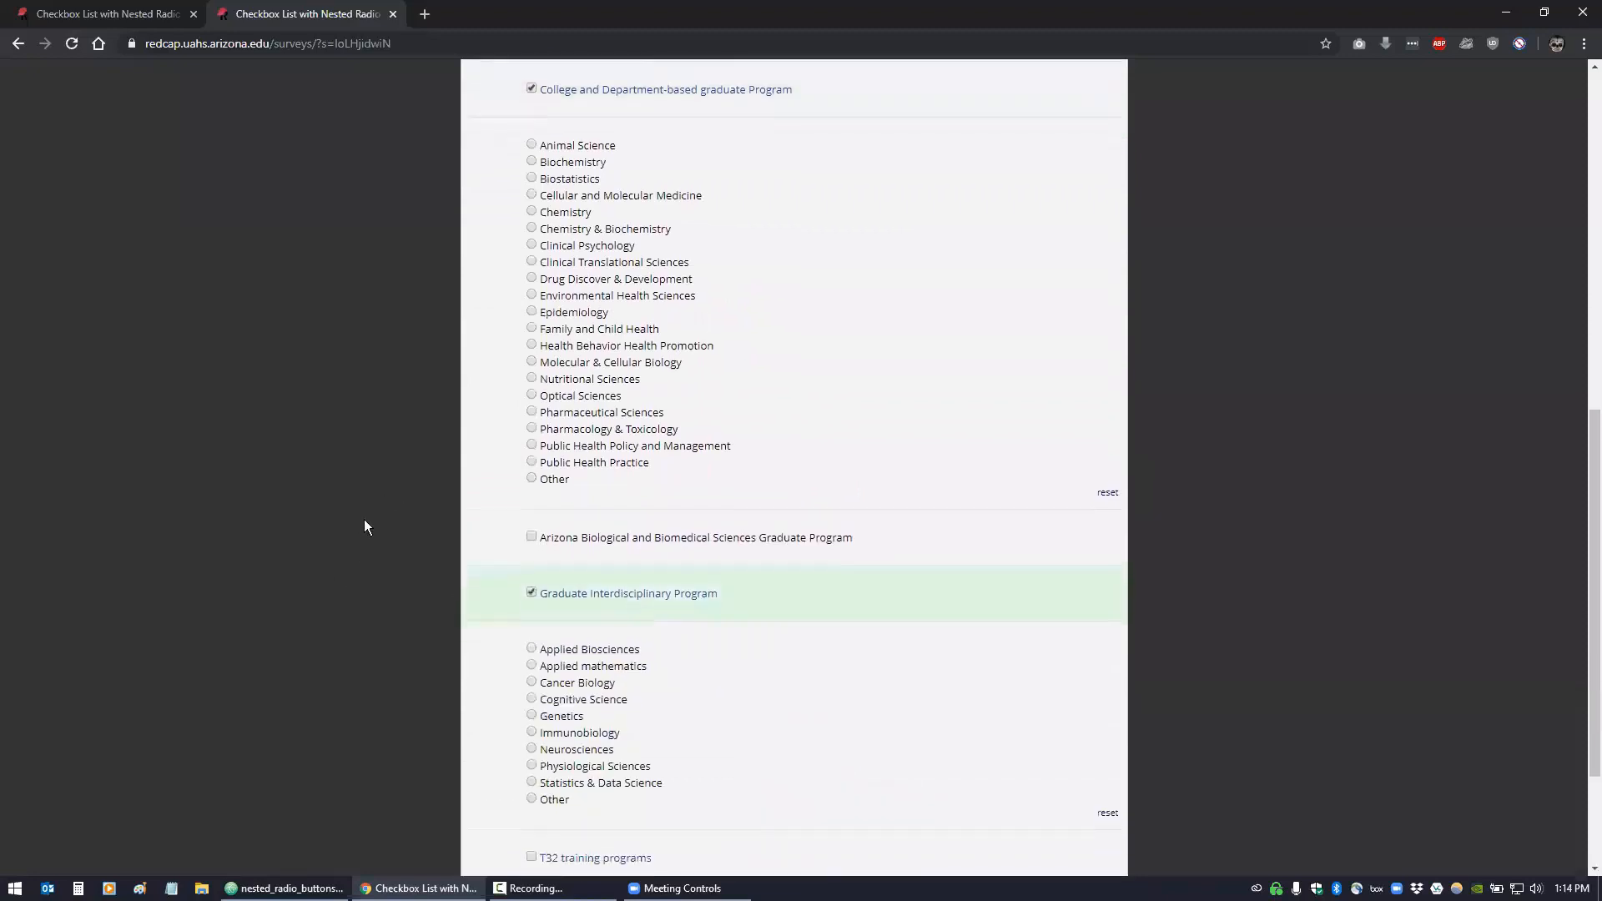
pyautogui.click(527, 670)
pyautogui.scroll(-2, 366, 579)
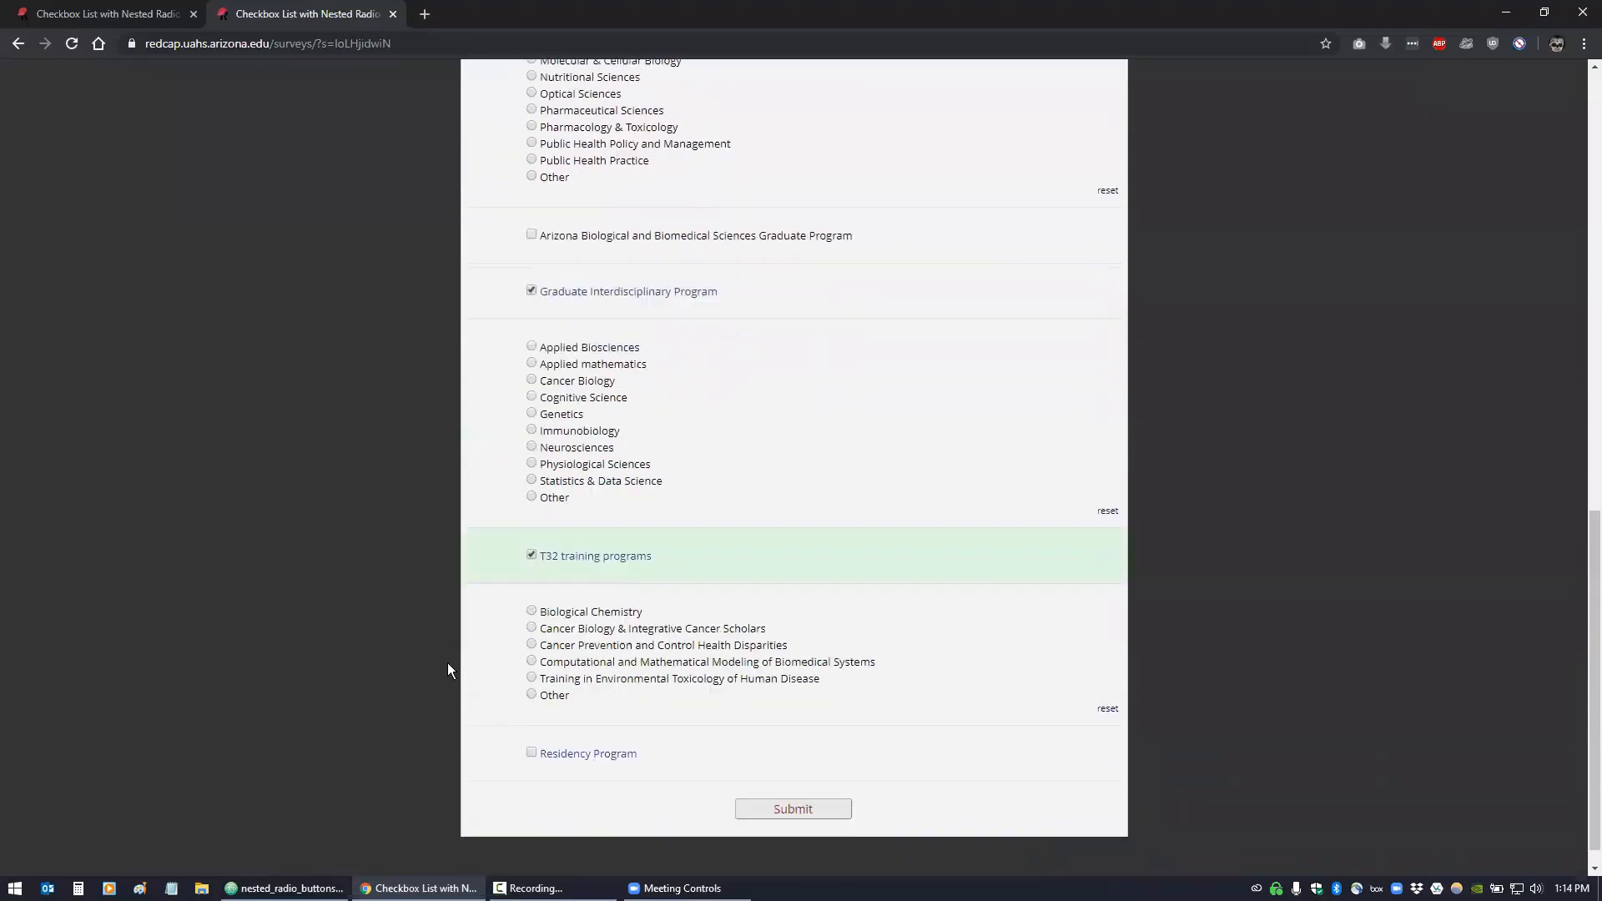
pyautogui.click(529, 724)
pyautogui.scroll(5, 413, 659)
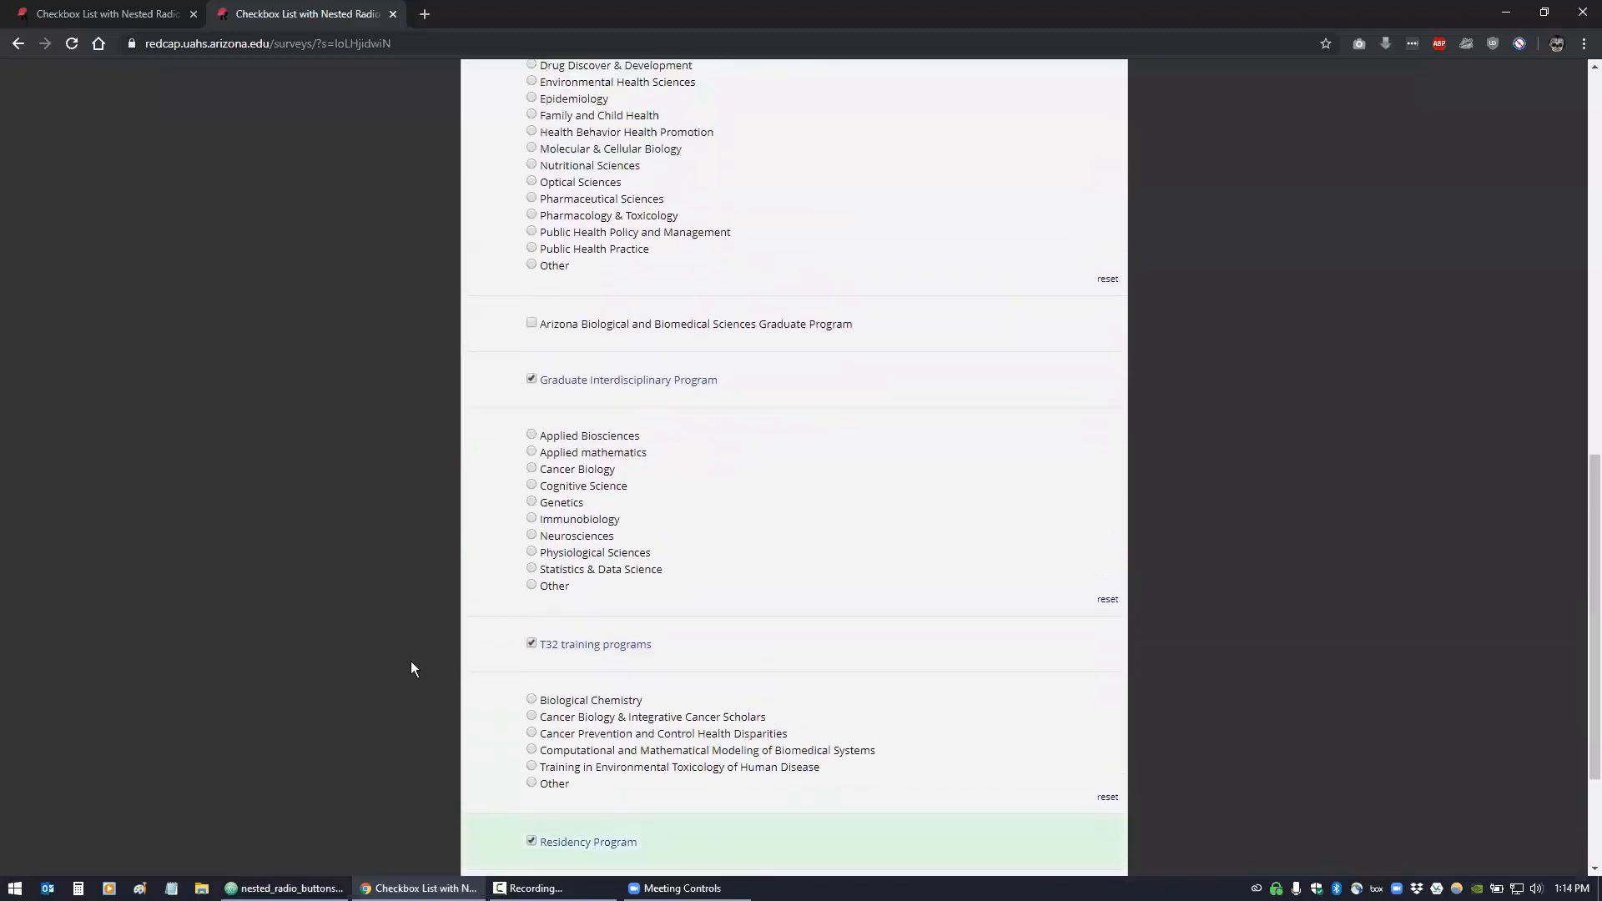
pyautogui.scroll(8, 399, 631)
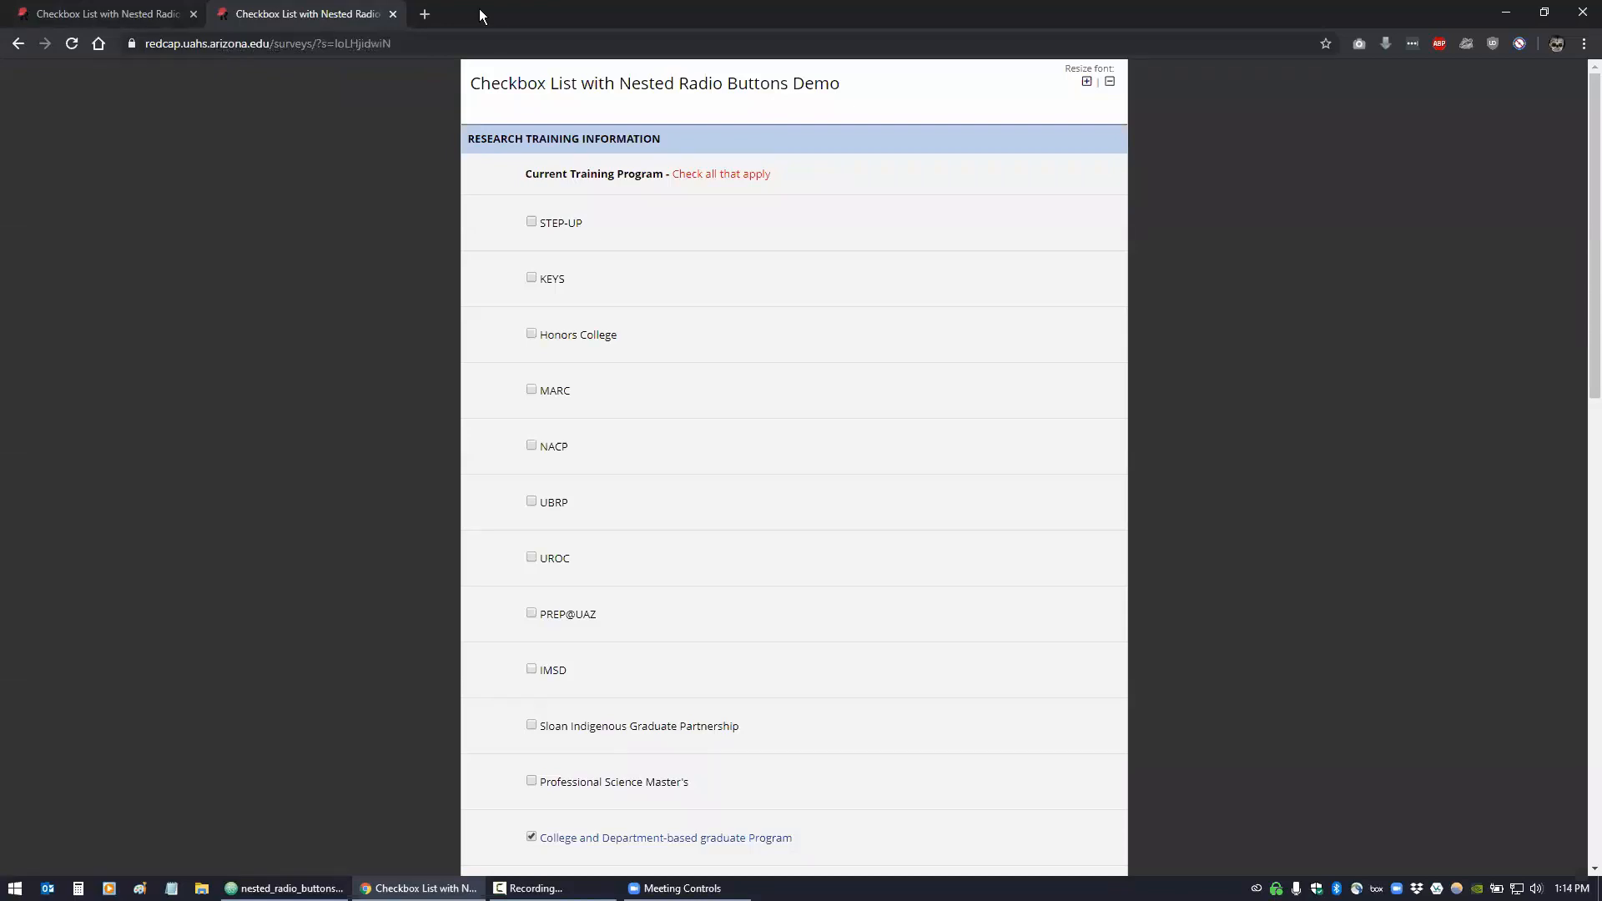
# Fit the browser to half the screen and inspect the STEP-UP checkbox's HTML, selecting its table row and its question number cell
pyautogui.press('super+Left')
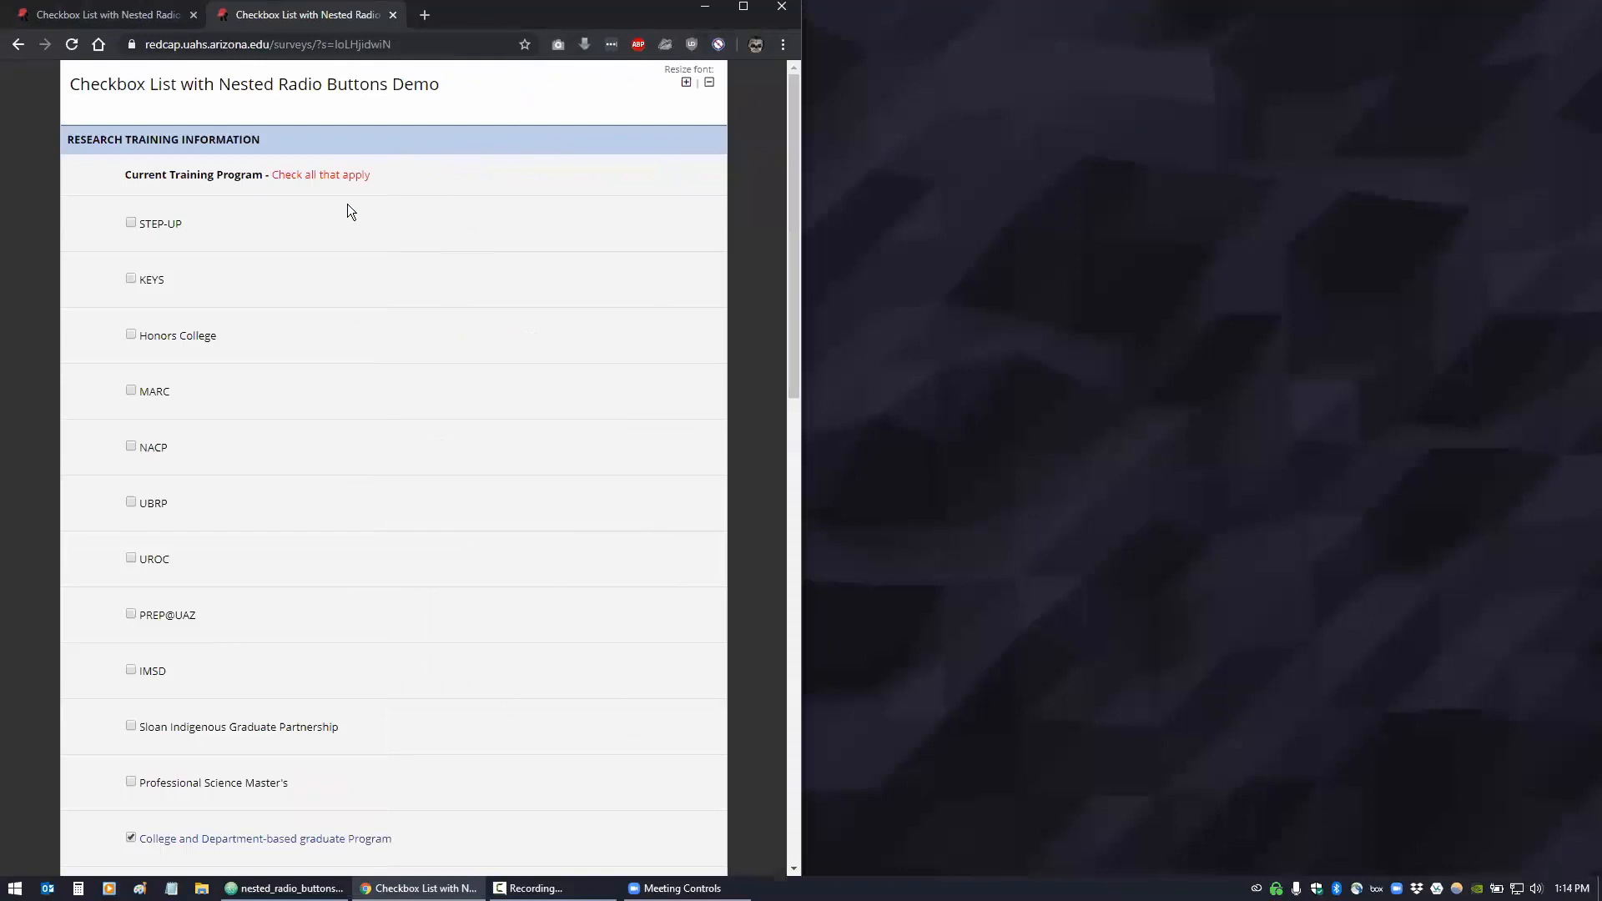
pyautogui.rightClick(165, 224)
pyautogui.click(204, 469)
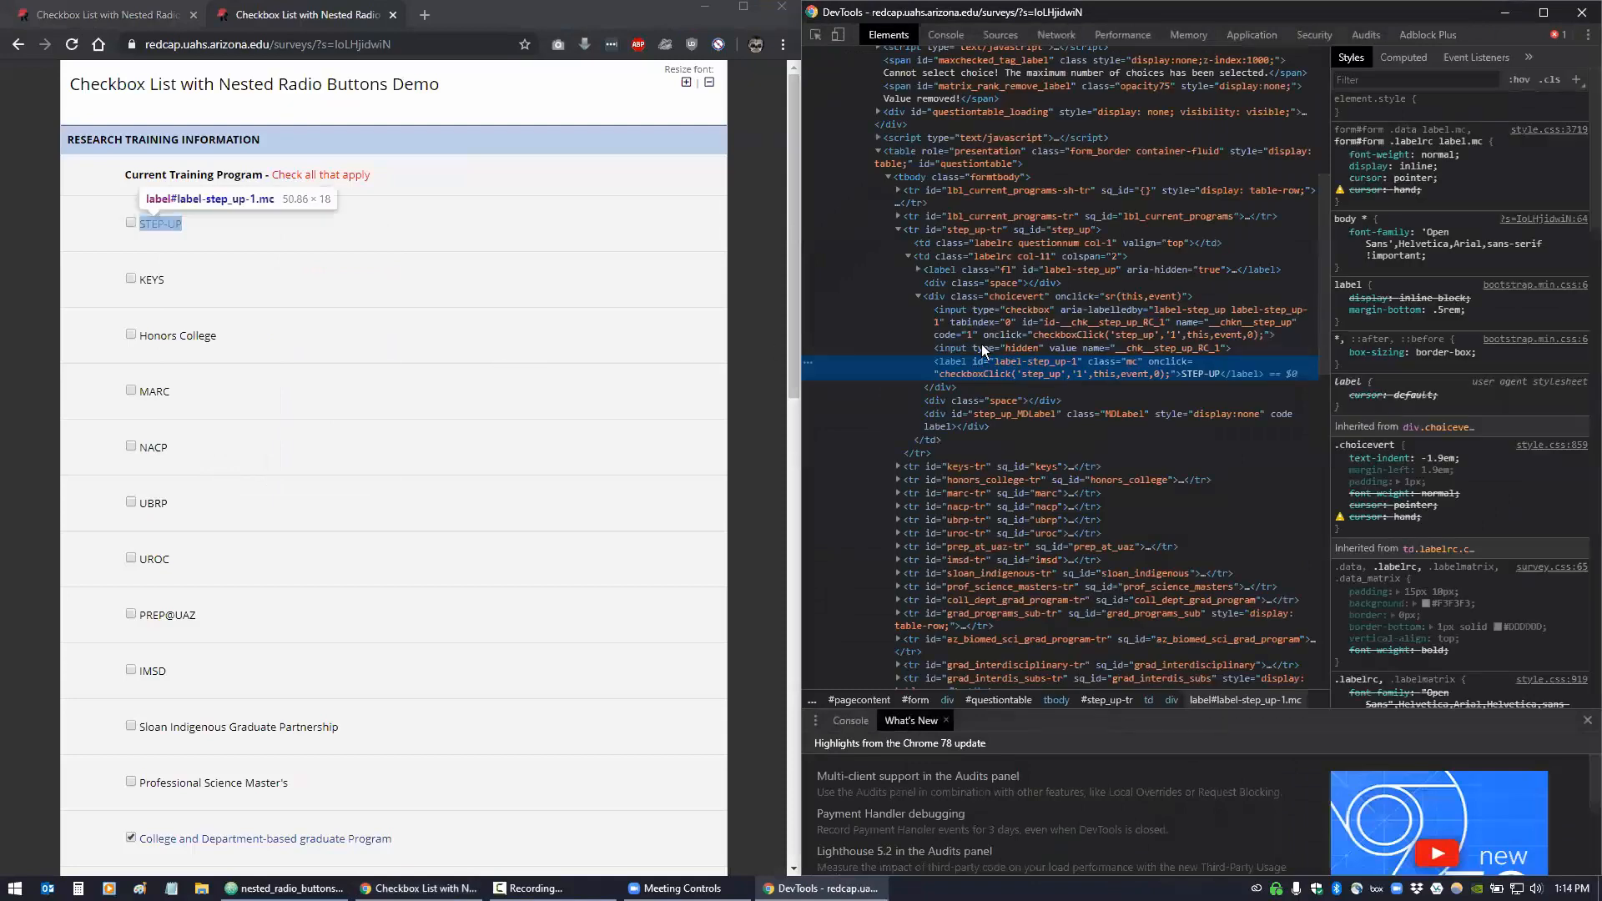
pyautogui.click(984, 232)
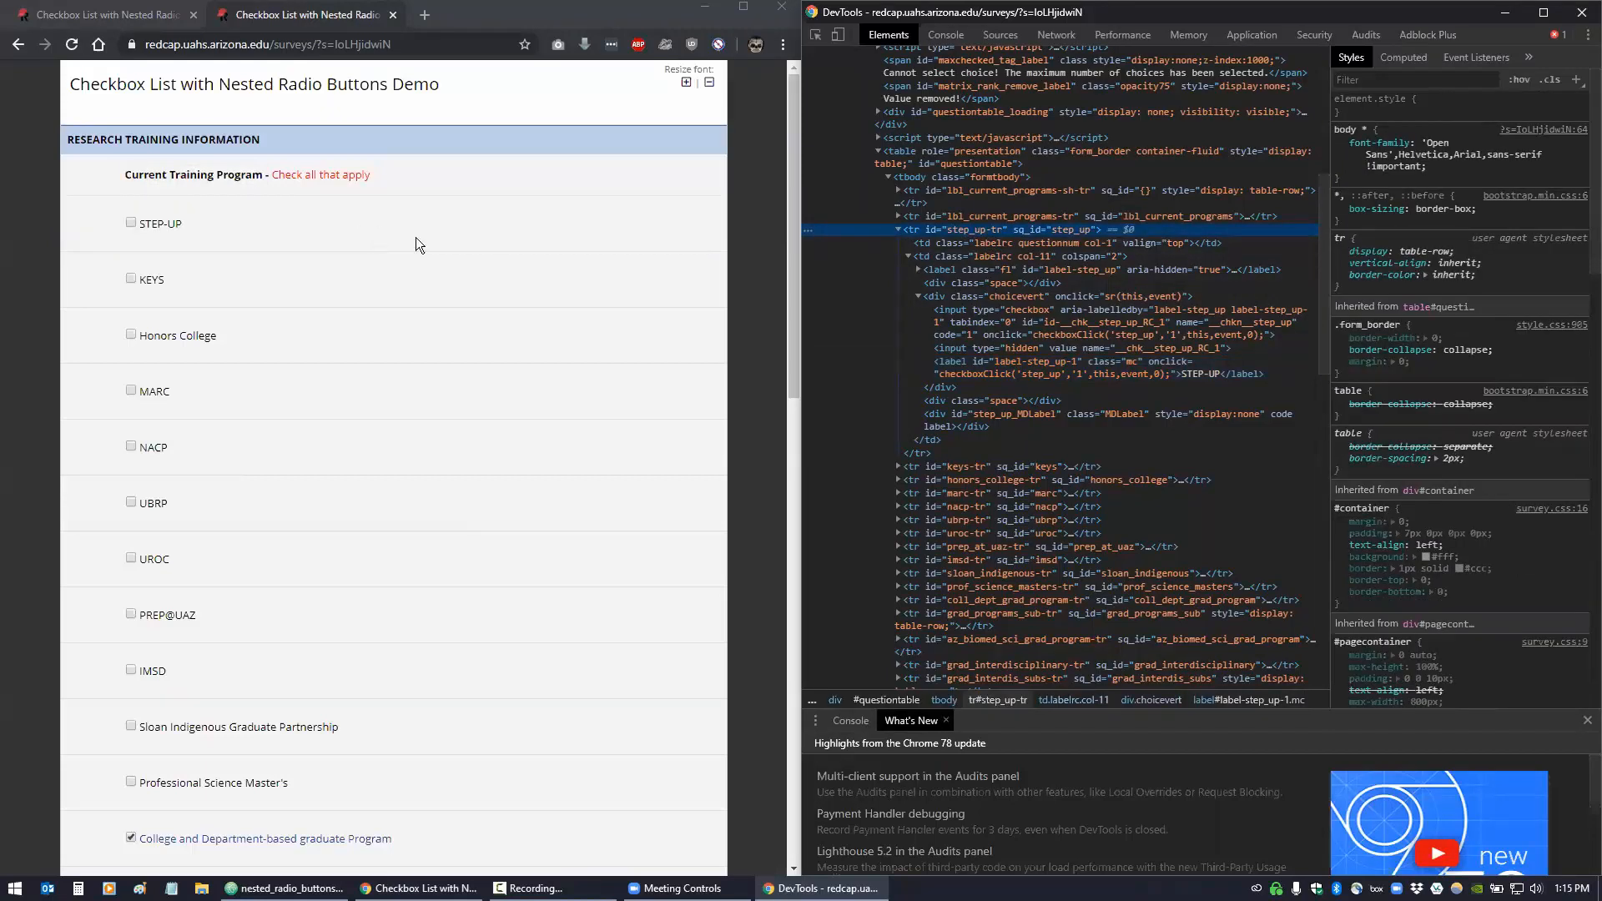
pyautogui.click(996, 244)
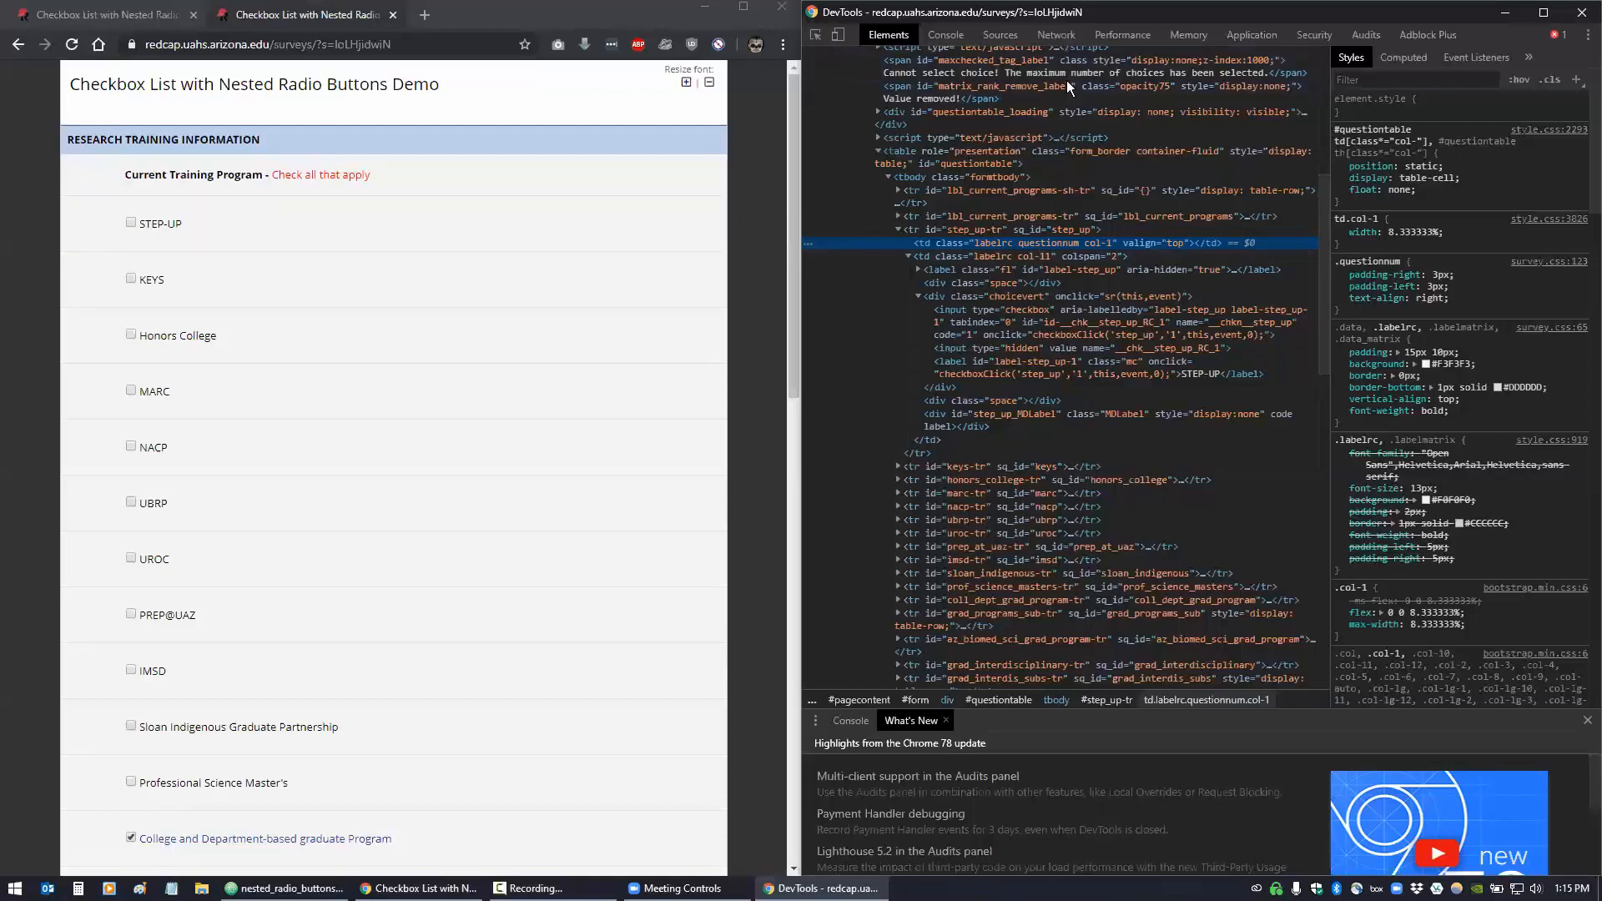
# Examine the STEP-UP row's col-11 label cell, the row itself and the col-1 question number cell, including their styles and box model
pyautogui.hotkey('alt', 'Tab')
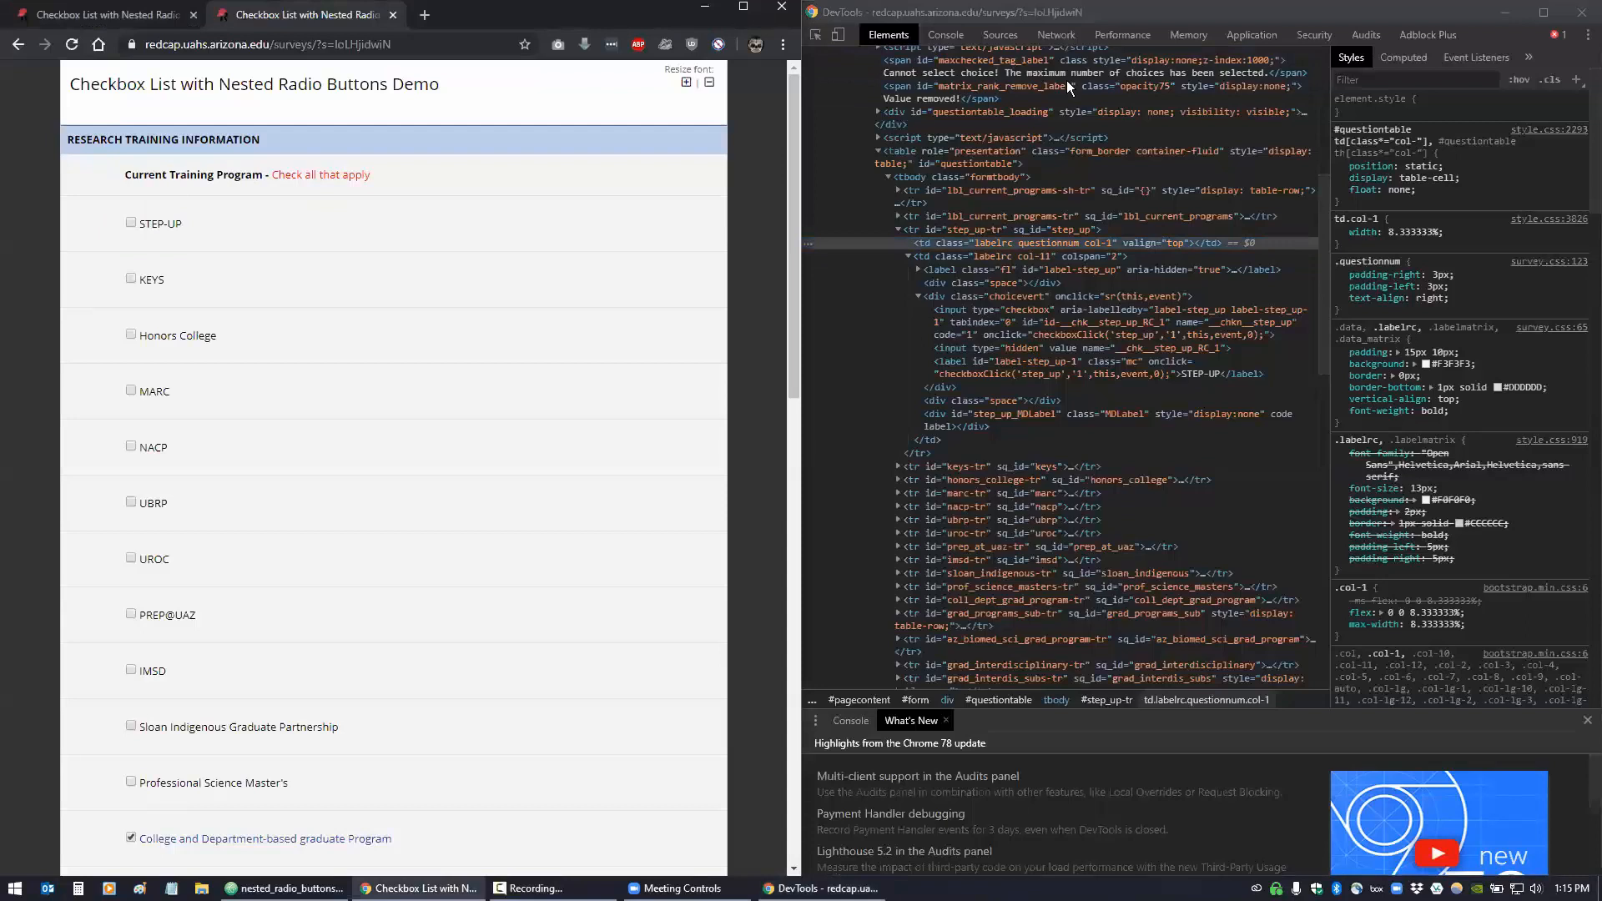
pyautogui.hotkey('alt', 'Tab')
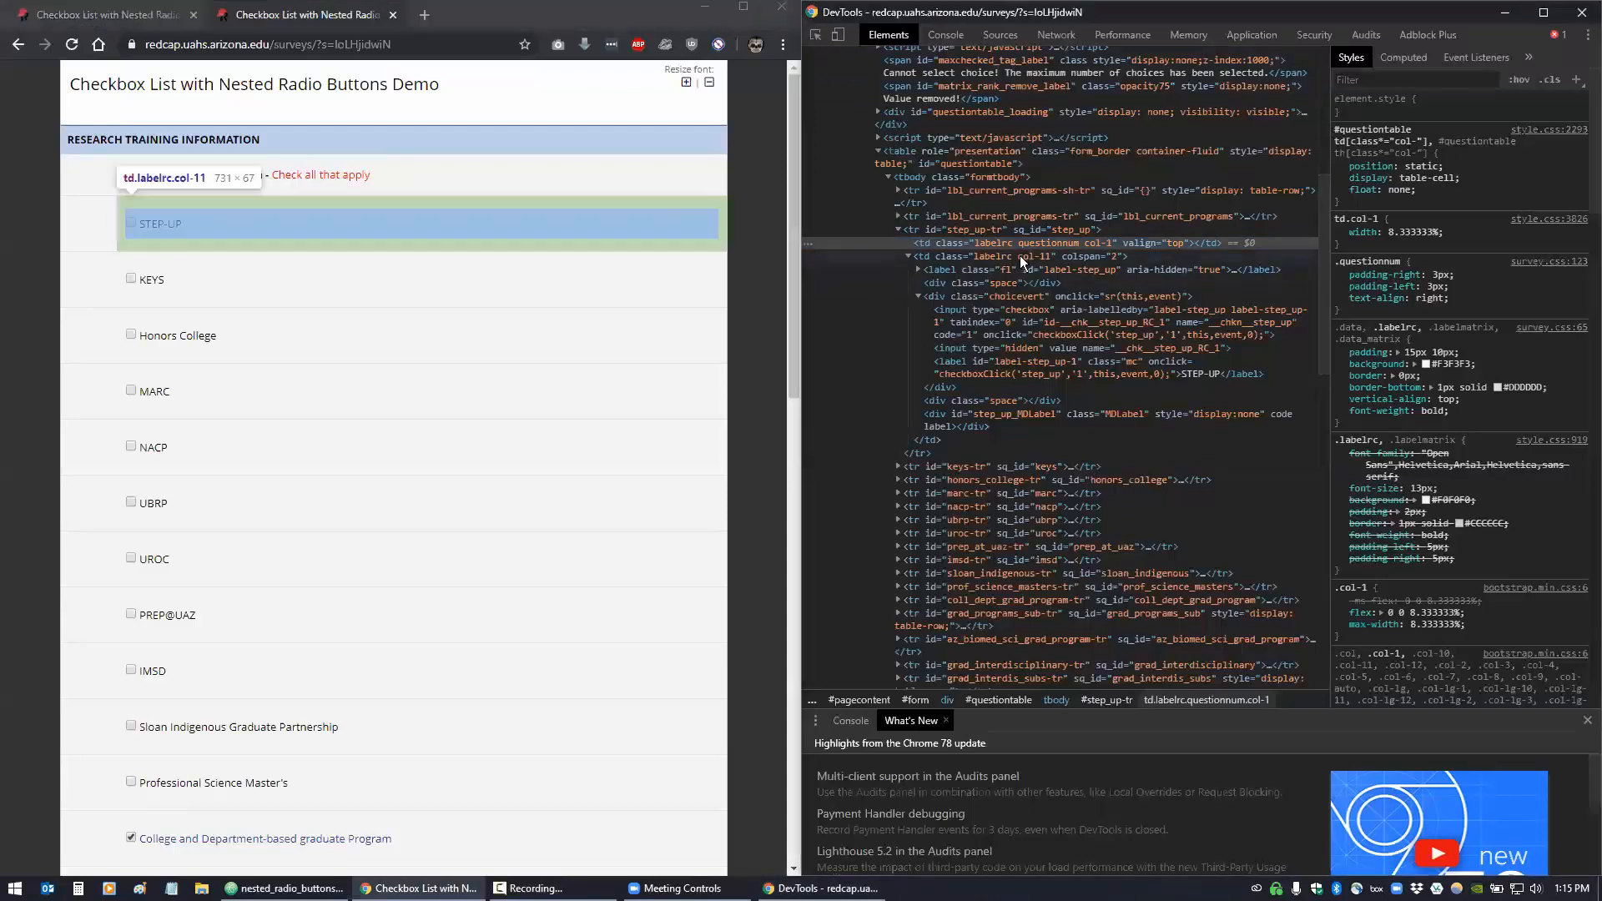
pyautogui.click(1019, 256)
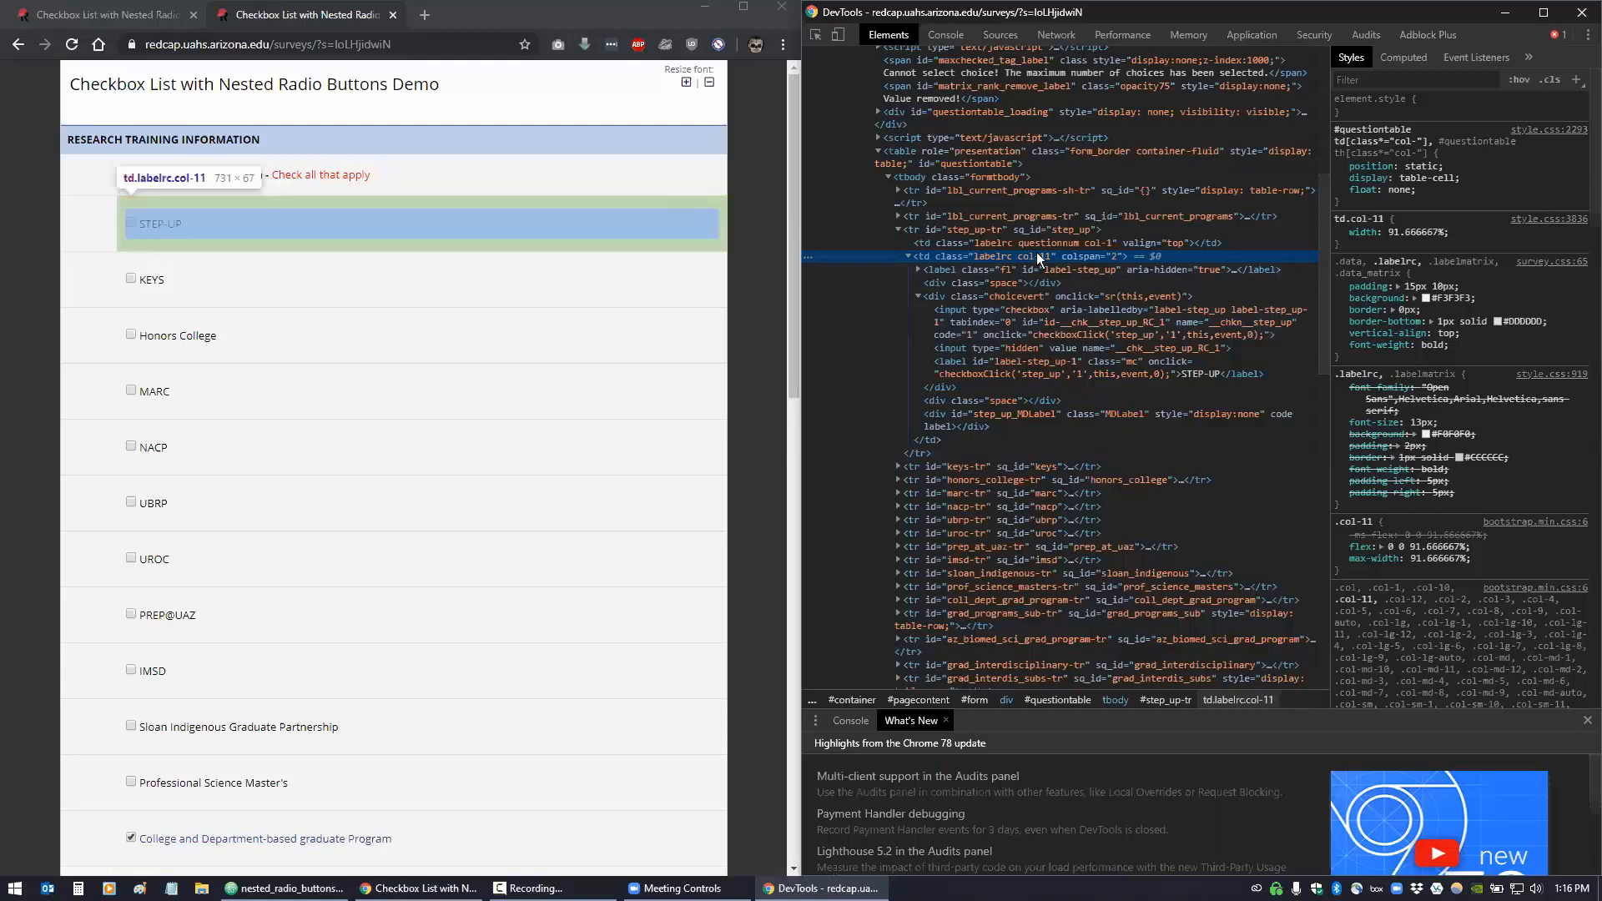
pyautogui.click(1031, 233)
pyautogui.scroll(-10, 1451, 492)
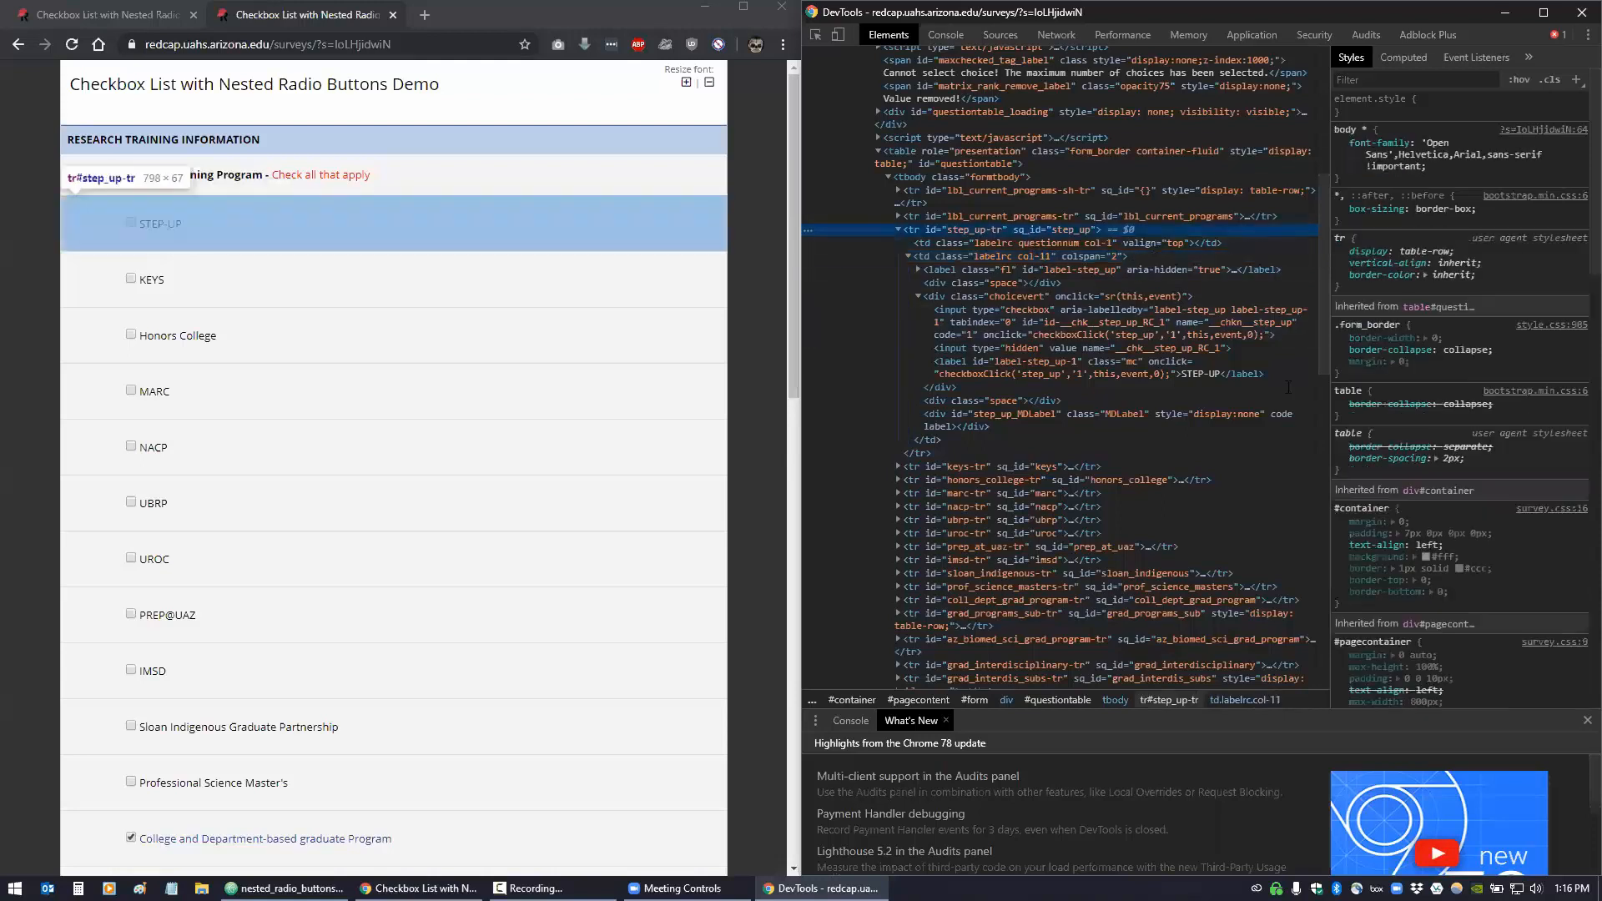
pyautogui.scroll(-10, 1451, 492)
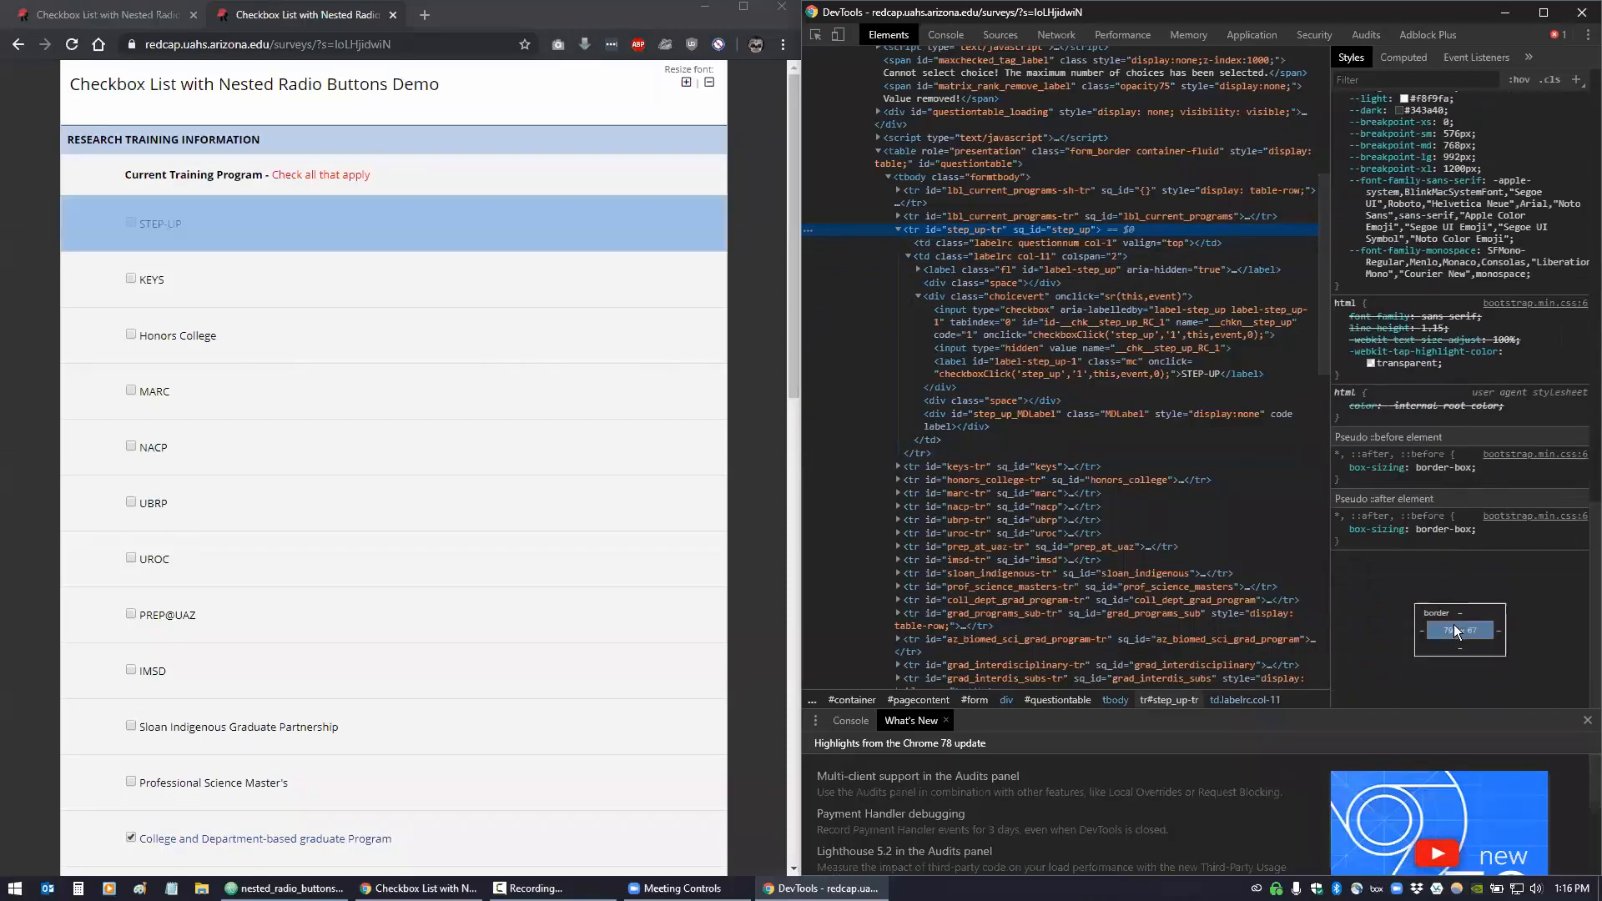
pyautogui.click(1066, 242)
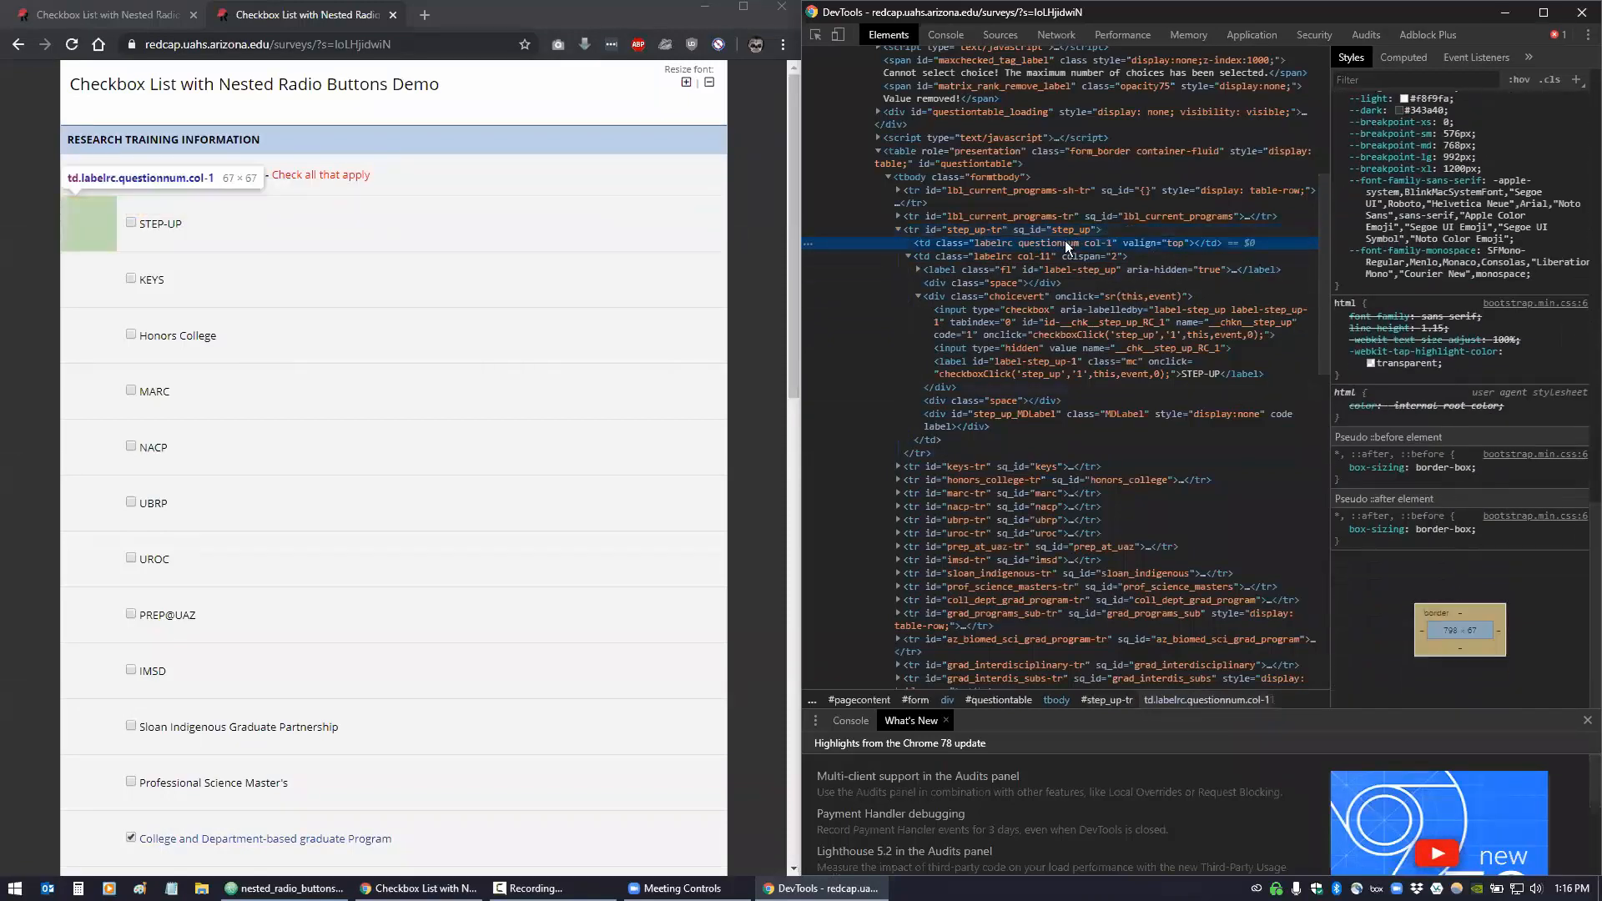
pyautogui.scroll(-2, 1547, 594)
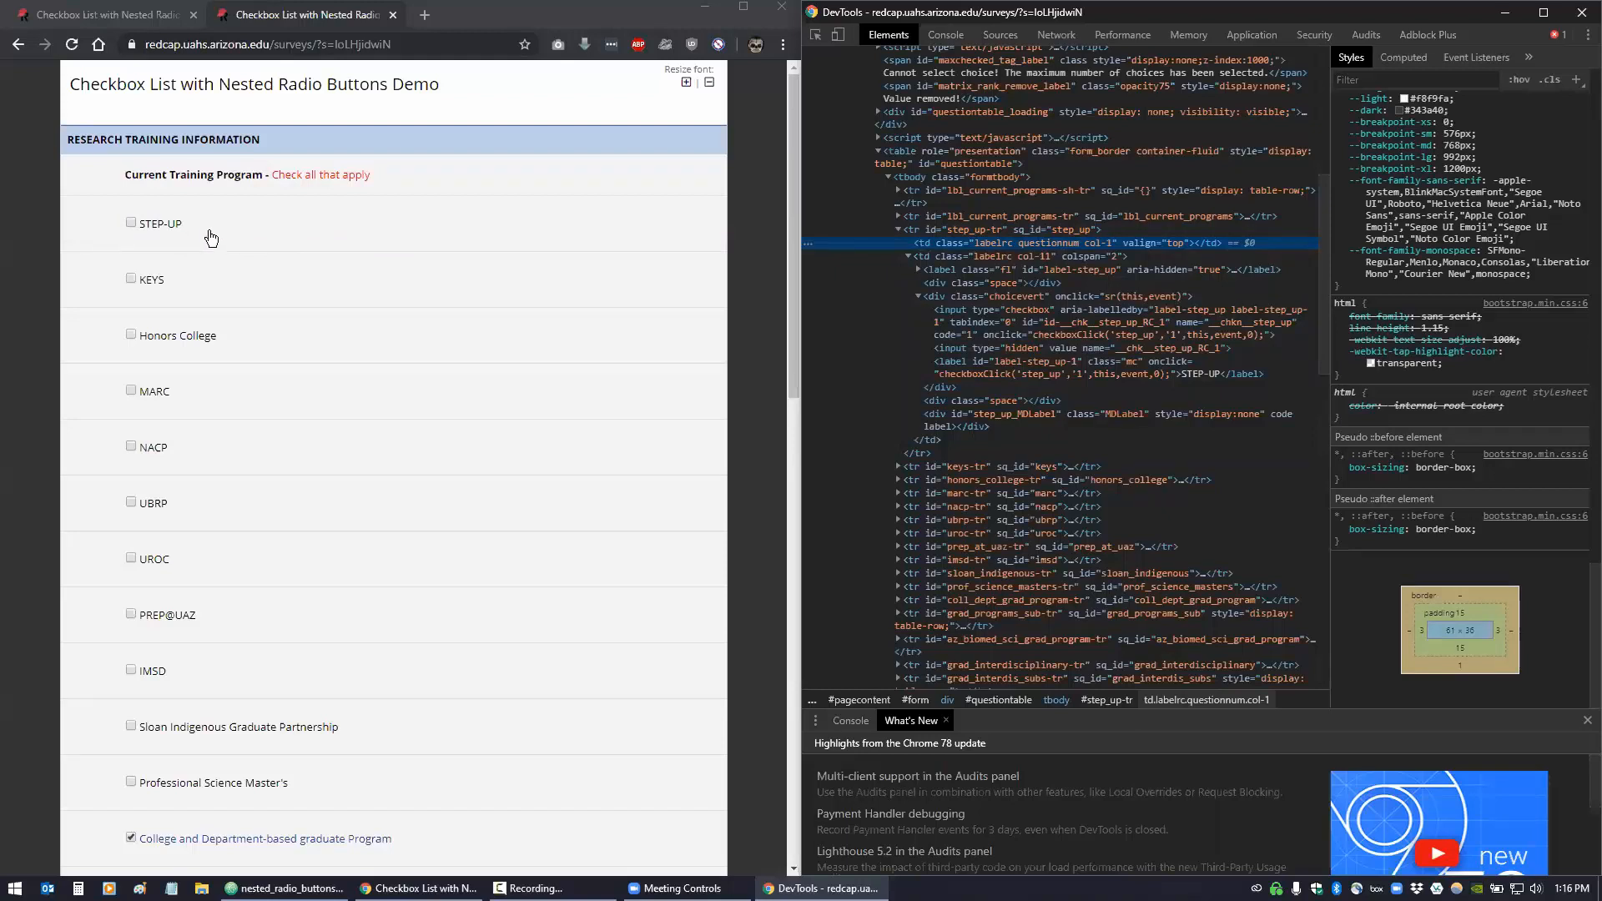
# Inspect the KEYS checkbox's HTML and select the question number cell in its table row
pyautogui.rightClick(156, 279)
pyautogui.click(184, 532)
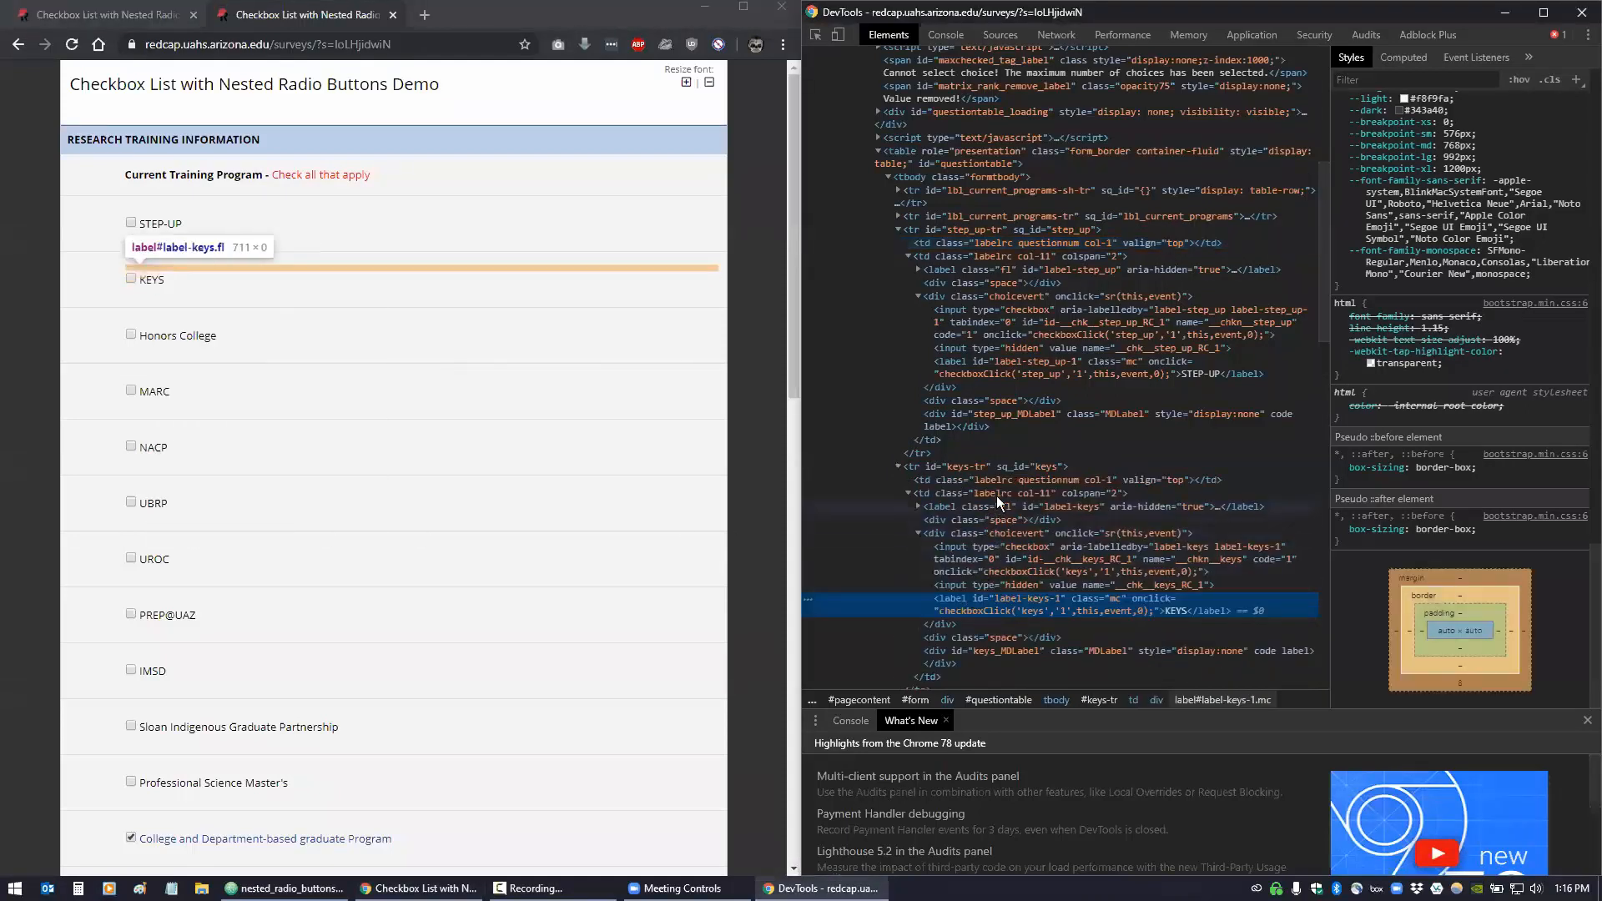
pyautogui.click(977, 473)
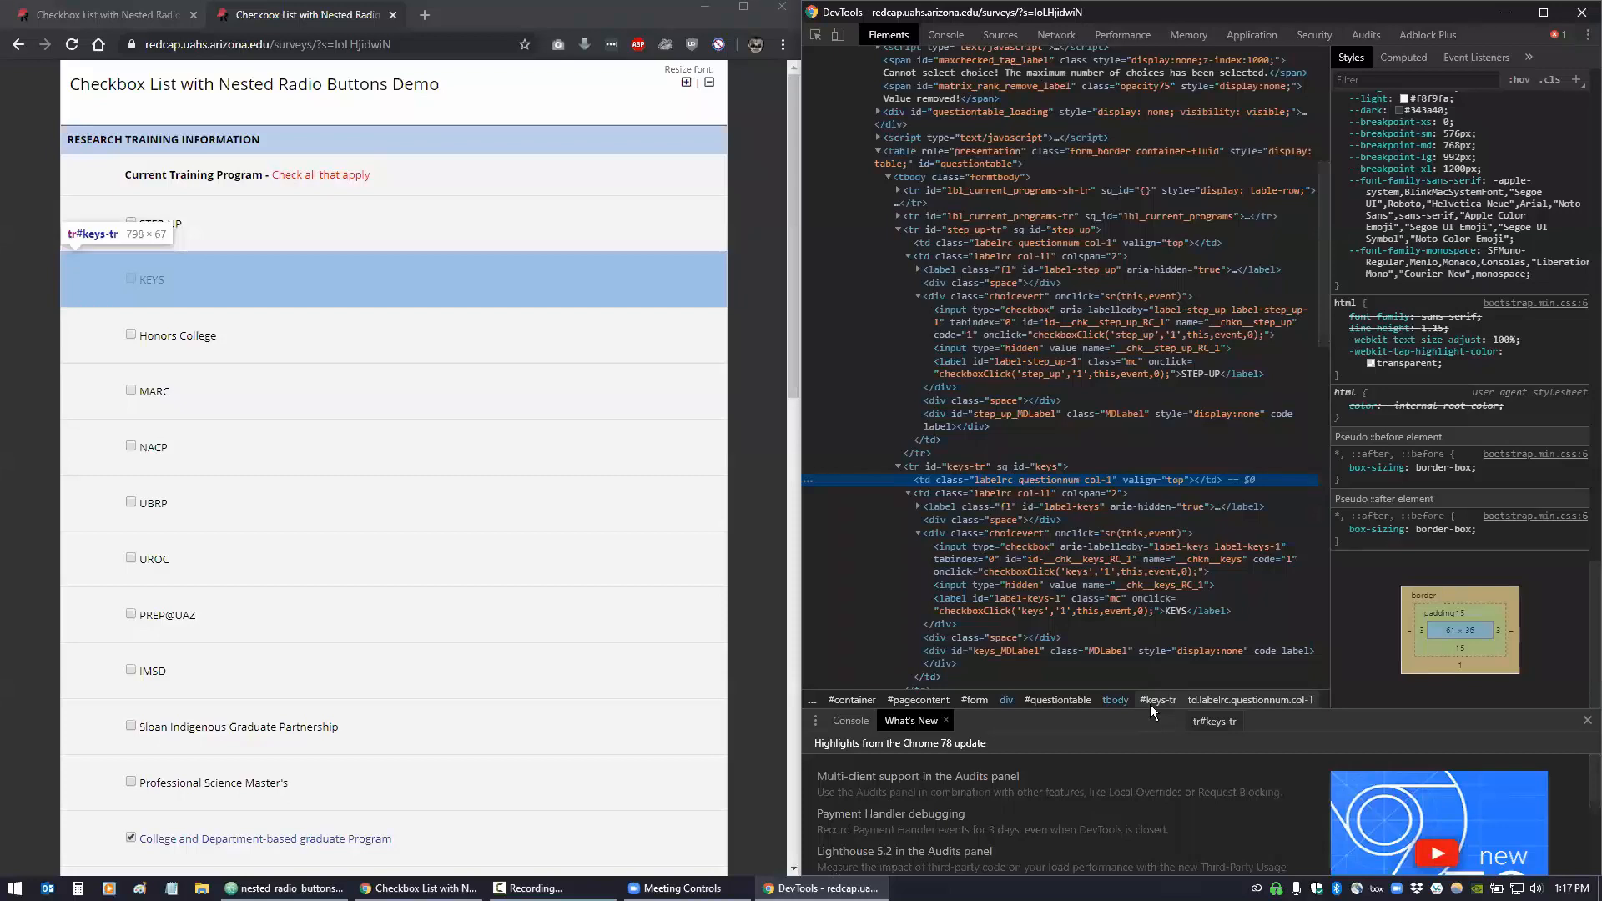
# Close the developer tools and return to the project's External Modules page in a full-width browser window
pyautogui.click(1579, 15)
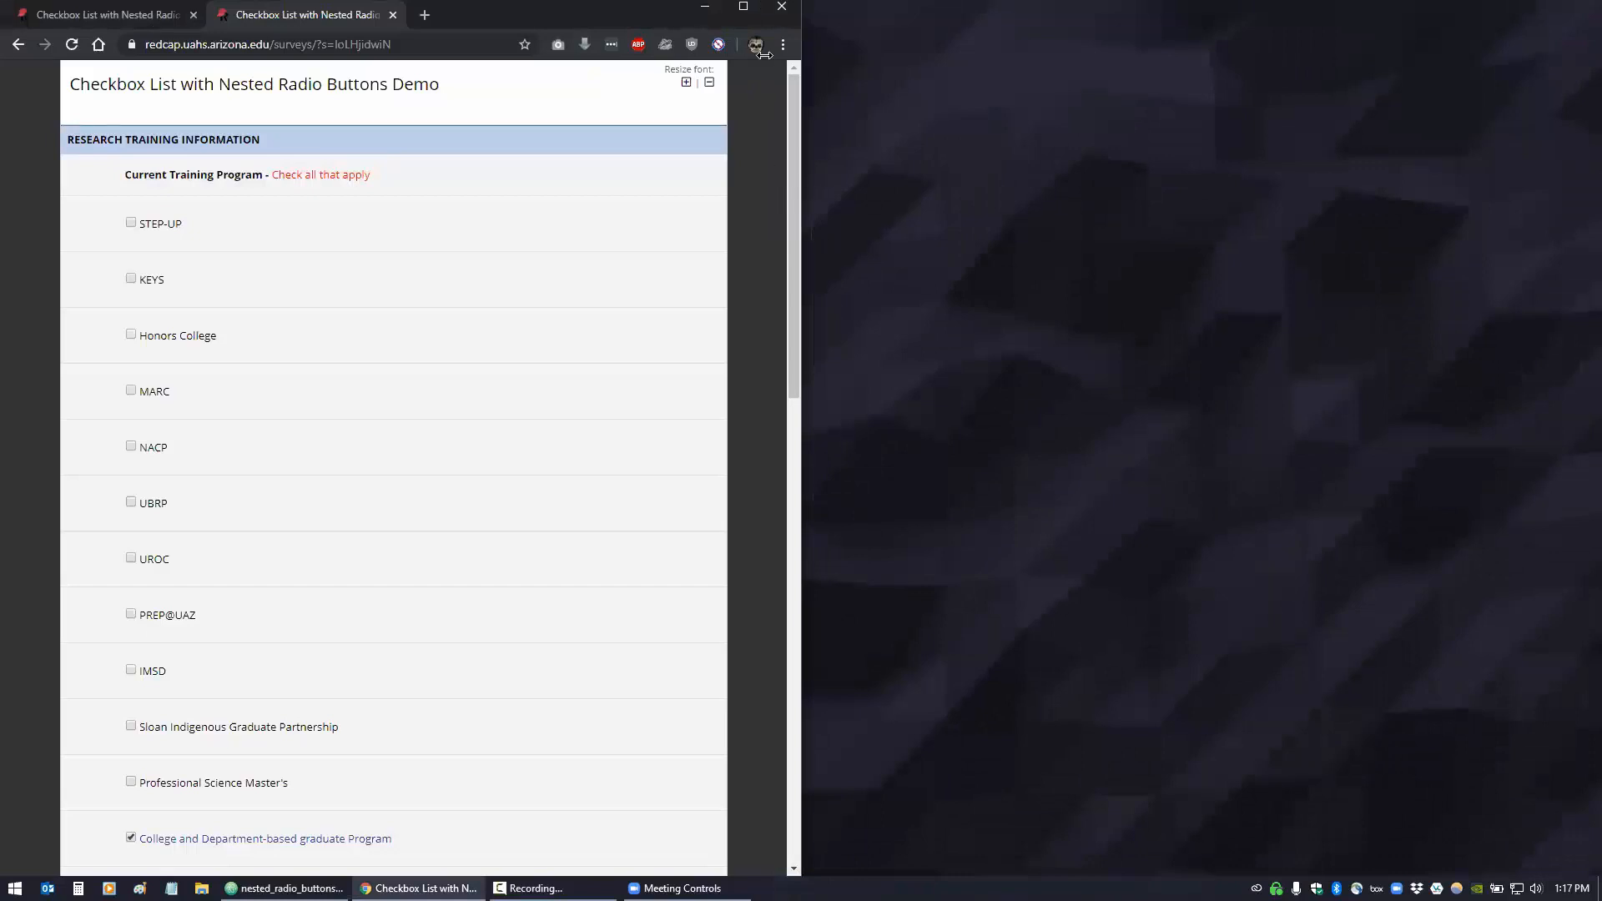
pyautogui.moveTo(802, 67); pyautogui.dragTo(1600, 251)
pyautogui.click(106, 22)
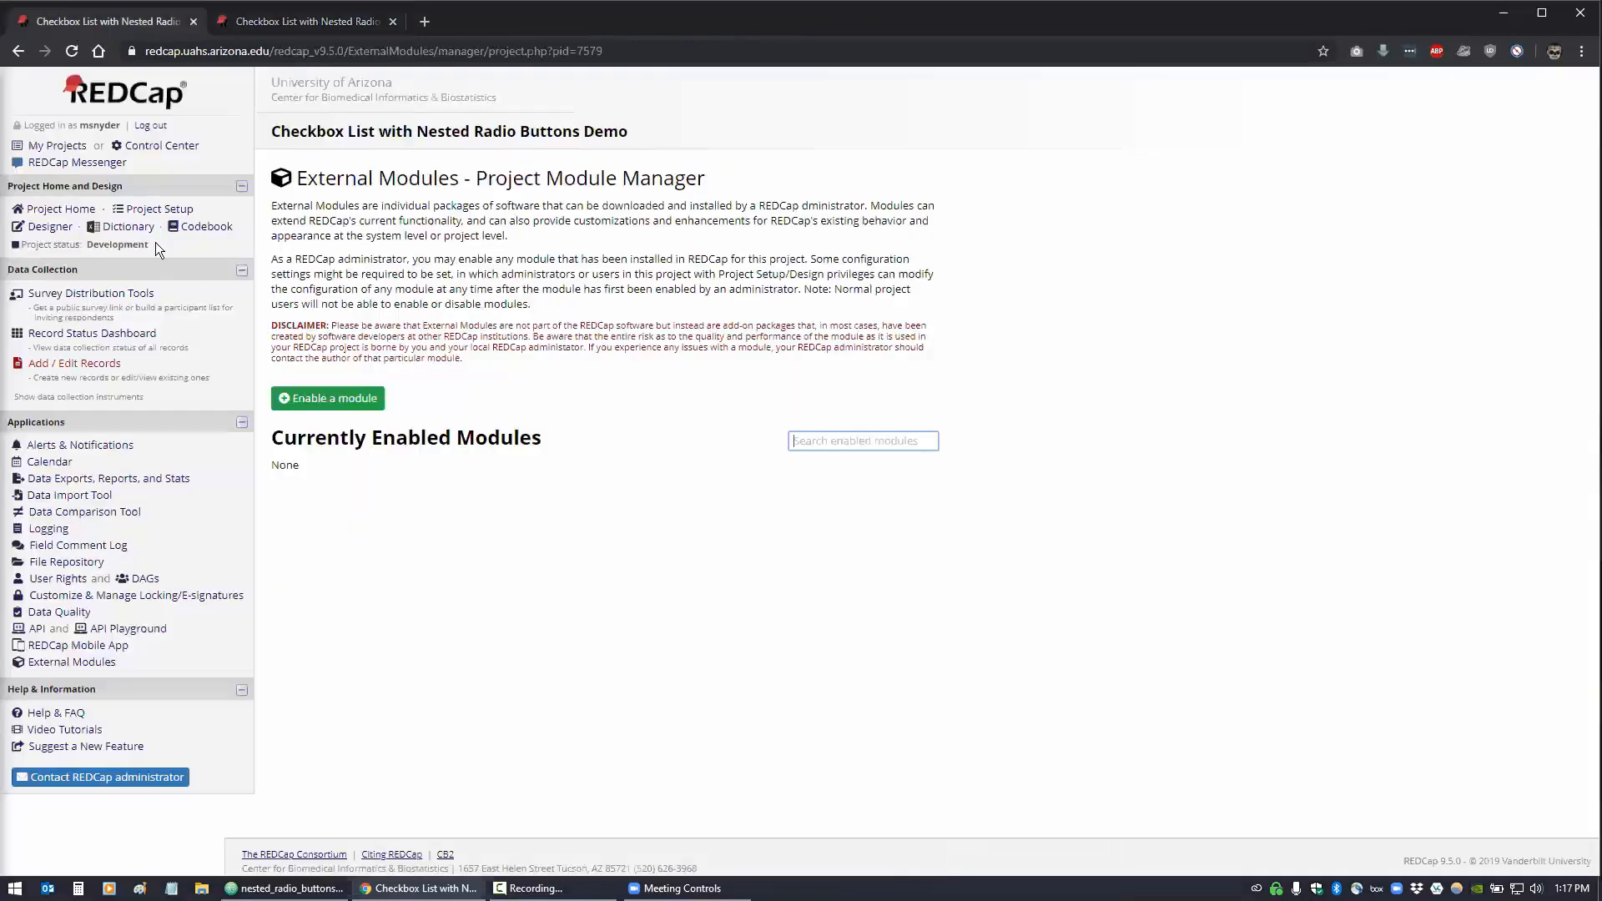
# Search the available external modules for "css" and enable REDCap CSS Injector for the project
pyautogui.click(332, 397)
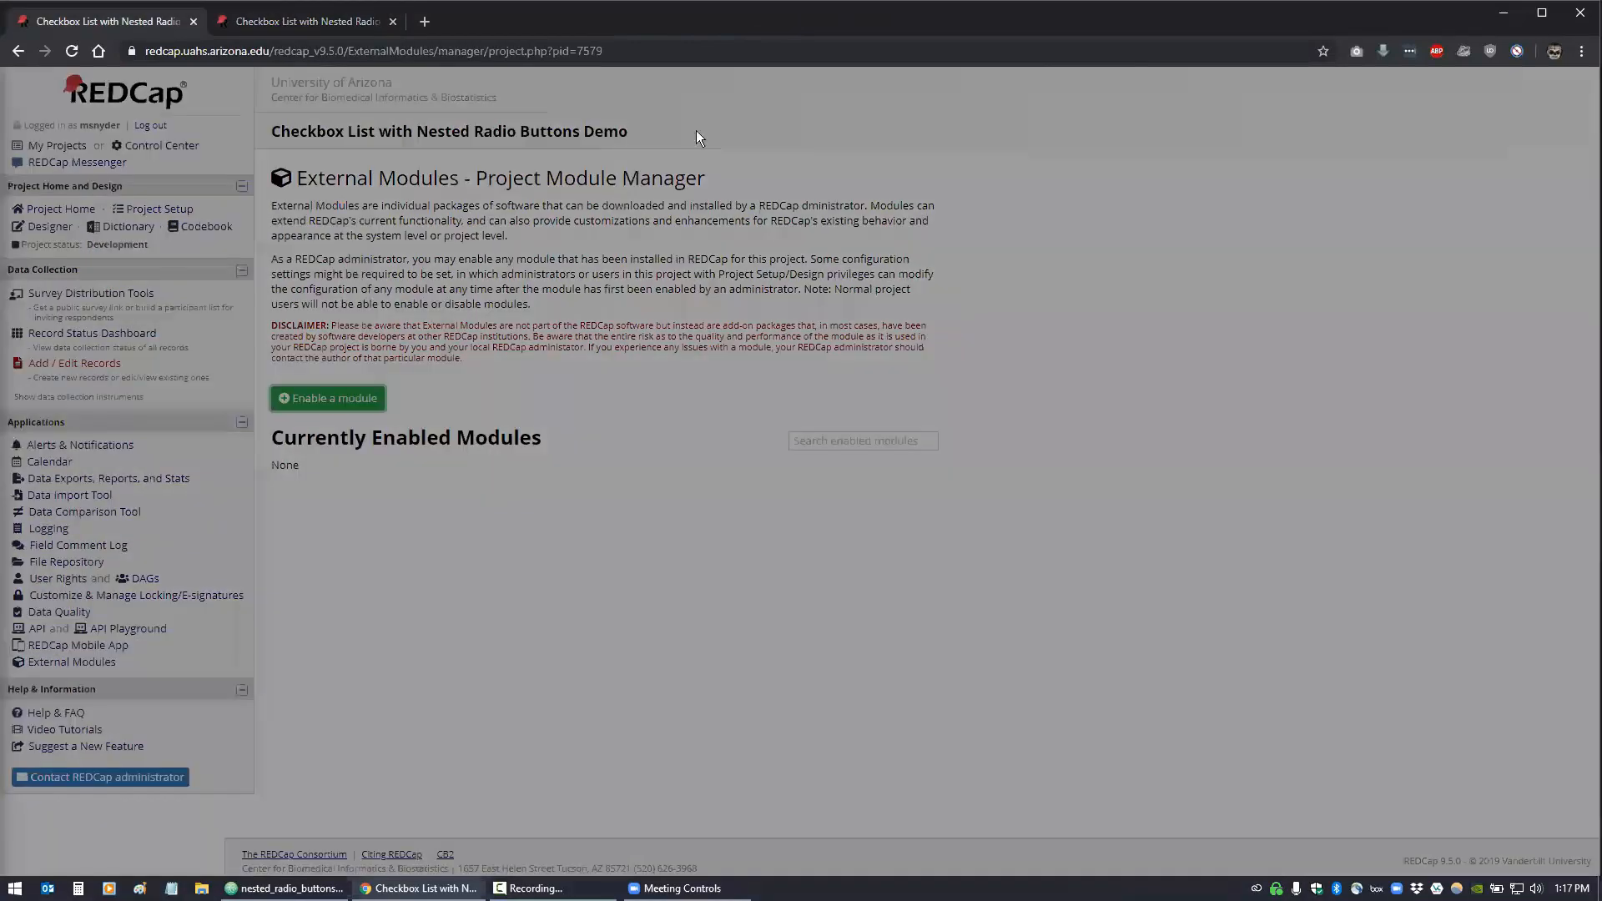
pyautogui.write('css')
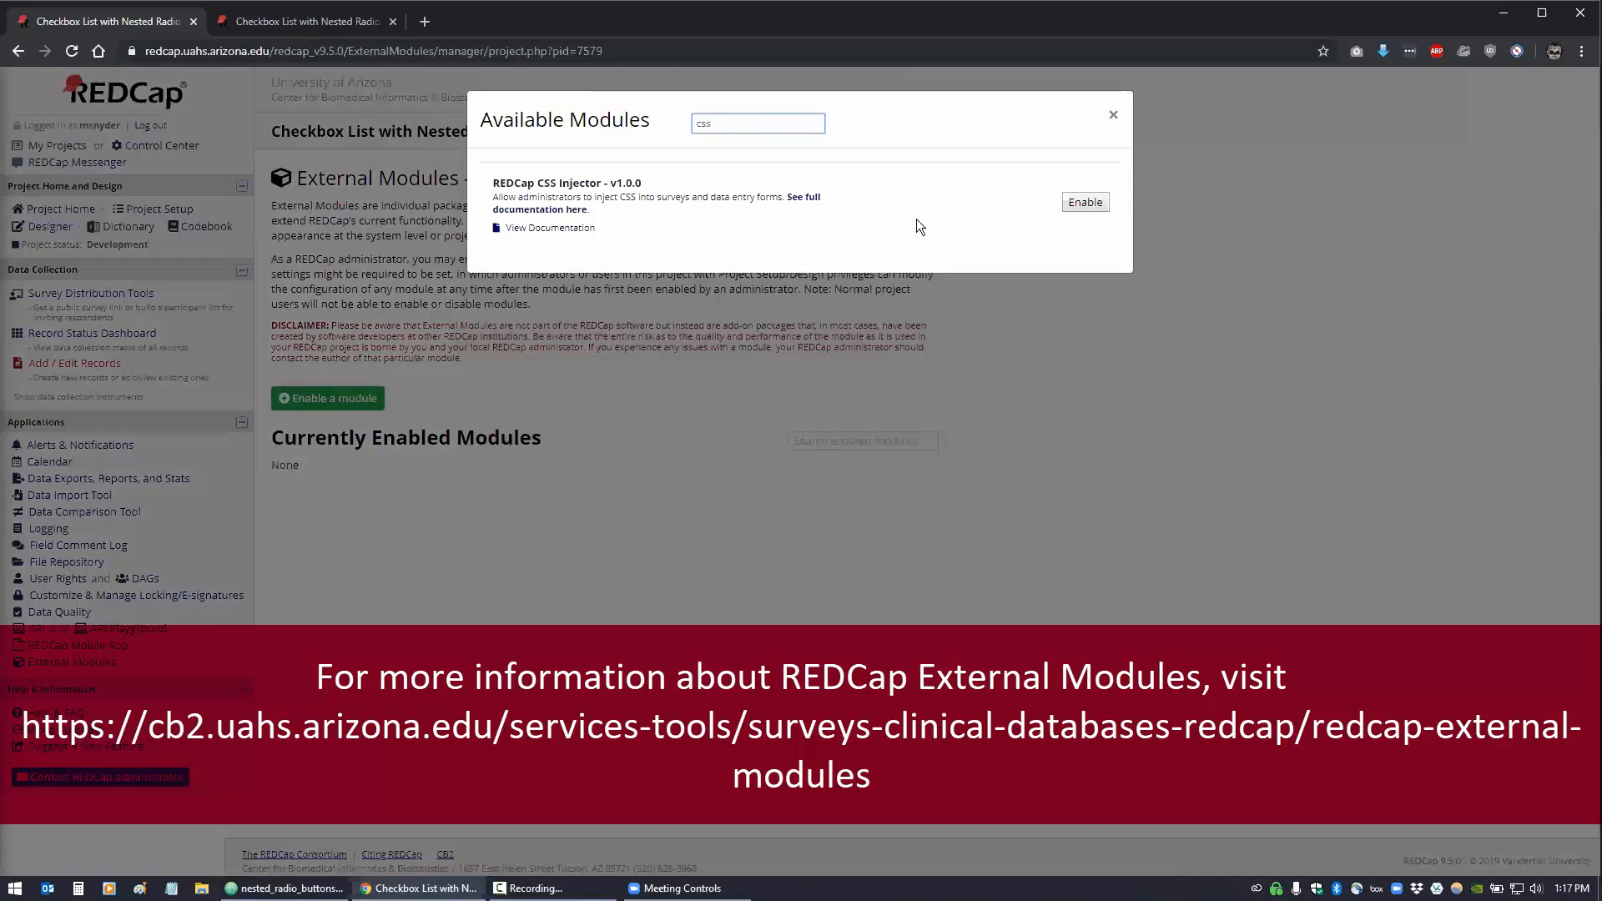
pyautogui.click(1073, 205)
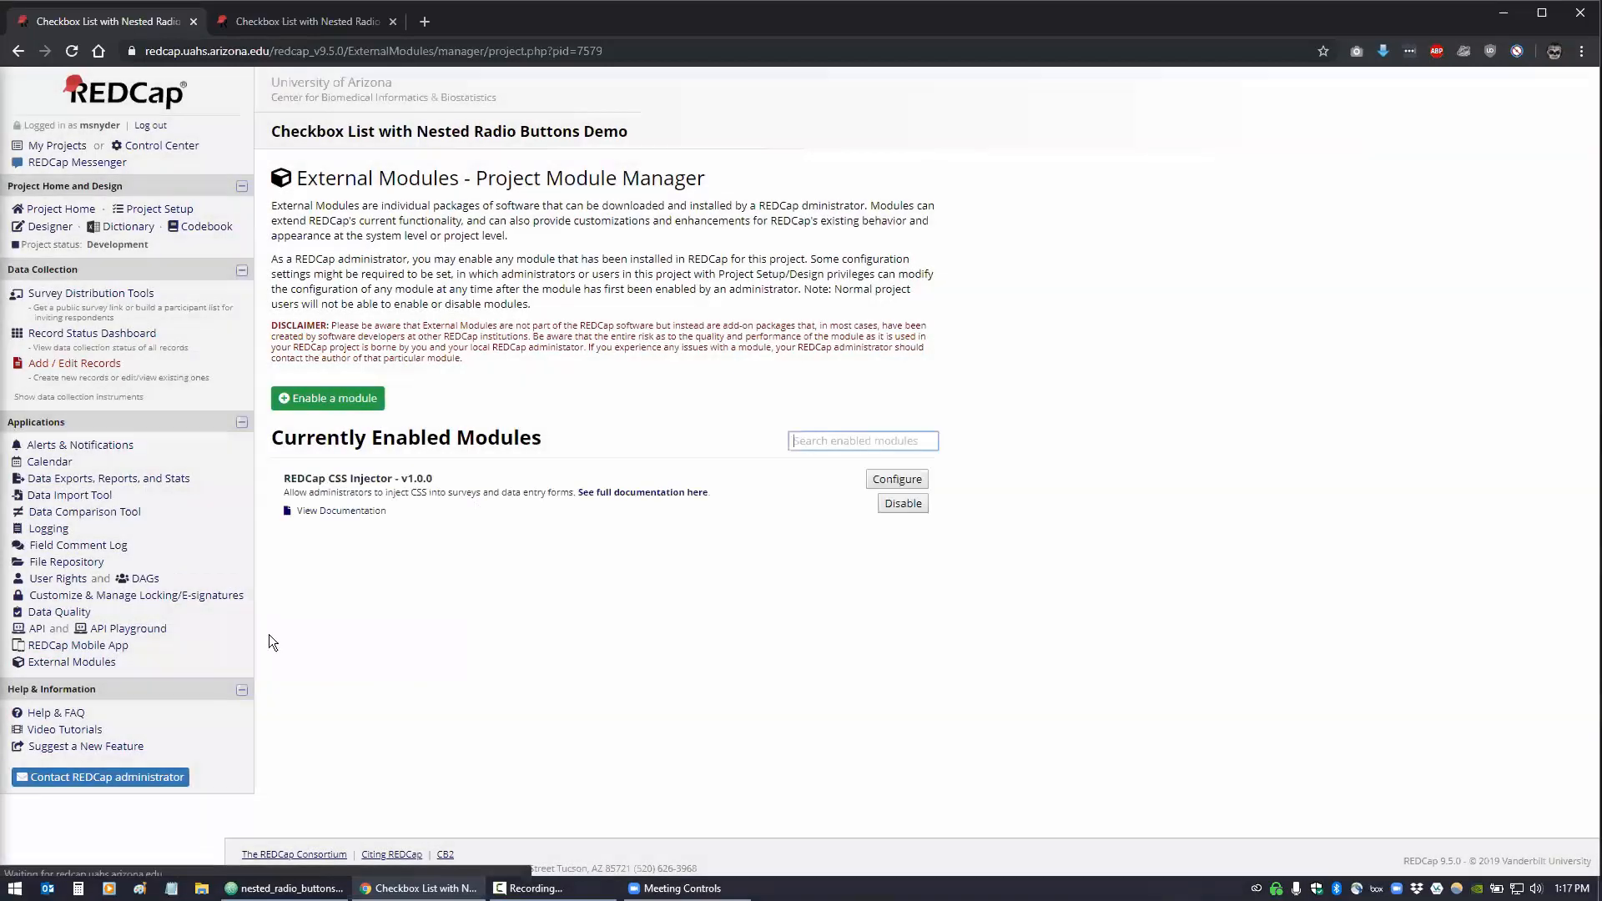
# Open the CSS Injector's configuration and select checkboxes_with_nested_radio_buttons as the form the styles apply to
pyautogui.click(886, 482)
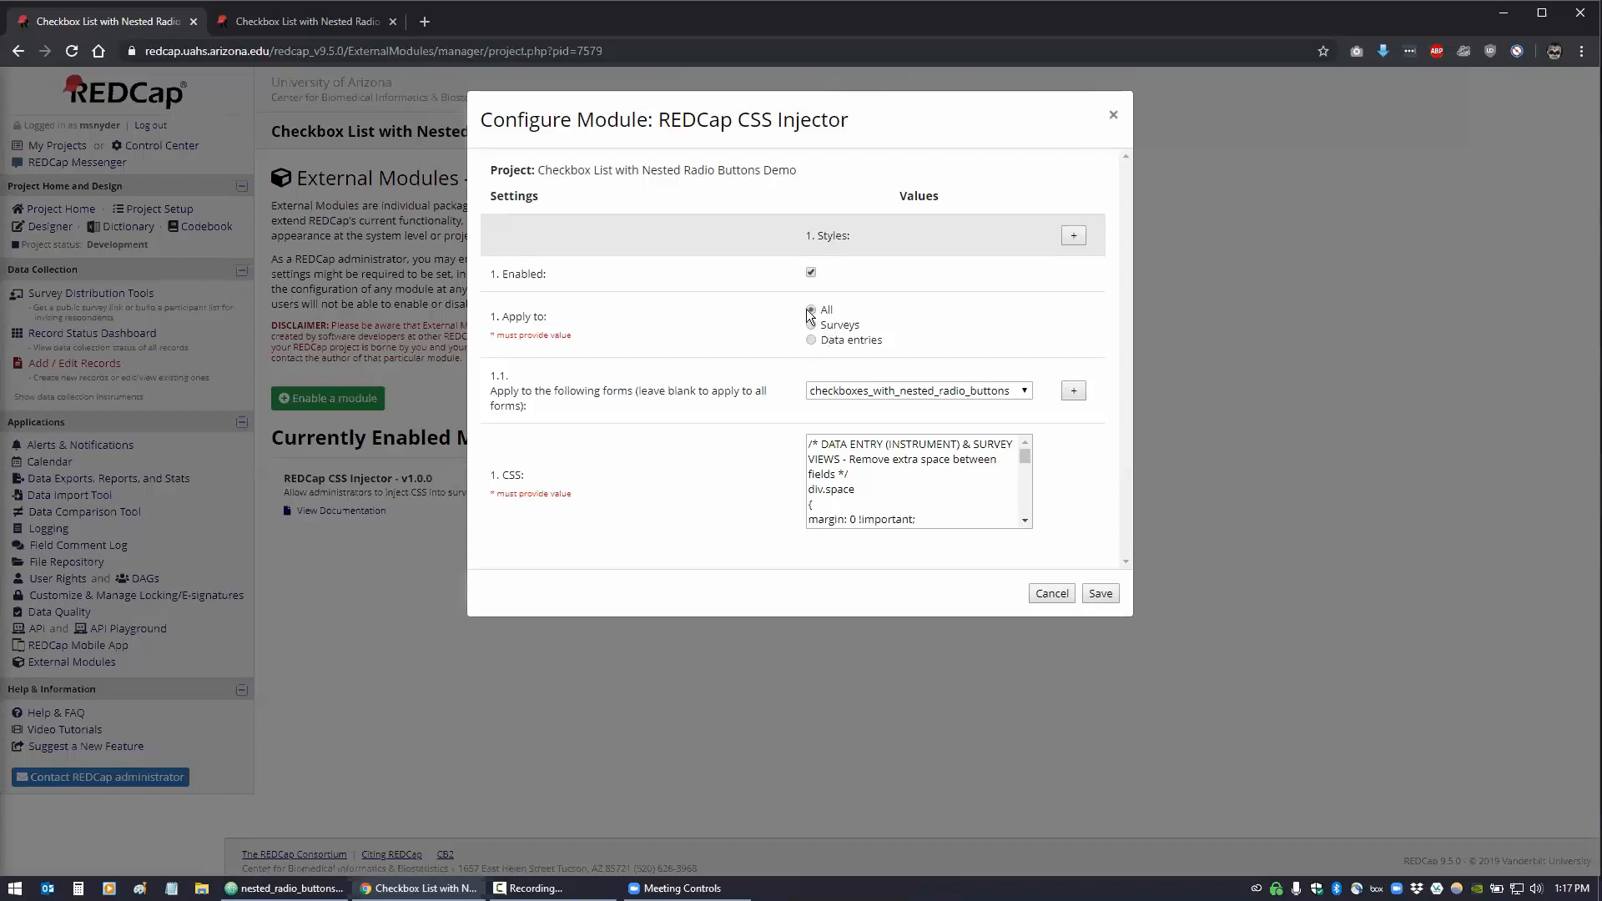
pyautogui.click(822, 392)
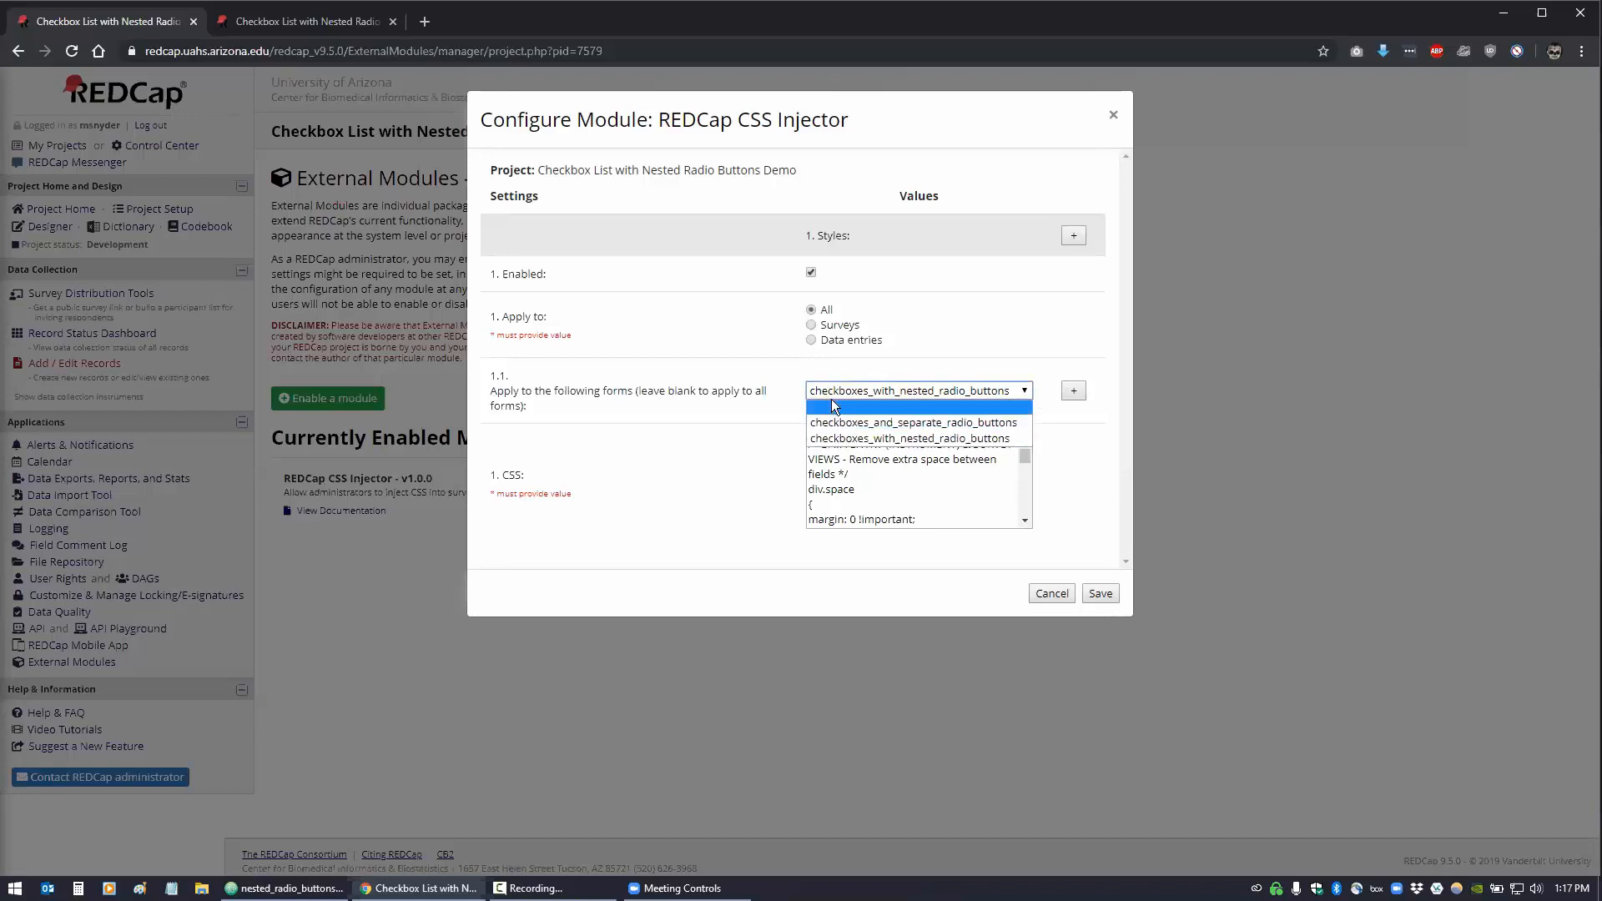
pyautogui.click(909, 438)
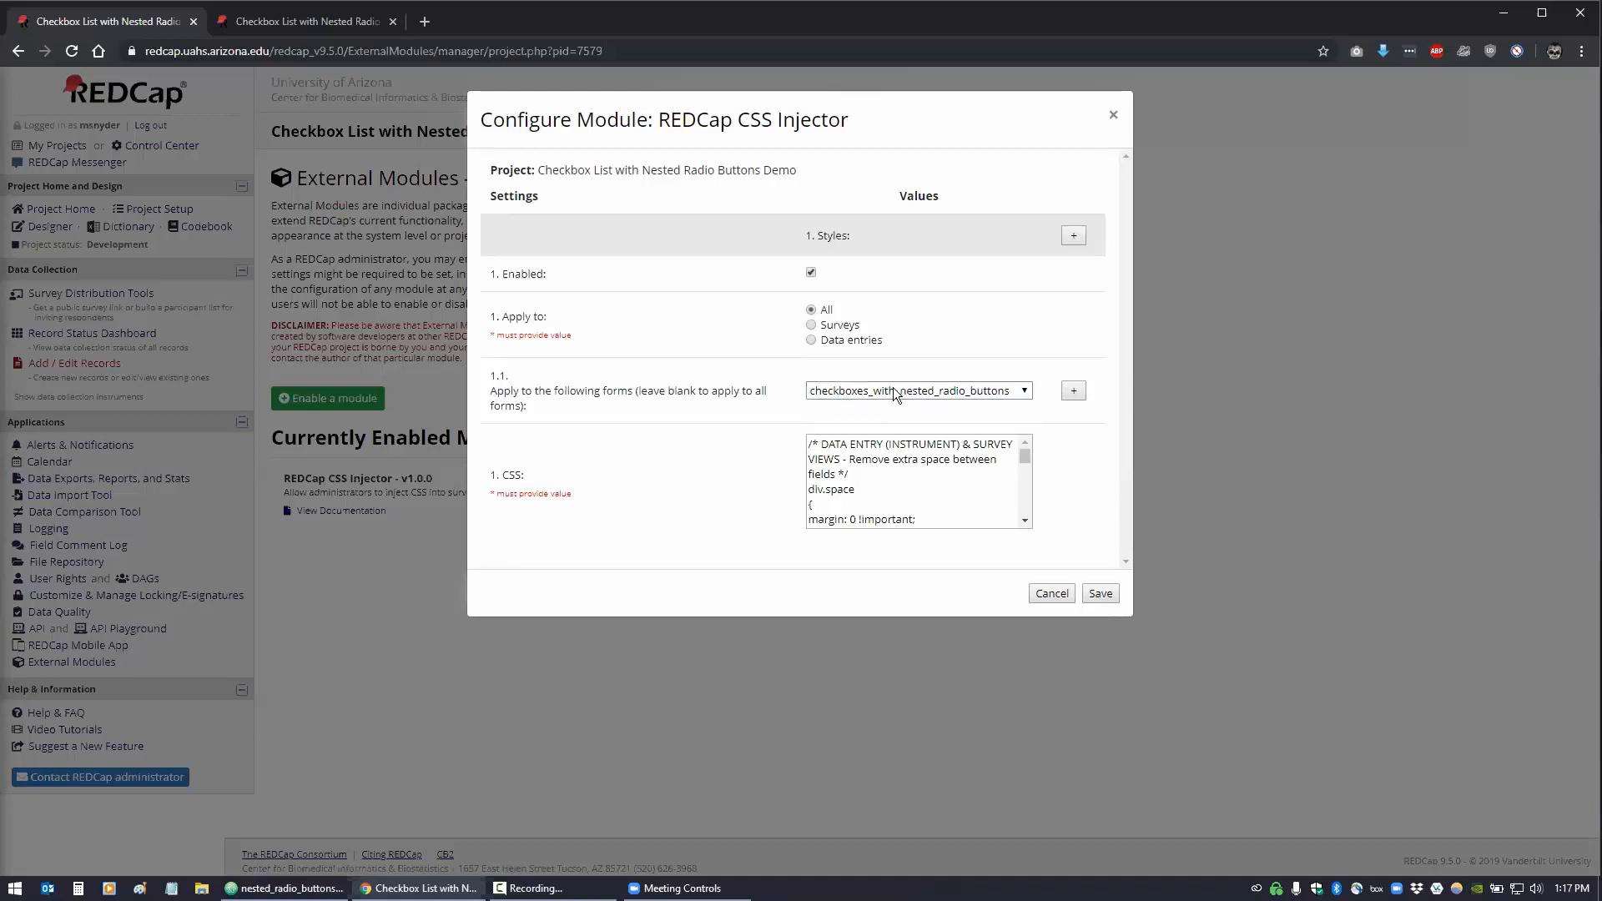
# Review the CSS entered for the module, switch to nested_radio_buttons.css in Atom, and maximize the Atom window
pyautogui.click(852, 459)
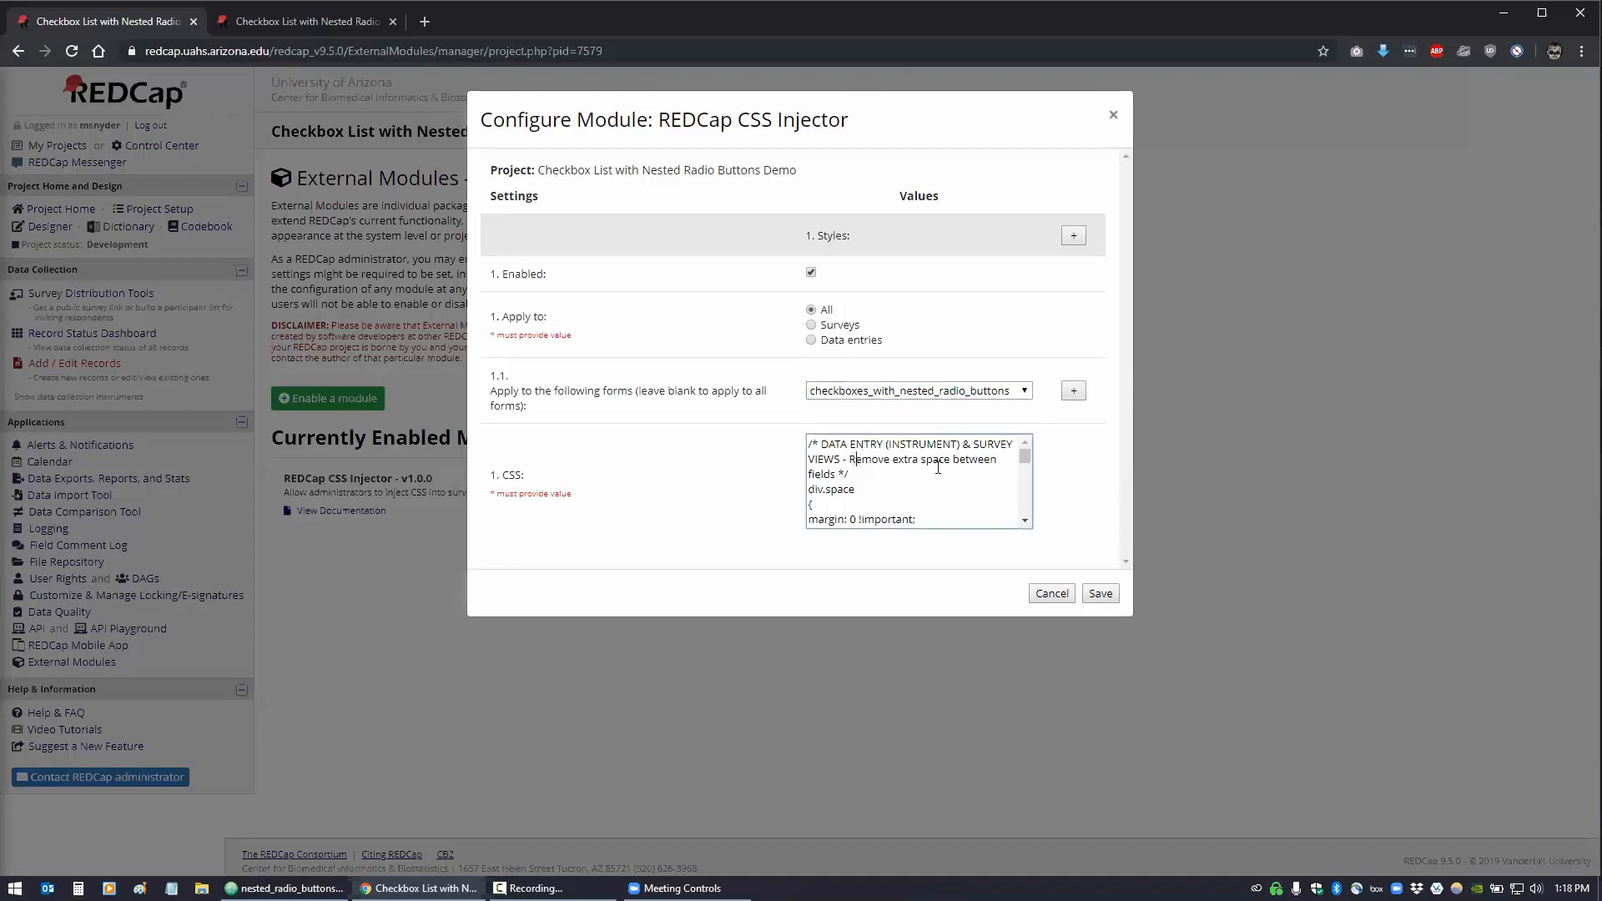
pyautogui.scroll(-10, 1021, 456)
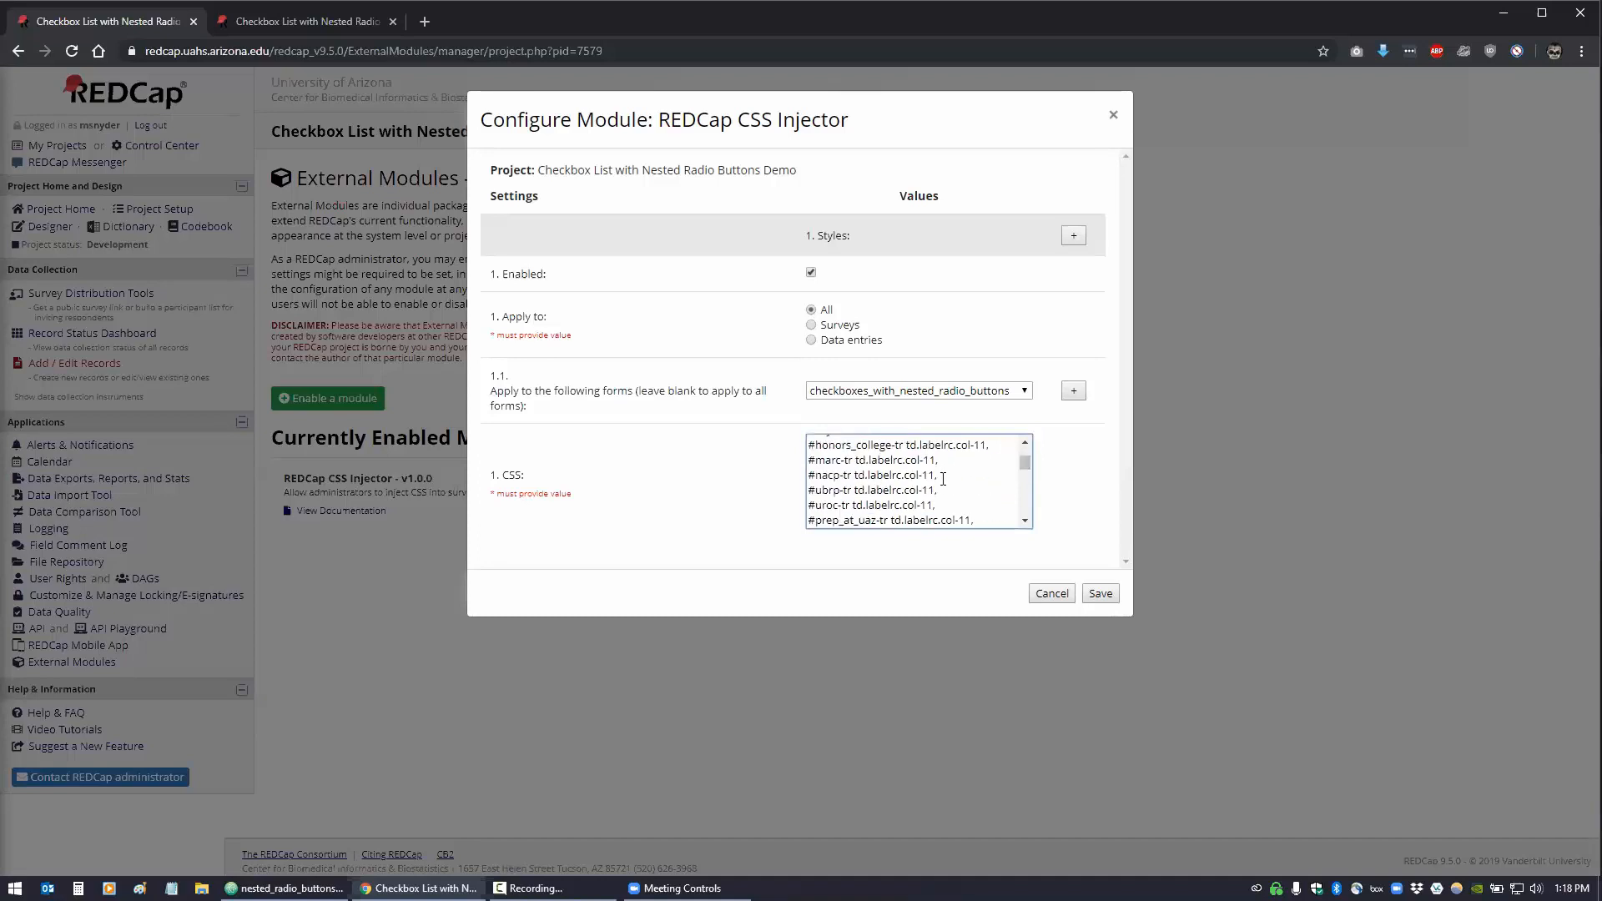
pyautogui.moveTo(284, 887)
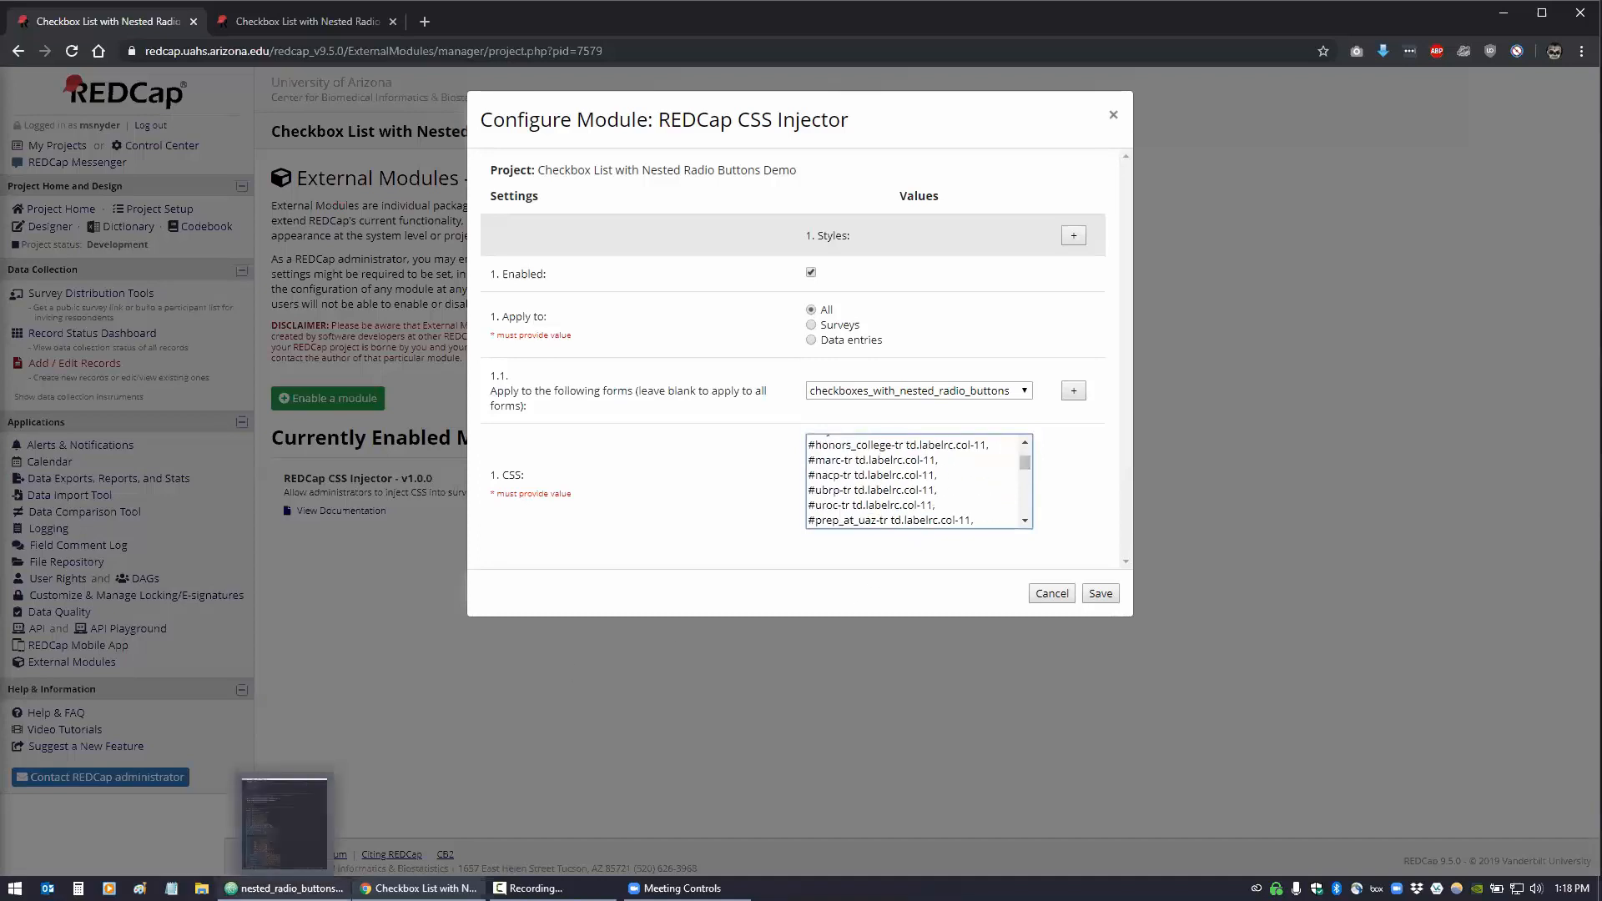
pyautogui.click(284, 822)
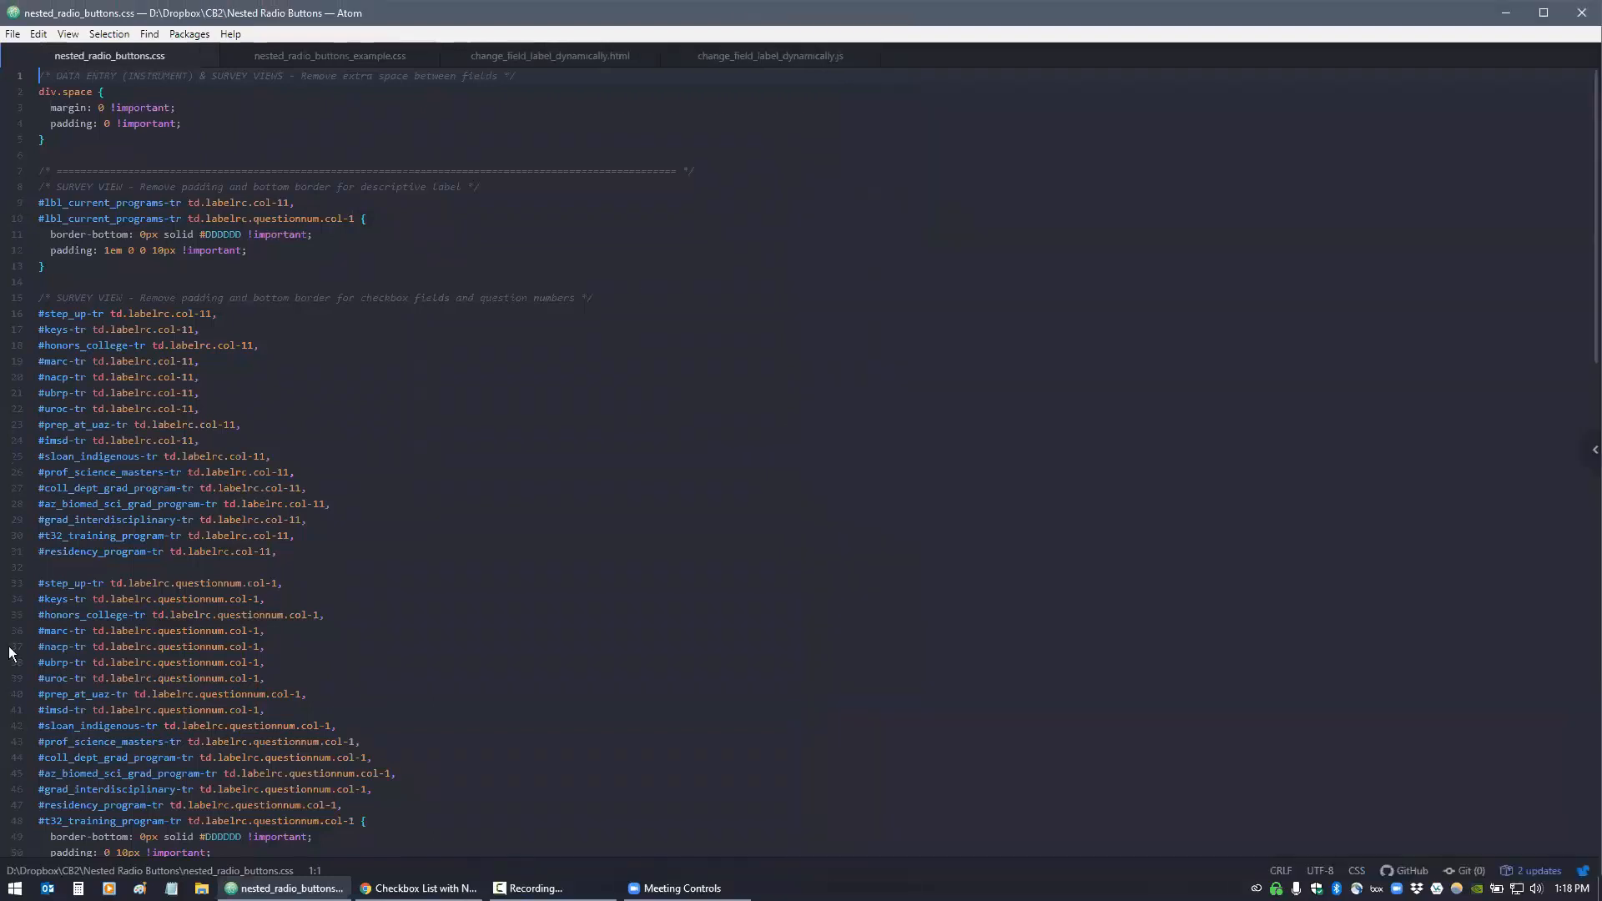
pyautogui.moveTo(799, 52); pyautogui.dragTo(1598, 52)
pyautogui.click(1543, 12)
# Look through the survey view and data entry view rules in nested_radio_buttons.css, returning to the start of the file
pyautogui.click(112, 258)
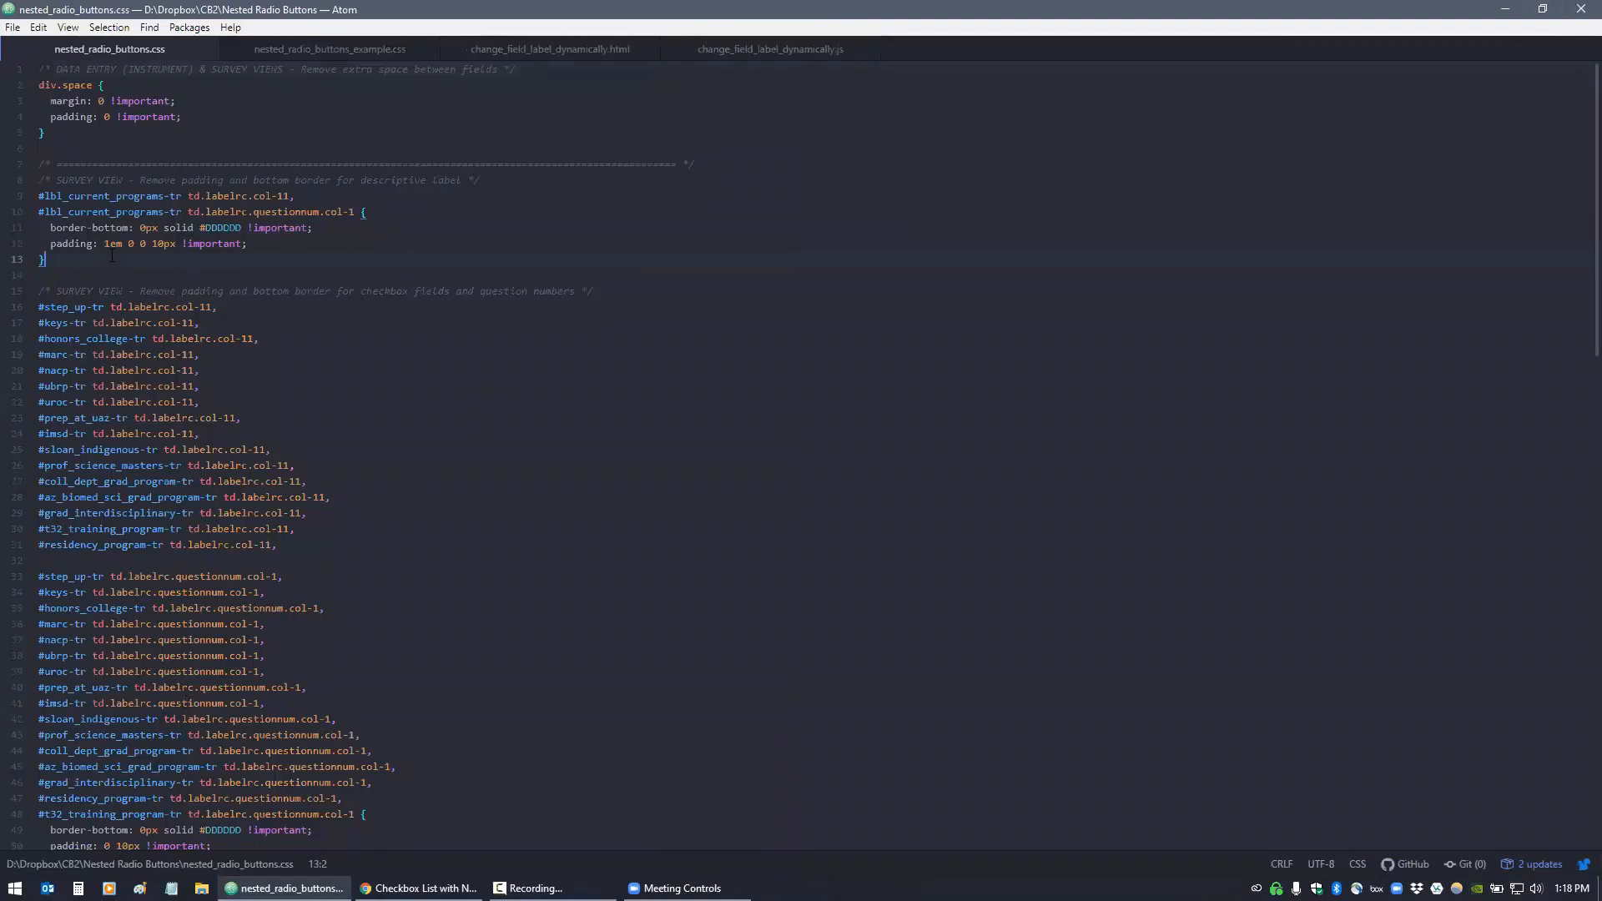
pyautogui.scroll(-1, 111, 256)
pyautogui.scroll(-15, 112, 251)
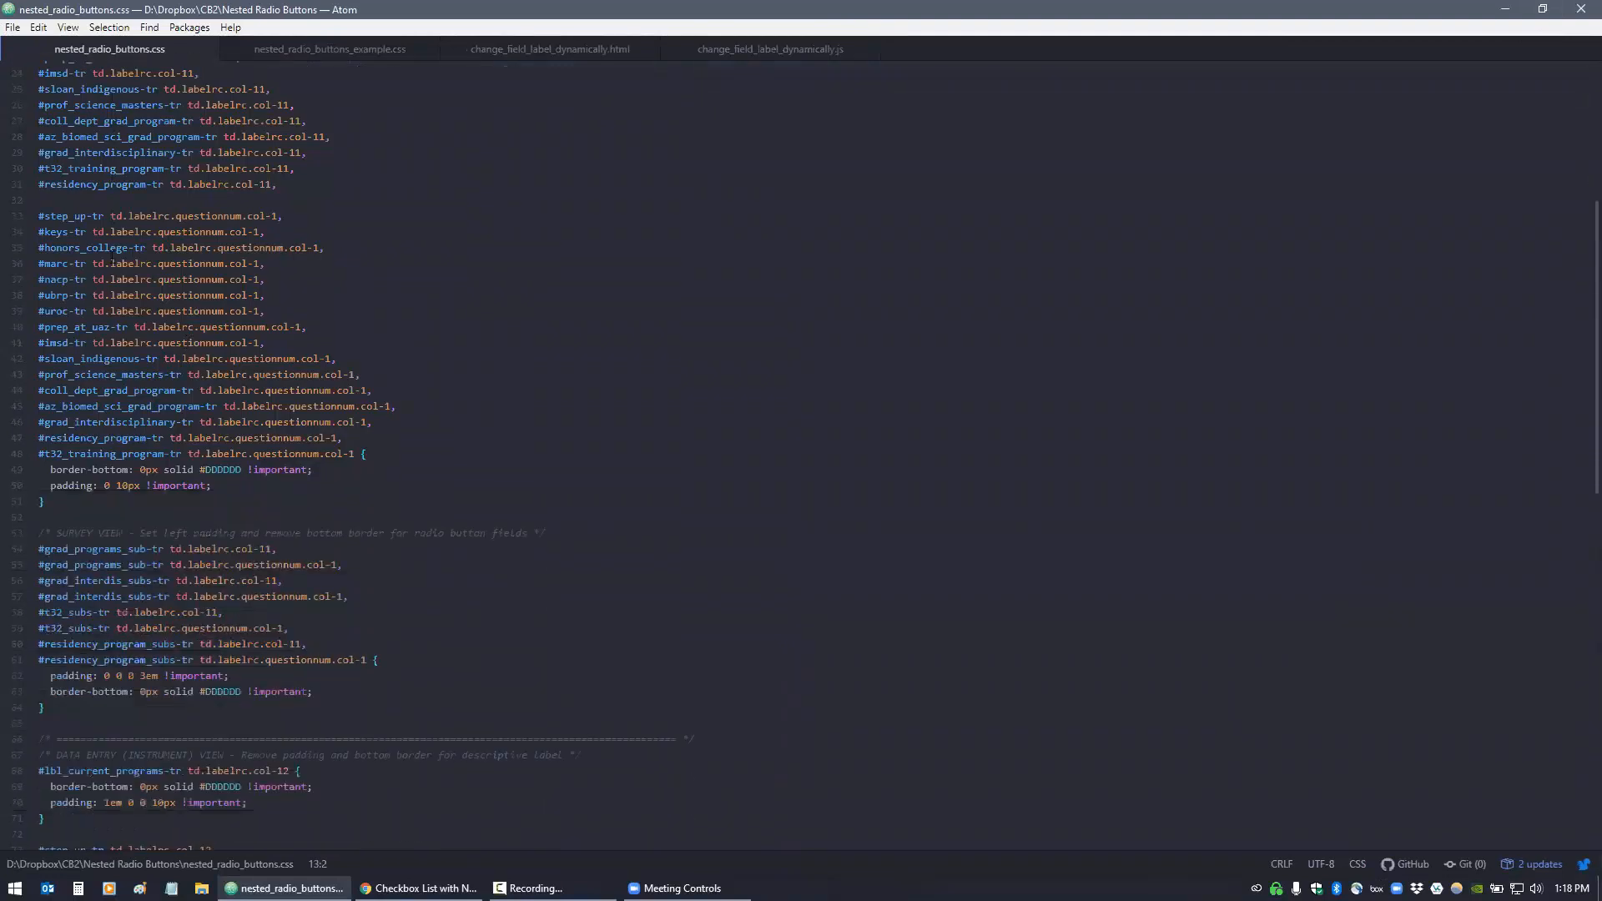
pyautogui.scroll(-14, 112, 258)
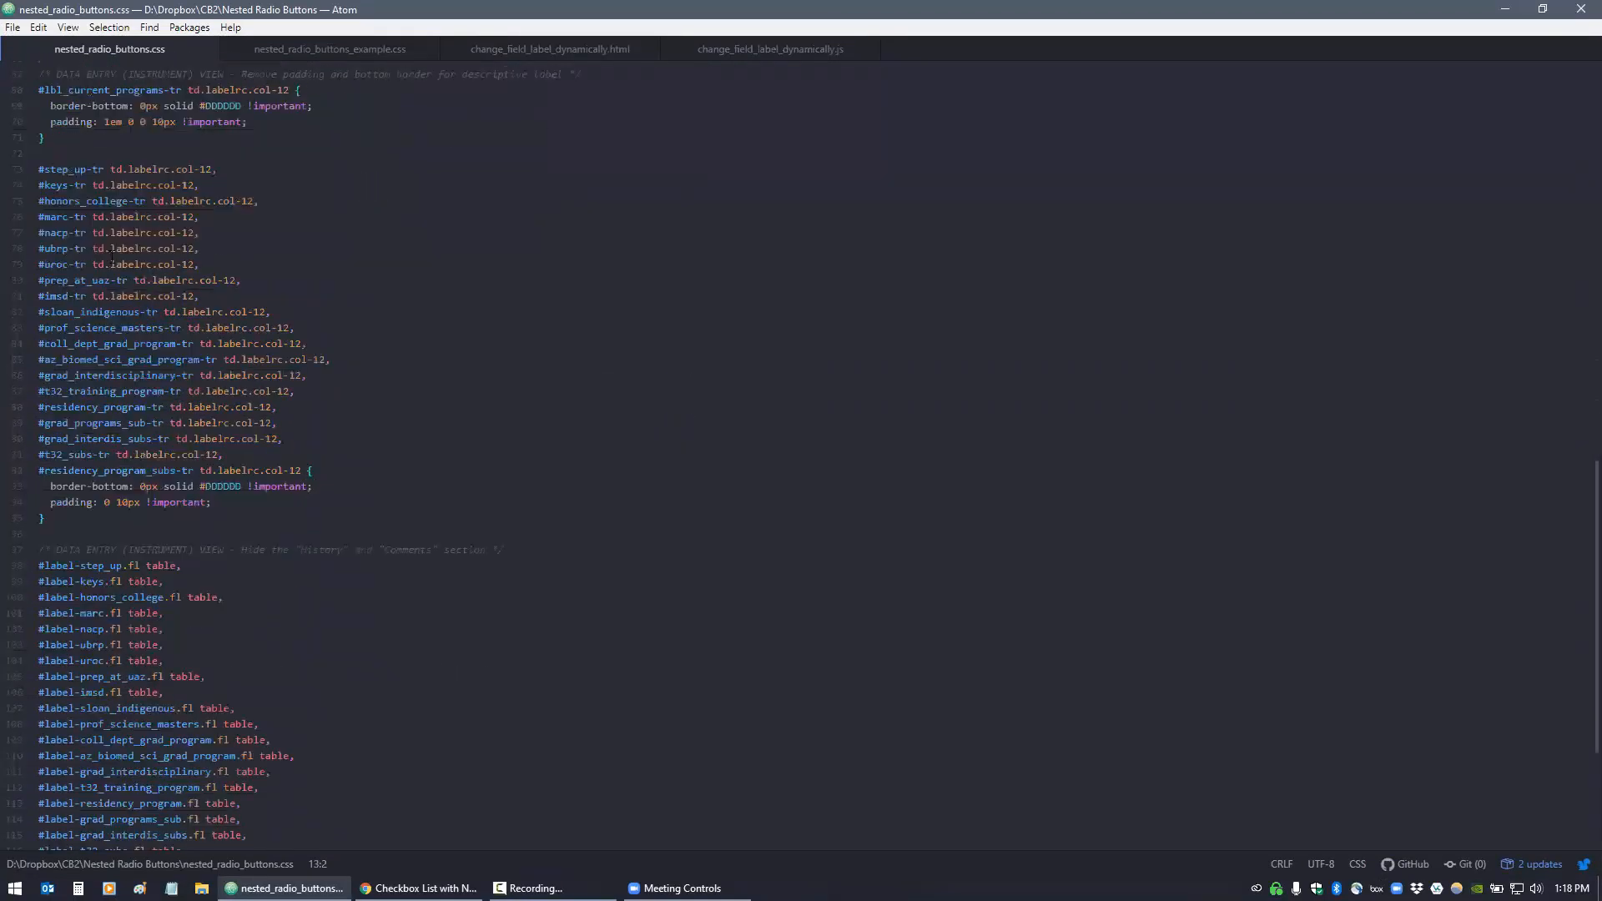
pyautogui.scroll(20, 112, 256)
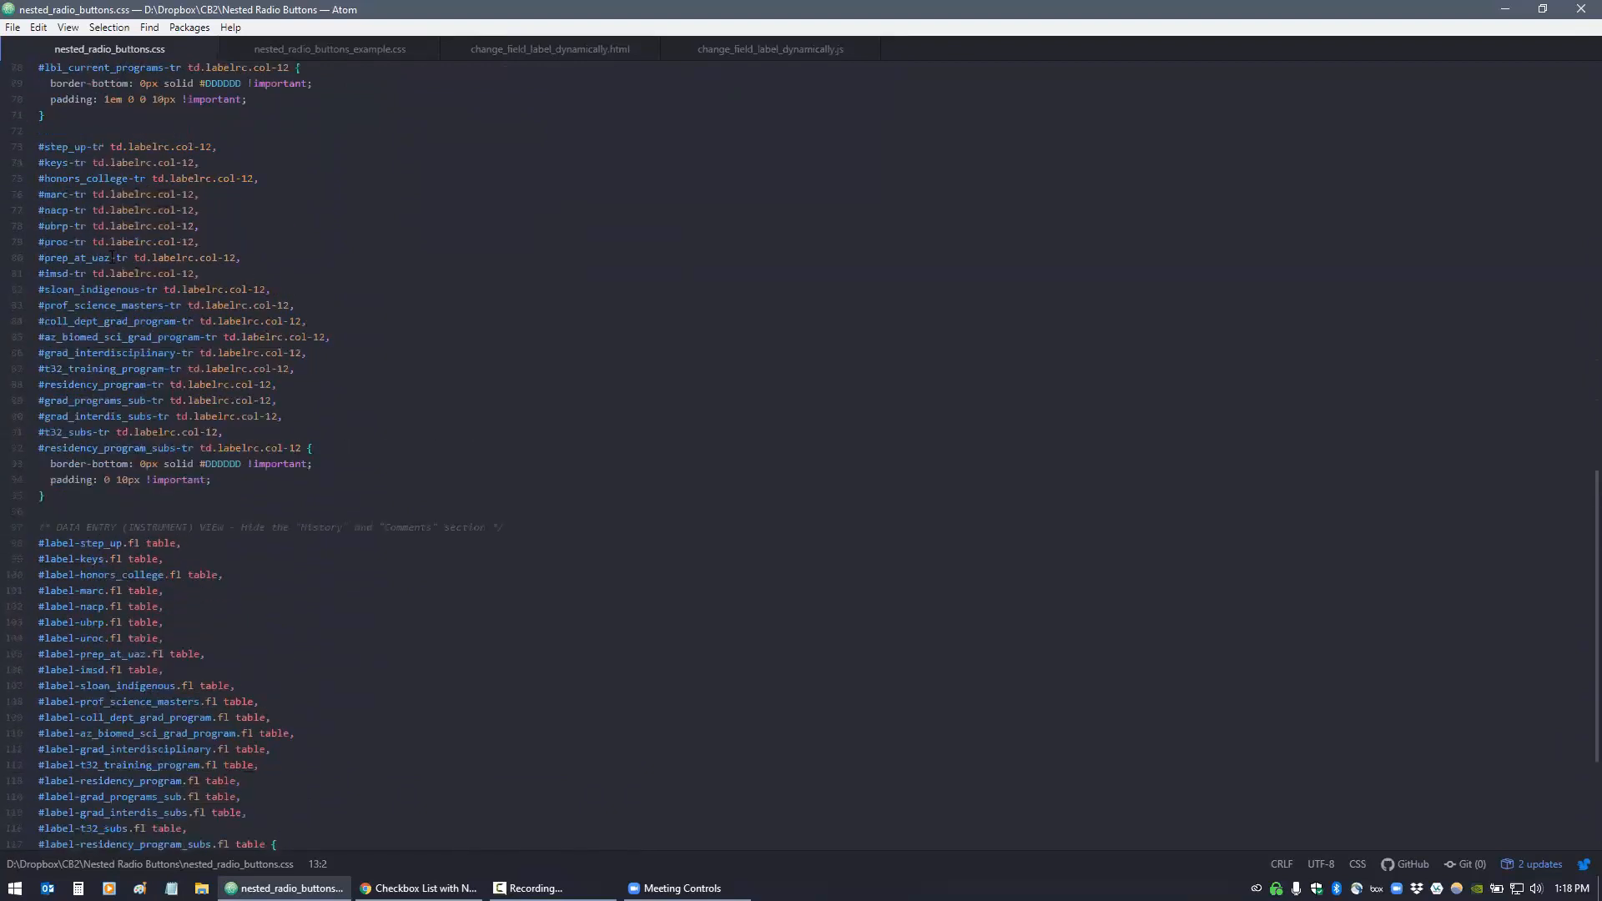
pyautogui.scroll(10, 111, 256)
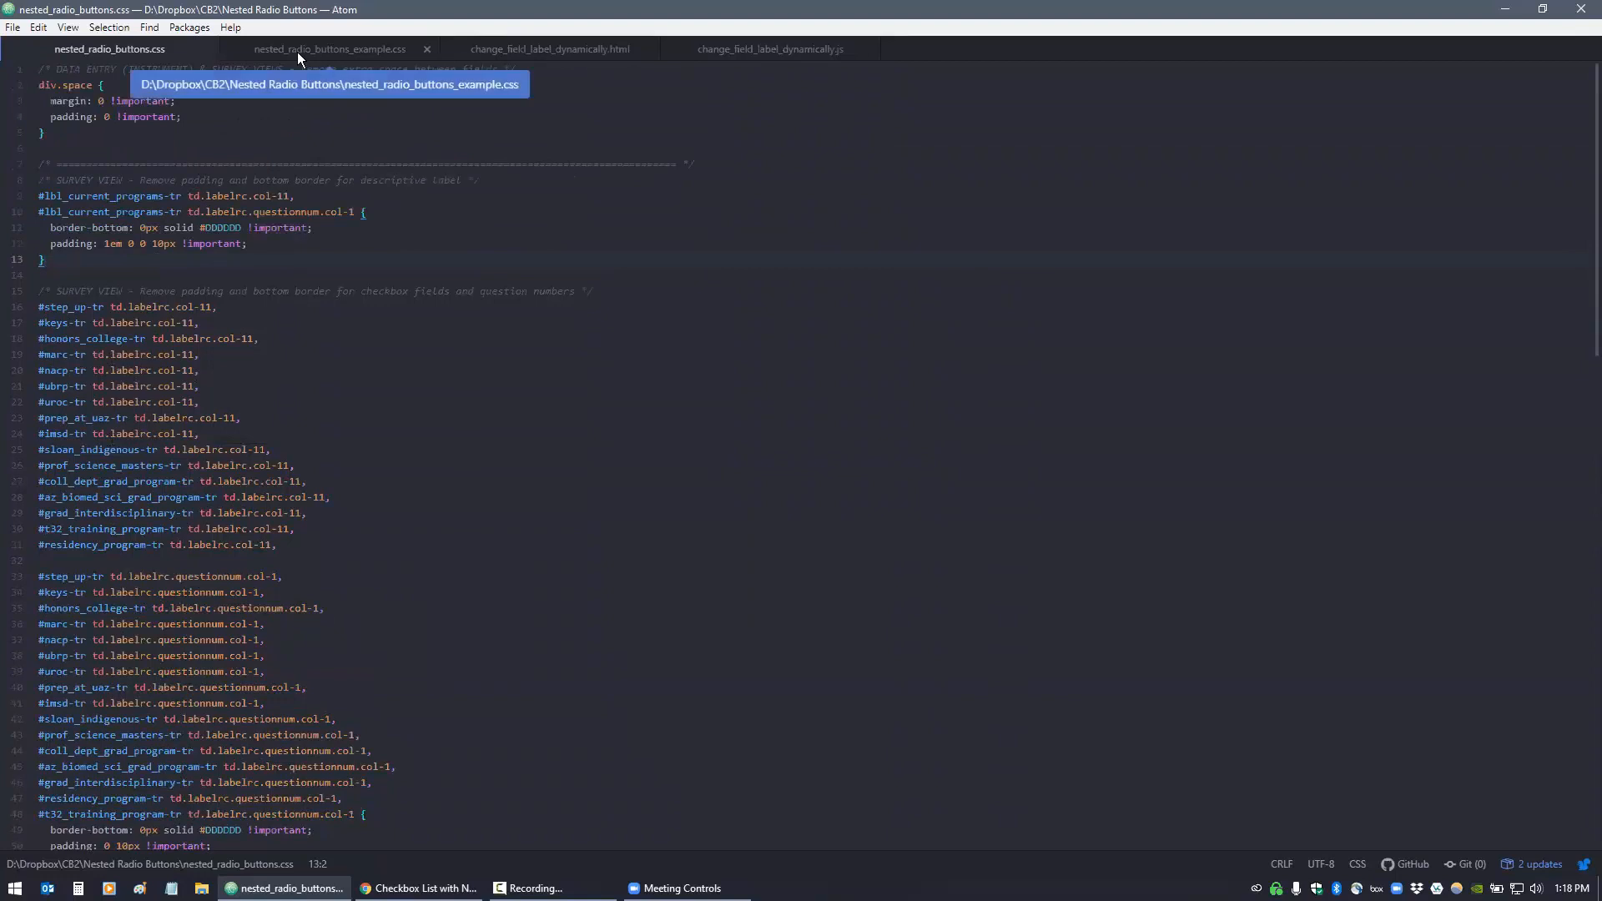
# Open nested_radio_buttons_example.css and highlight the div.space rule that removes extra space between fields
pyautogui.click(297, 52)
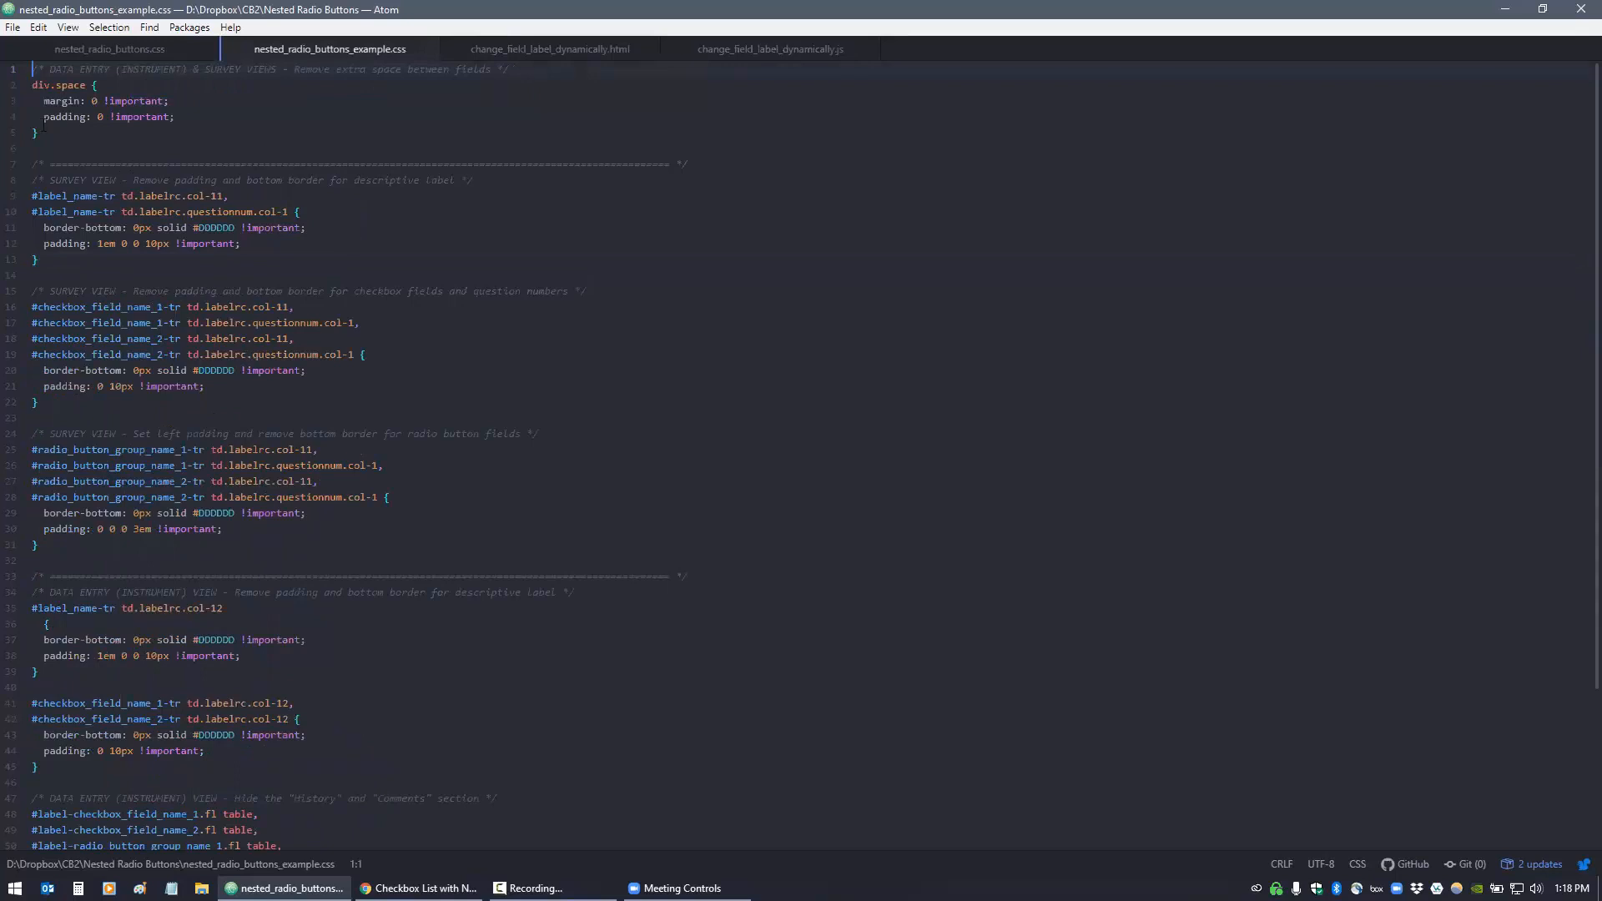
pyautogui.moveTo(12, 117); pyautogui.dragTo(11, 80)
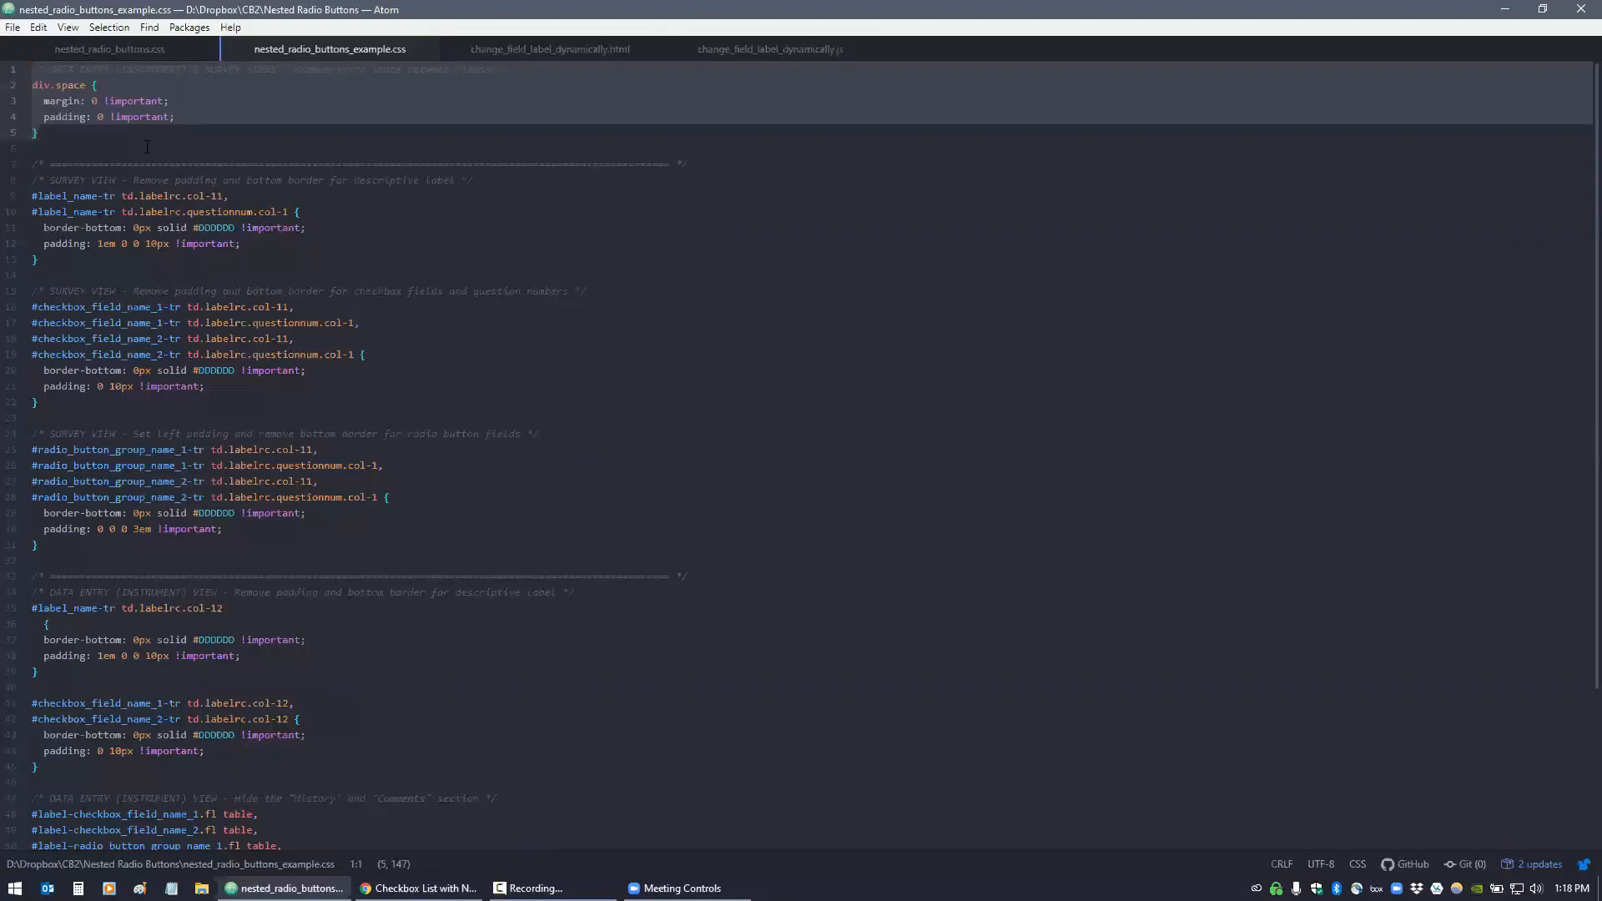
pyautogui.click(147, 147)
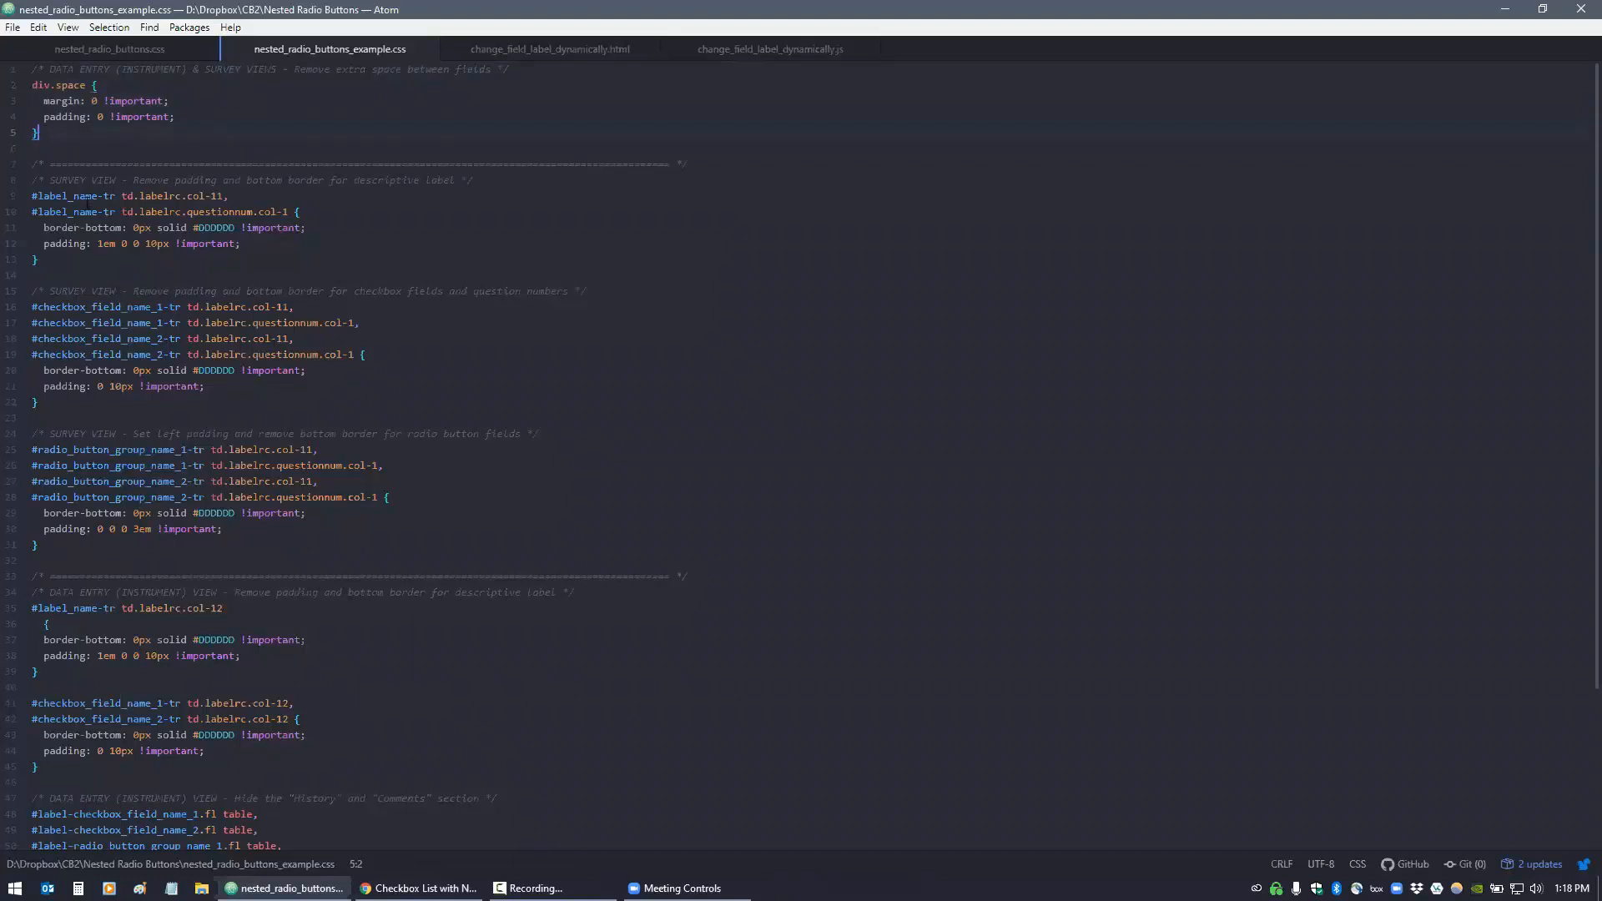
# Highlight the border-bottom and padding declarations in the survey view rule for the descriptive label
pyautogui.click(65, 260)
pyautogui.tripleClick(151, 228)
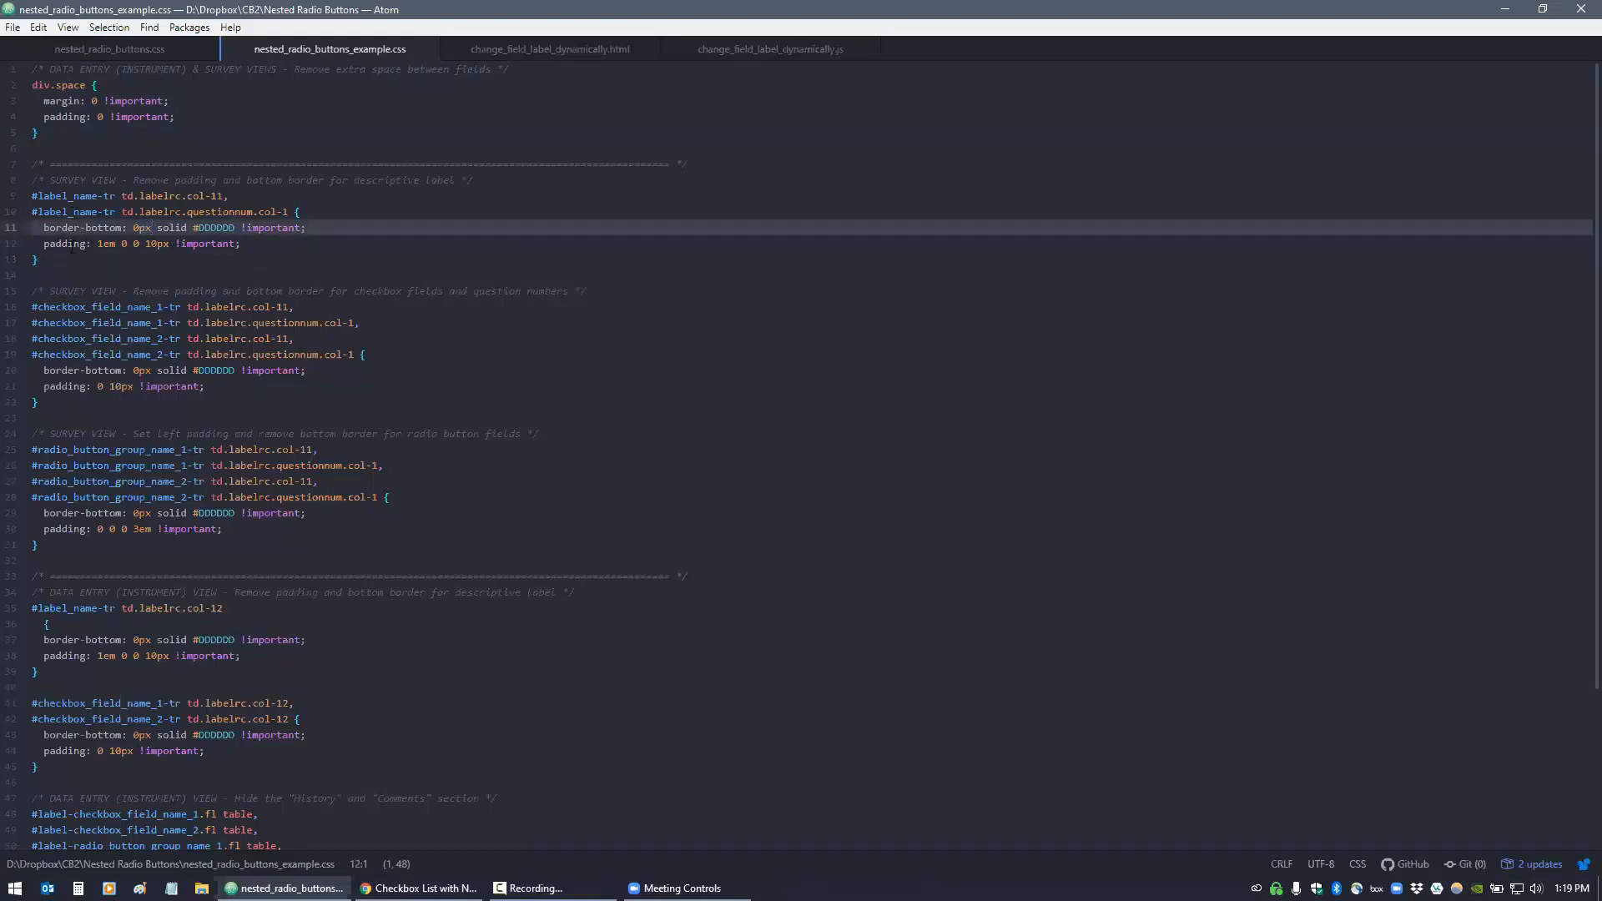
pyautogui.tripleClick(210, 244)
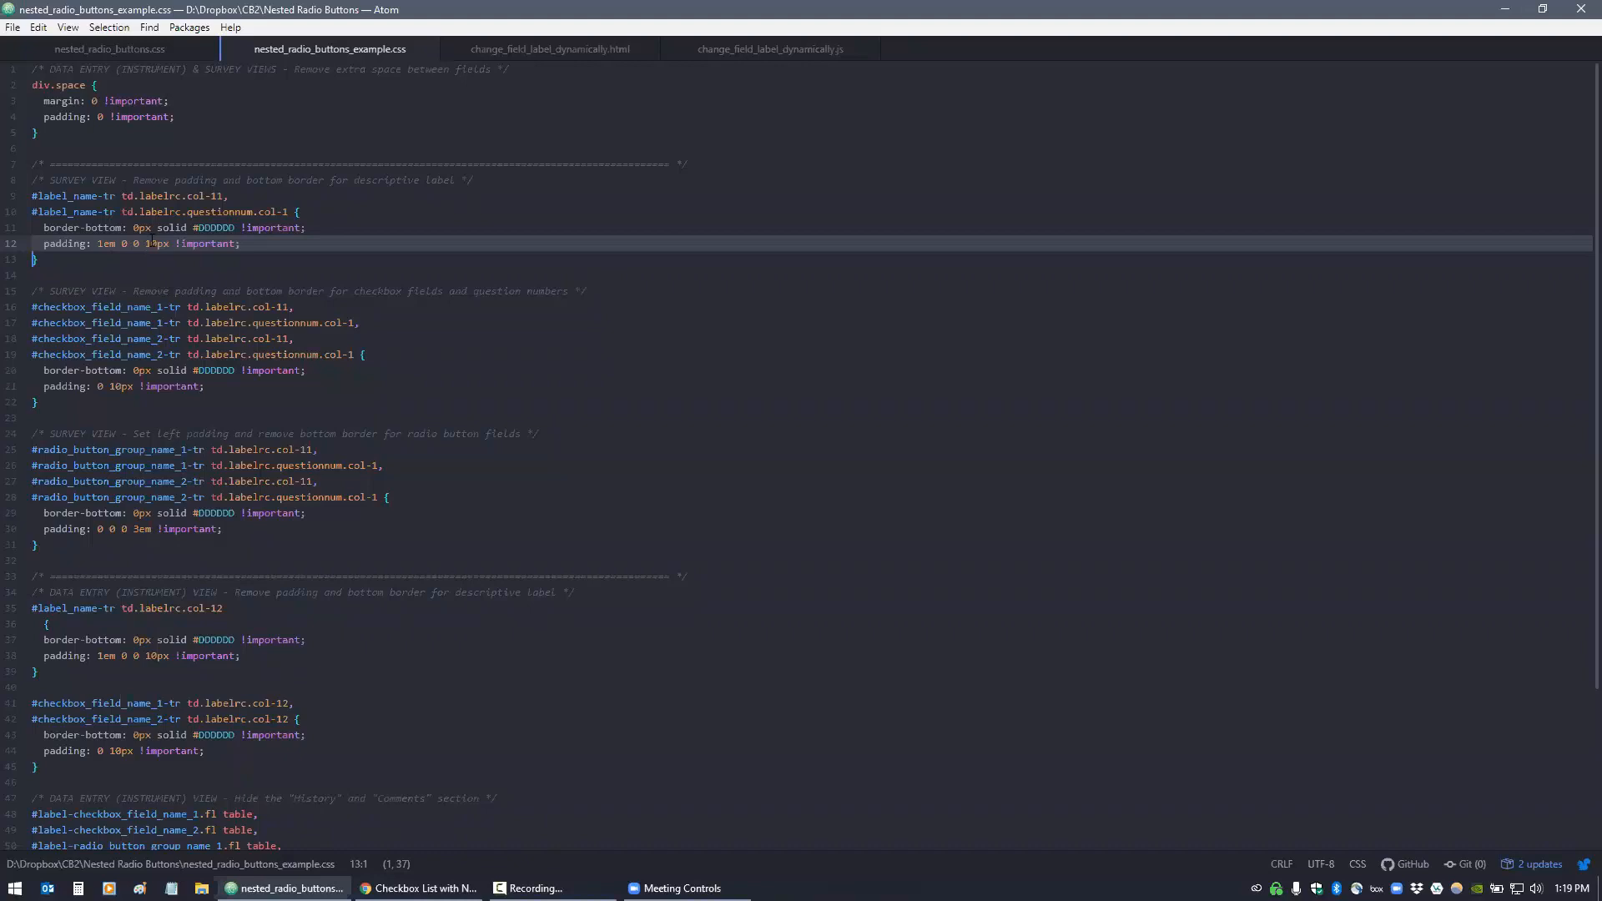
pyautogui.click(107, 263)
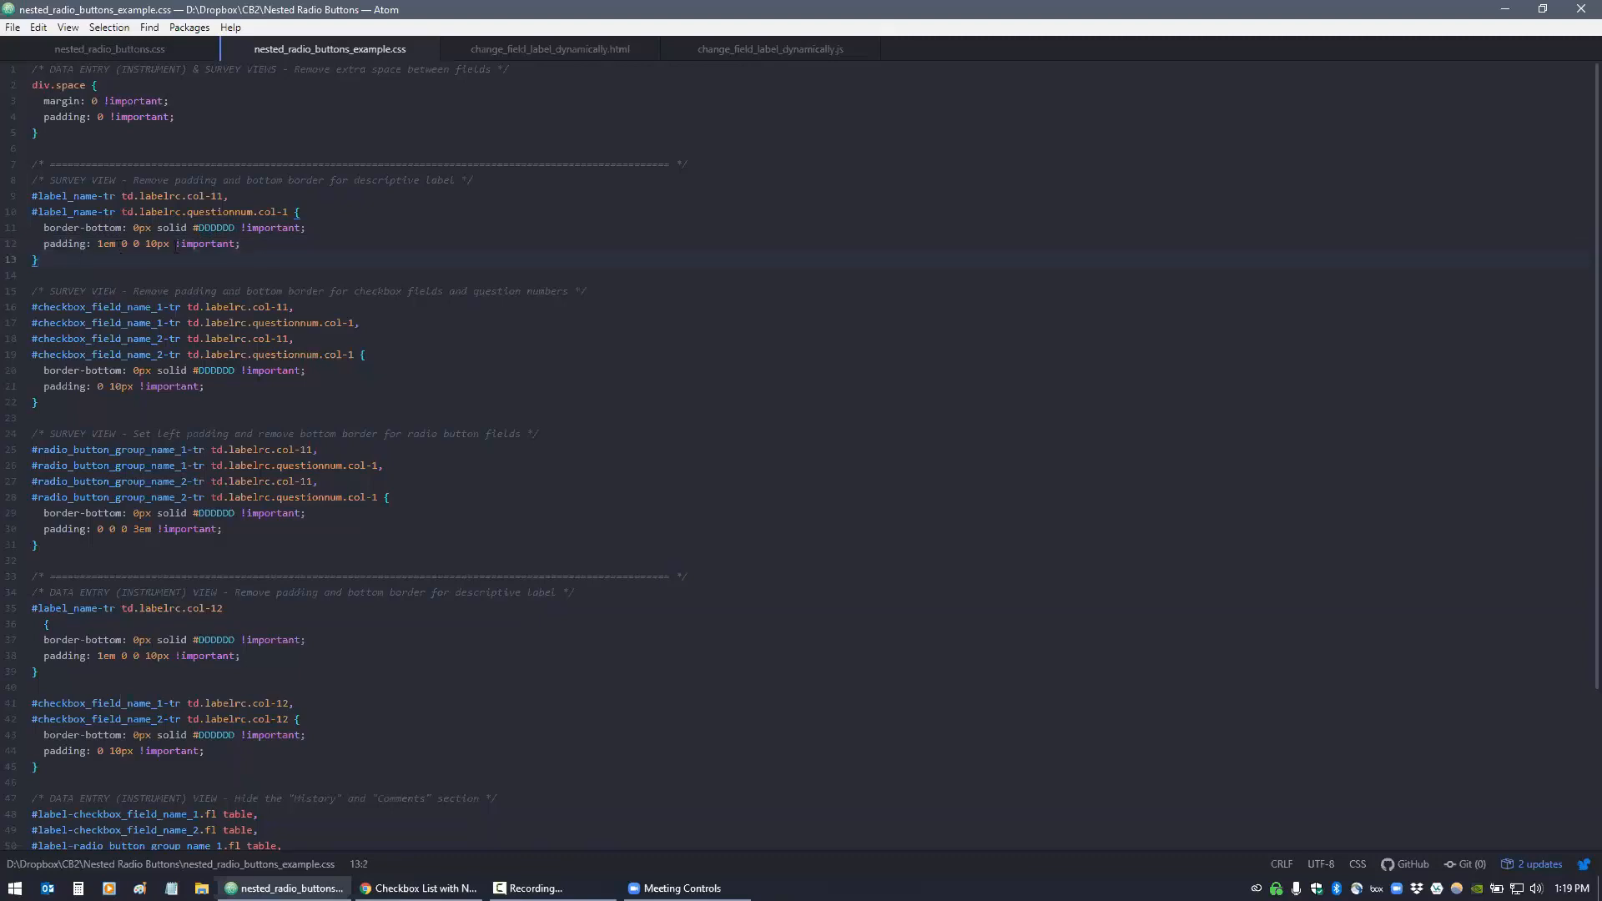
pyautogui.moveTo(240, 242); pyautogui.dragTo(31, 243)
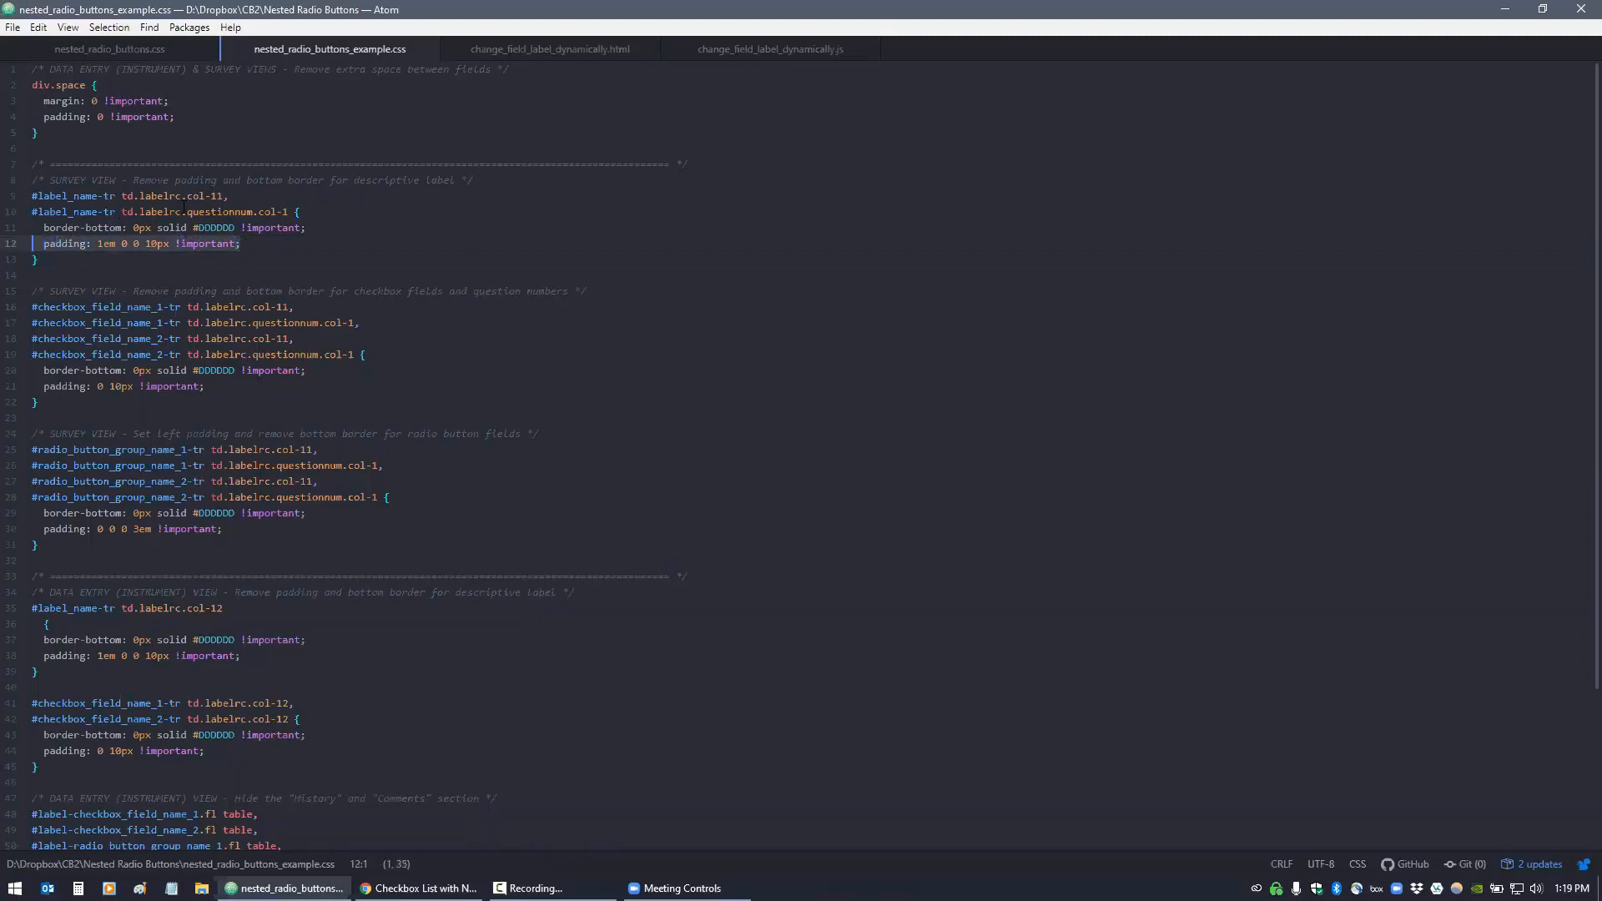
# Examine the two #label_name-tr selectors of the survey view descriptive label rule, highlighting their field name, -tr suffix and cell class parts
pyautogui.click(182, 212)
pyautogui.moveTo(303, 211); pyautogui.dragTo(57, 196)
pyautogui.click(57, 196)
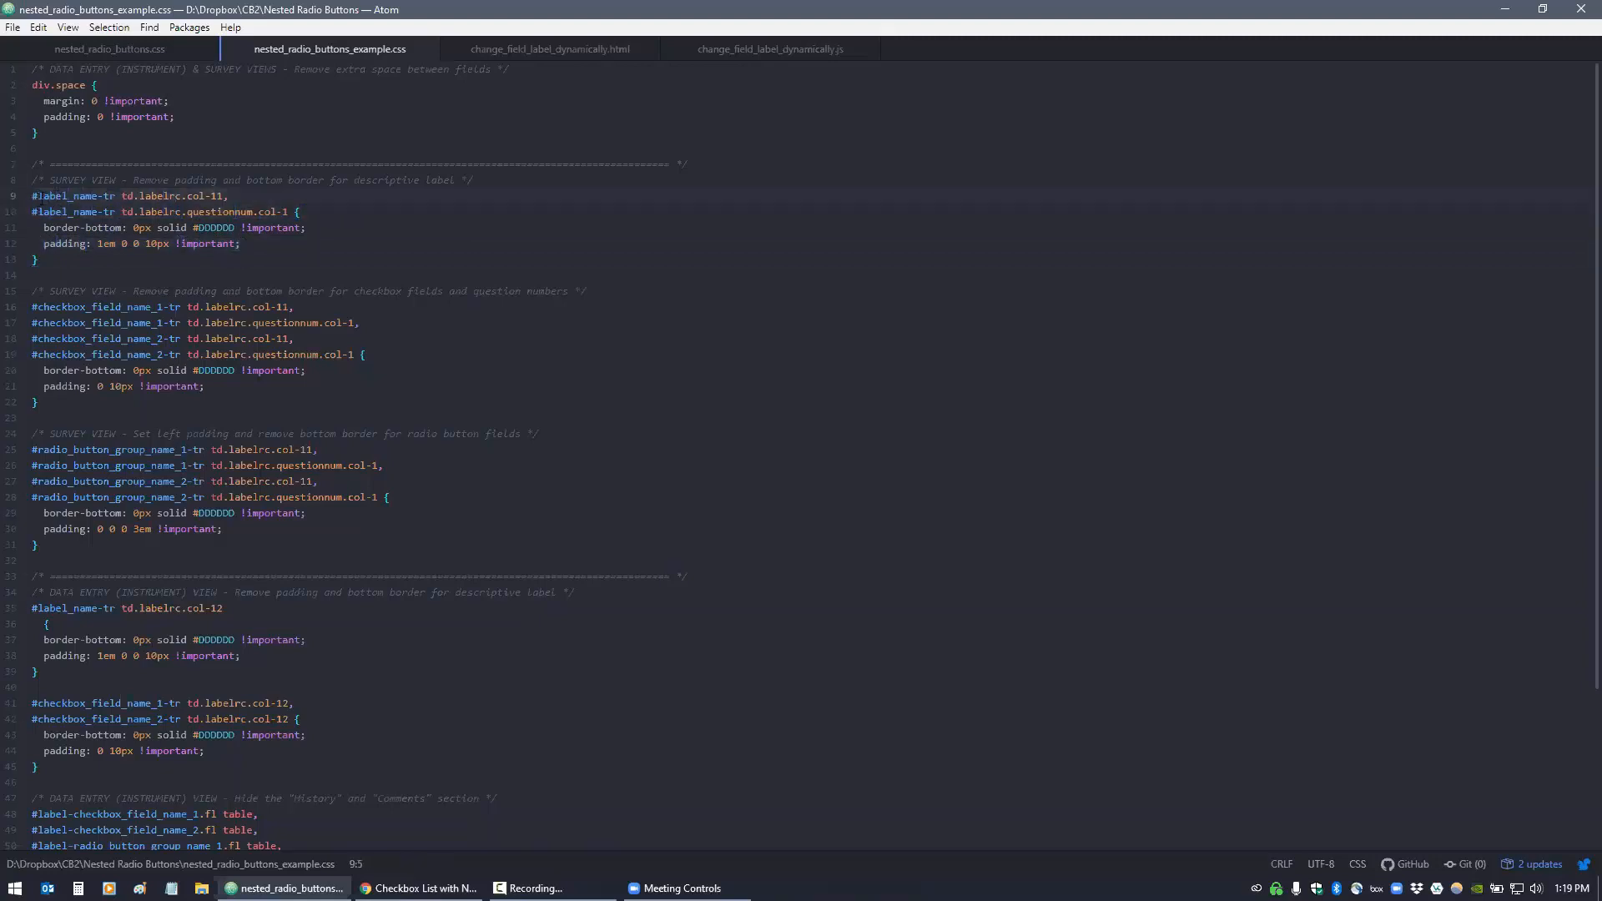
pyautogui.hotkey('ctrl', 'shift', 'Right')
pyautogui.click(70, 197)
pyautogui.moveTo(104, 198); pyautogui.dragTo(116, 197)
pyautogui.click(140, 199)
pyautogui.moveTo(123, 197); pyautogui.dragTo(224, 195)
pyautogui.moveTo(122, 212); pyautogui.dragTo(30, 205)
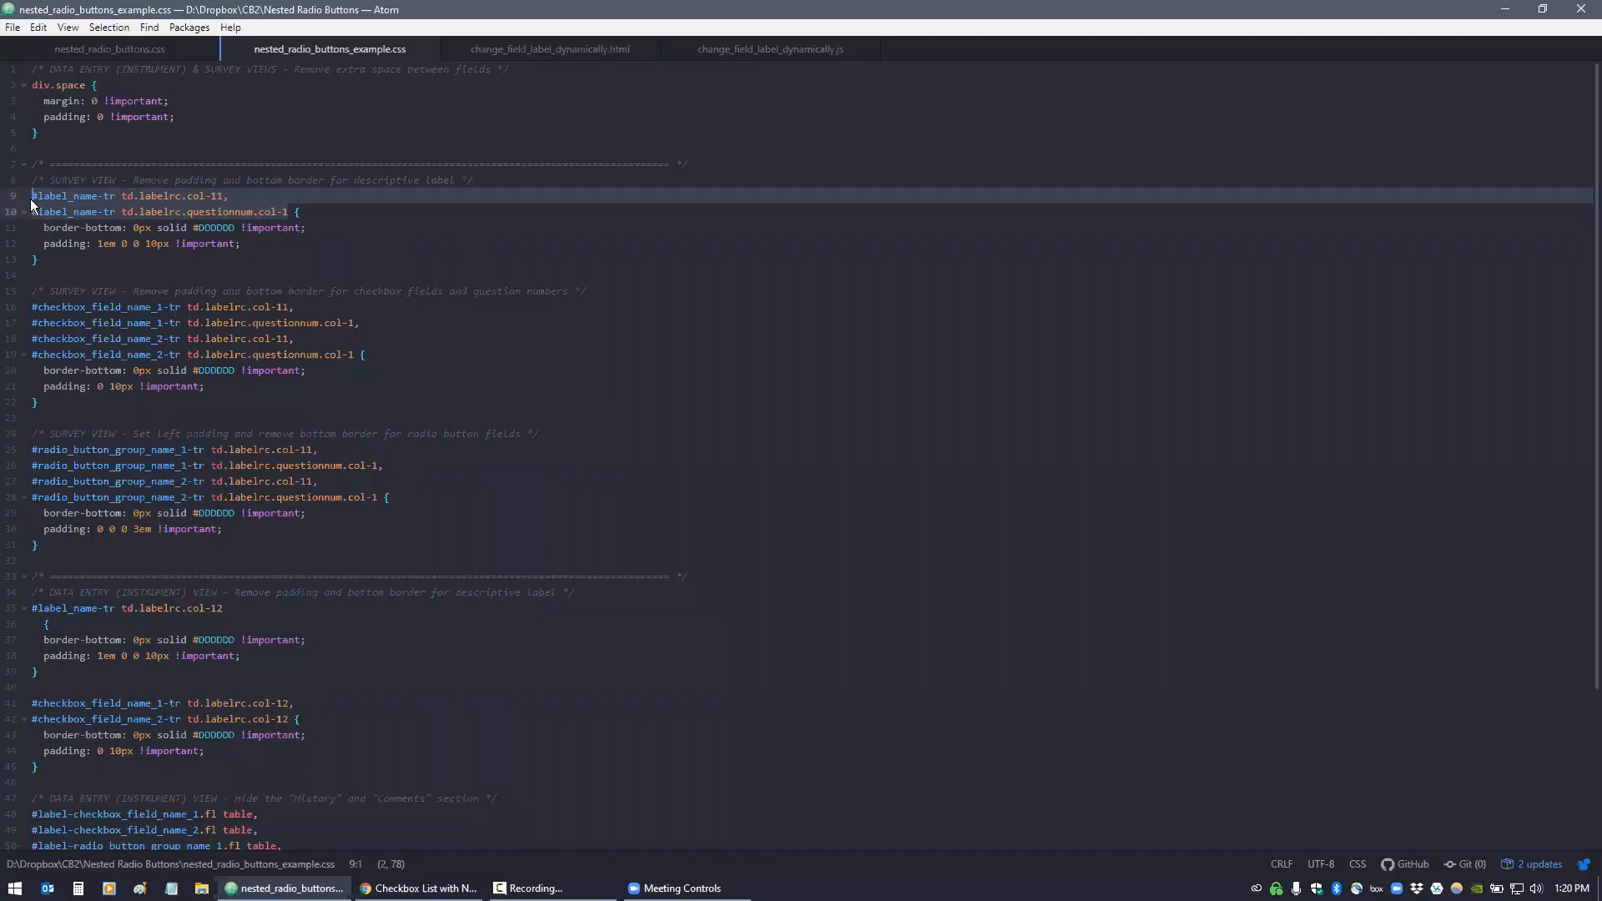
pyautogui.click(125, 274)
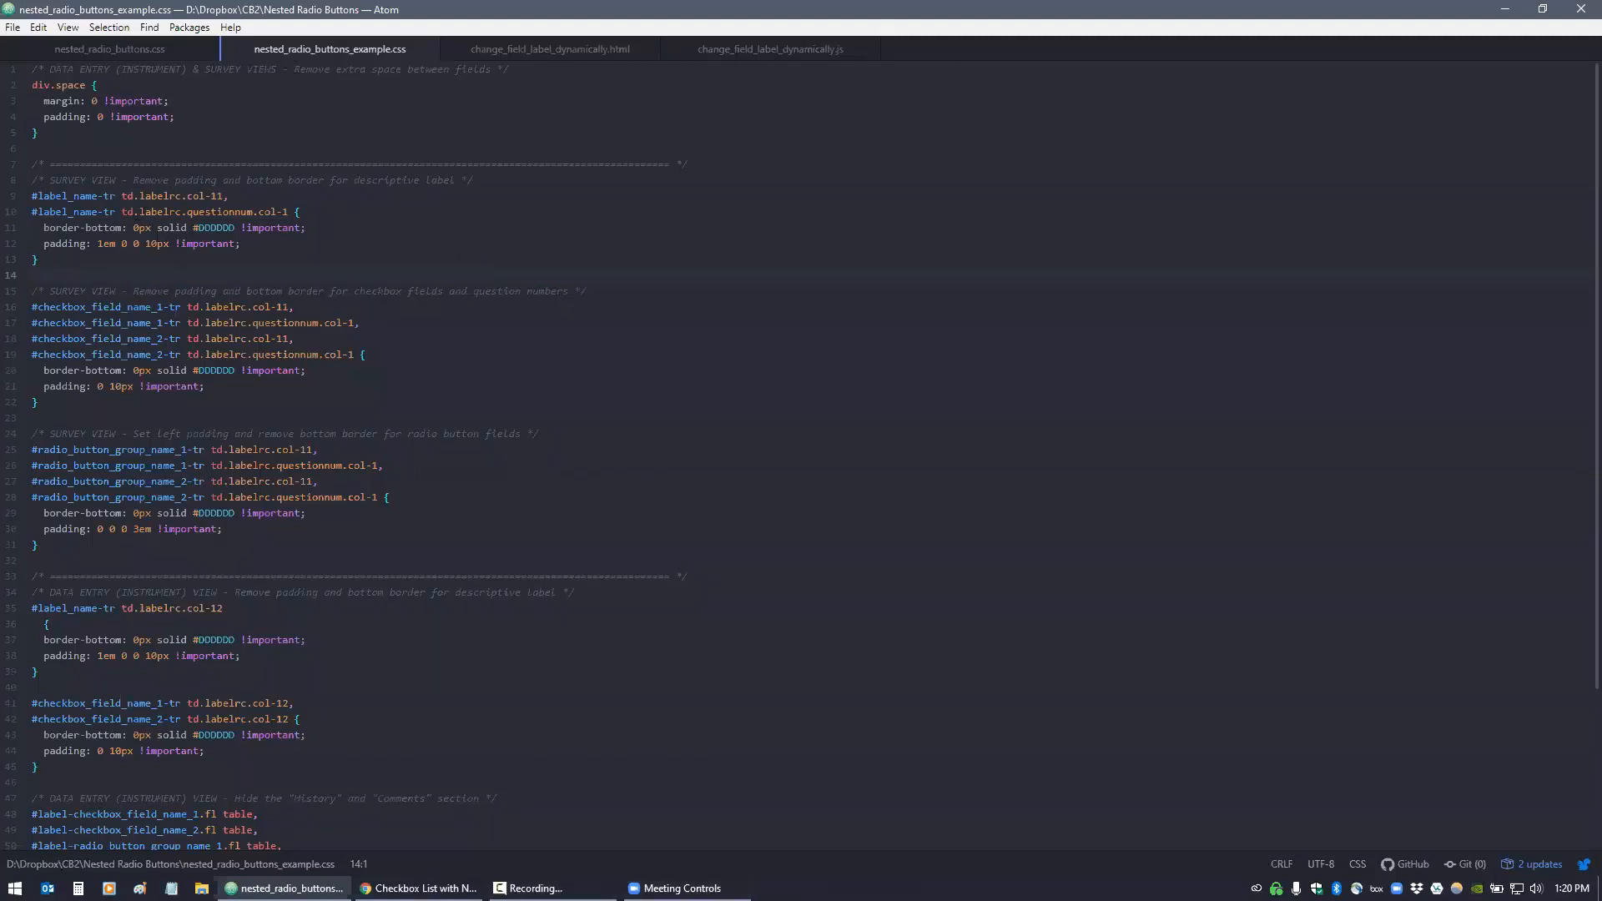
# Switch back to Chrome, save the CSS Injector configuration, and reload the survey page
pyautogui.click(432, 886)
pyautogui.click(1100, 593)
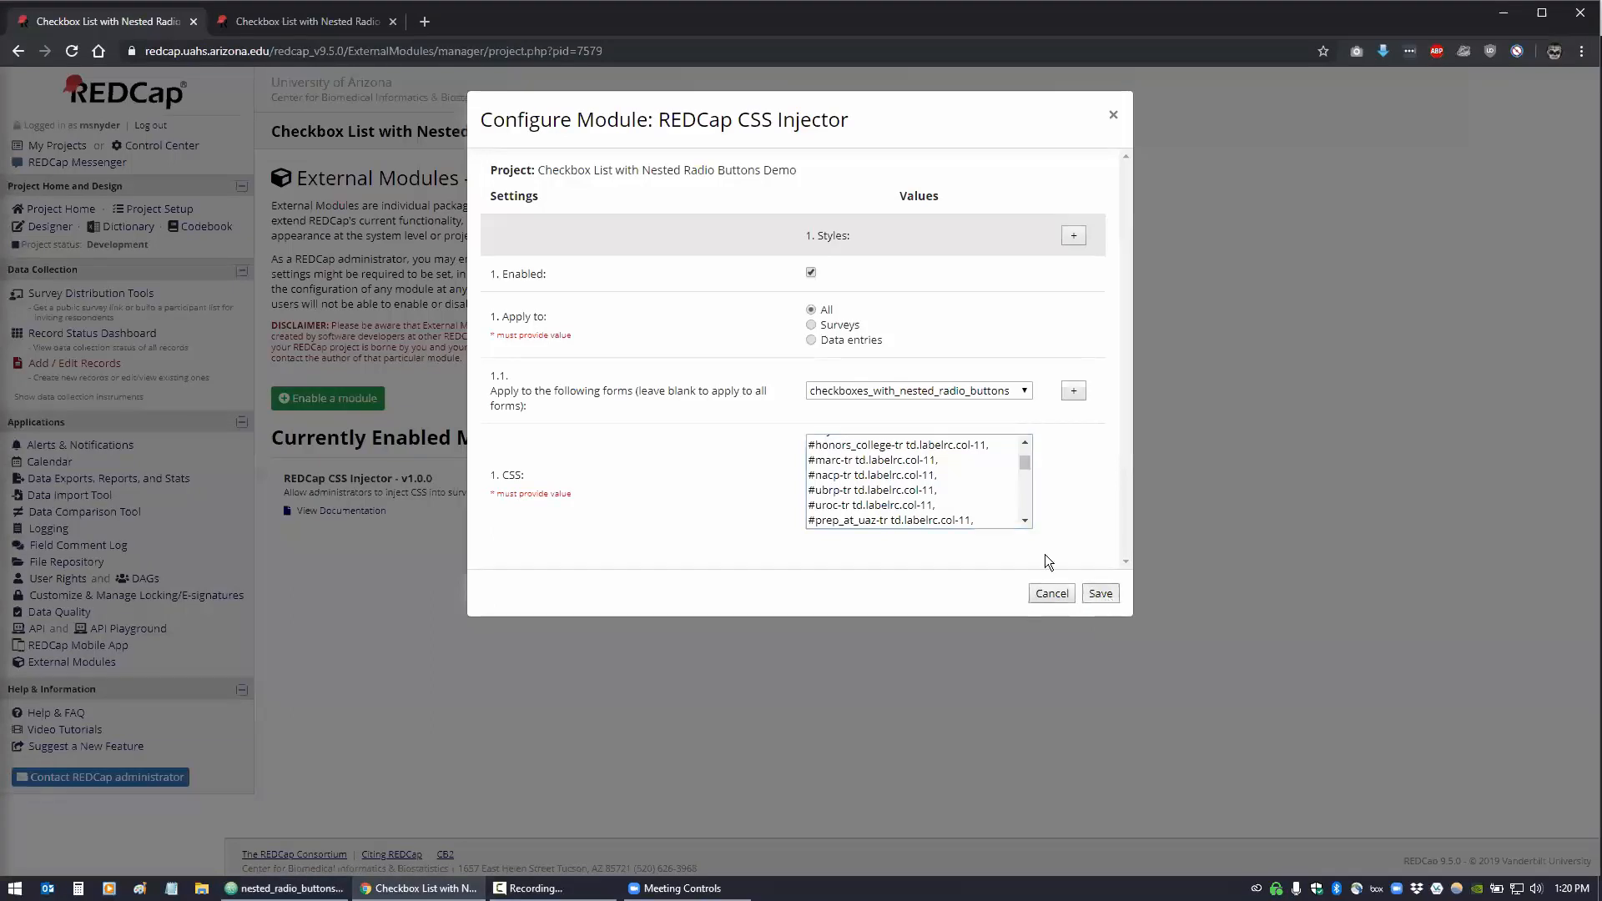
pyautogui.click(265, 22)
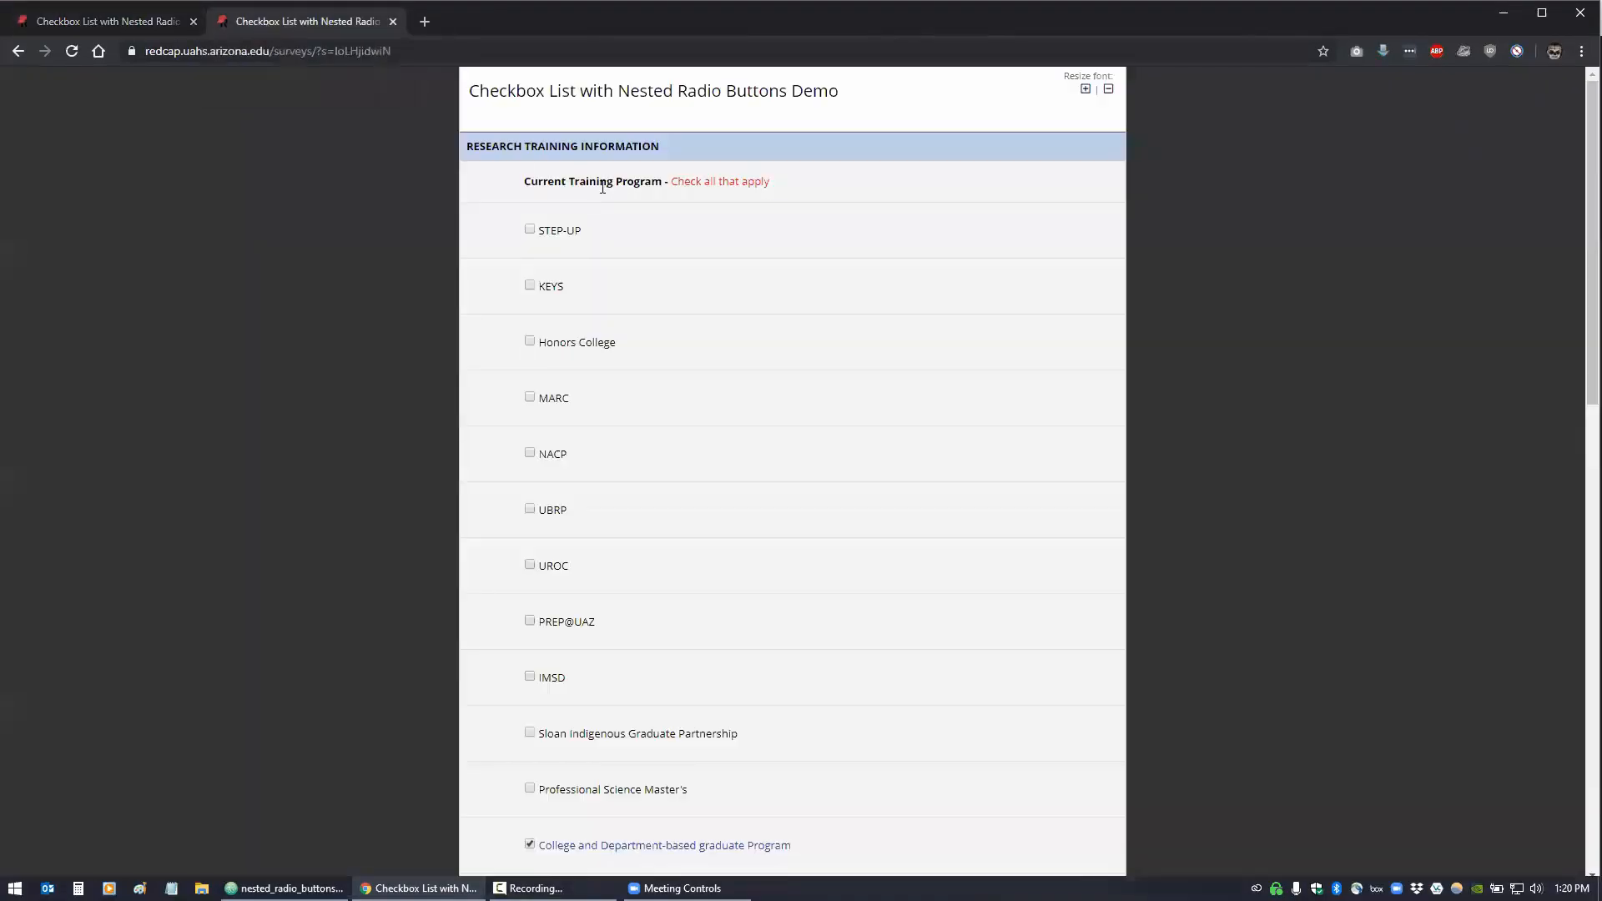
pyautogui.click(71, 53)
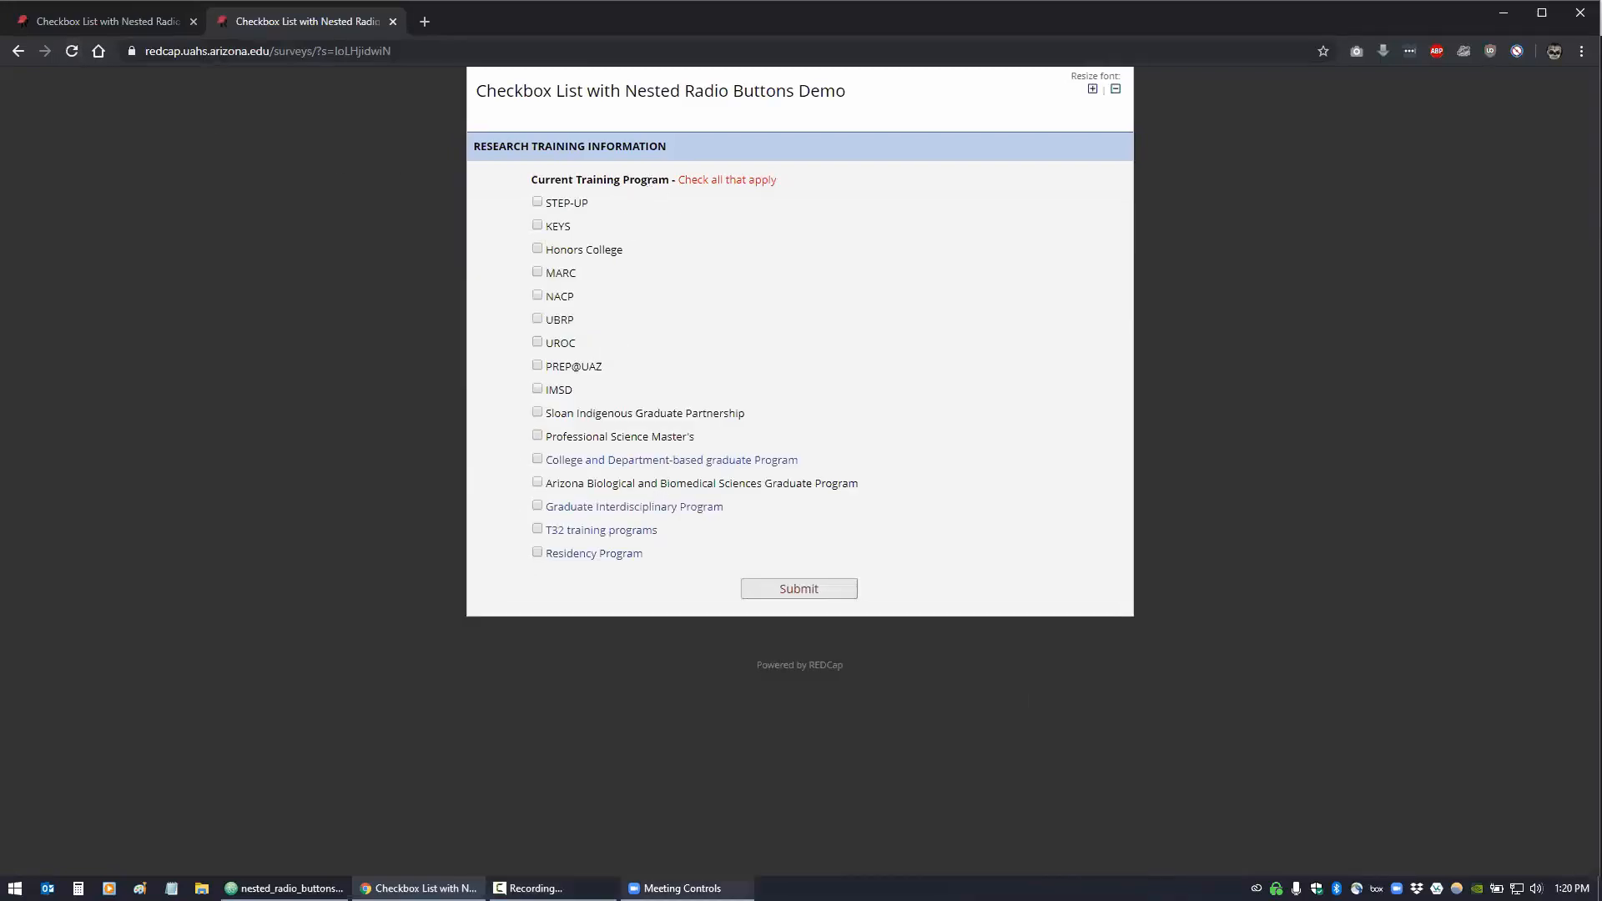
# Return to Atom and highlight the survey view checkbox rule and its 10px padding value
pyautogui.moveTo(533, 888)
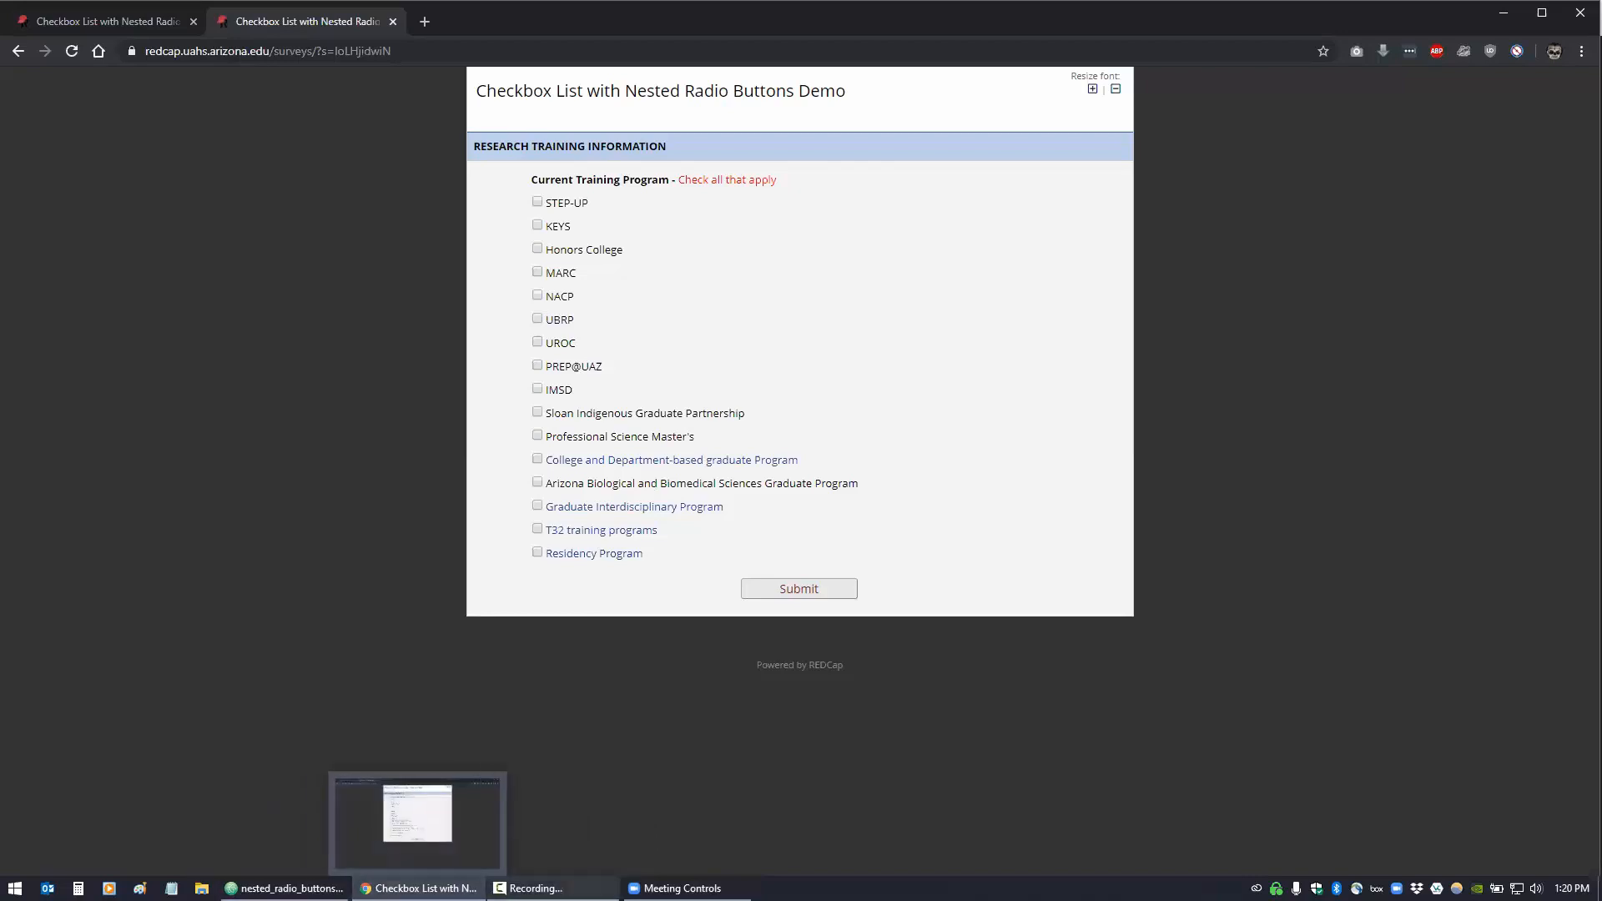
pyautogui.click(284, 889)
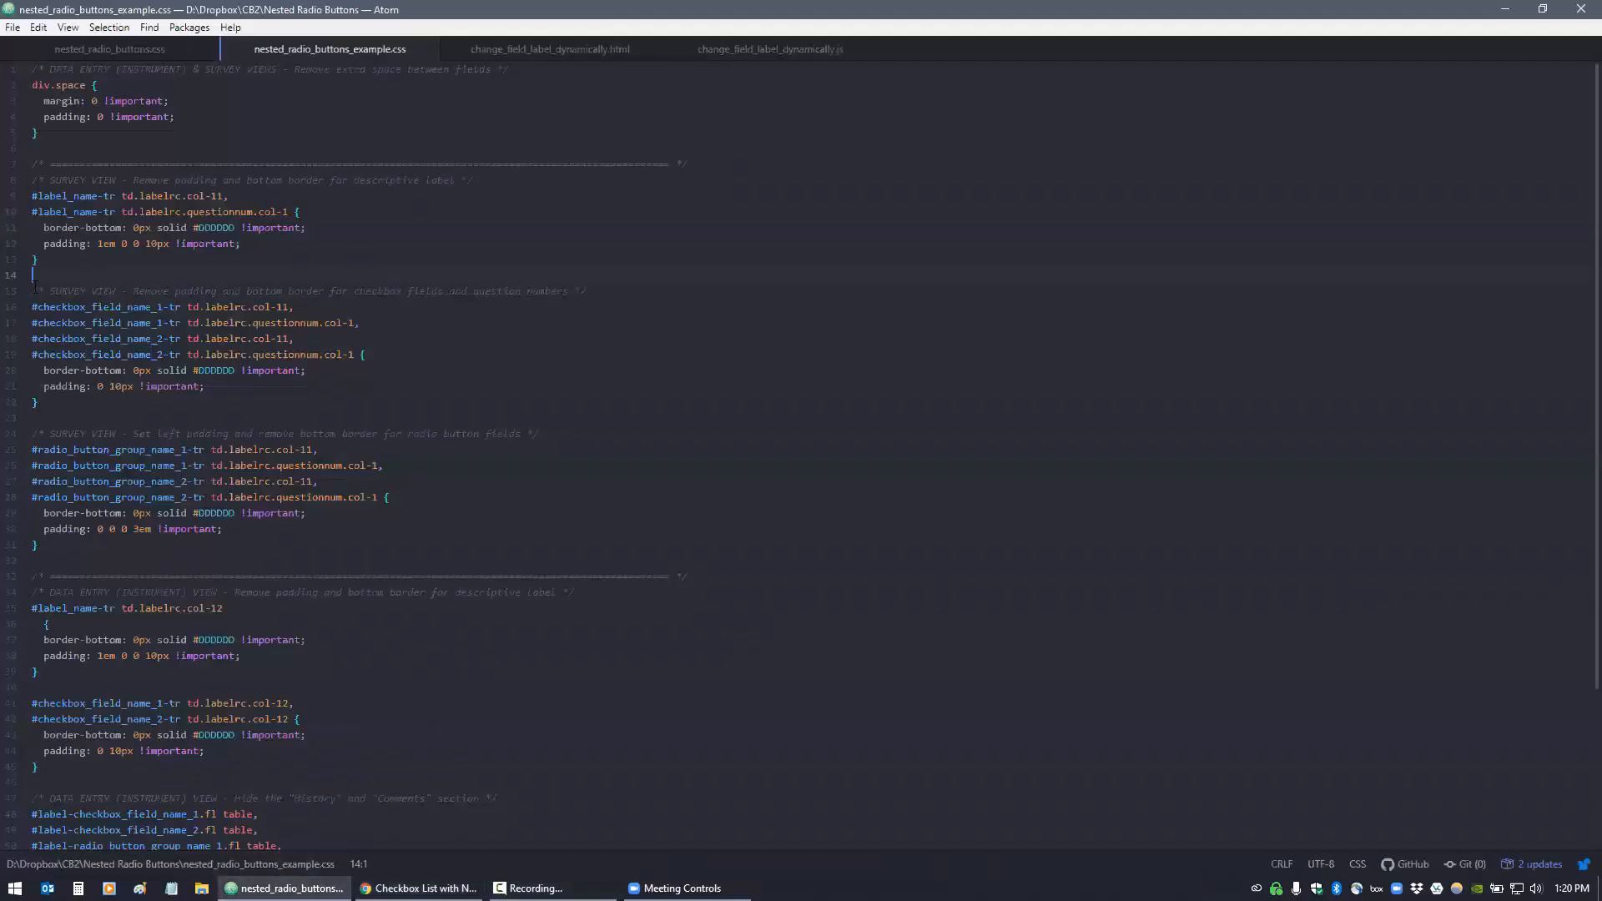
pyautogui.moveTo(22, 386); pyautogui.dragTo(23, 307)
pyautogui.click(77, 360)
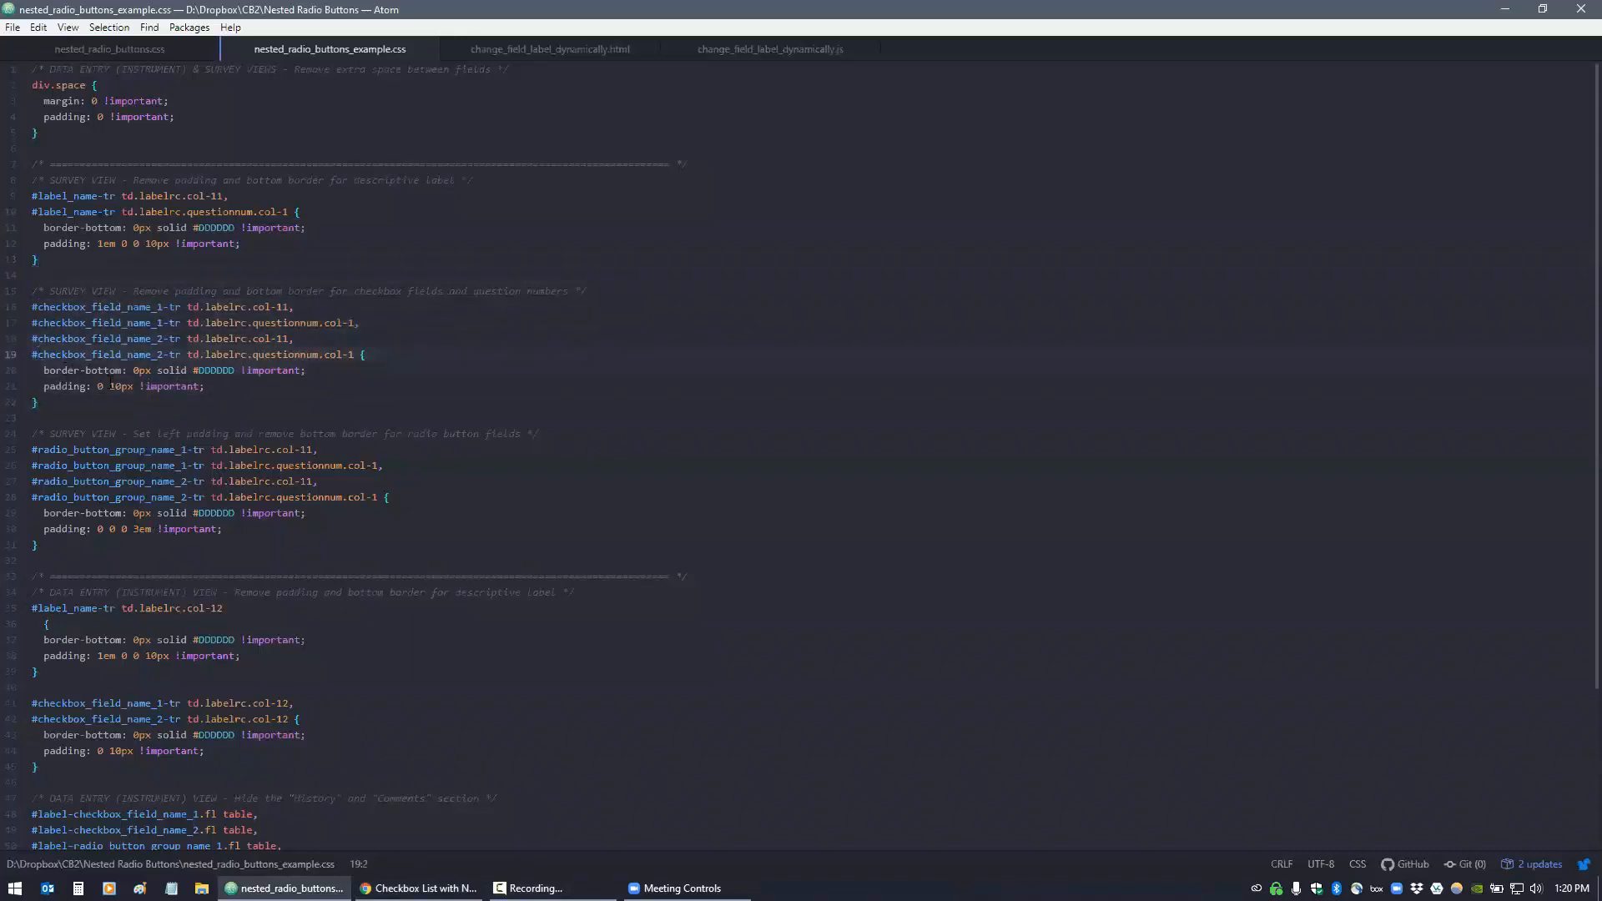
pyautogui.moveTo(105, 386); pyautogui.dragTo(132, 386)
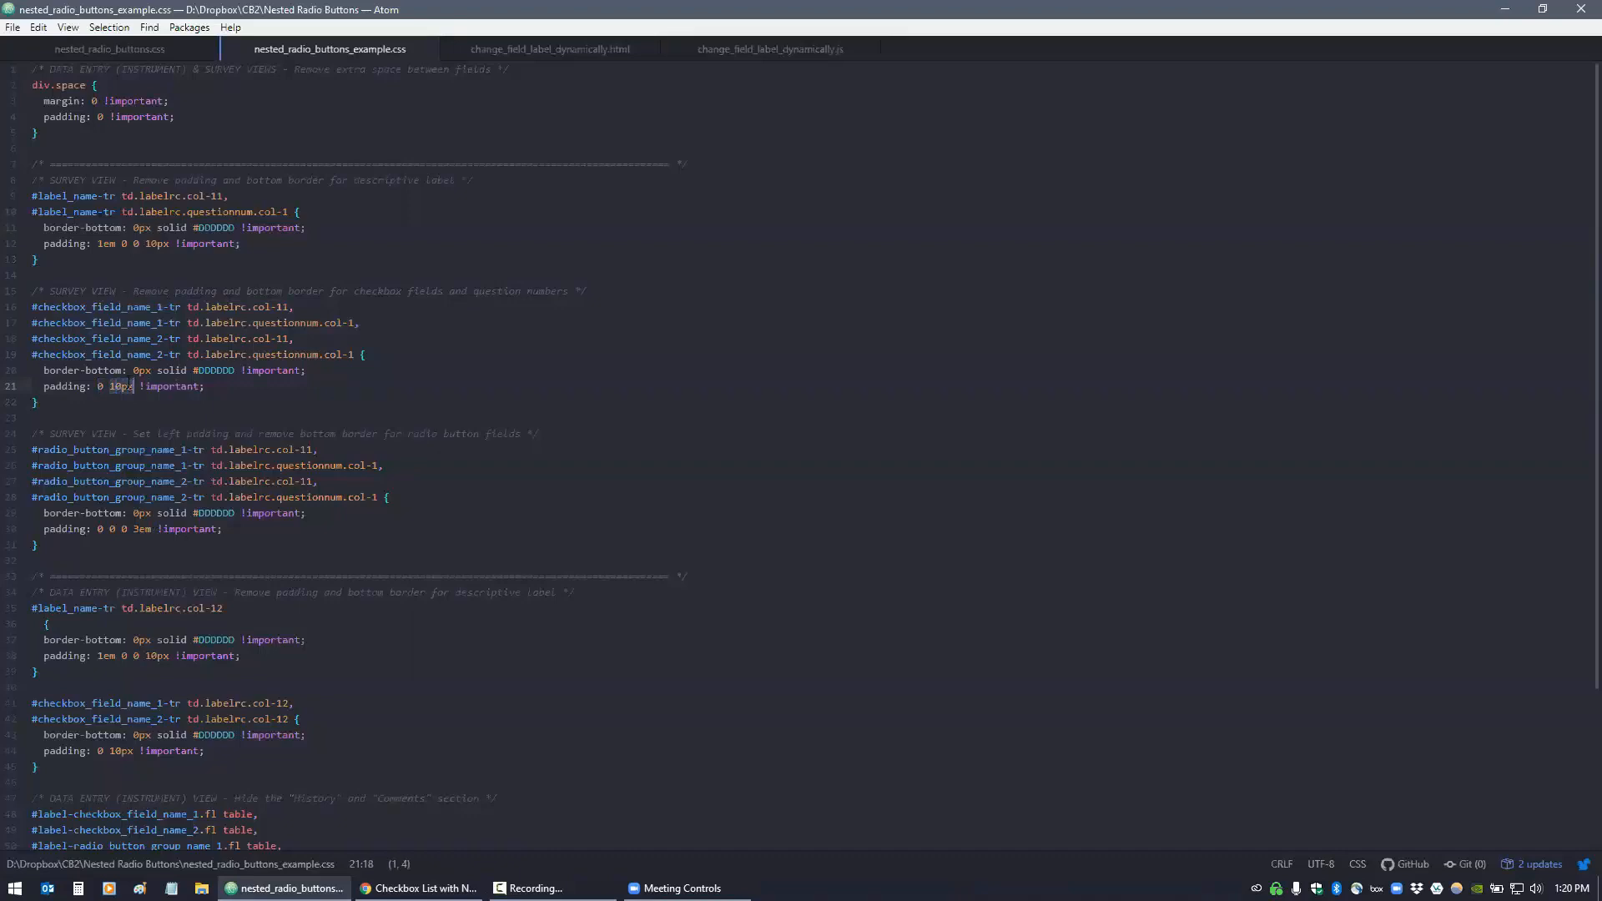
pyautogui.click(305, 333)
# Highlight the pair of #checkbox_field_name_1-tr selectors and their td.labelrc cell classes in the survey view checkbox rule
pyautogui.moveTo(360, 323); pyautogui.dragTo(48, 315)
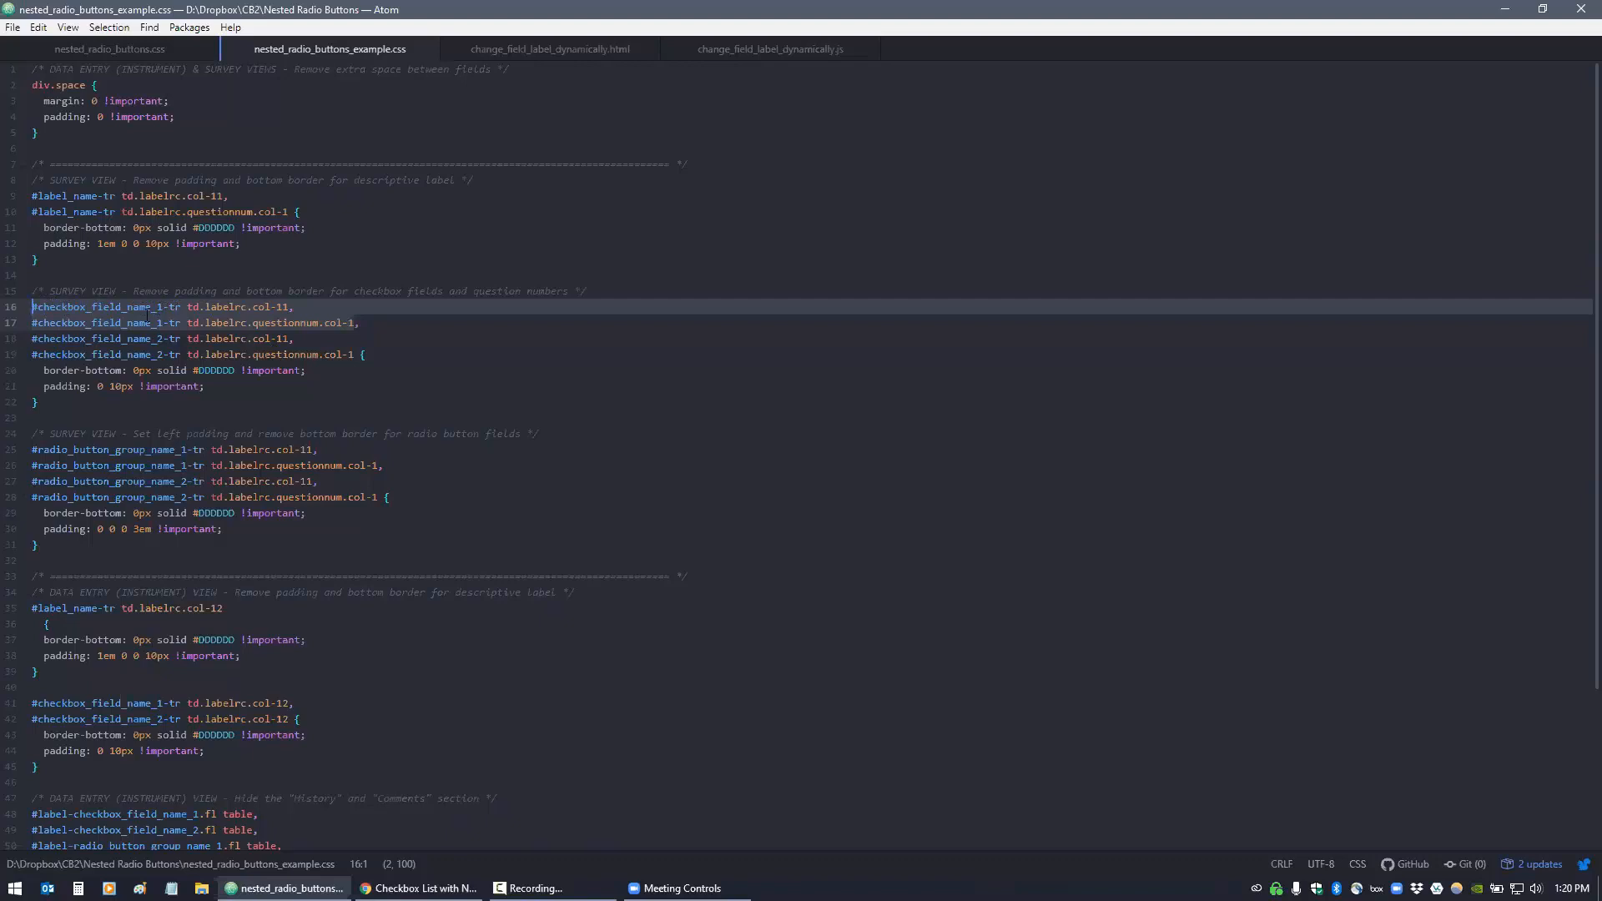
pyautogui.click(259, 307)
pyautogui.moveTo(205, 307); pyautogui.dragTo(251, 324)
pyautogui.click(252, 339)
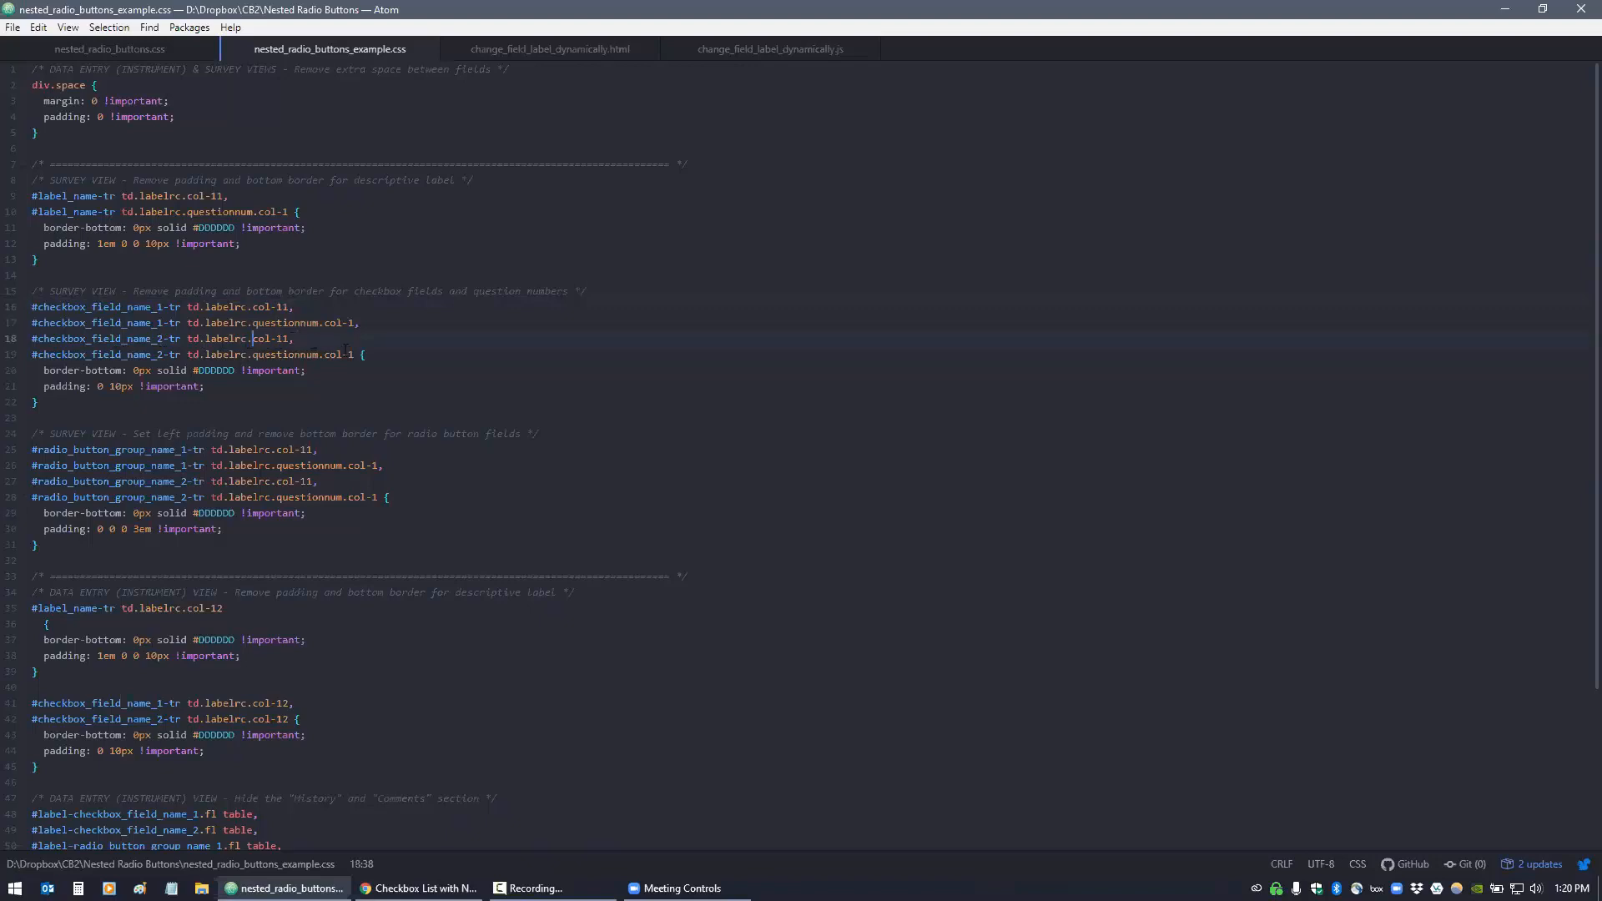
# Duplicate the two #checkbox_field_name_2-tr selectors within the survey view checkbox rule, separating the copies with a comma
pyautogui.moveTo(354, 354); pyautogui.dragTo(11, 350)
pyautogui.hotkey('ctrl', 'c')
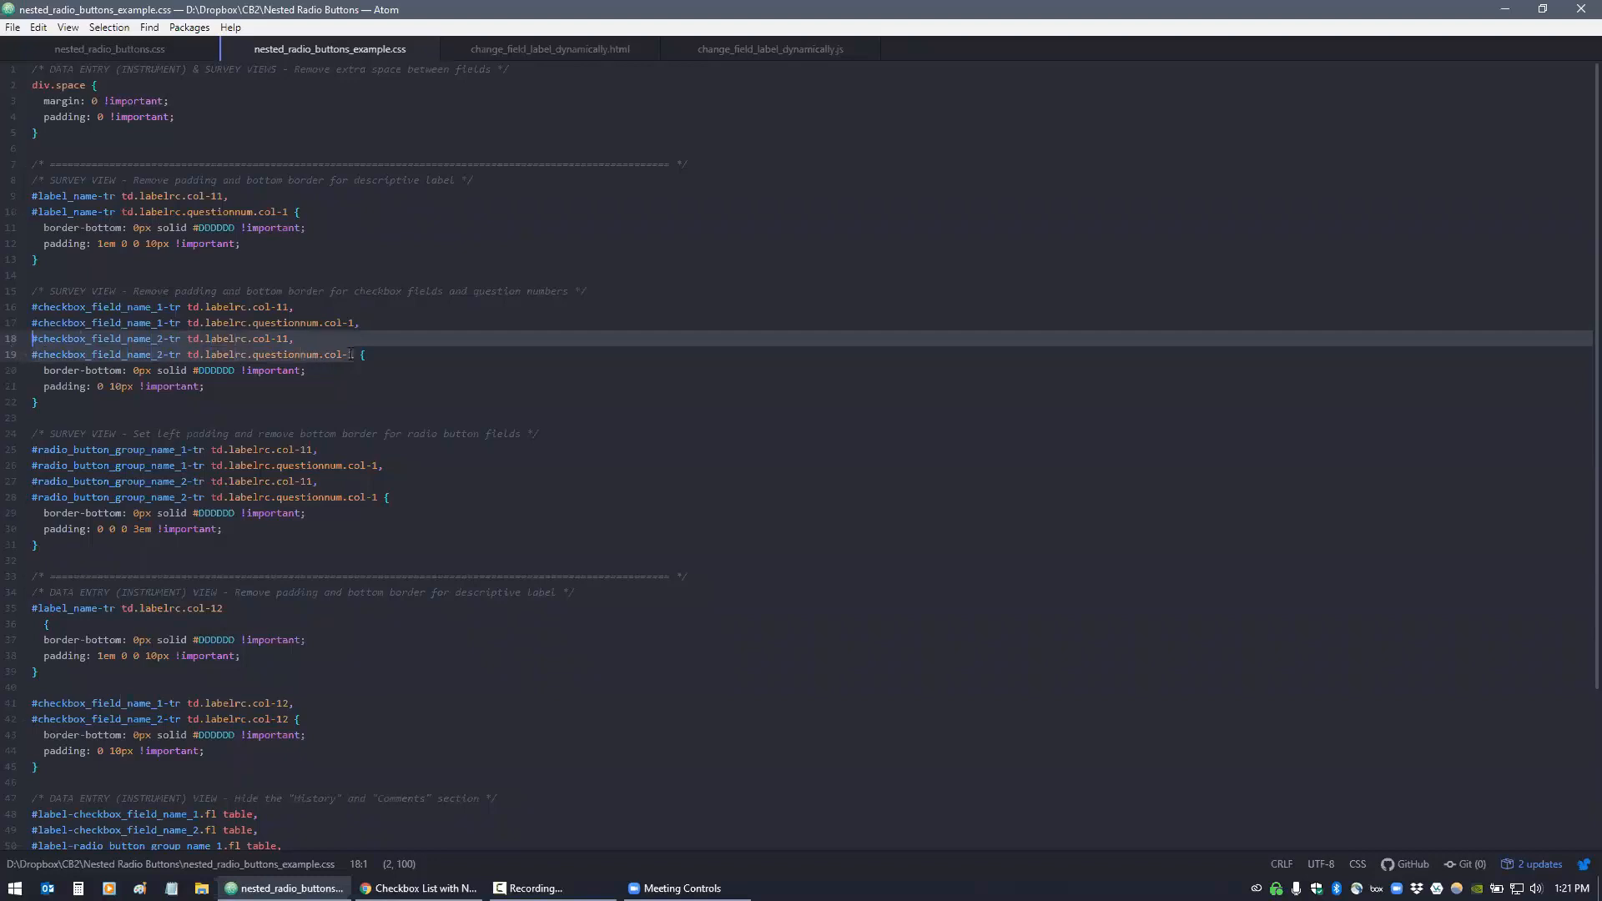
pyautogui.press('Right')
pyautogui.write(',')
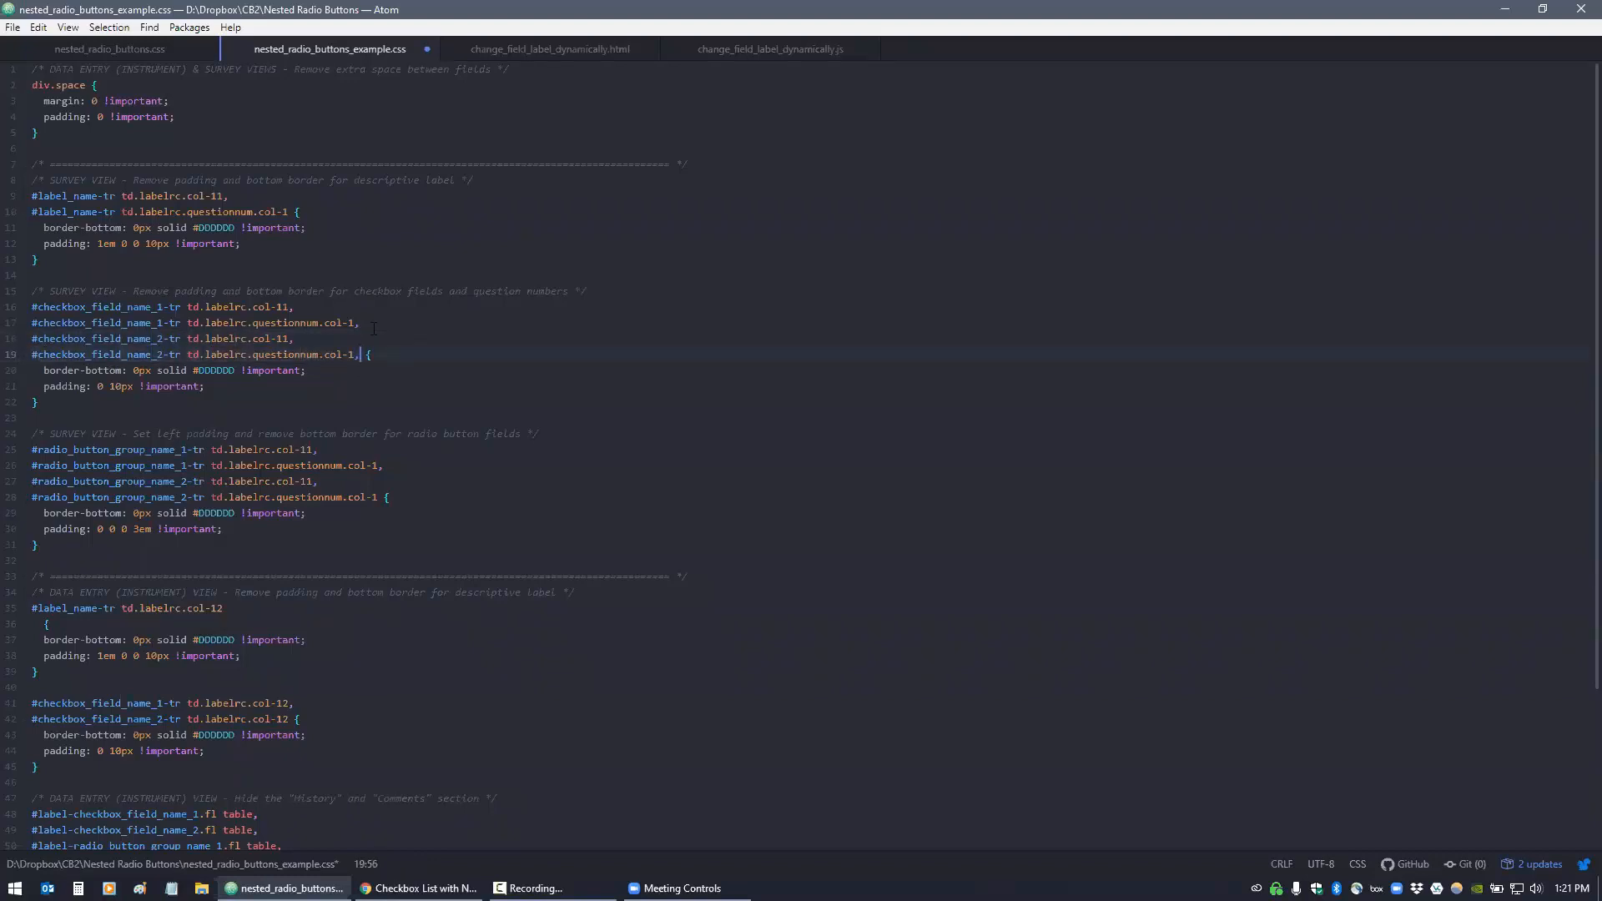
pyautogui.press('Return')
pyautogui.hotkey('ctrl', 'v')
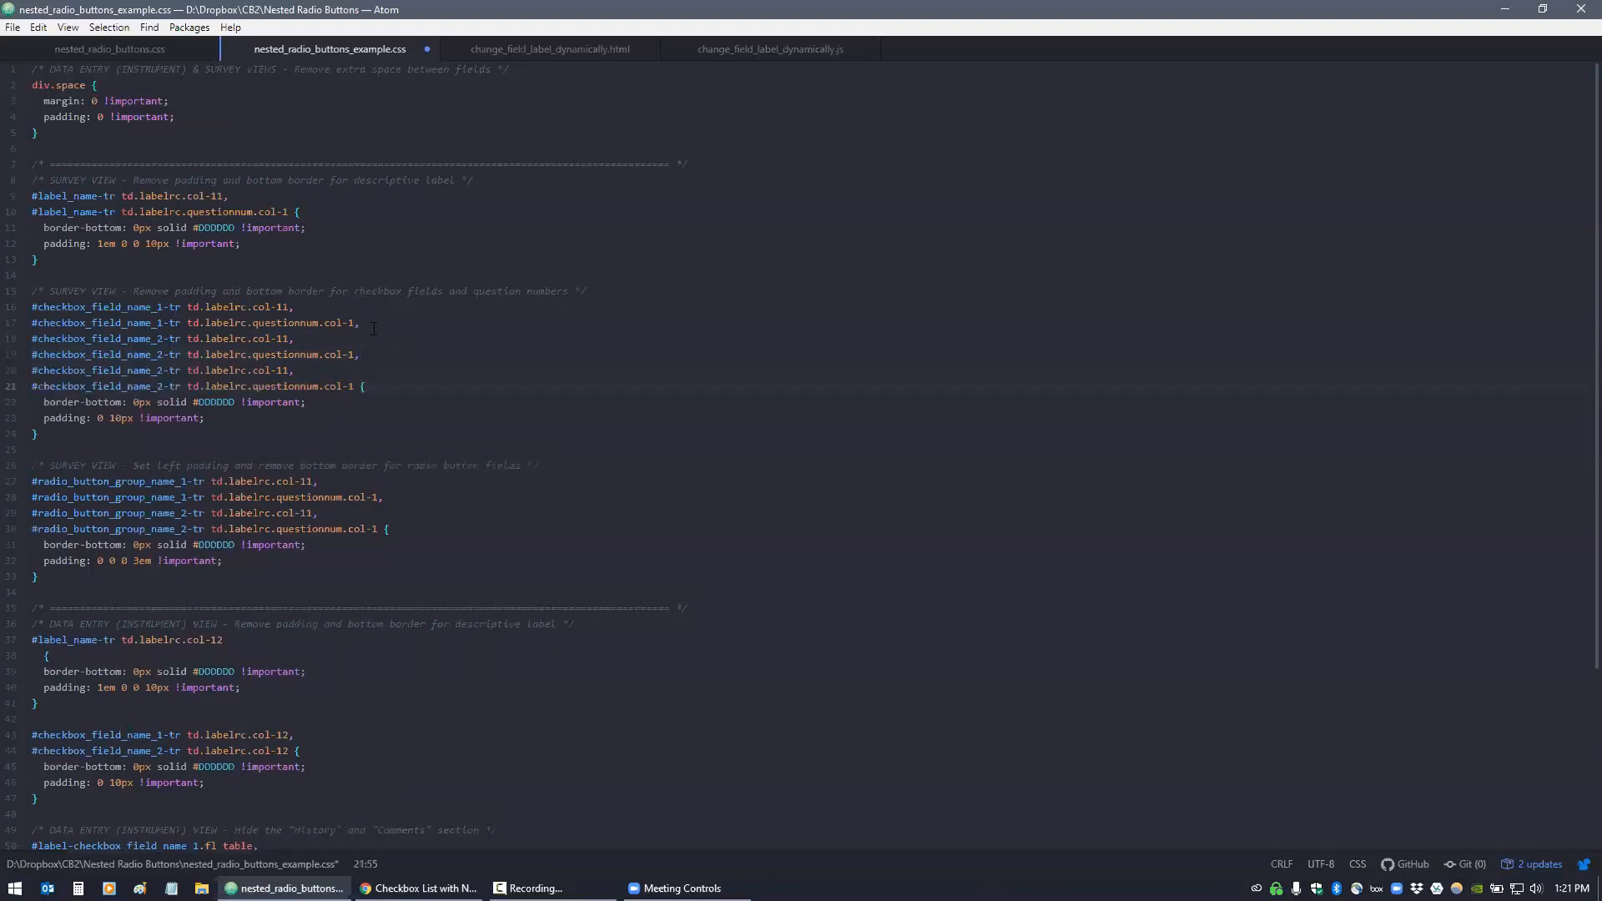
# Rename the two duplicated selectors to #checkbox_field_name_3-tr and highlight the whole survey view checkbox rule
pyautogui.click(163, 370)
pyautogui.press('Down')
pyautogui.press('BackSpace')
pyautogui.write('3')
pyautogui.scroll(-1, 40, 402)
pyautogui.moveTo(41, 391); pyautogui.dragTo(11, 252)
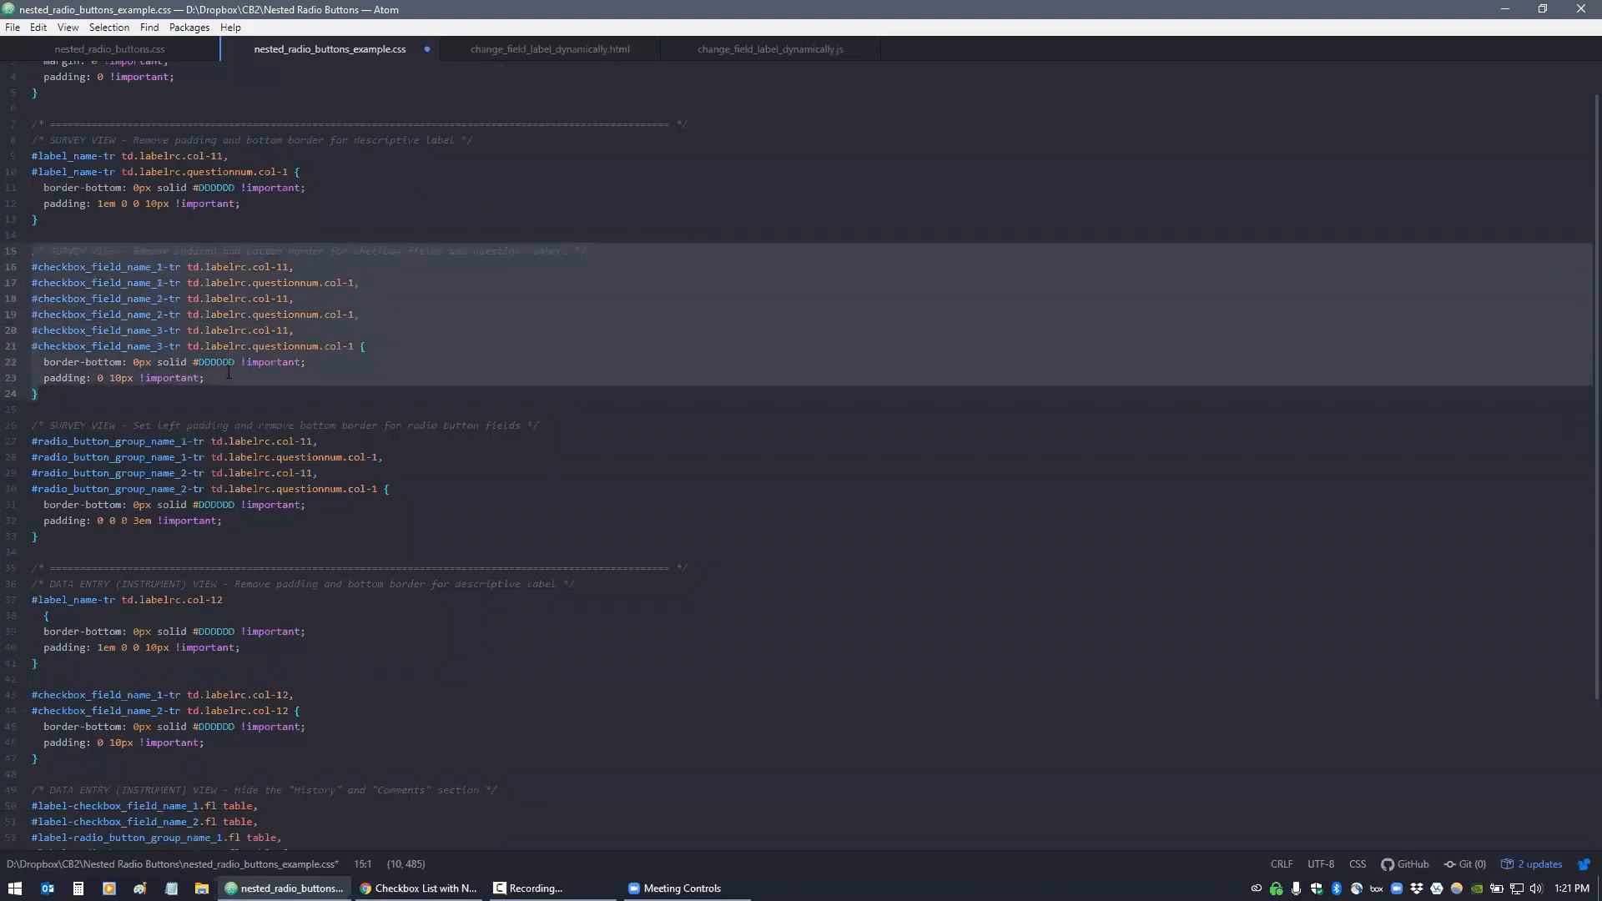
pyautogui.press('Right')
# Examine the survey view radio button rule, highlighting the two #radio_button_group_name_1-tr selectors and their cell classes
pyautogui.scroll(-2, 109, 463)
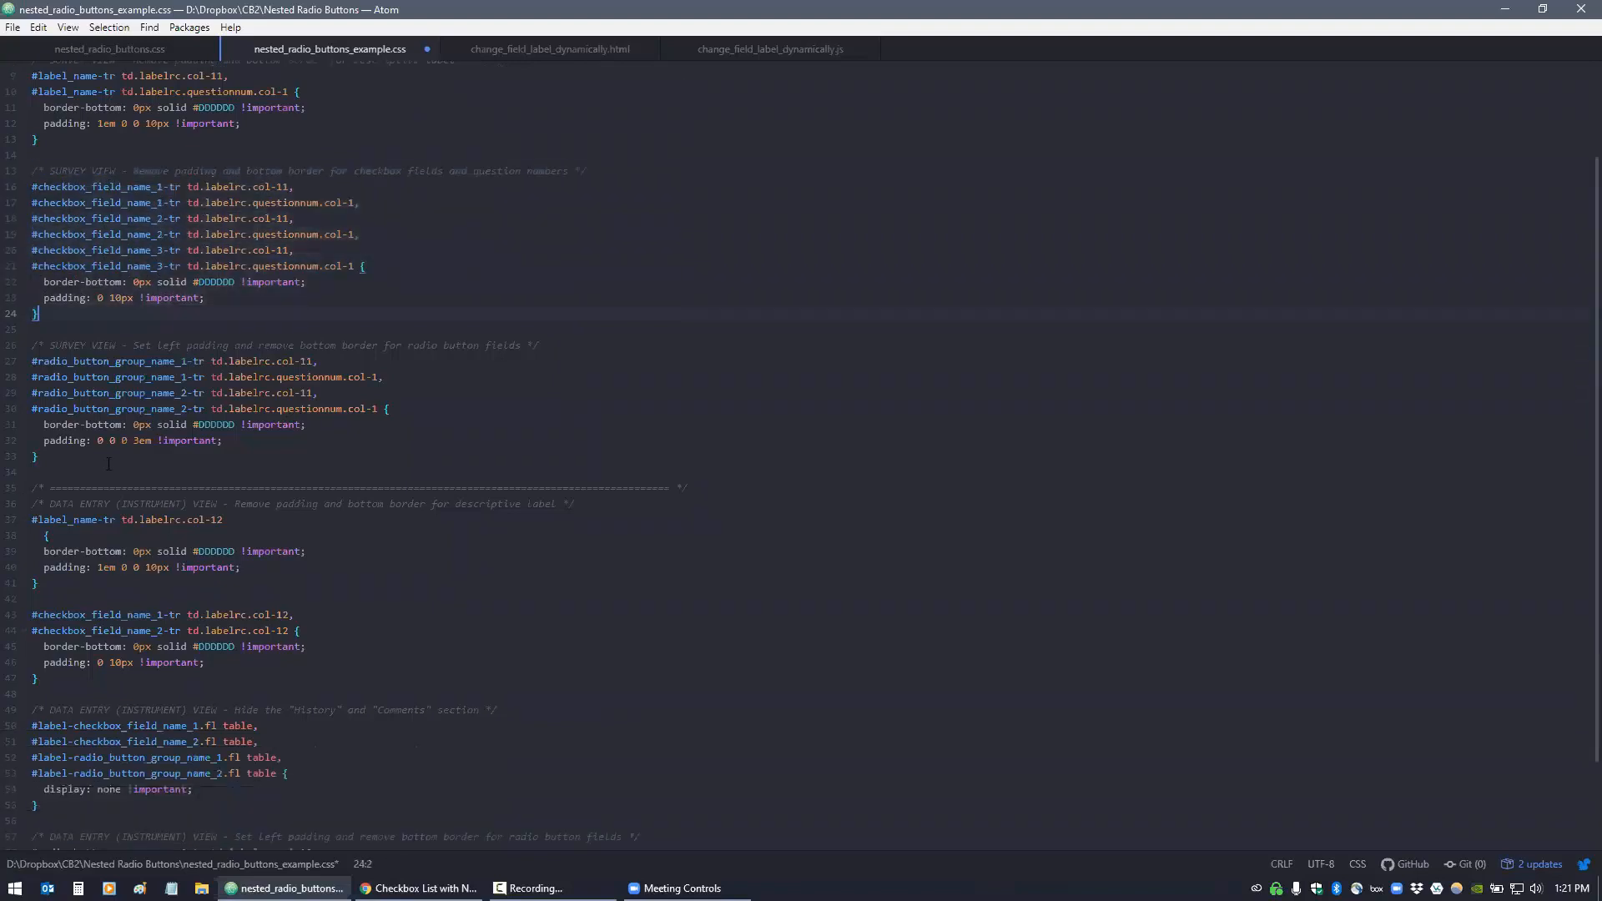
pyautogui.moveTo(58, 457); pyautogui.dragTo(21, 365)
pyautogui.click(116, 393)
pyautogui.doubleClick(284, 362)
pyautogui.doubleClick(315, 377)
pyautogui.click(314, 377)
pyautogui.moveTo(384, 377); pyautogui.dragTo(30, 361)
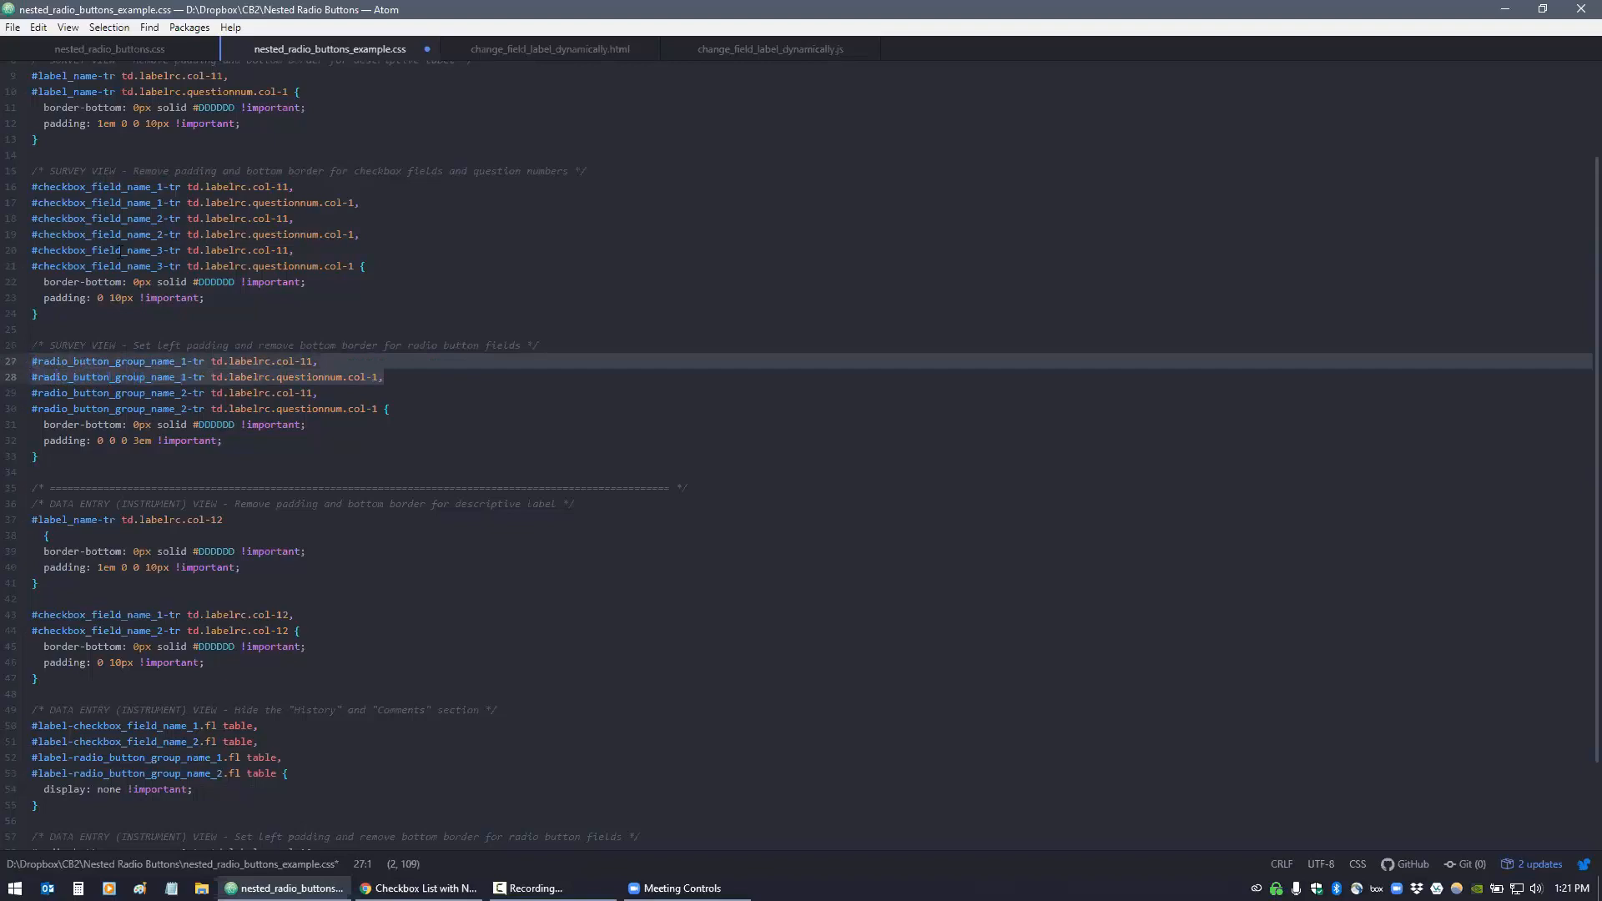
pyautogui.click(122, 250)
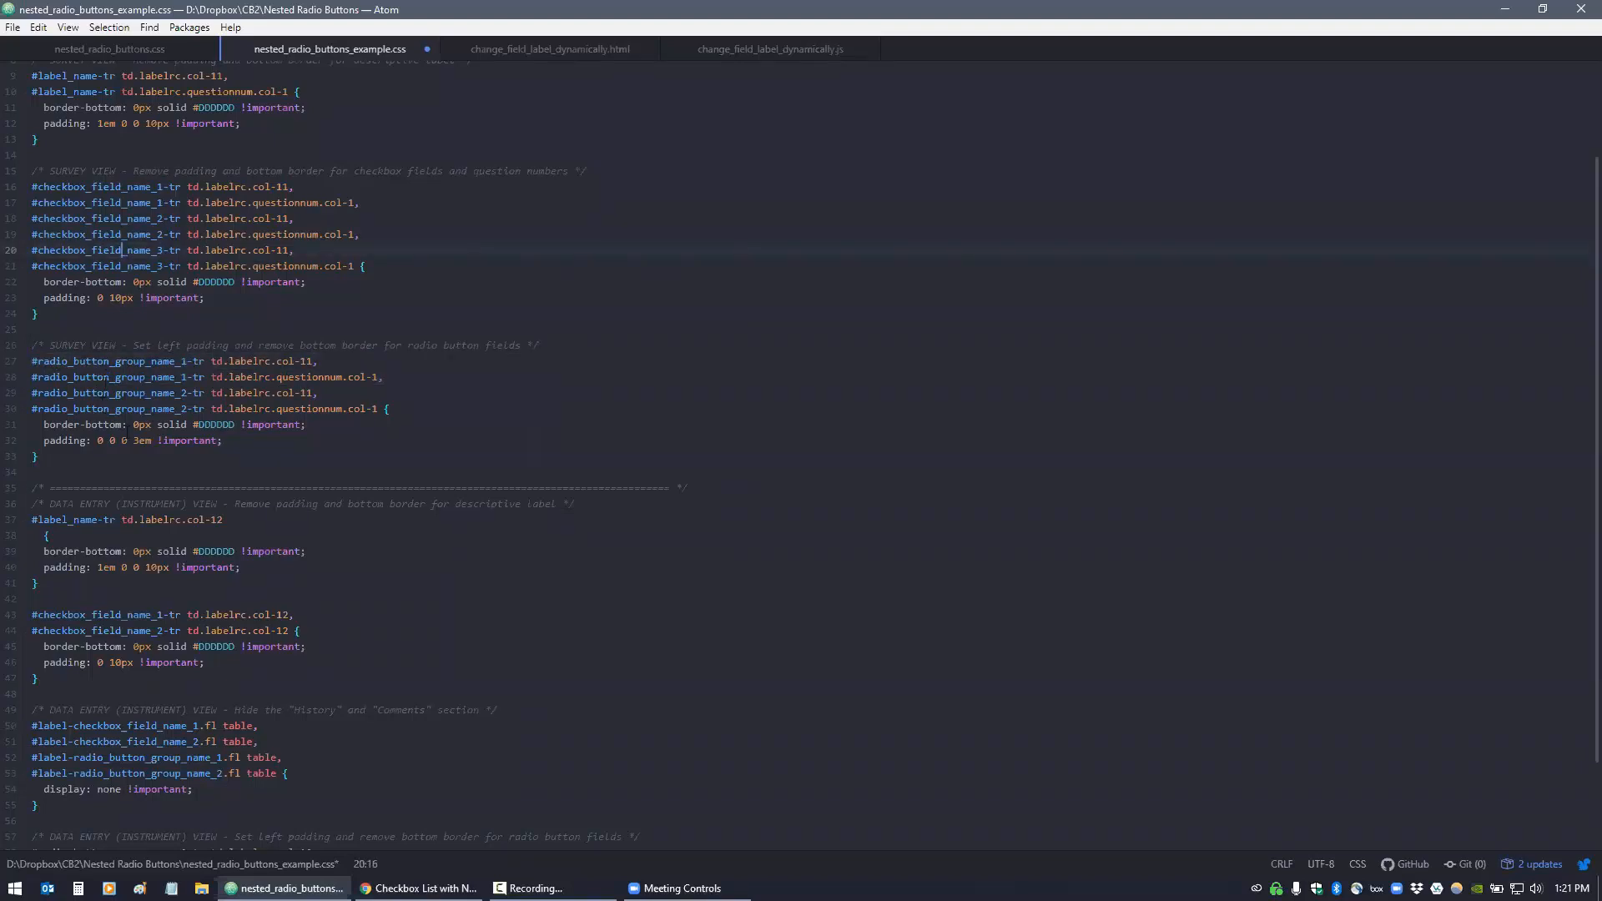
# Highlight the radio rule's 3em left padding, and examine the nested options' indent in the Chrome survey by toggling College and Department-based graduate Program
pyautogui.doubleClick(142, 441)
pyautogui.click(417, 888)
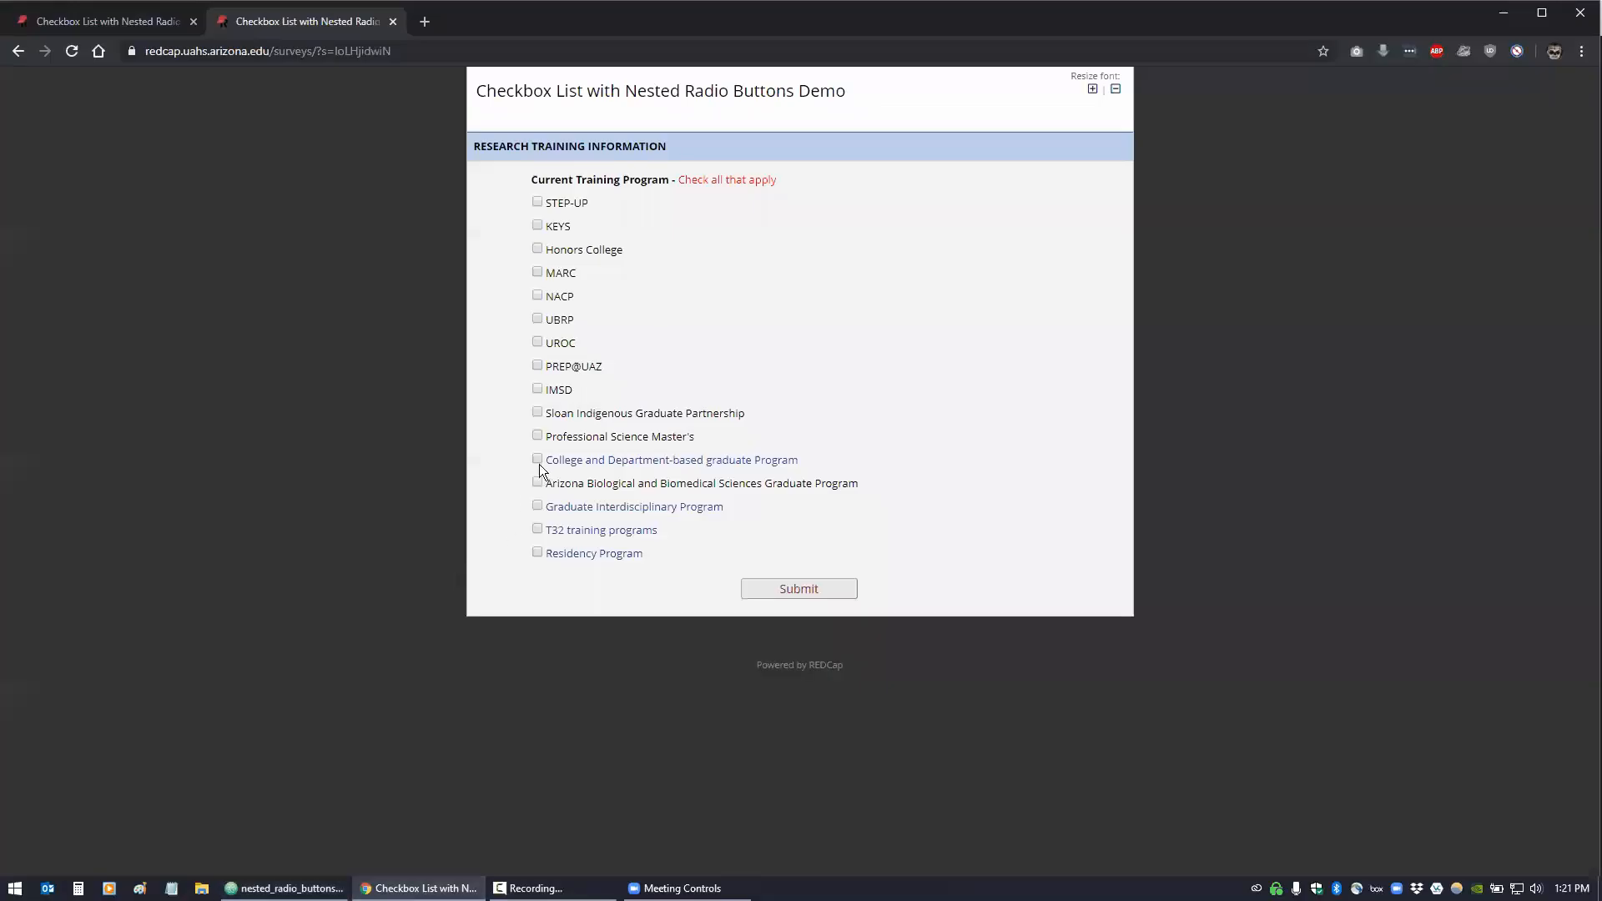
pyautogui.click(537, 459)
pyautogui.scroll(-2, 550, 400)
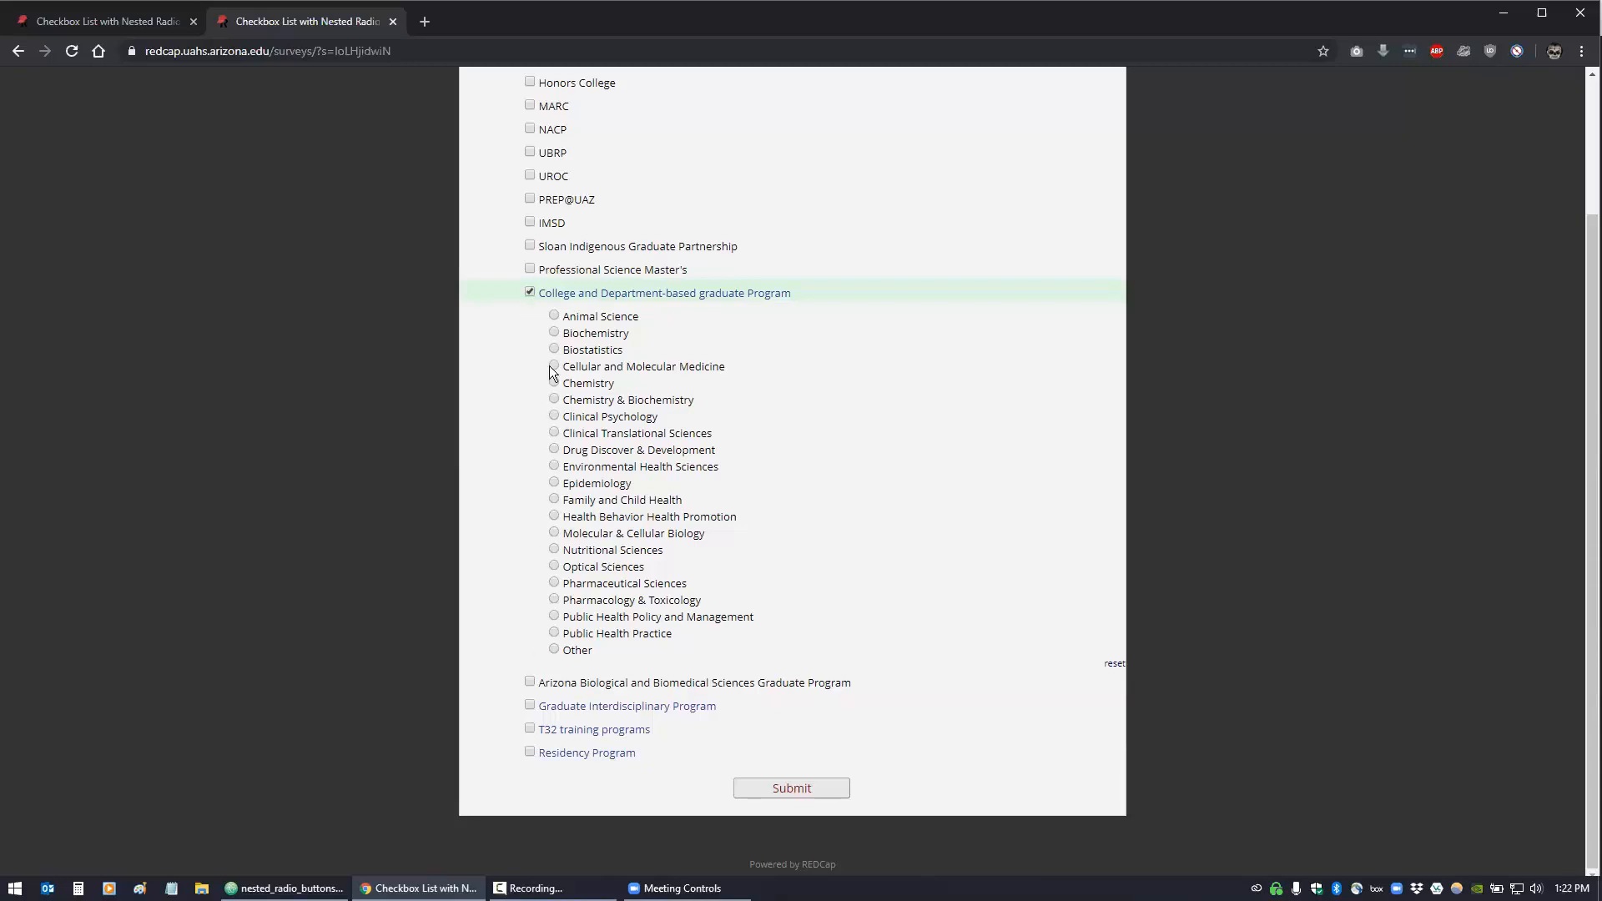
pyautogui.click(530, 292)
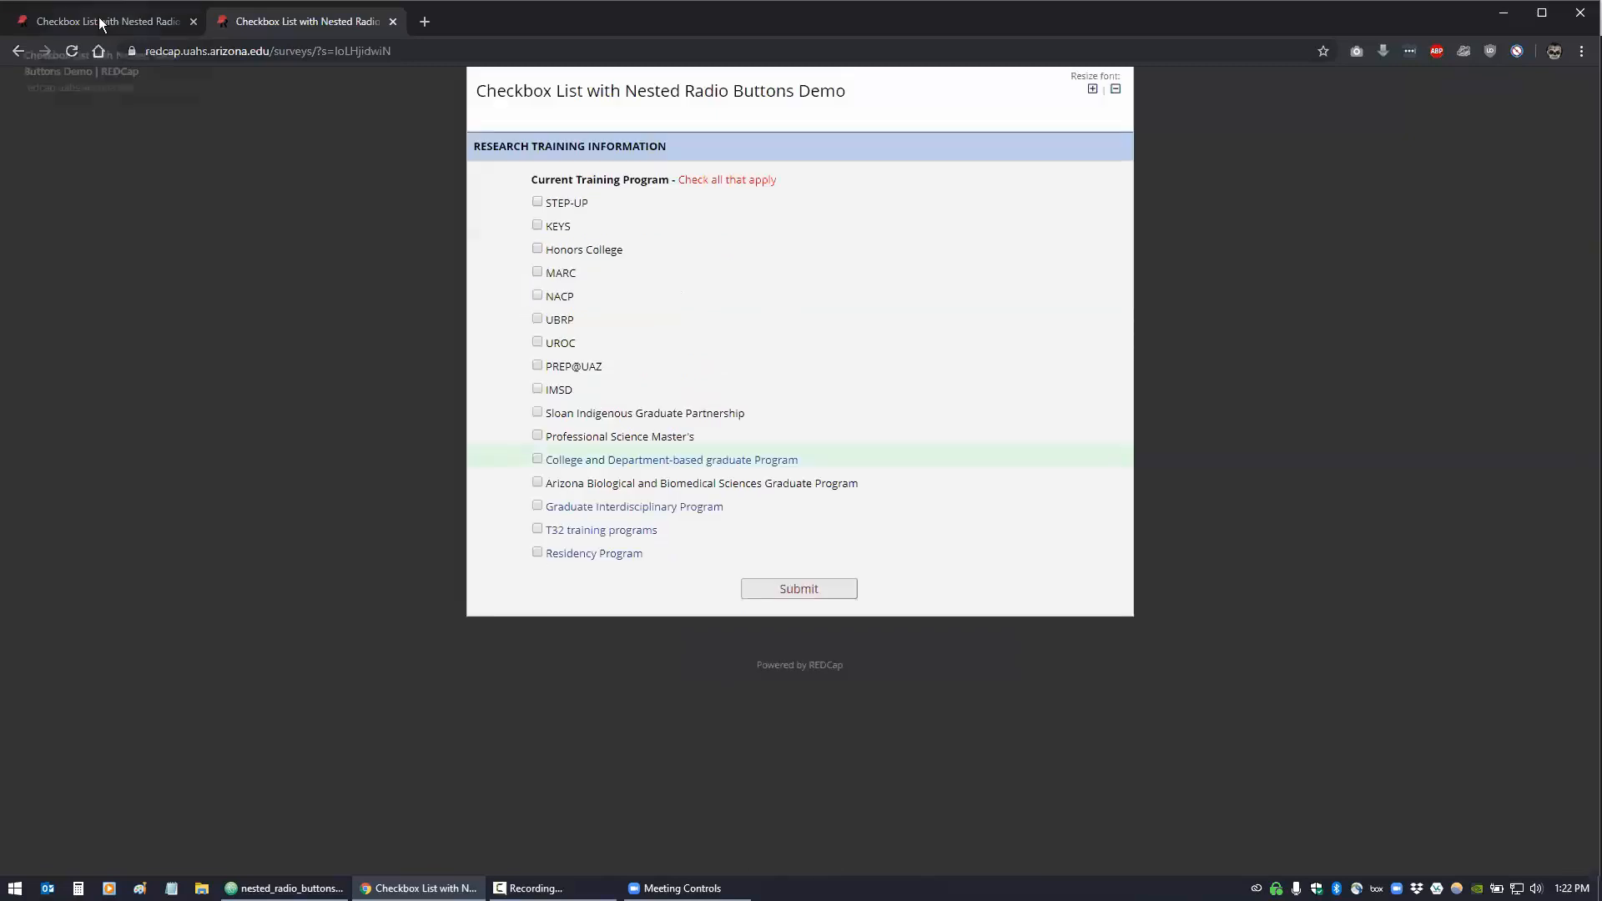
pyautogui.click(105, 21)
pyautogui.click(283, 888)
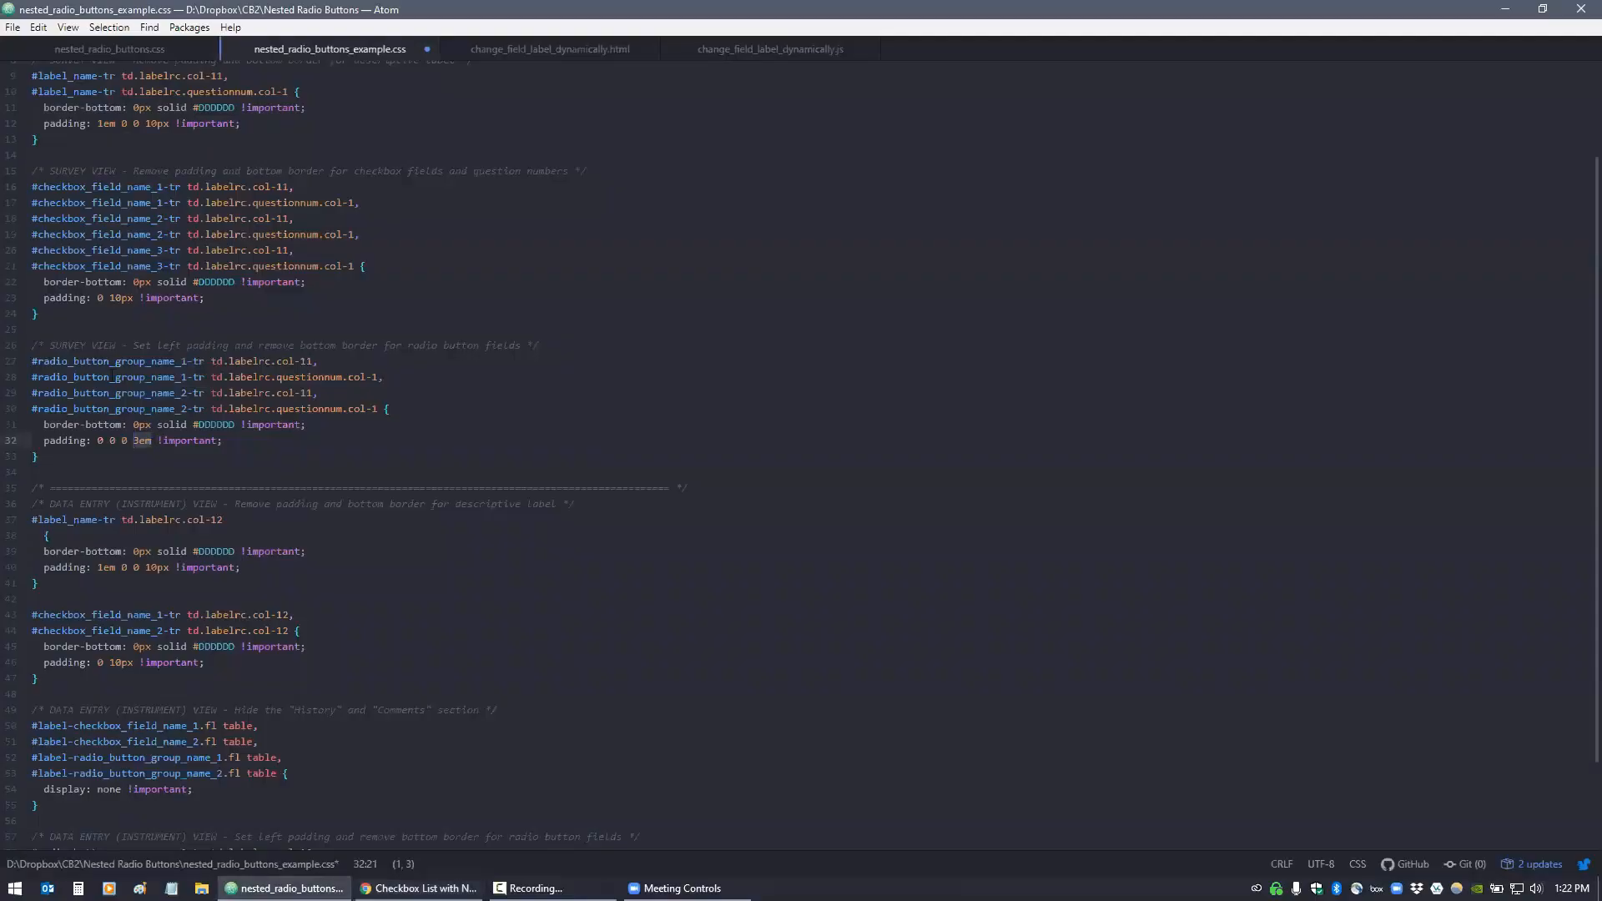
# Duplicate the two #radio_button_group_name_2-tr selectors within the survey view radio button rule, separating the copies with a comma
pyautogui.moveTo(36, 455); pyautogui.dragTo(31, 345)
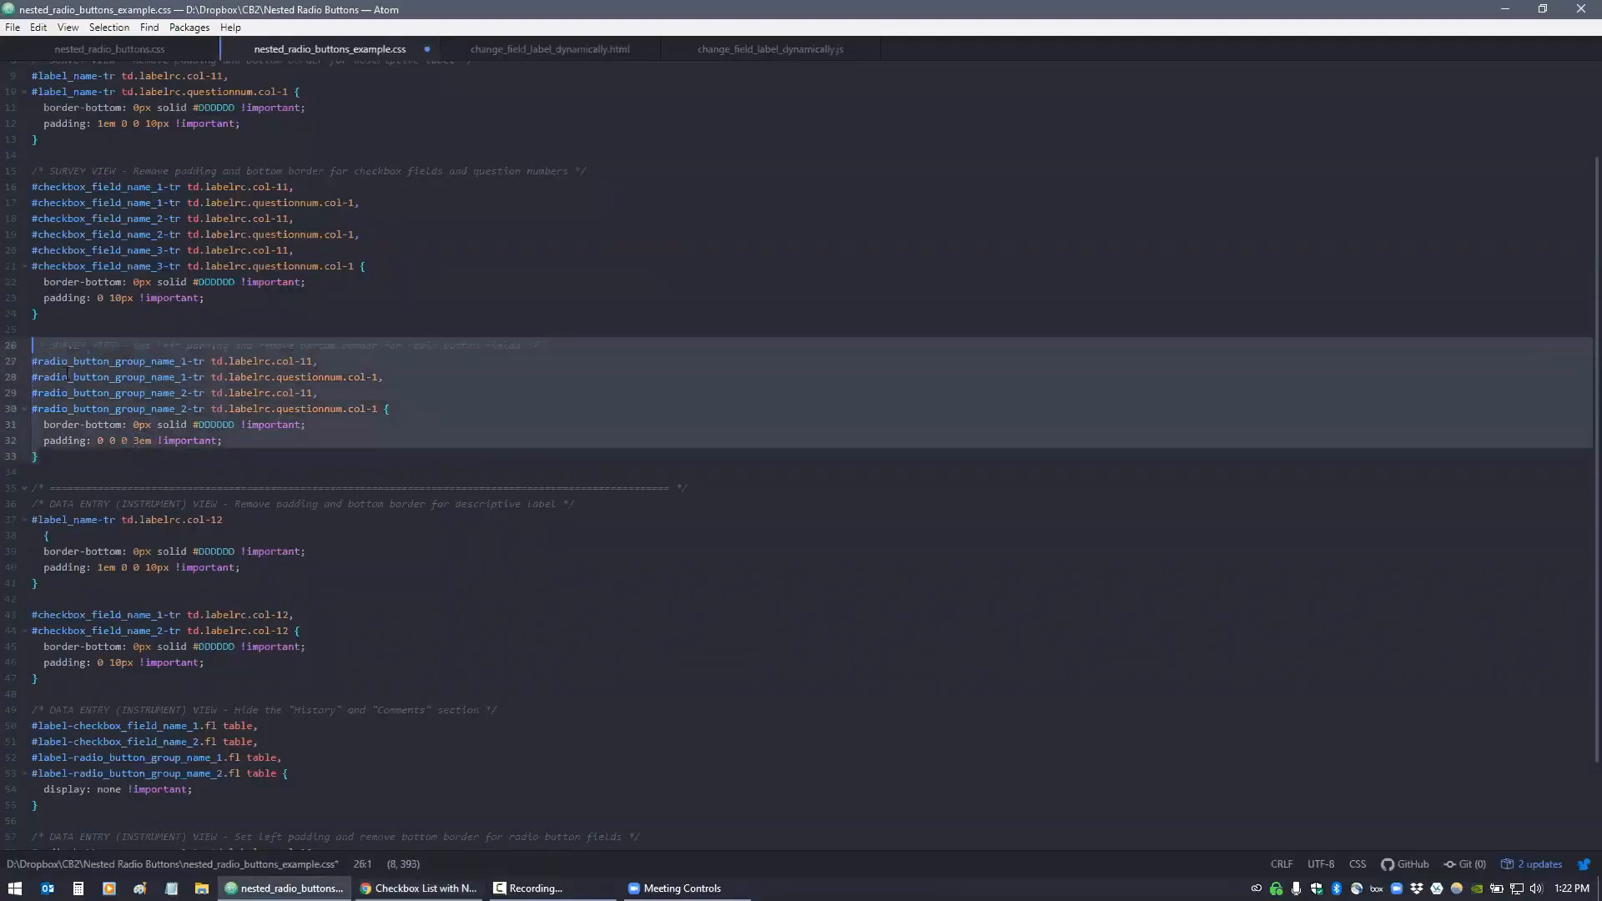
pyautogui.click(69, 377)
pyautogui.moveTo(378, 415); pyautogui.dragTo(32, 393)
pyautogui.hotkey('ctrl', 'c')
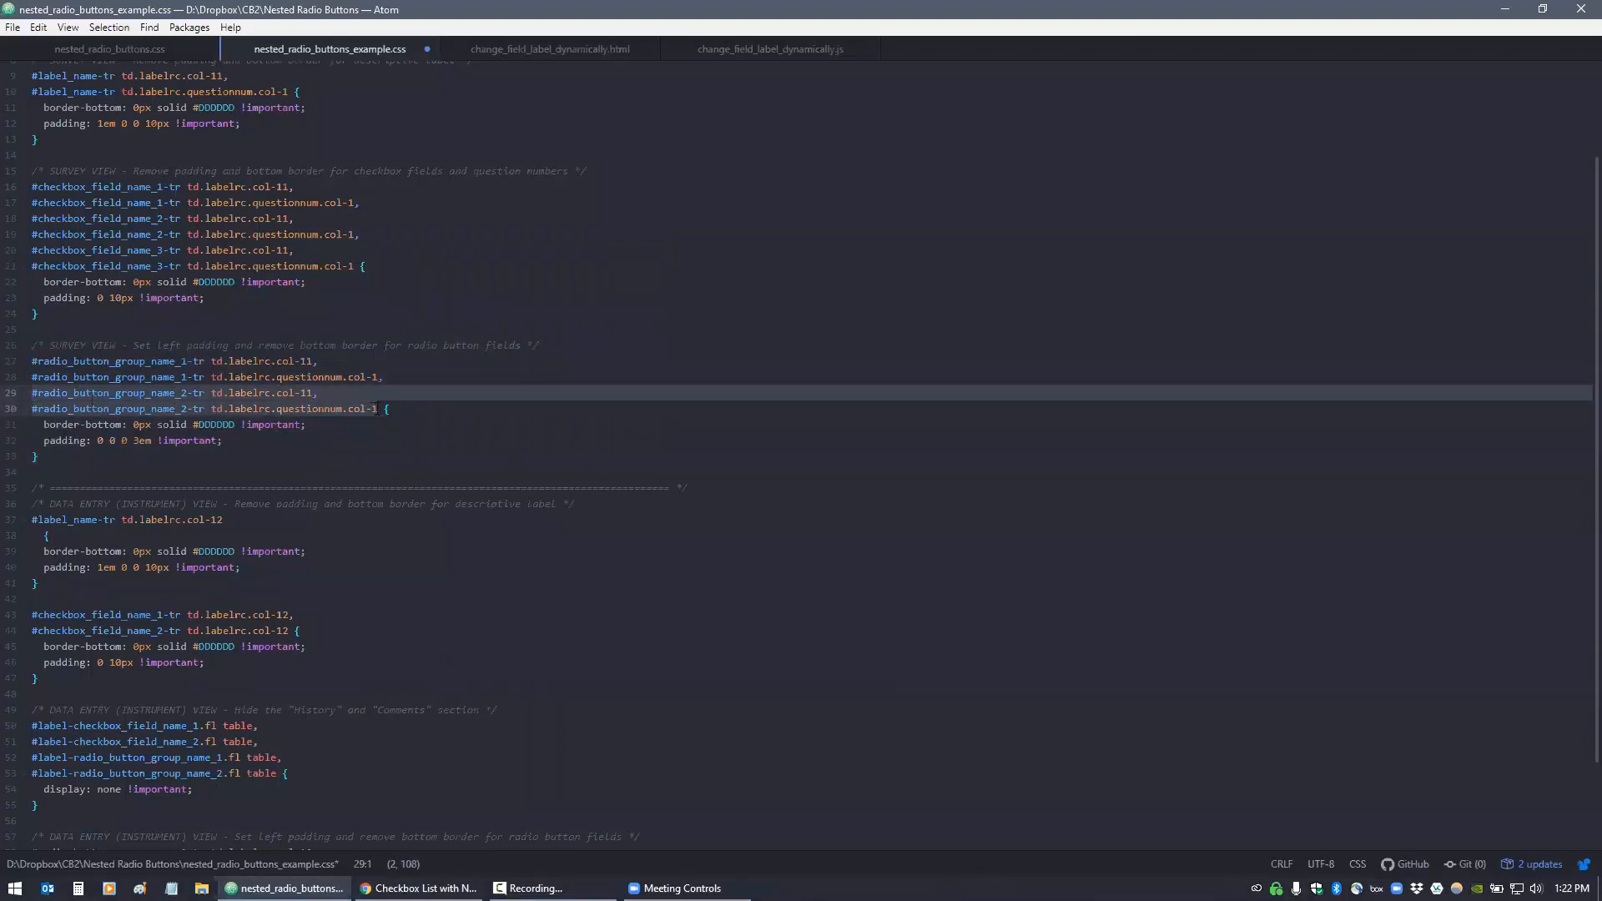
pyautogui.click(376, 408)
pyautogui.write(',')
pyautogui.press('Return')
pyautogui.hotkey('ctrl', 'v')
# Rename the two duplicated radio button selectors in the survey view rule to #radio_button_group_name_3-tr
pyautogui.click(188, 424)
pyautogui.press('Down')
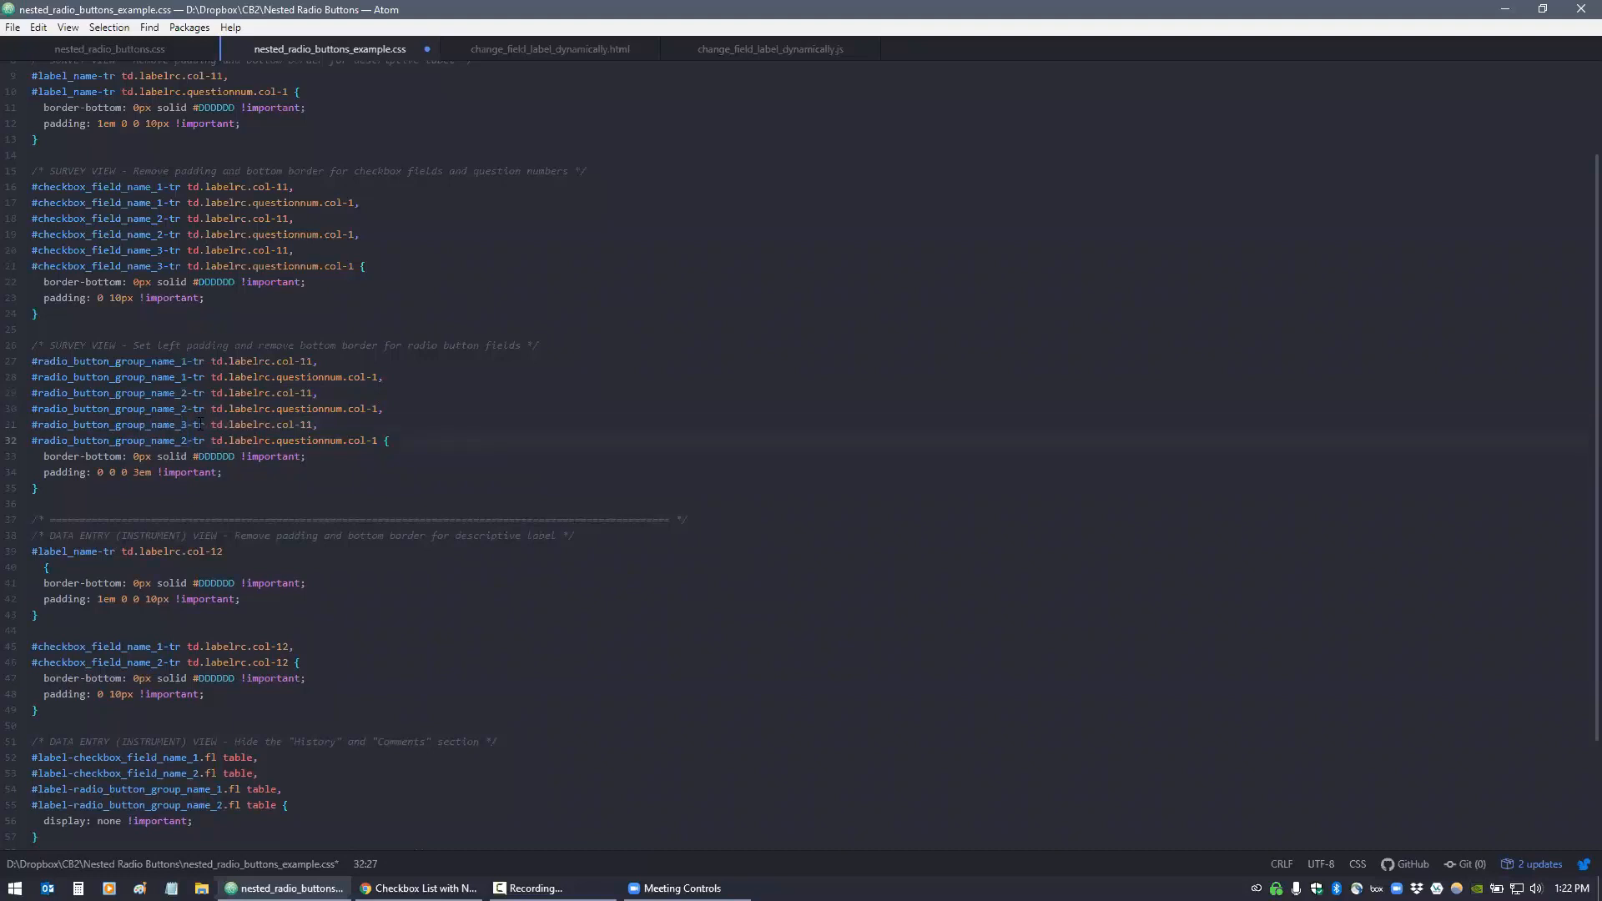
pyautogui.press('BackSpace')
pyautogui.write('3')
pyautogui.moveTo(38, 440); pyautogui.dragTo(187, 439)
pyautogui.click(316, 488)
# Highlight everything from the div.space rule through the survey view radio button rule, and move on to the data entry view section
pyautogui.scroll(-2, 315, 488)
pyautogui.scroll(5, 315, 489)
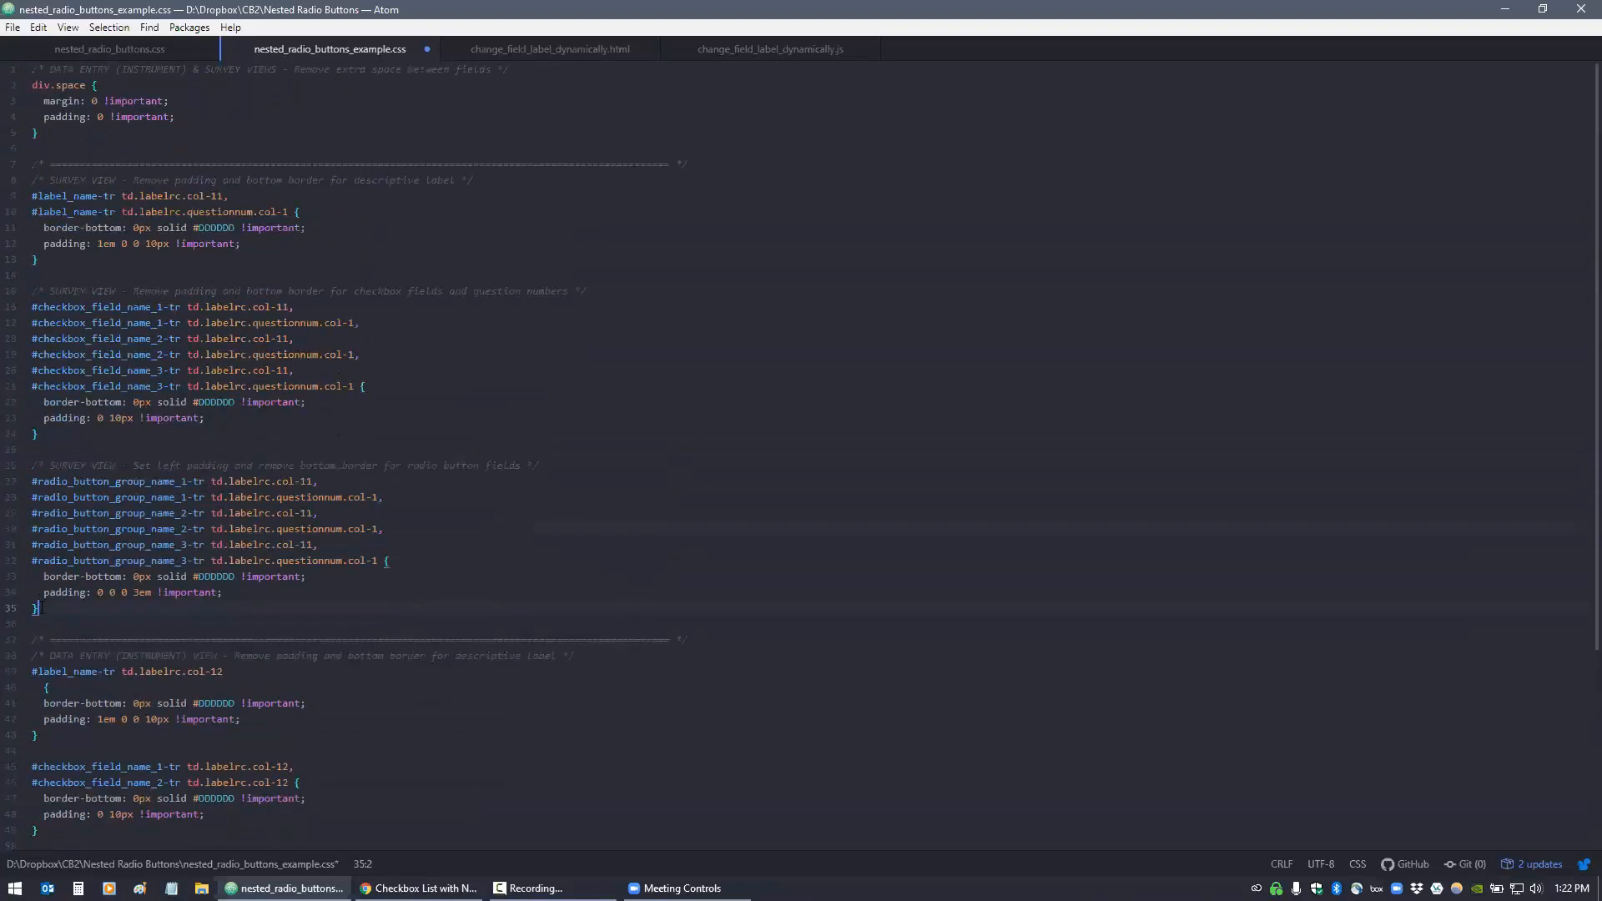
pyautogui.moveTo(12, 608); pyautogui.dragTo(11, 67)
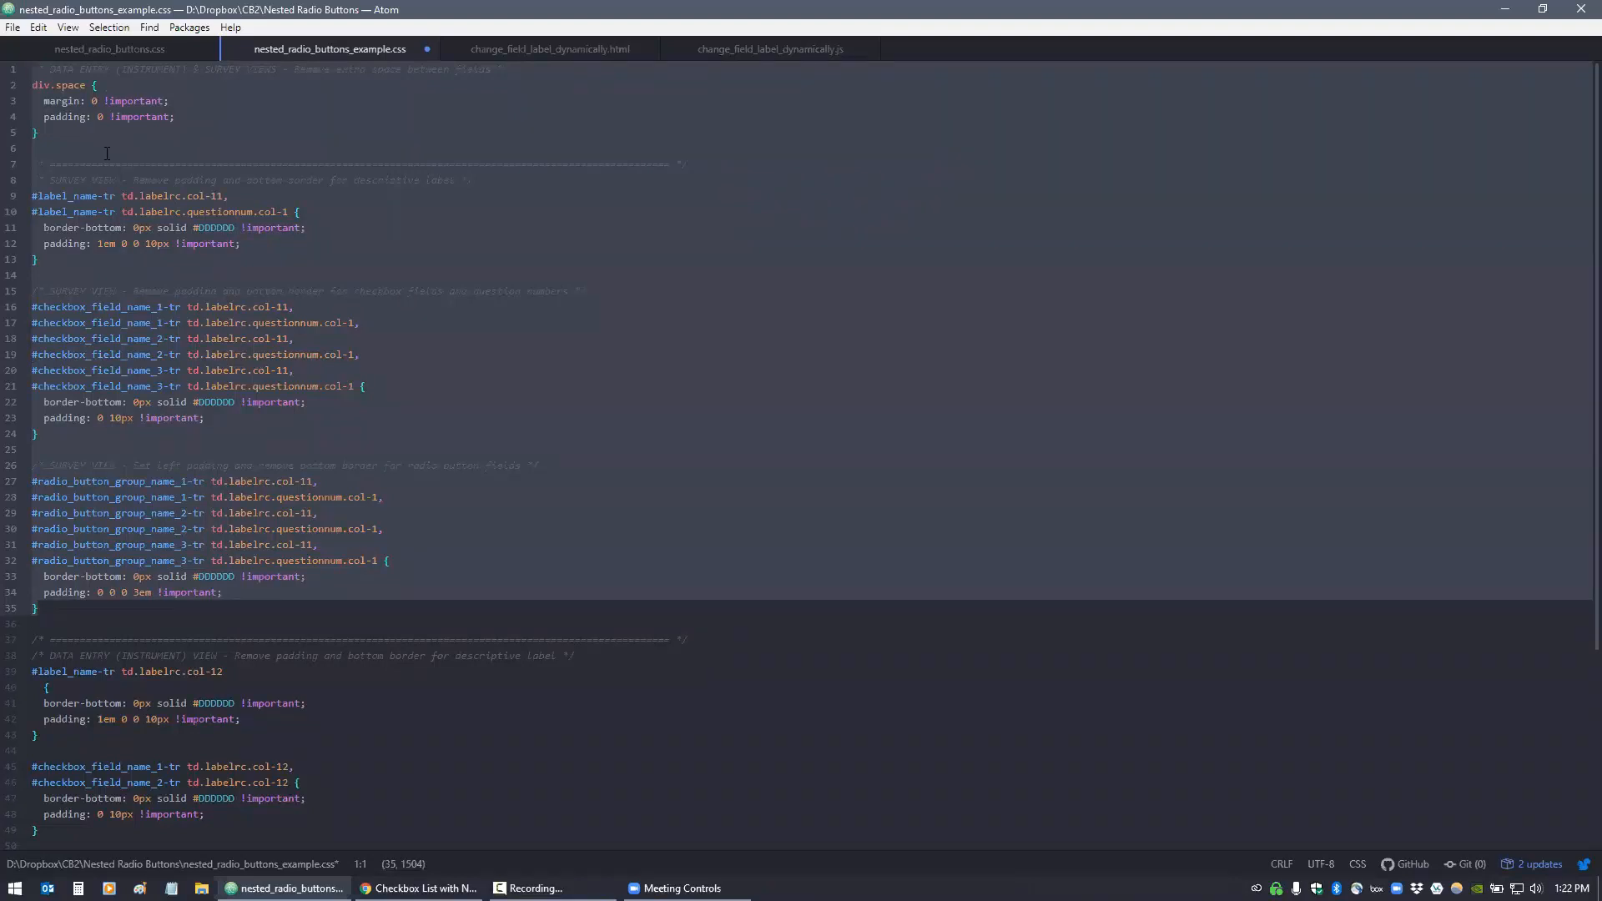
pyautogui.scroll(-5, 429, 365)
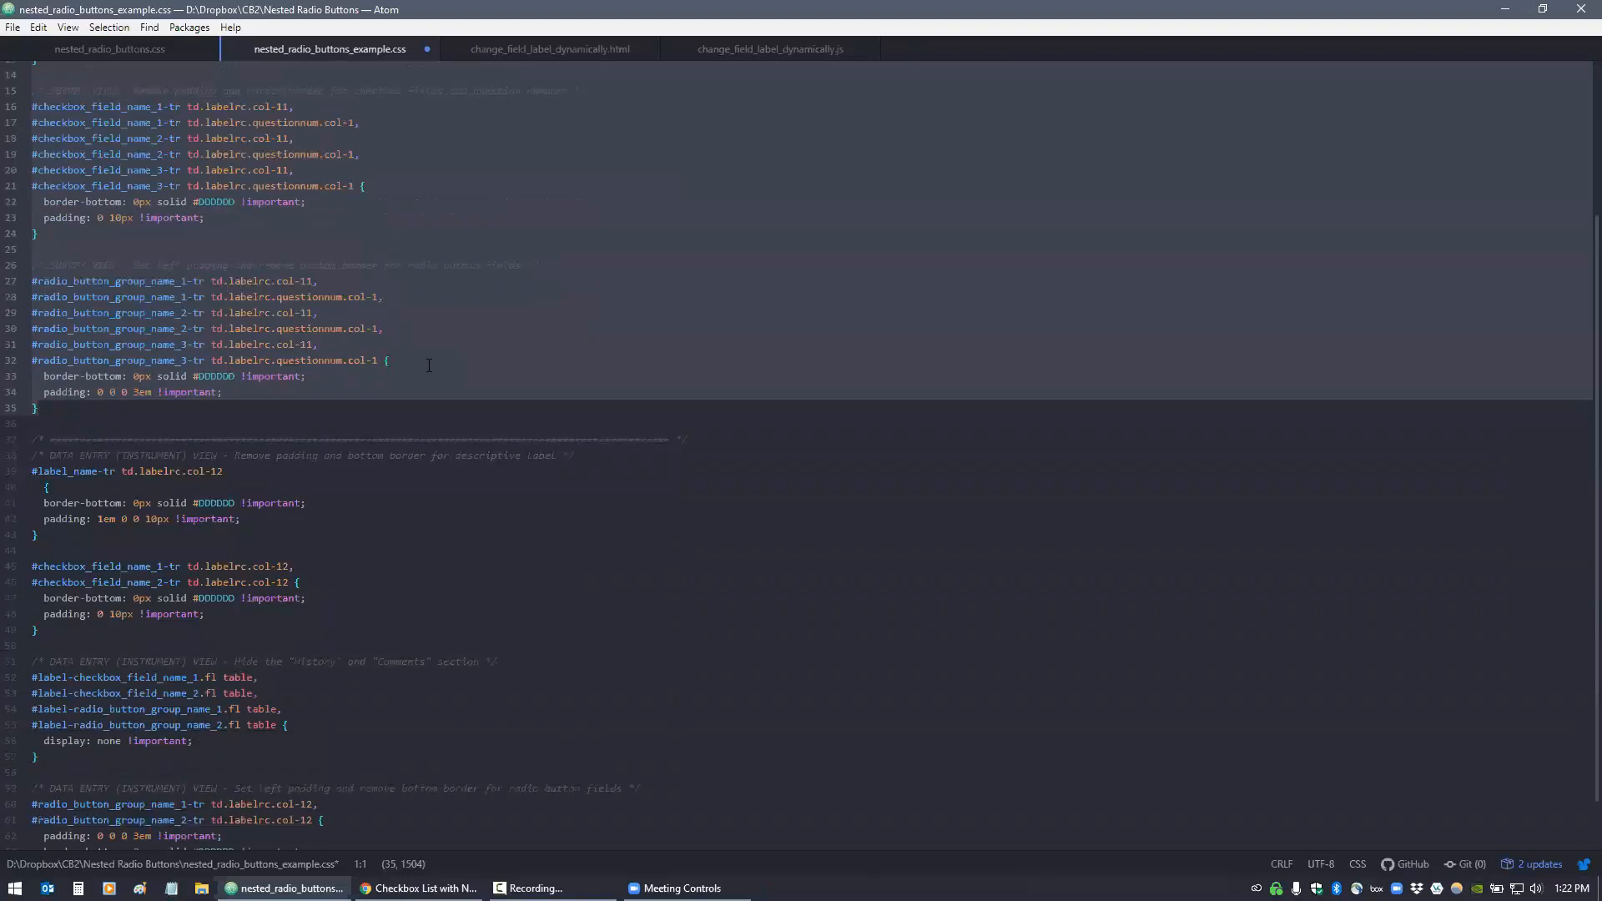
pyautogui.click(50, 489)
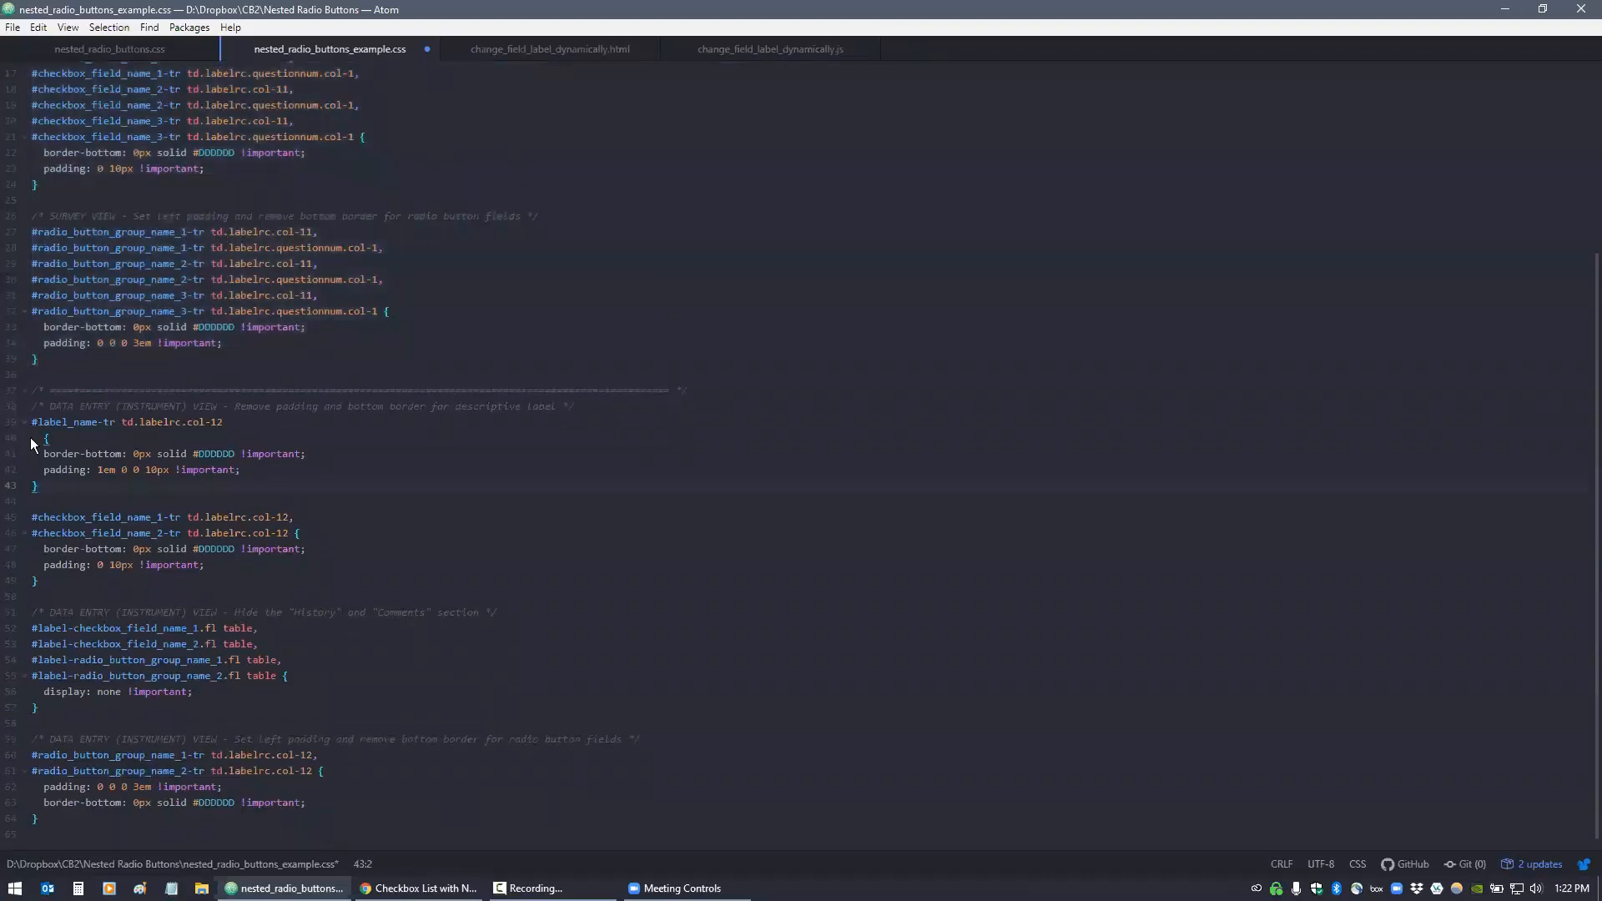
# Switch to the REDCap project in Chrome and add a new record in the Checkboxes and Separate Radio Buttons instrument
pyautogui.click(417, 888)
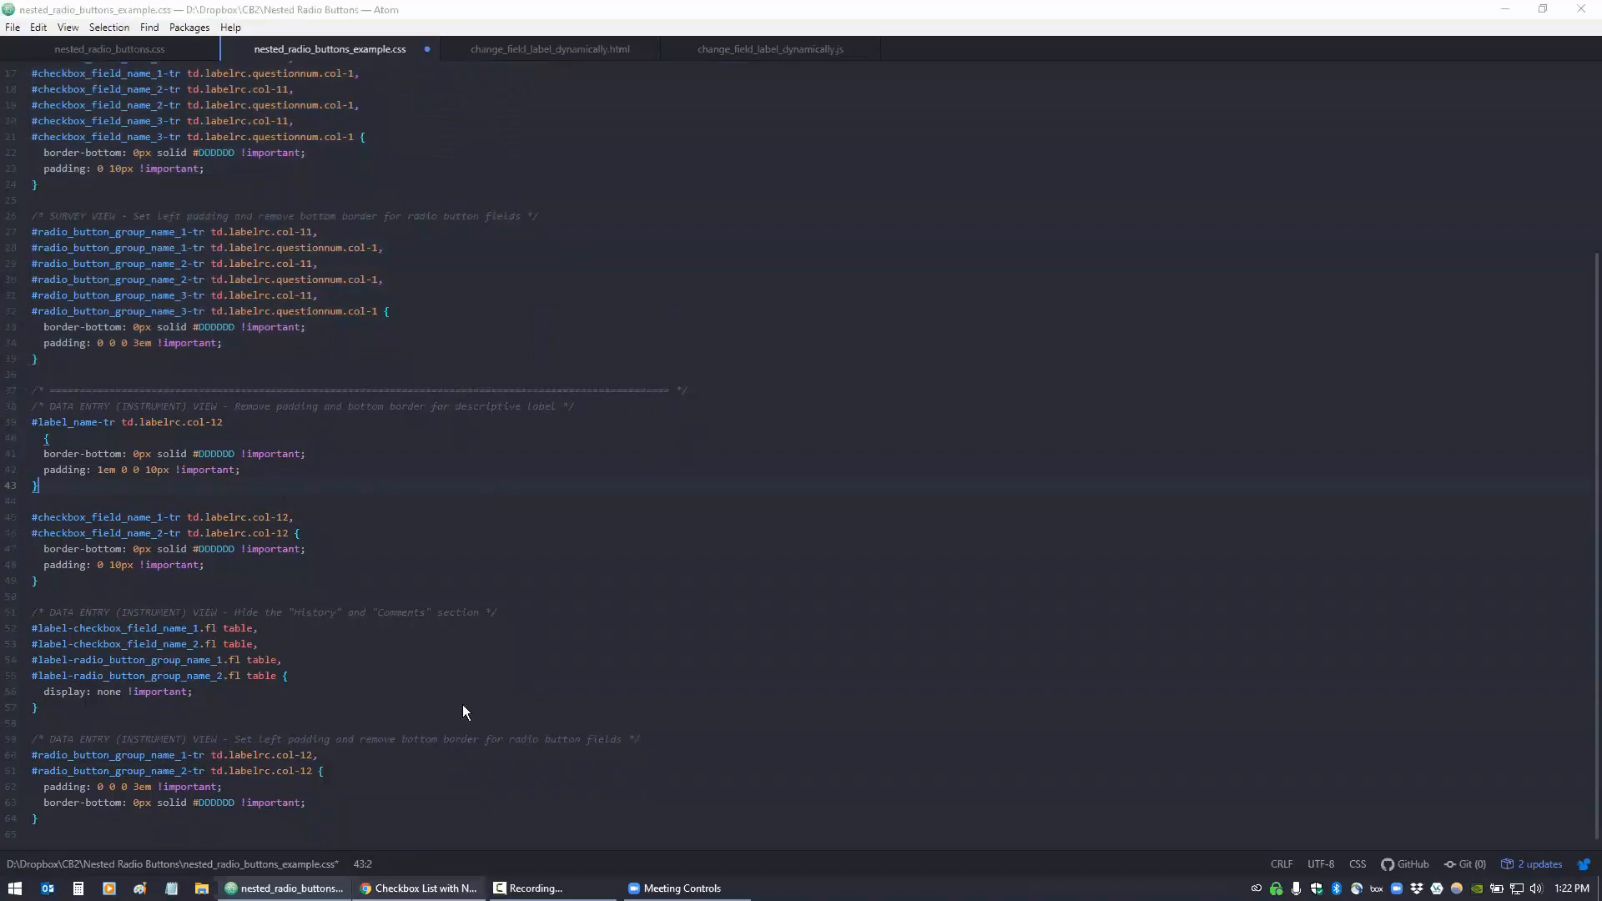
pyautogui.click(297, 10)
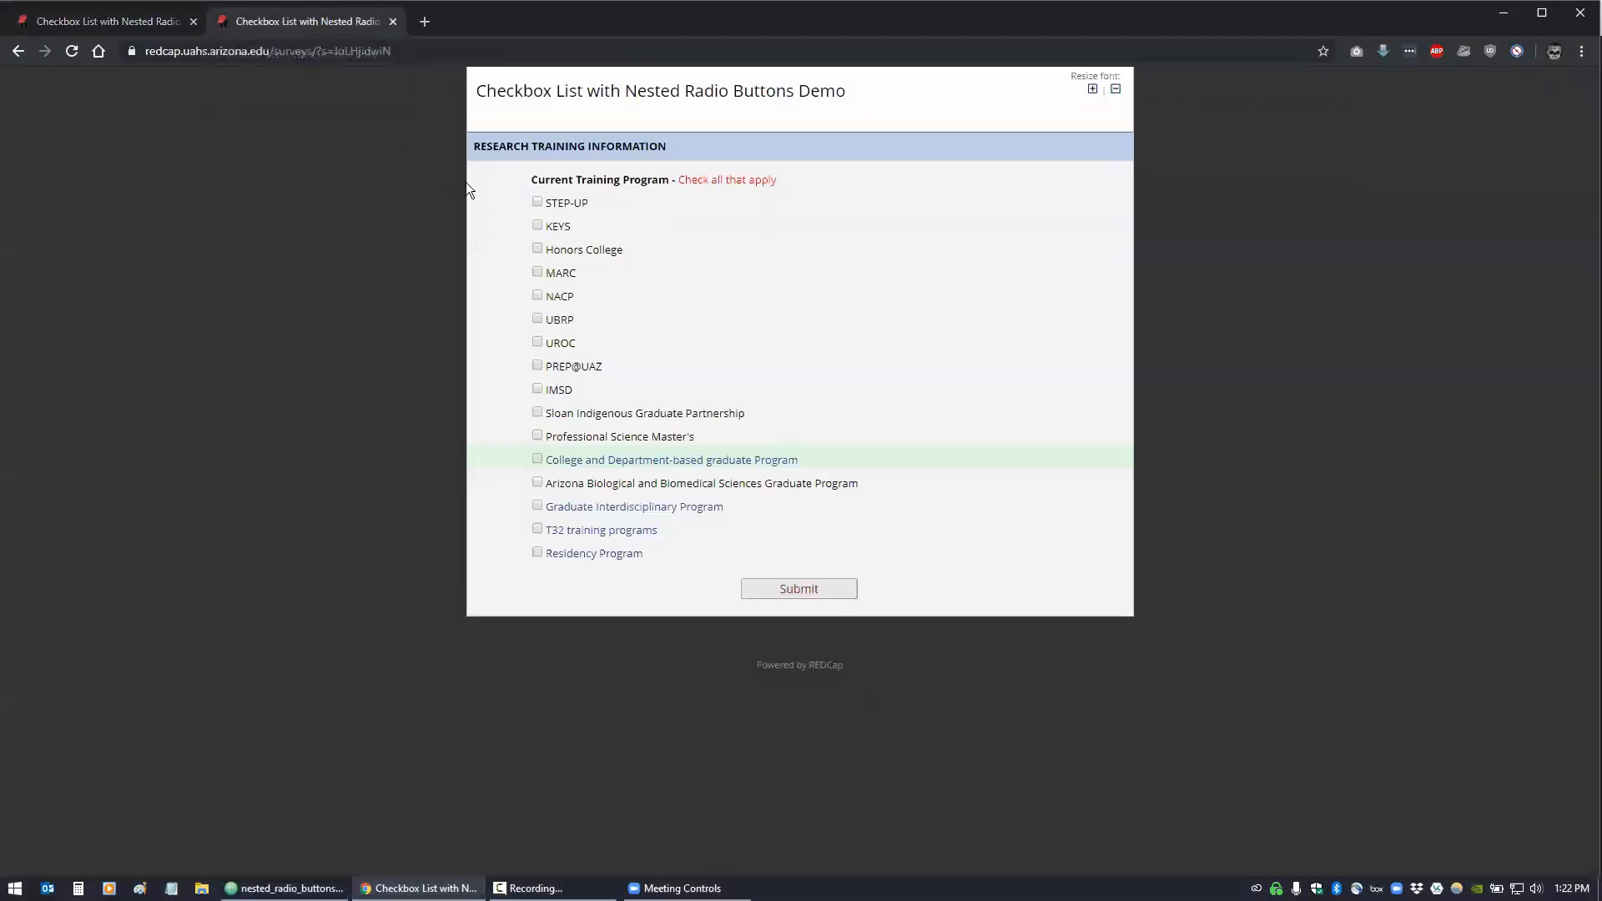
pyautogui.click(80, 22)
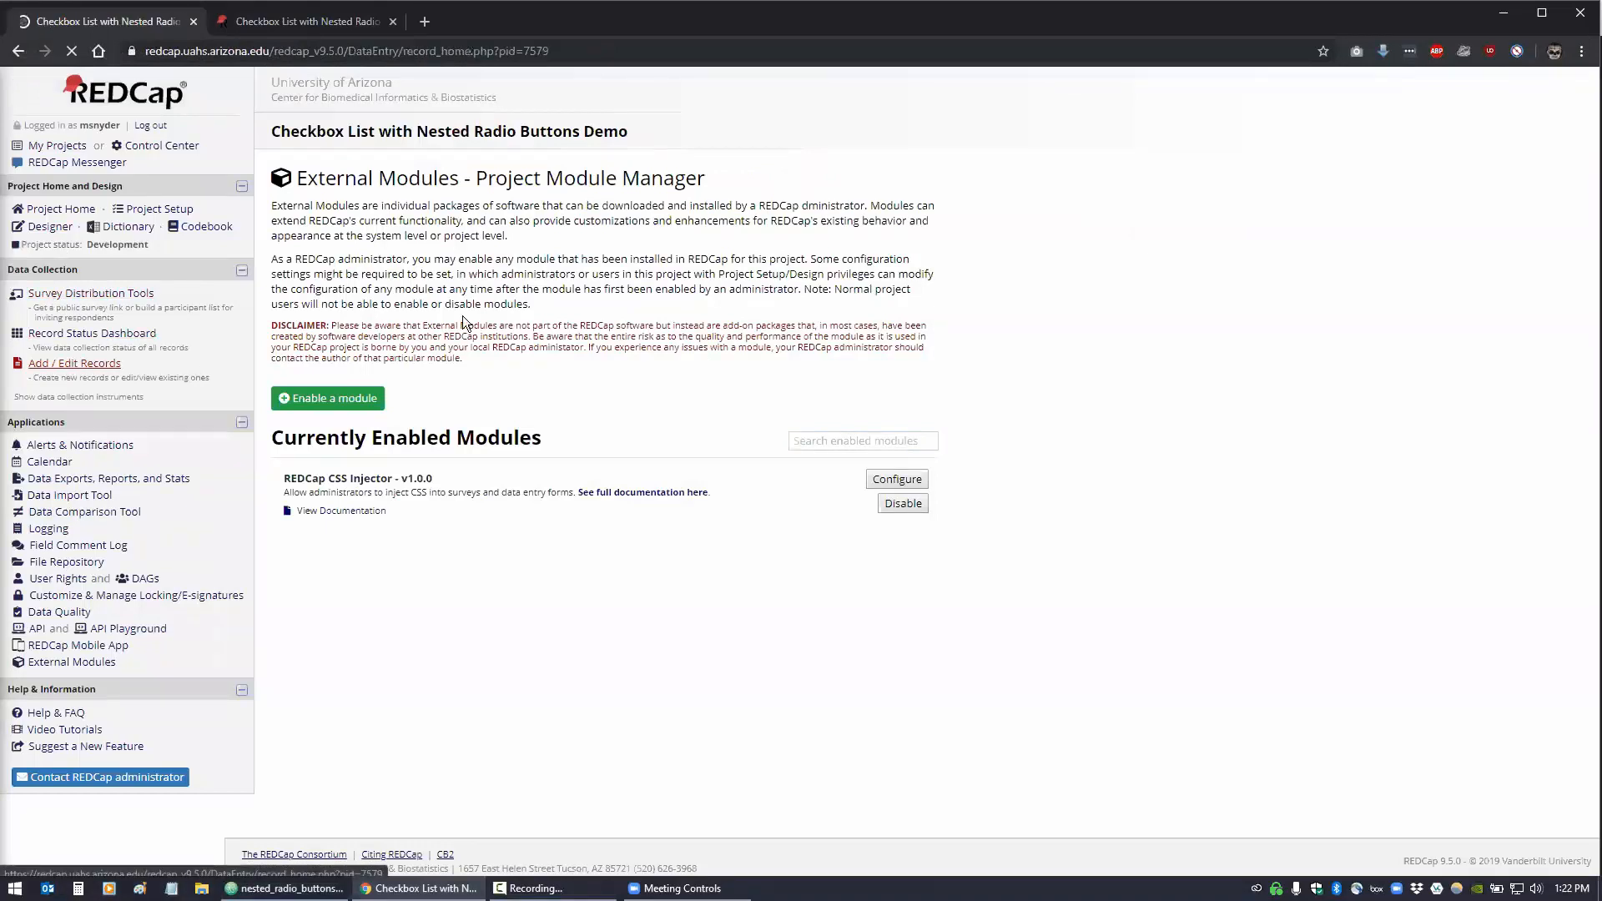
pyautogui.click(697, 382)
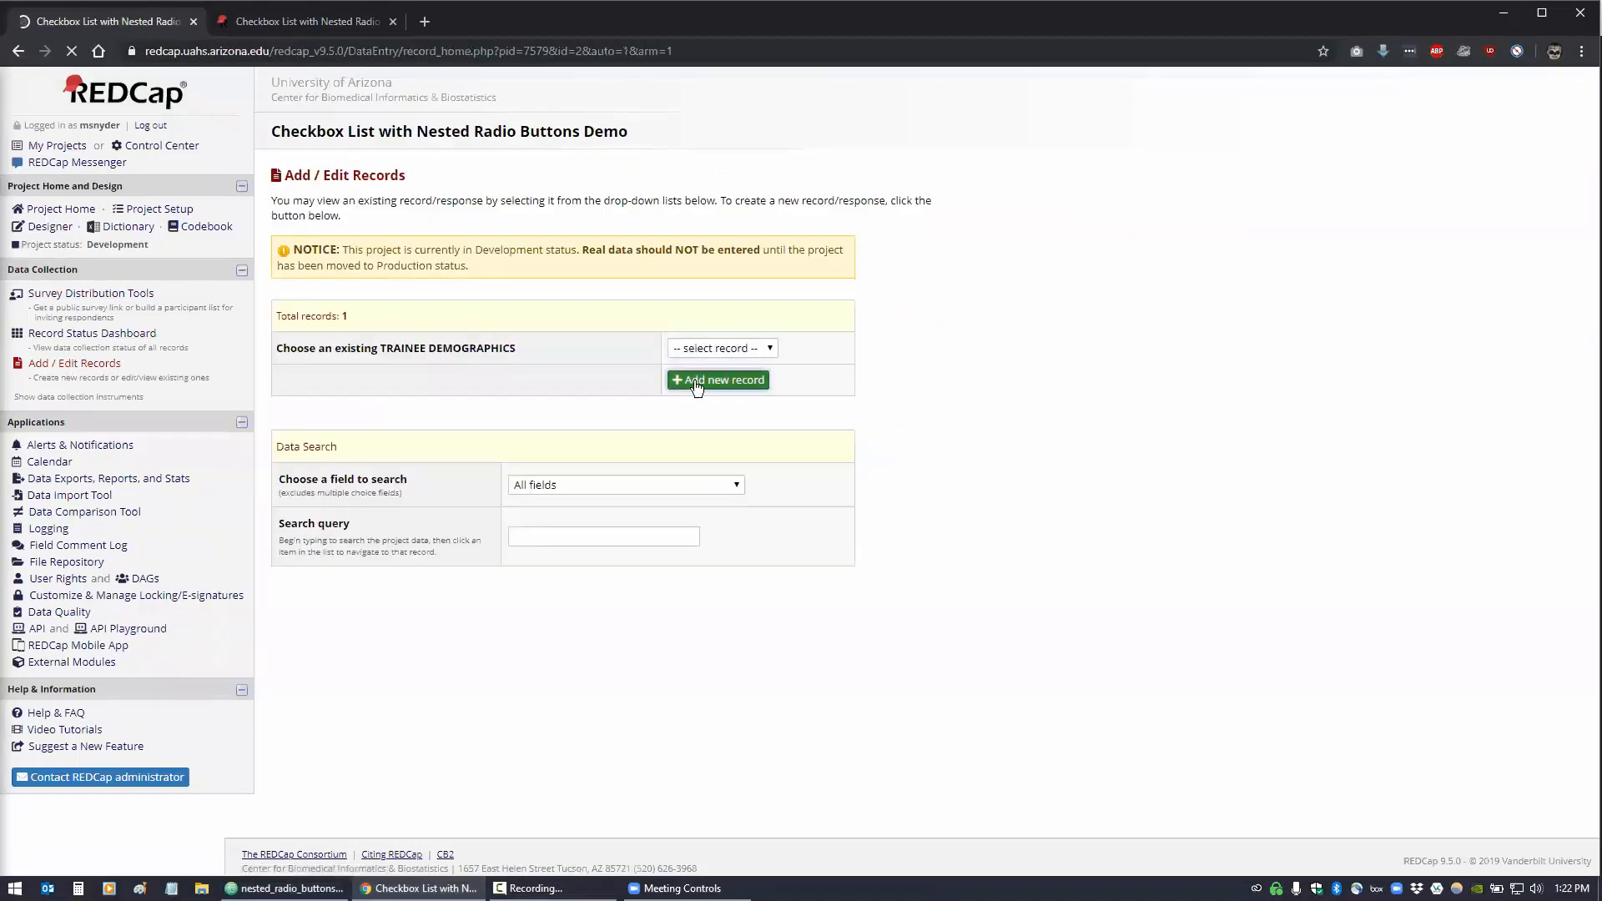
pyautogui.click(552, 414)
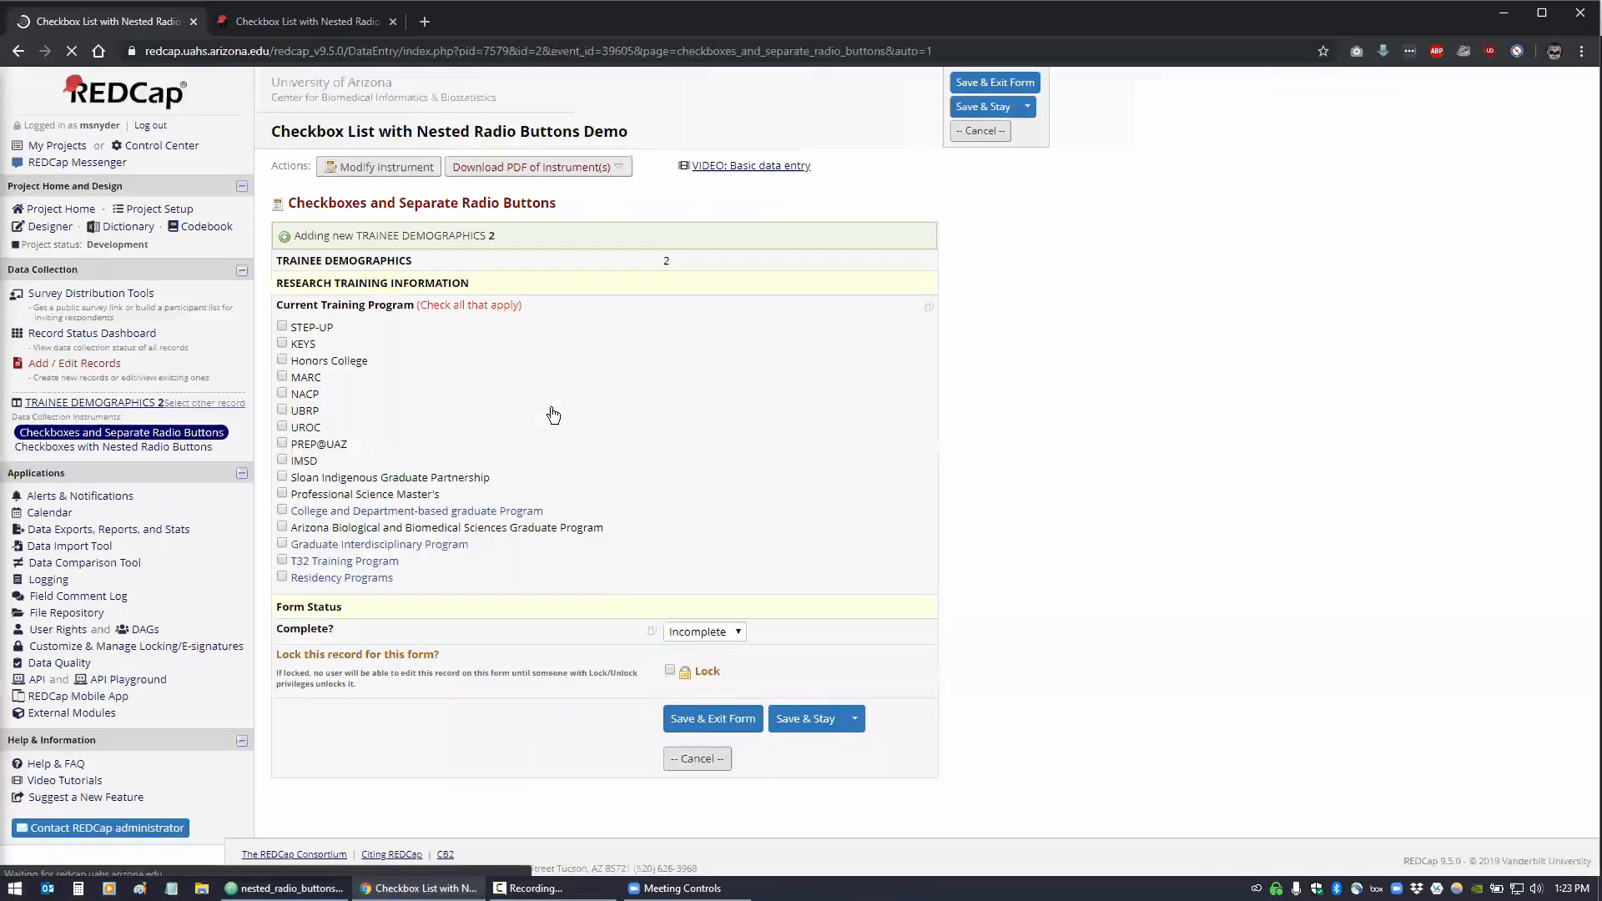
# Check College and Department-based graduate Program, Graduate Interdisciplinary Program, T32 Training Program and Residency Programs, and look through their separate radio button groups
pyautogui.click(281, 527)
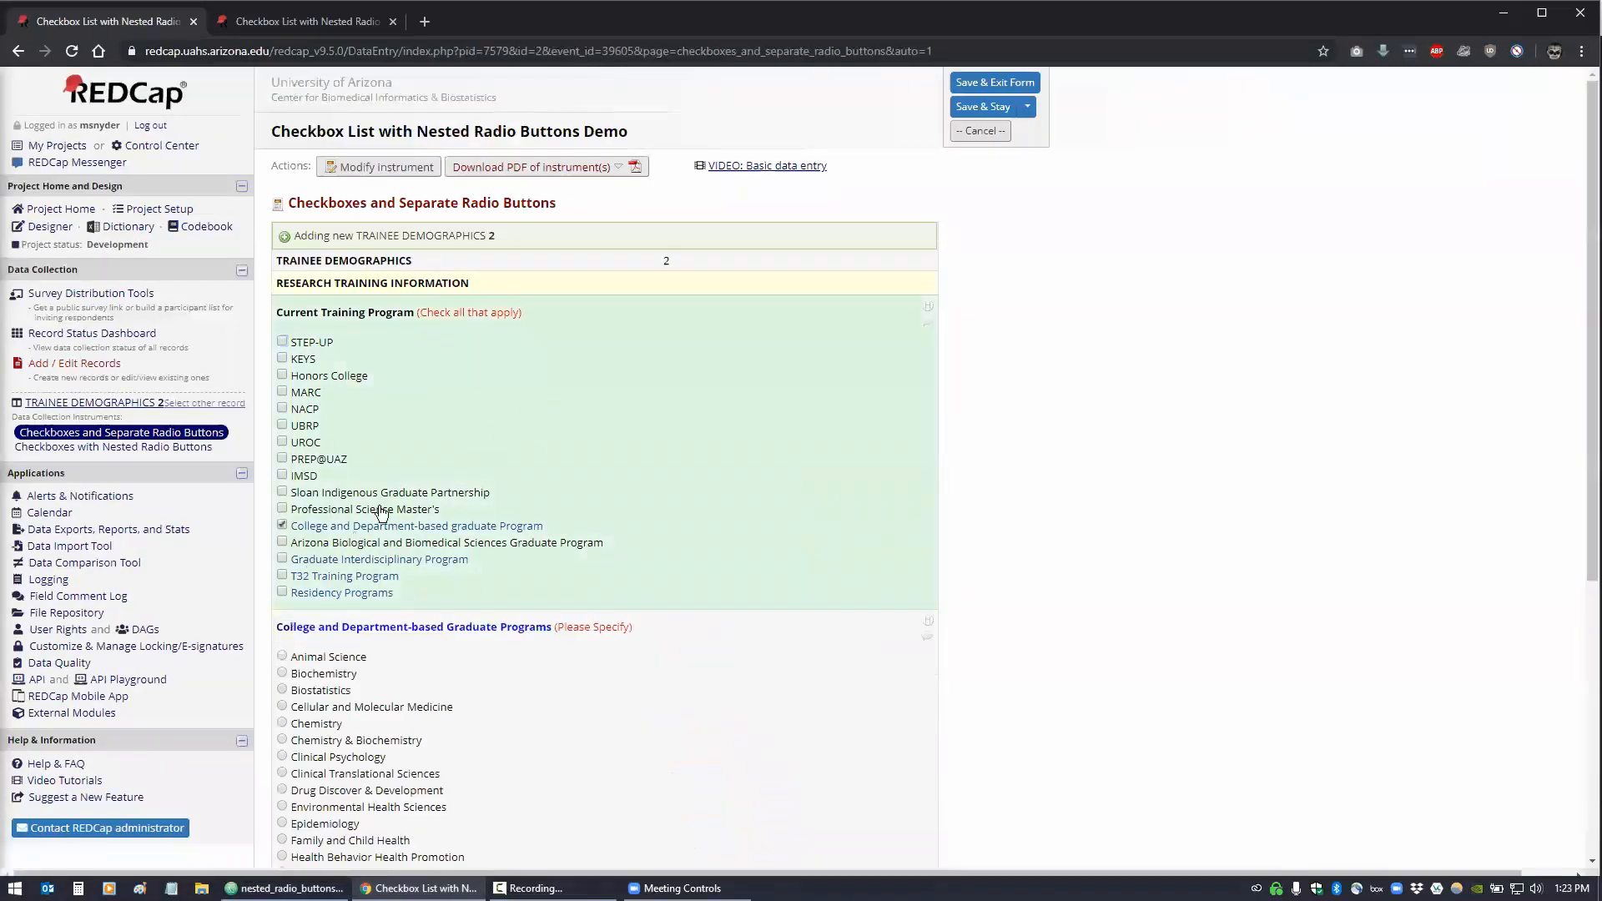
pyautogui.scroll(-4, 282, 234)
pyautogui.click(282, 229)
pyautogui.click(282, 242)
pyautogui.click(282, 259)
pyautogui.scroll(-6, 275, 547)
pyautogui.scroll(8, 200, 578)
pyautogui.scroll(3, 109, 470)
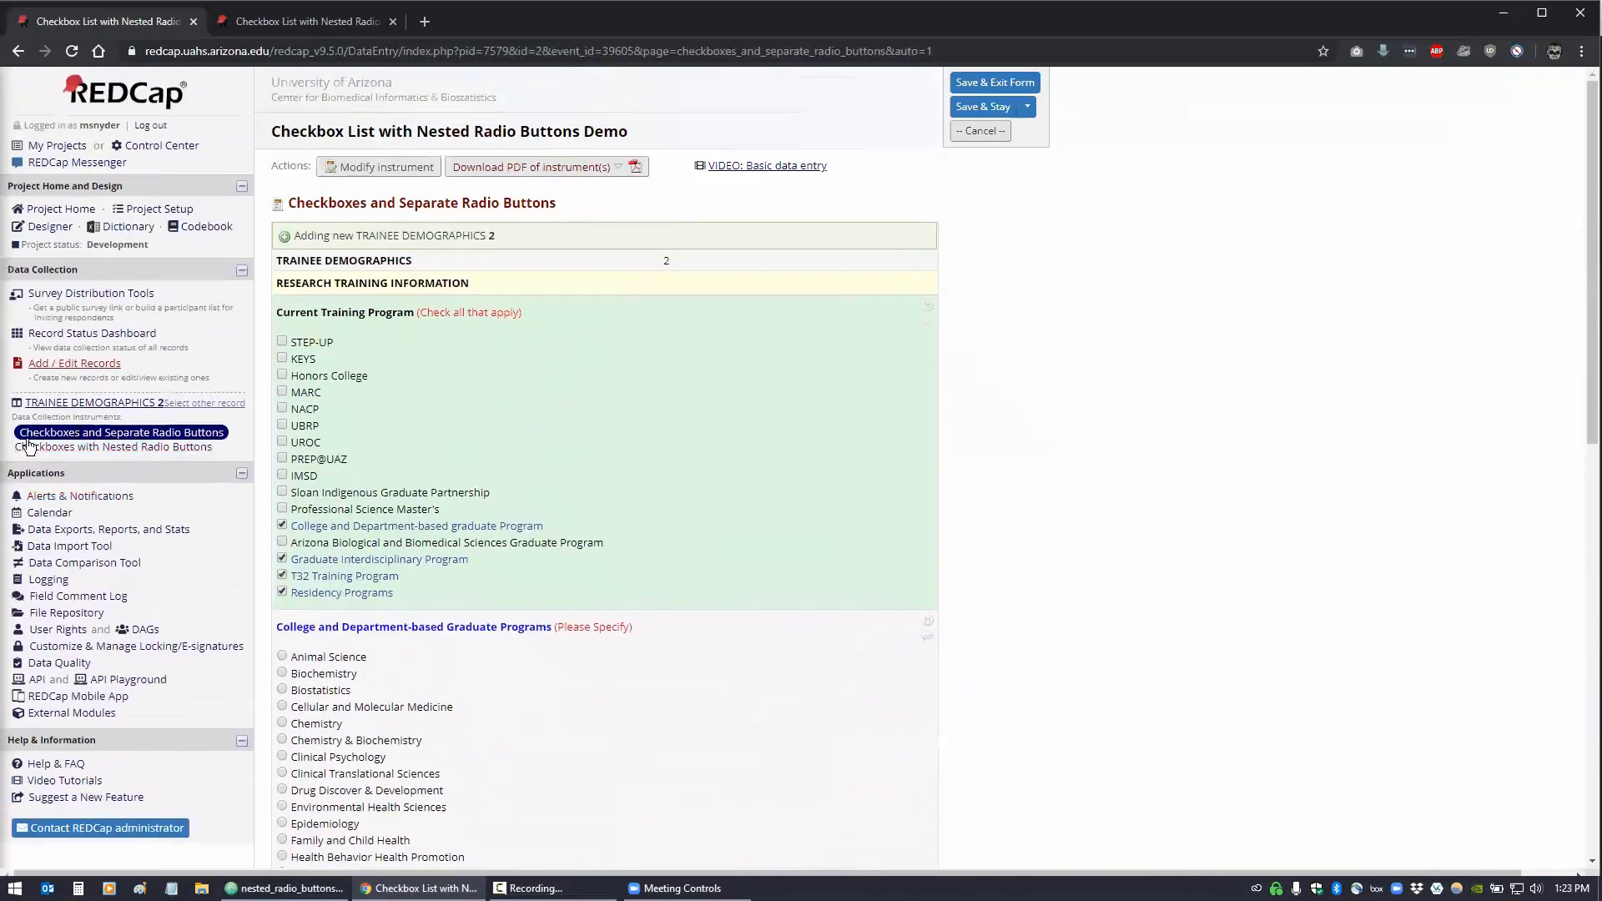
# Open the Checkboxes with Nested Radio Buttons instrument without saving, and check the programs with nested options, starting with College and Department-based graduate Program
pyautogui.click(45, 448)
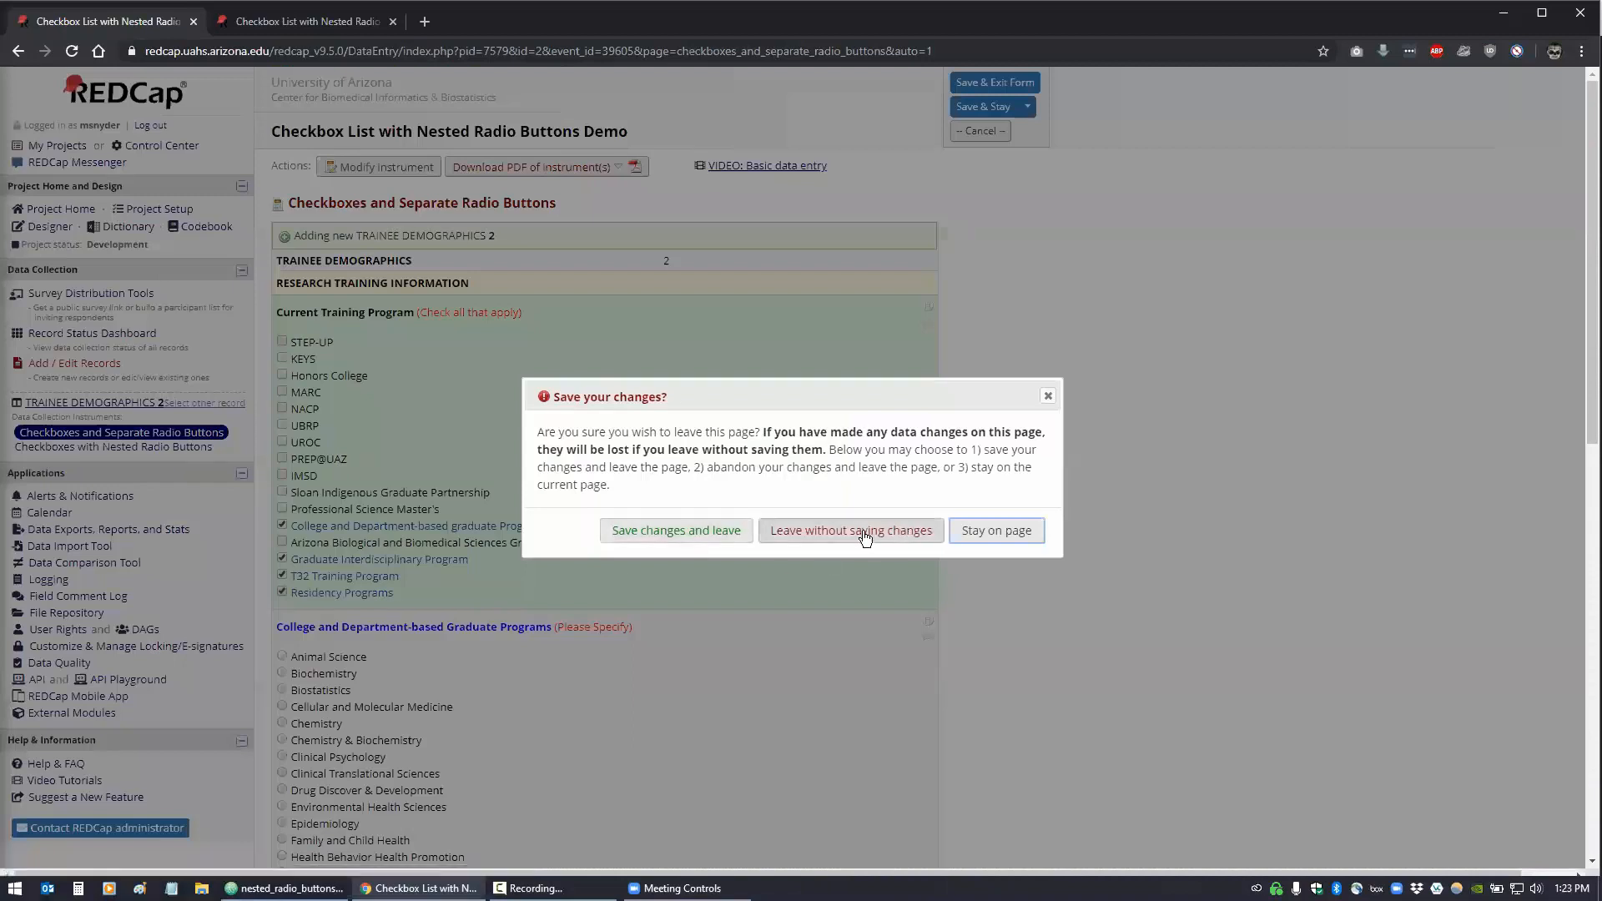
pyautogui.click(860, 533)
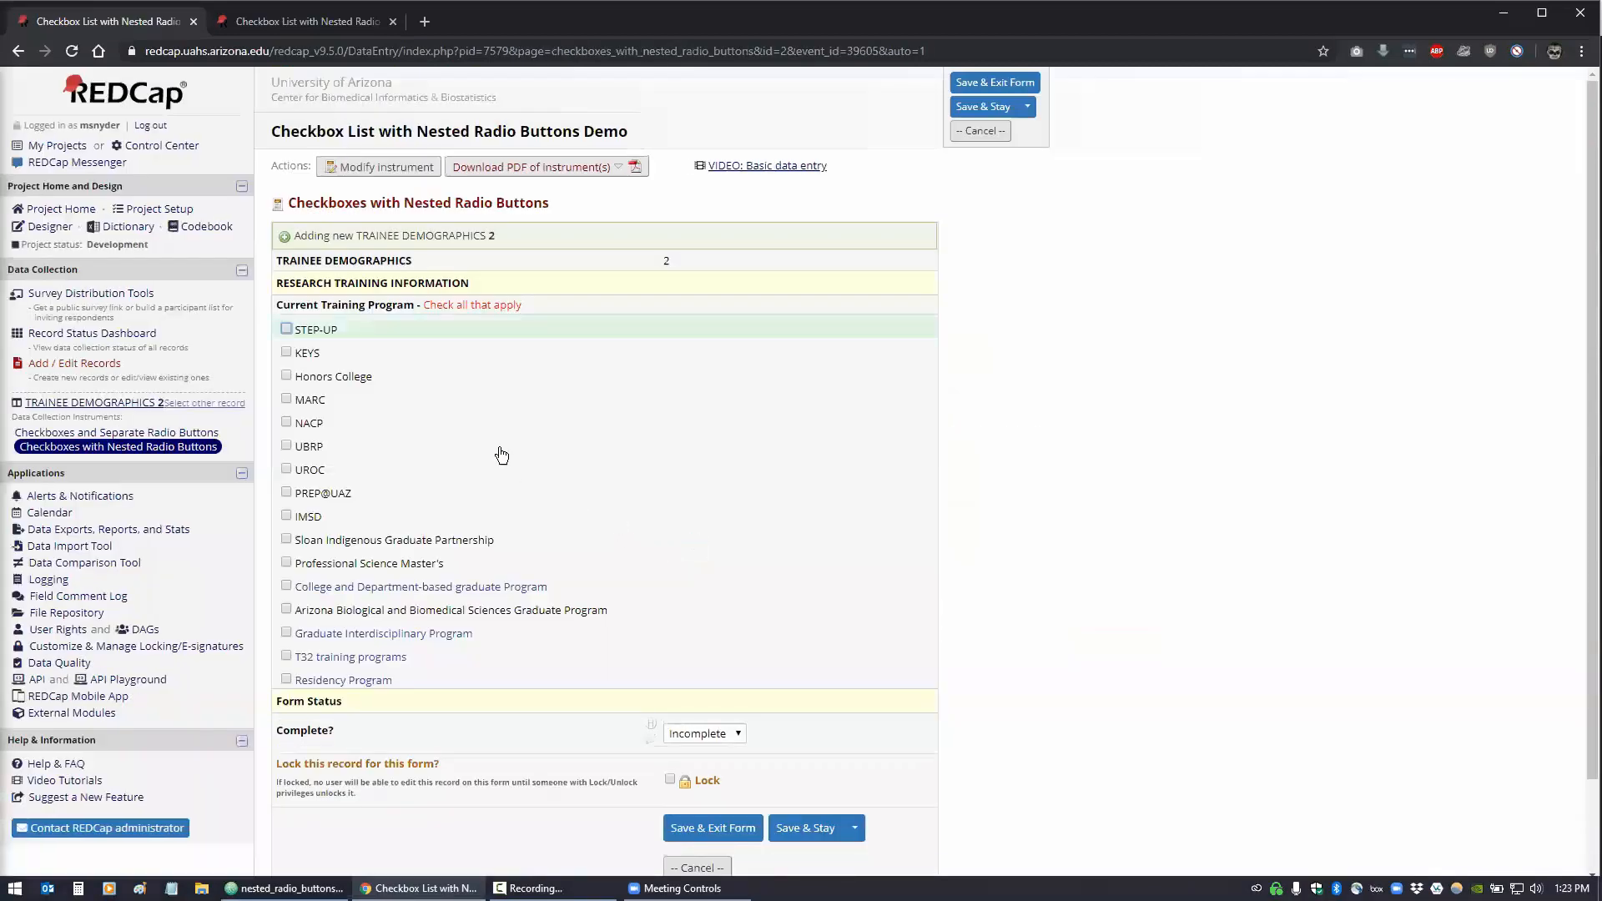
pyautogui.scroll(-2, 393, 350)
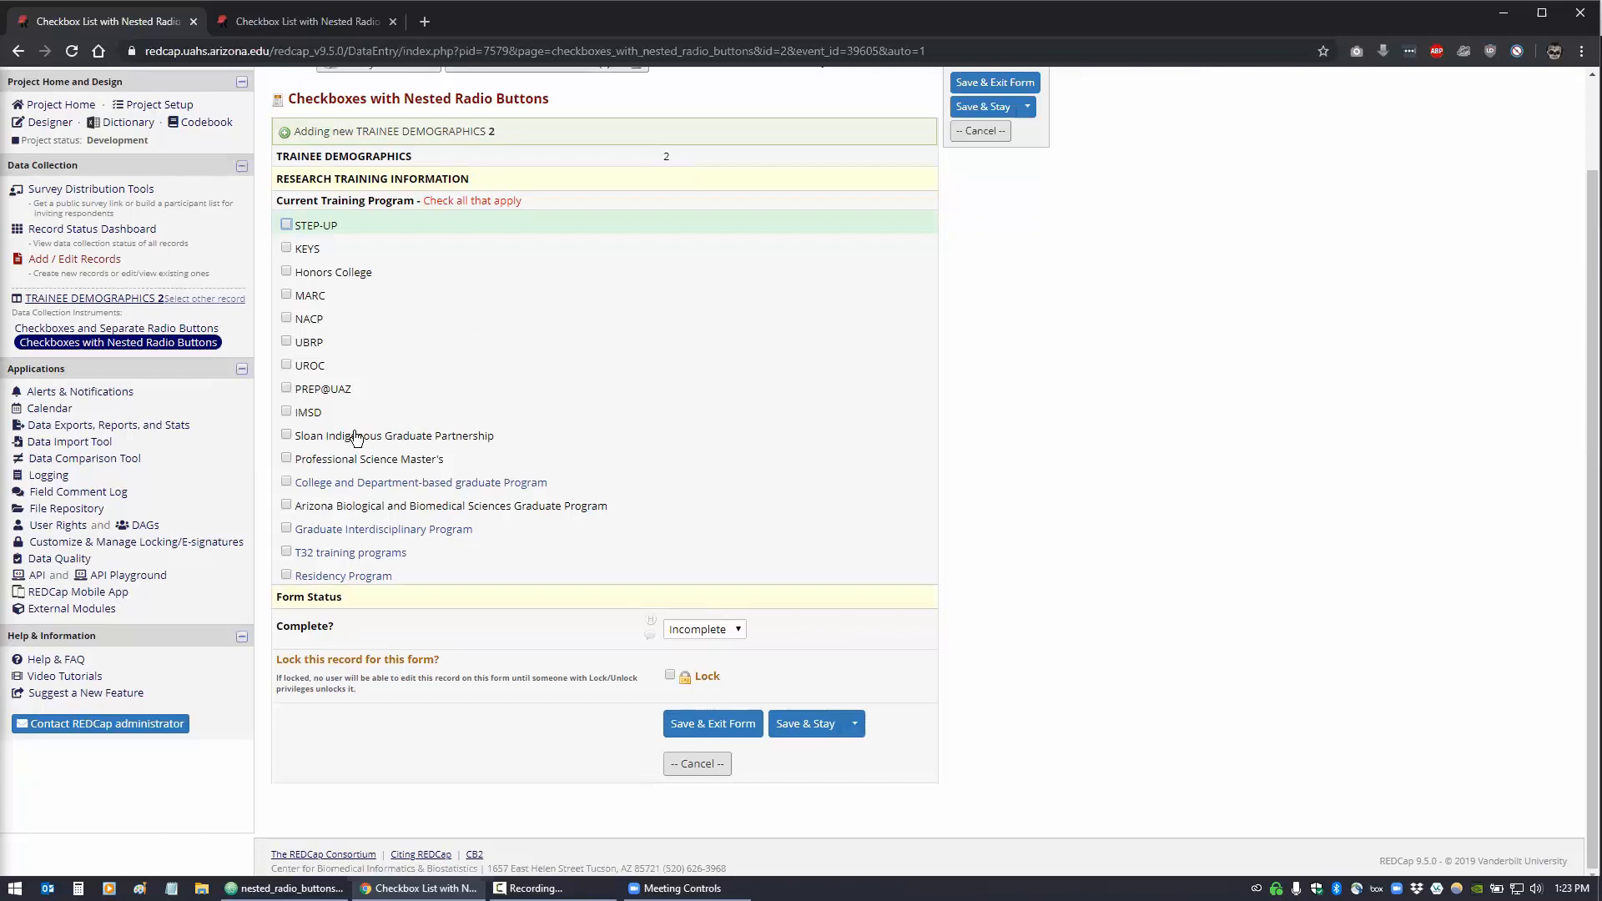
pyautogui.click(287, 483)
pyautogui.scroll(-4, 289, 488)
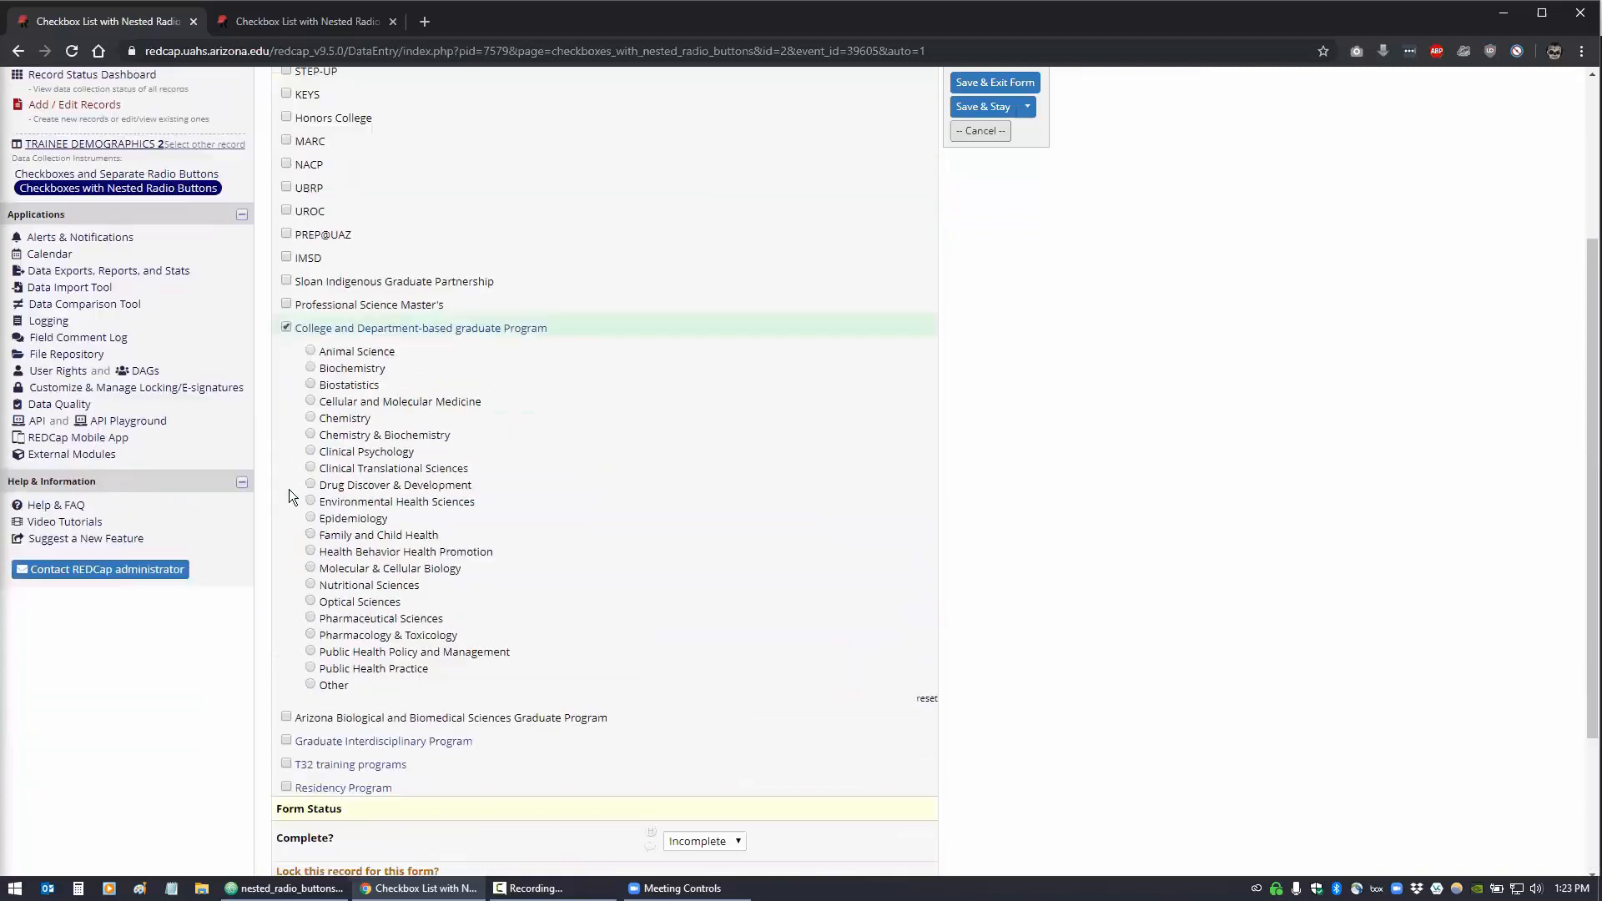
pyautogui.click(287, 528)
pyautogui.scroll(-2, 283, 544)
pyautogui.click(286, 554)
pyautogui.scroll(-1, 288, 584)
pyautogui.scroll(-1, 287, 593)
pyautogui.click(286, 575)
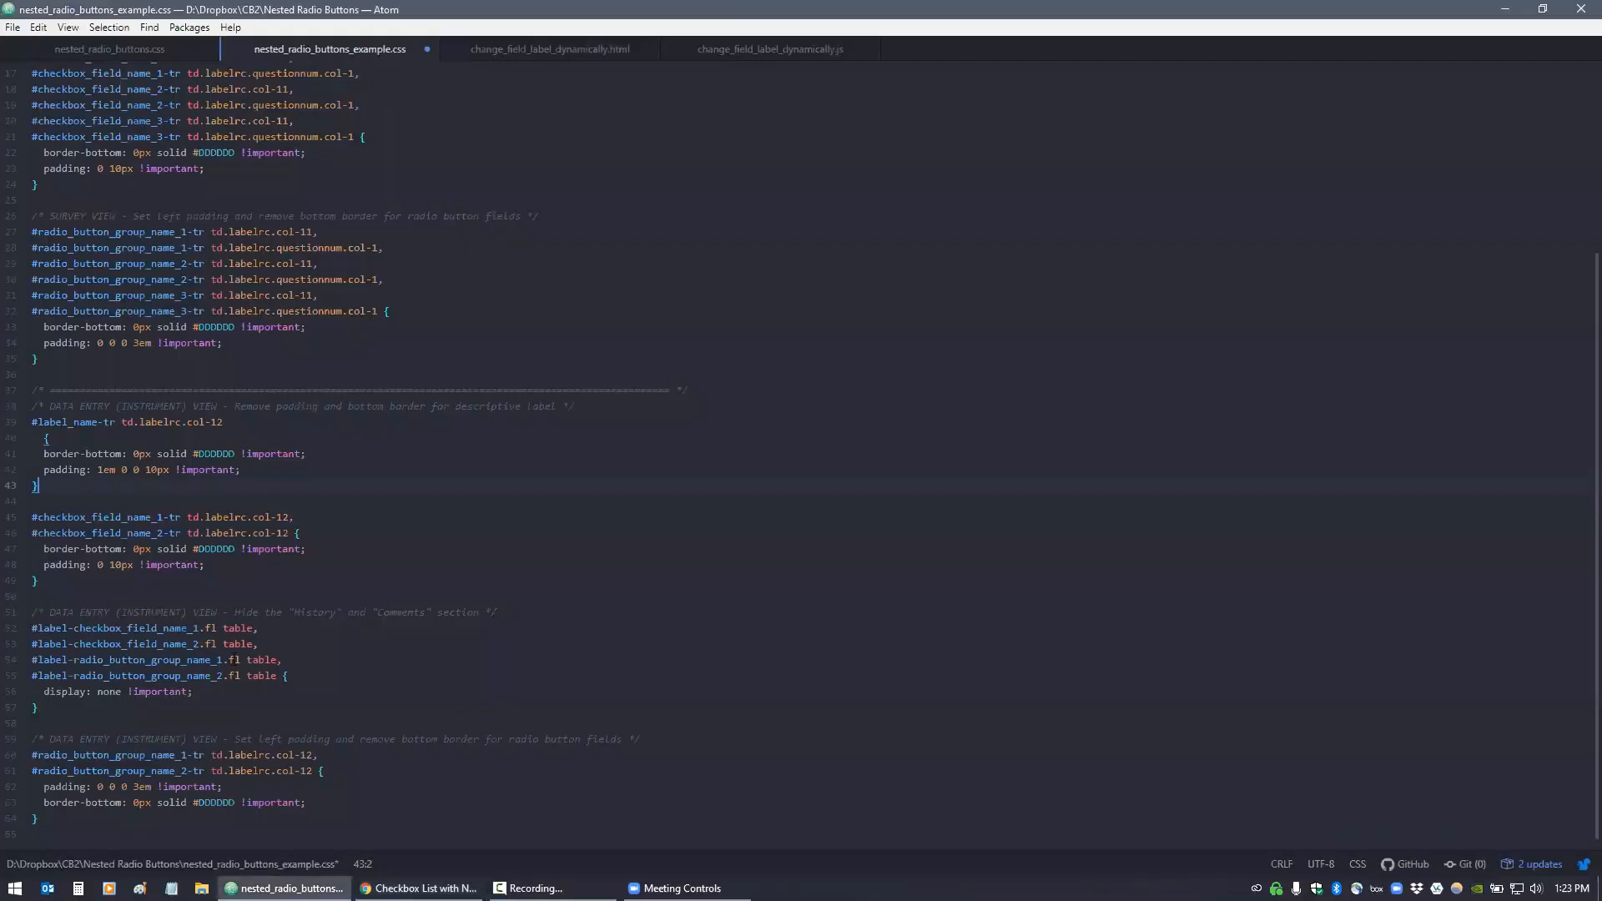
# Switch to Atom and compare the data entry #label_name-tr td.labelrc.col-12 selector with the survey view td.labelrc.col-11 selector
pyautogui.click(270, 886)
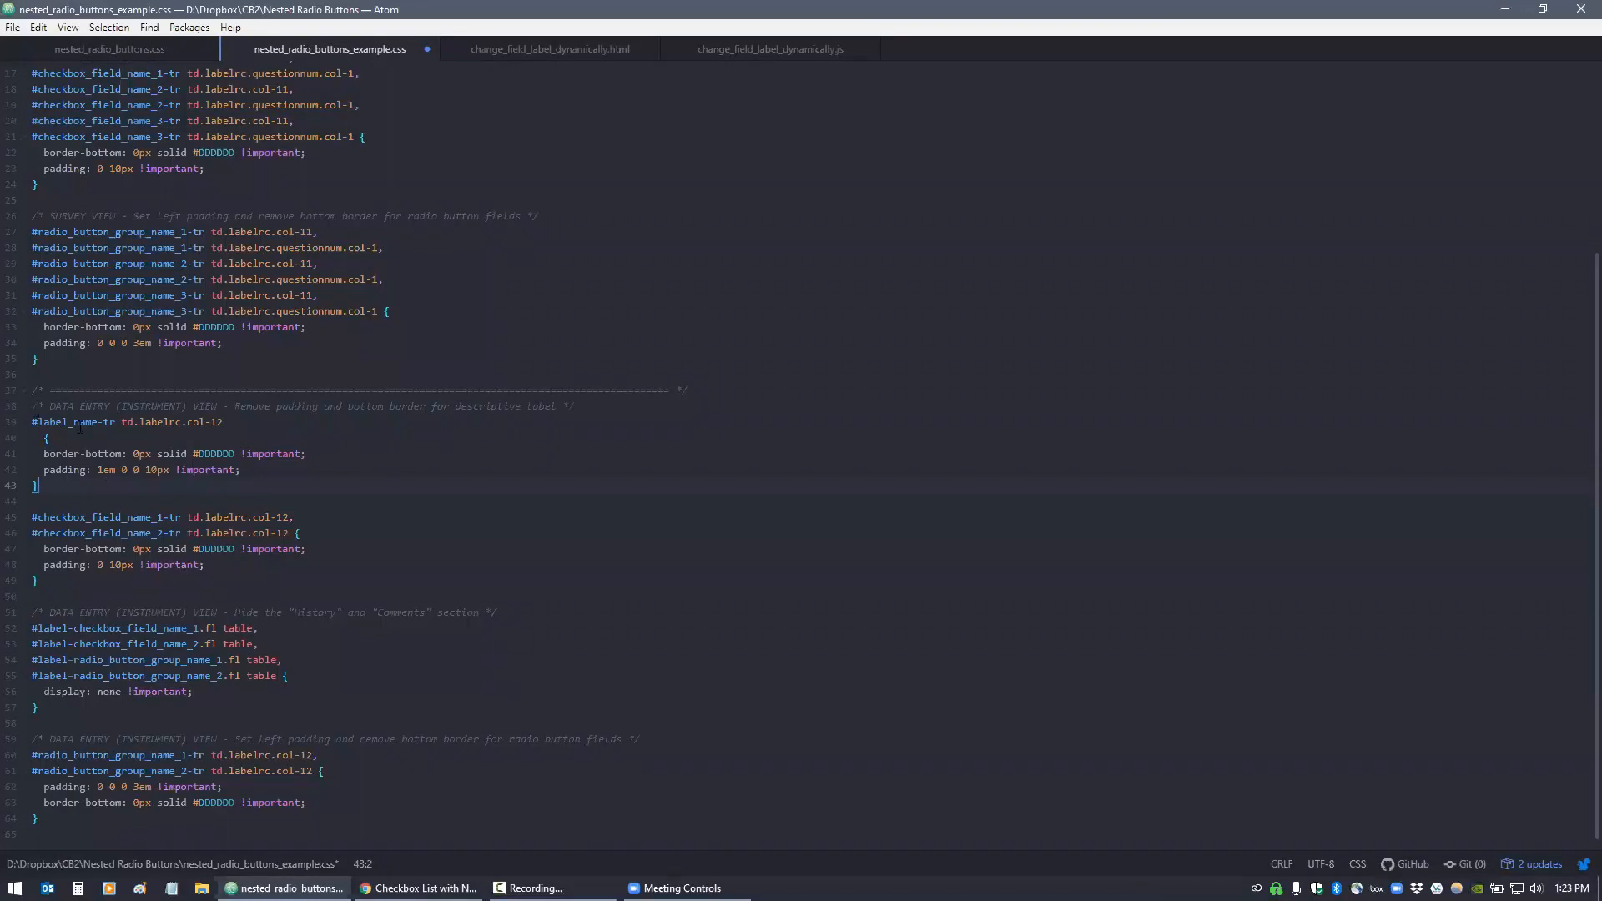
pyautogui.moveTo(32, 422); pyautogui.dragTo(235, 423)
pyautogui.scroll(2, 97, 430)
pyautogui.scroll(4, 97, 430)
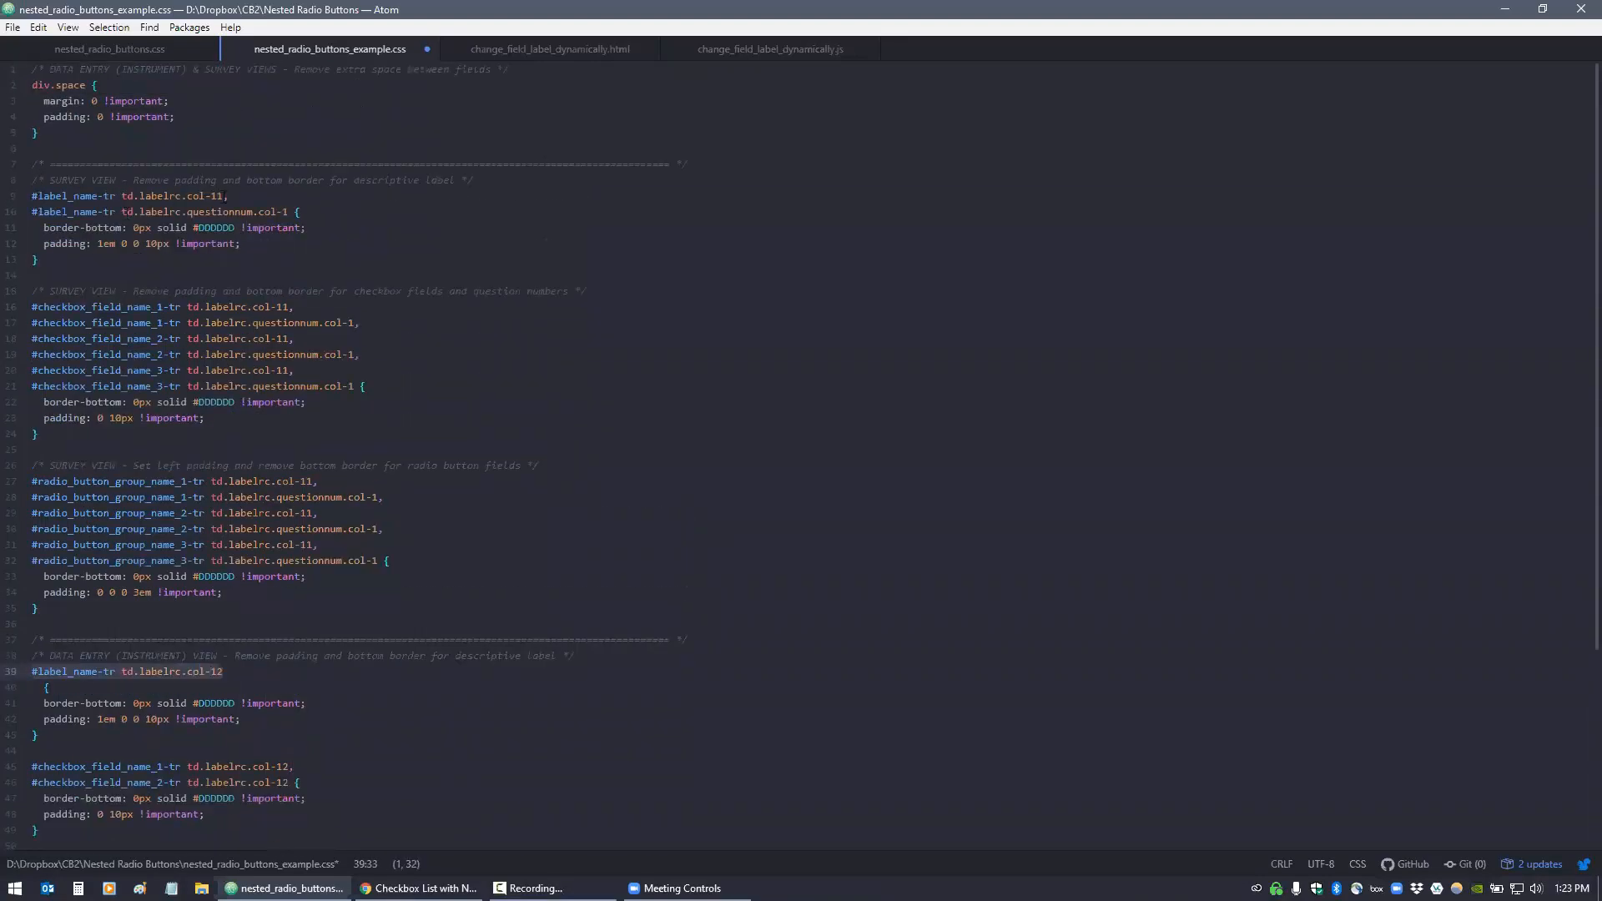
pyautogui.moveTo(225, 195); pyautogui.dragTo(31, 195)
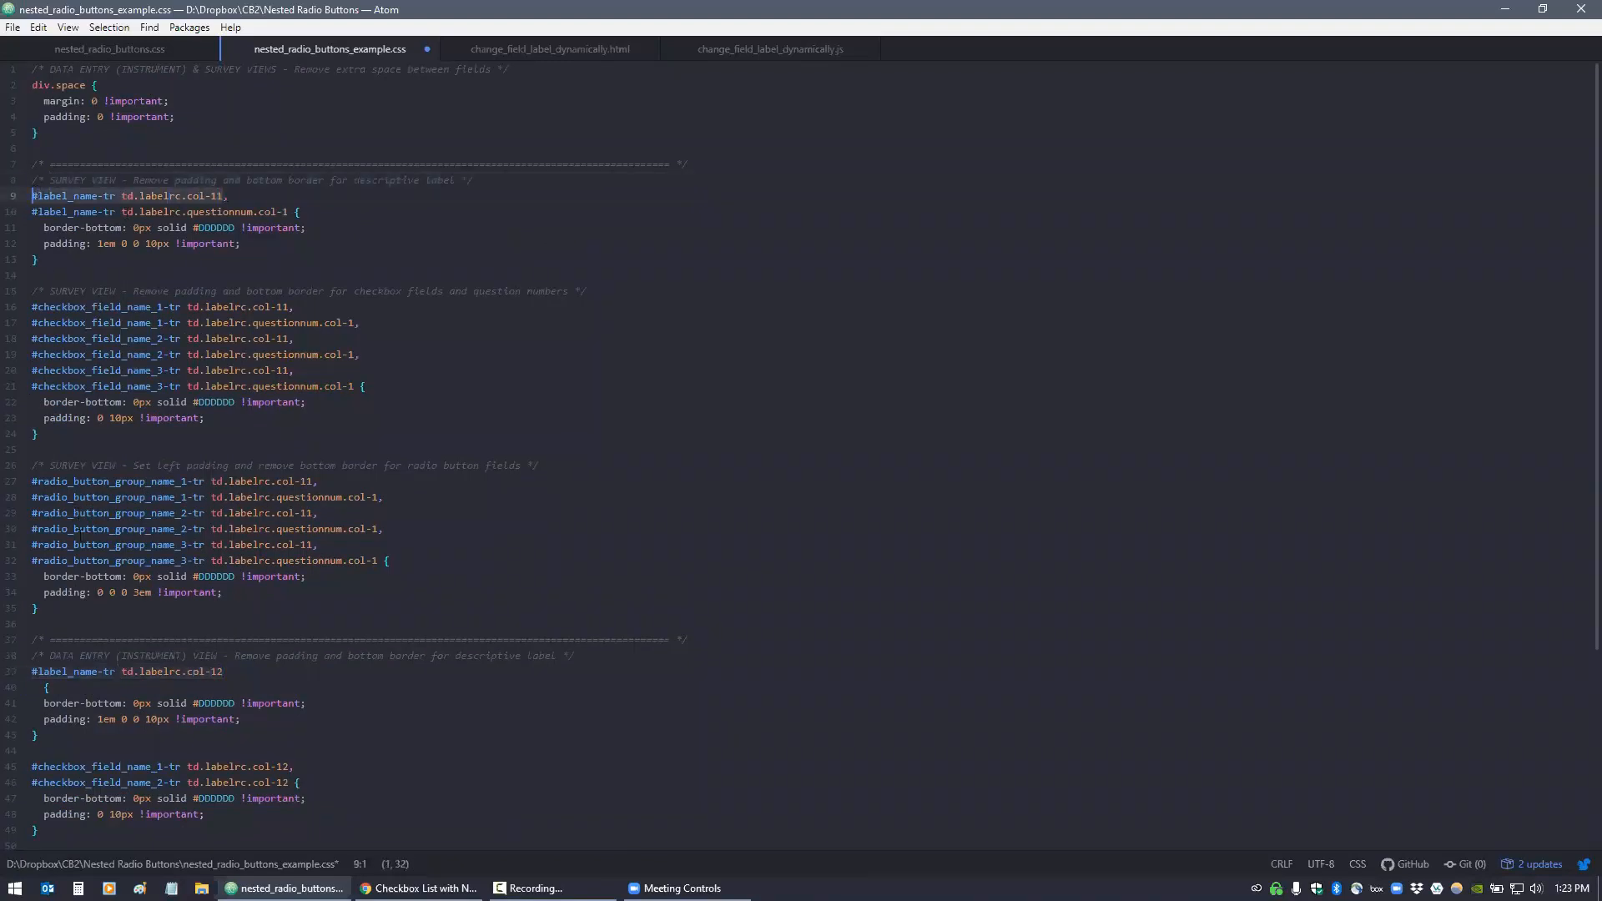
pyautogui.scroll(-4, 31, 196)
pyautogui.click(236, 510)
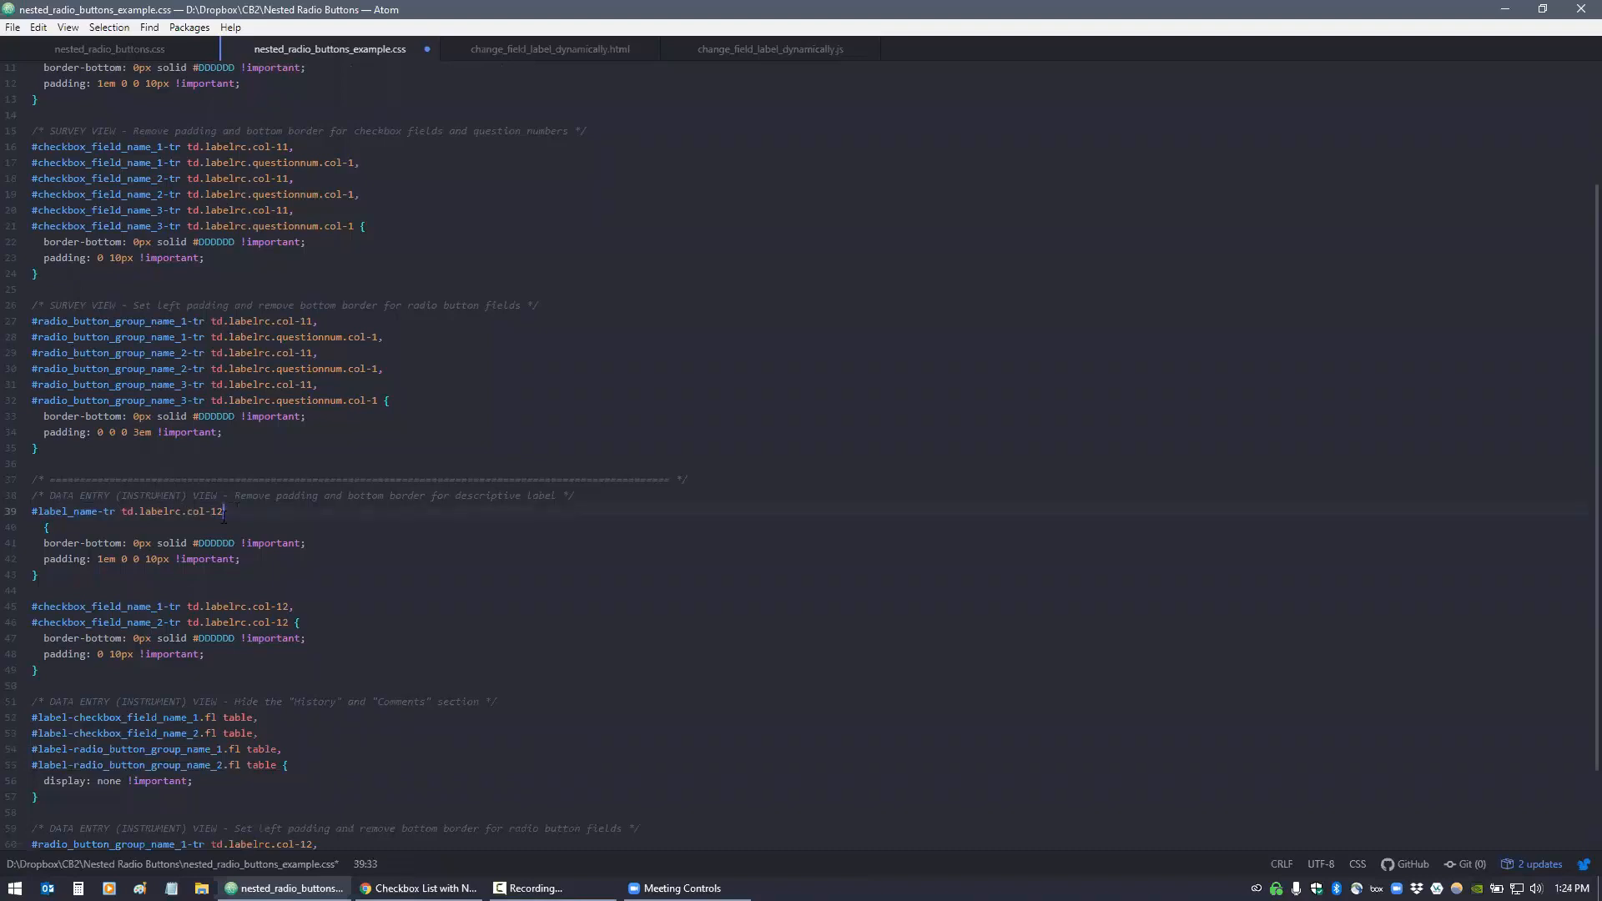
# Compare the survey view questionnum.col-1 selector of #checkbox_field_name_1-tr with the single data entry selector for #label_name-tr
pyautogui.scroll(4, 225, 501)
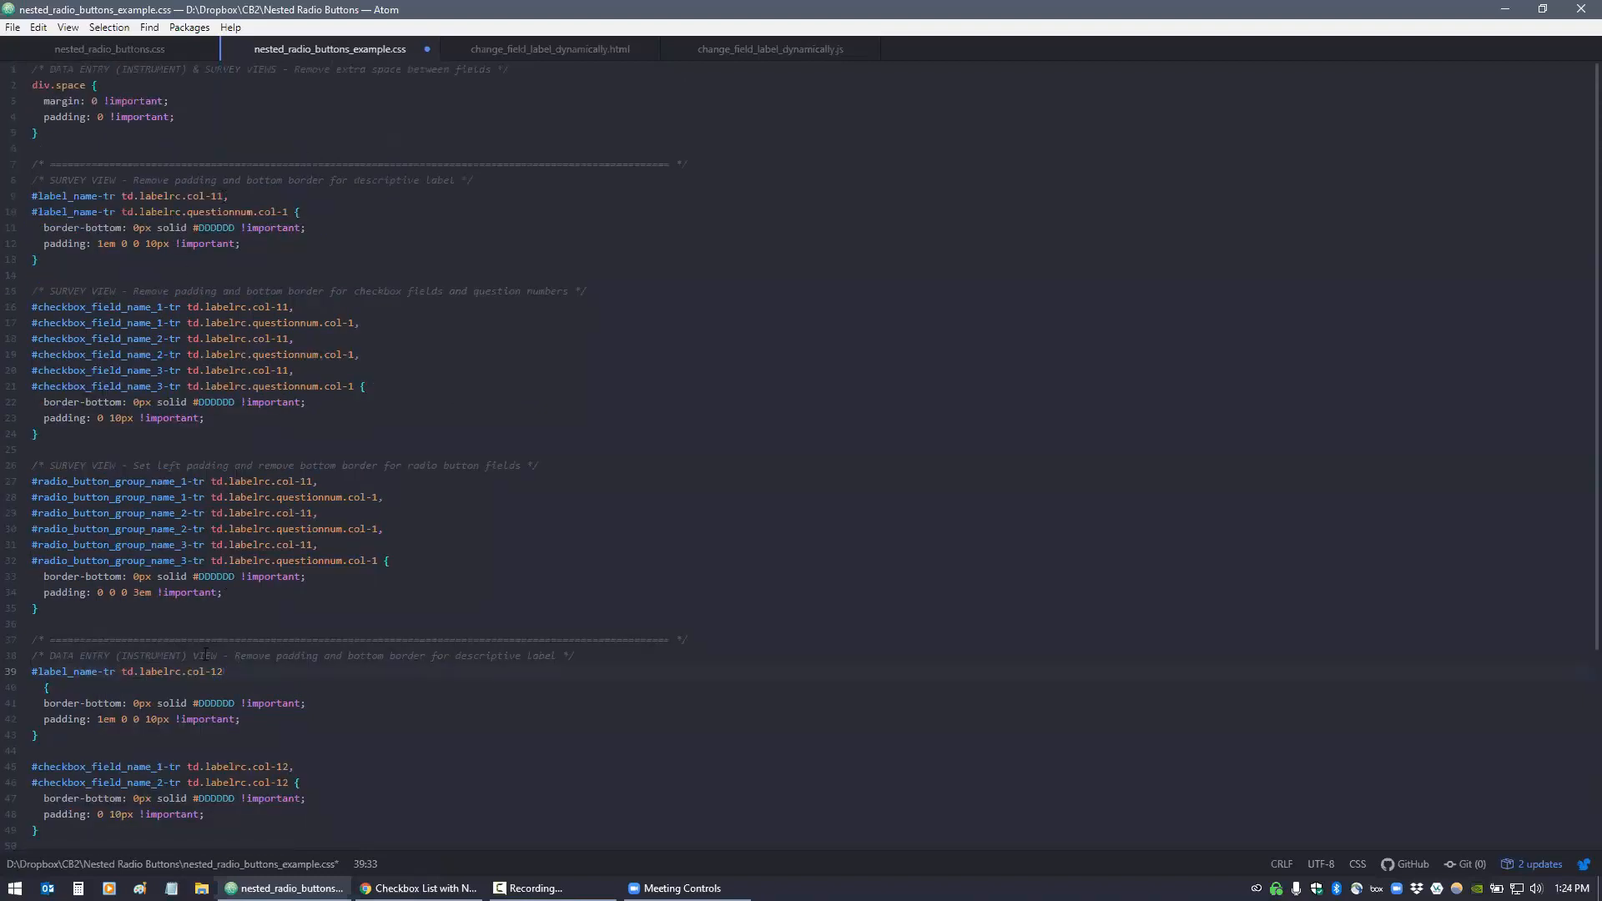
pyautogui.scroll(-3, 217, 606)
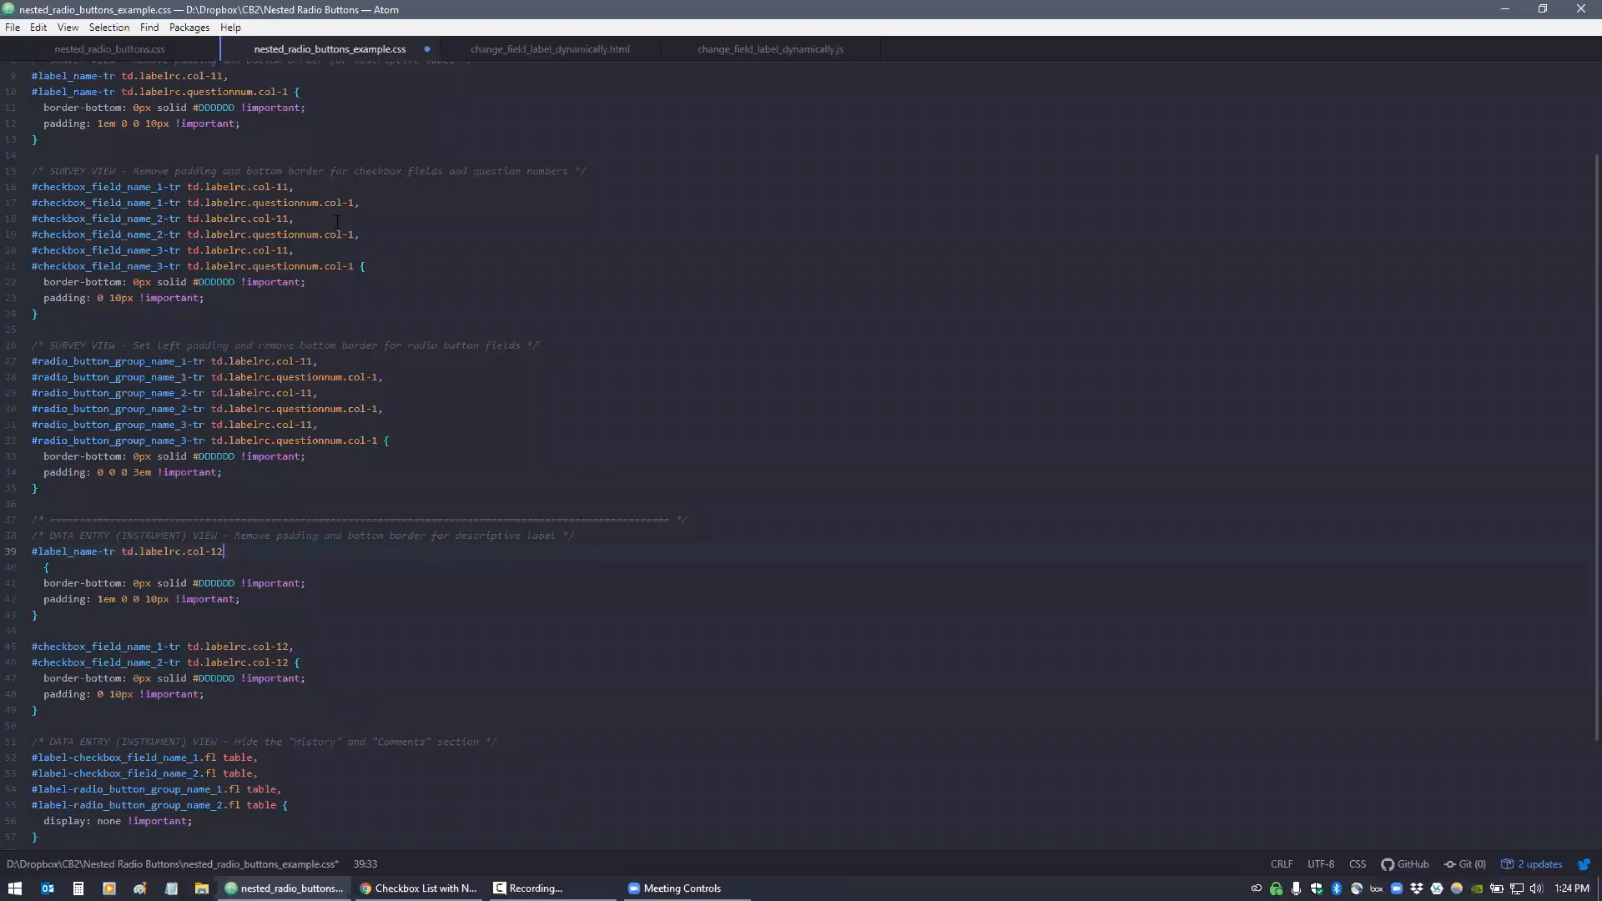
pyautogui.moveTo(355, 202); pyautogui.dragTo(32, 202)
pyautogui.scroll(-3, 157, 615)
pyautogui.moveTo(243, 432); pyautogui.dragTo(16, 438)
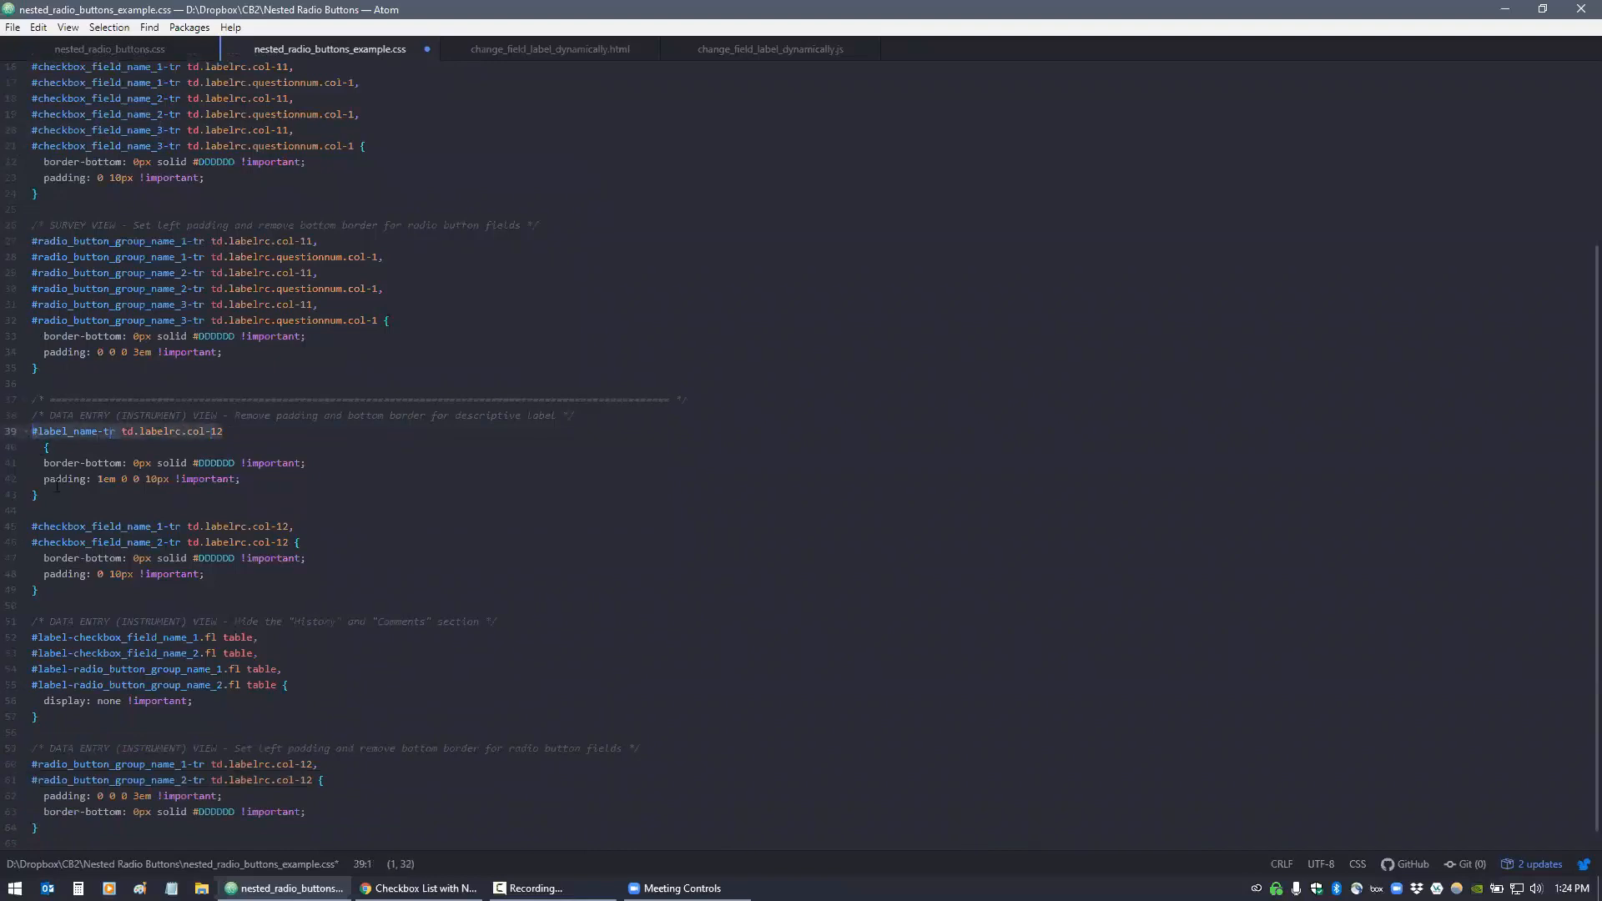
# Duplicate the #checkbox_field_name_2-tr td.labelrc.col-12 selector within the data entry checkbox rule, separating the copy with a comma
pyautogui.scroll(-1, 94, 486)
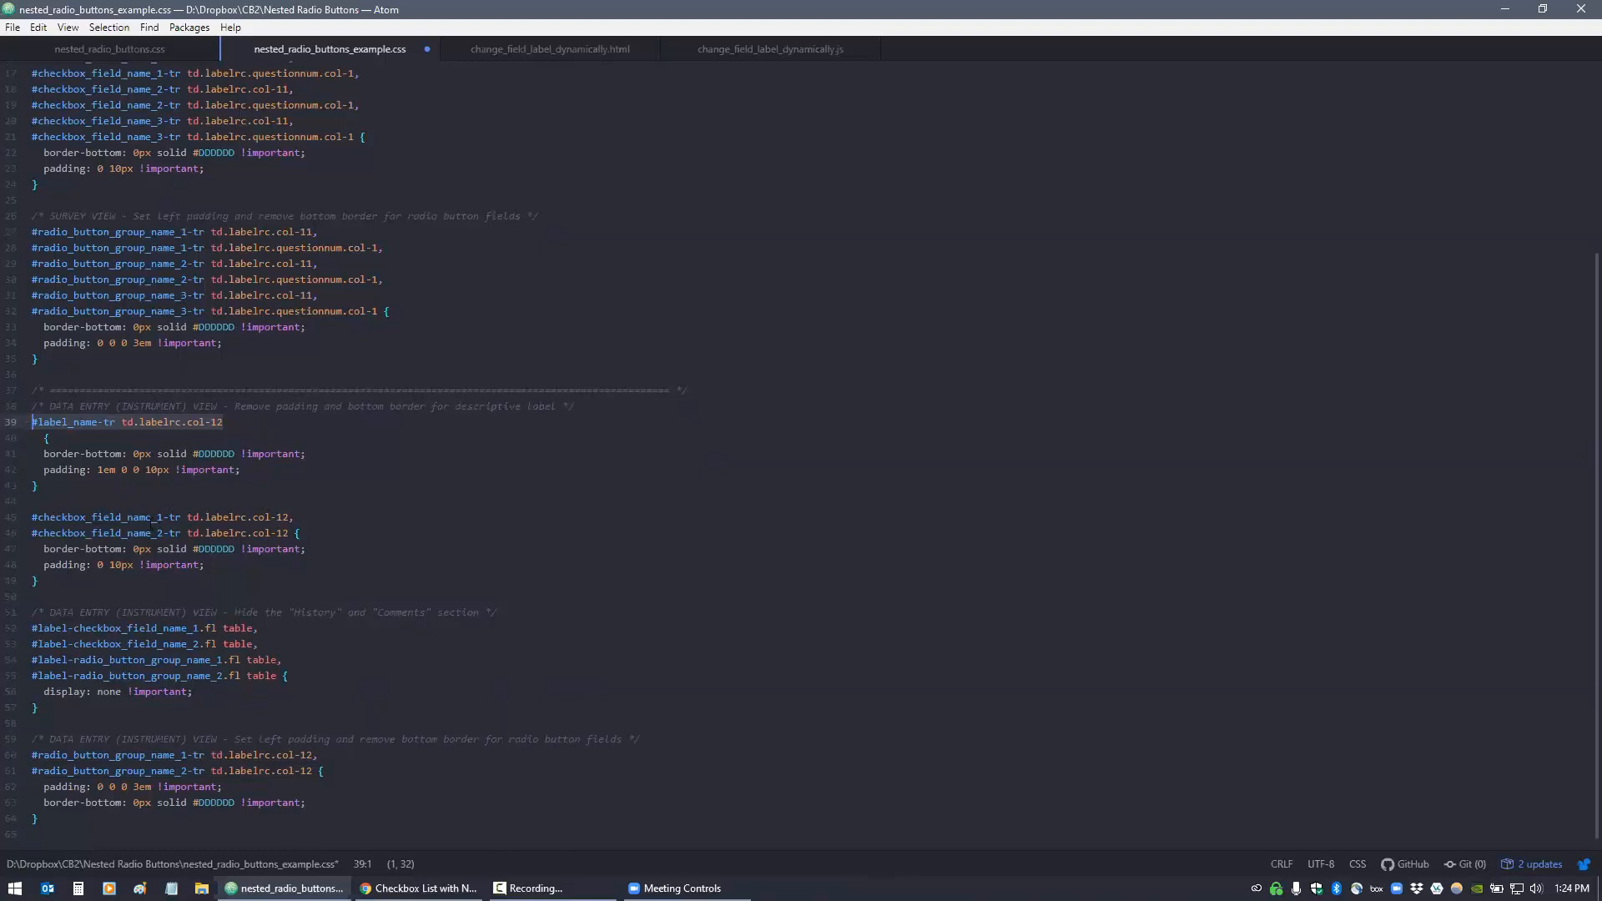
pyautogui.click(150, 517)
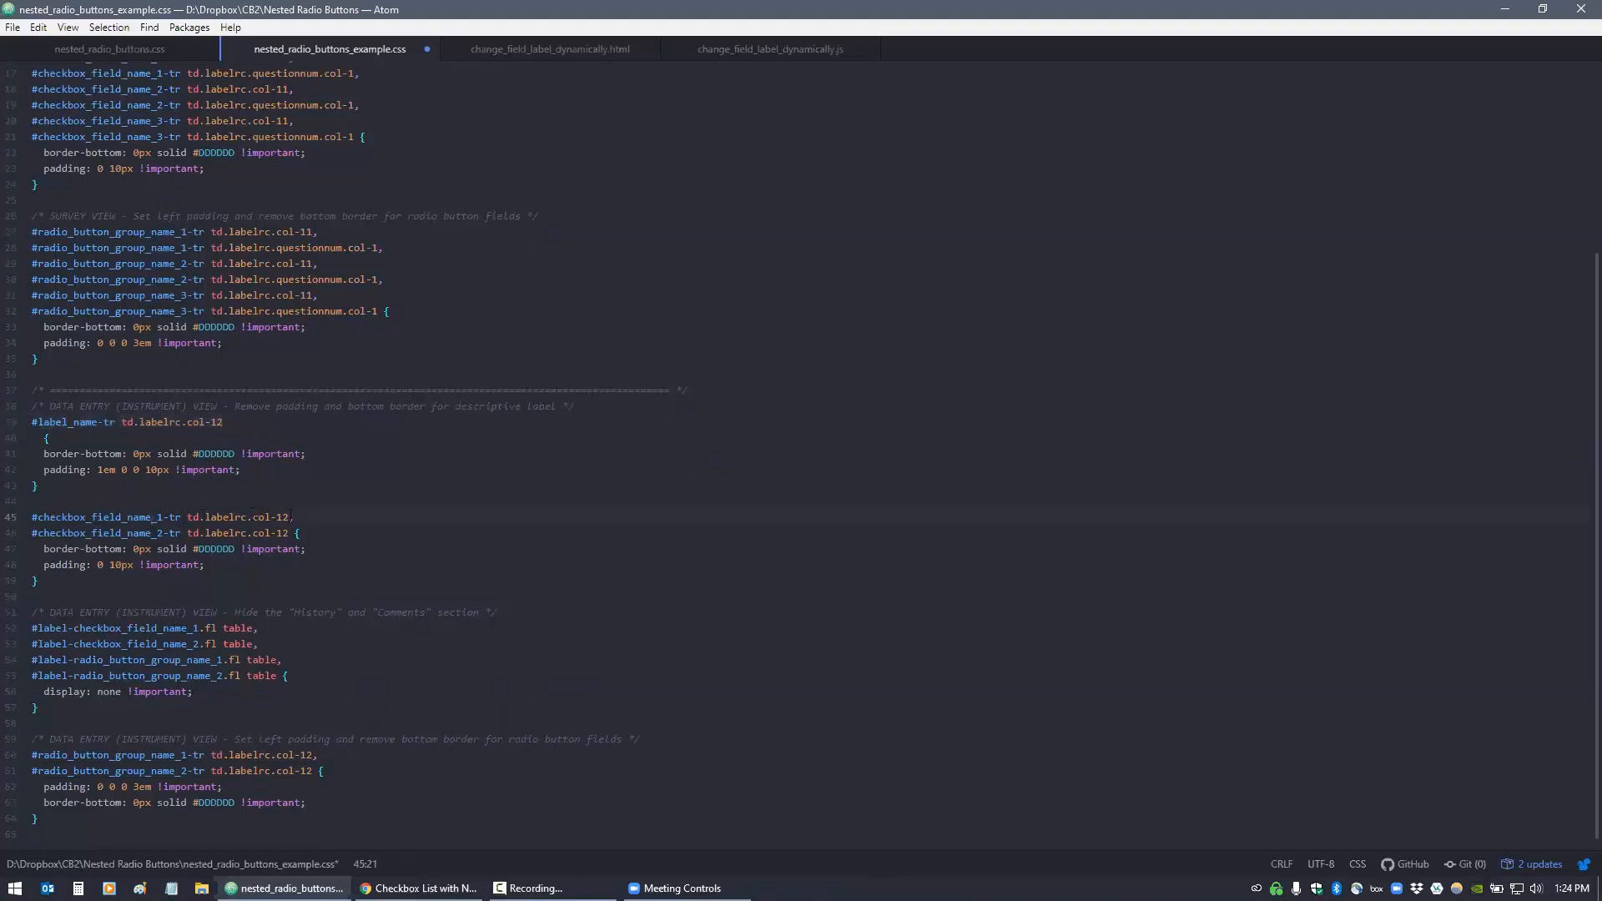
pyautogui.moveTo(289, 533); pyautogui.dragTo(31, 533)
pyautogui.hotkey('ctrl', 'c')
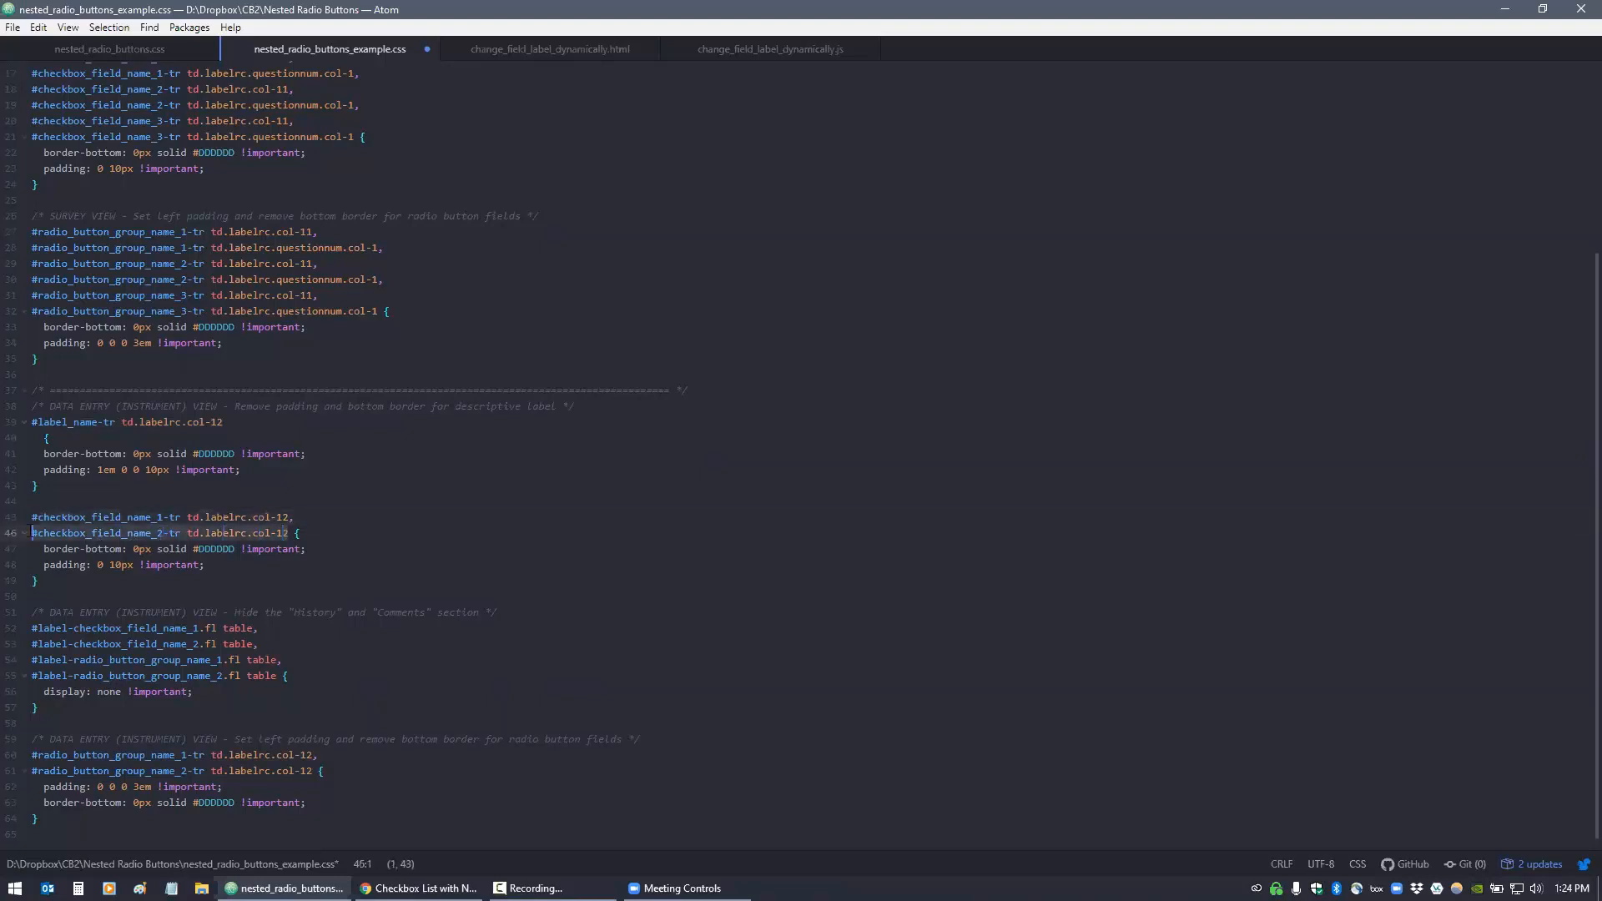
pyautogui.press('Right')
pyautogui.write(',')
pyautogui.press('Return')
pyautogui.hotkey('ctrl', 'v')
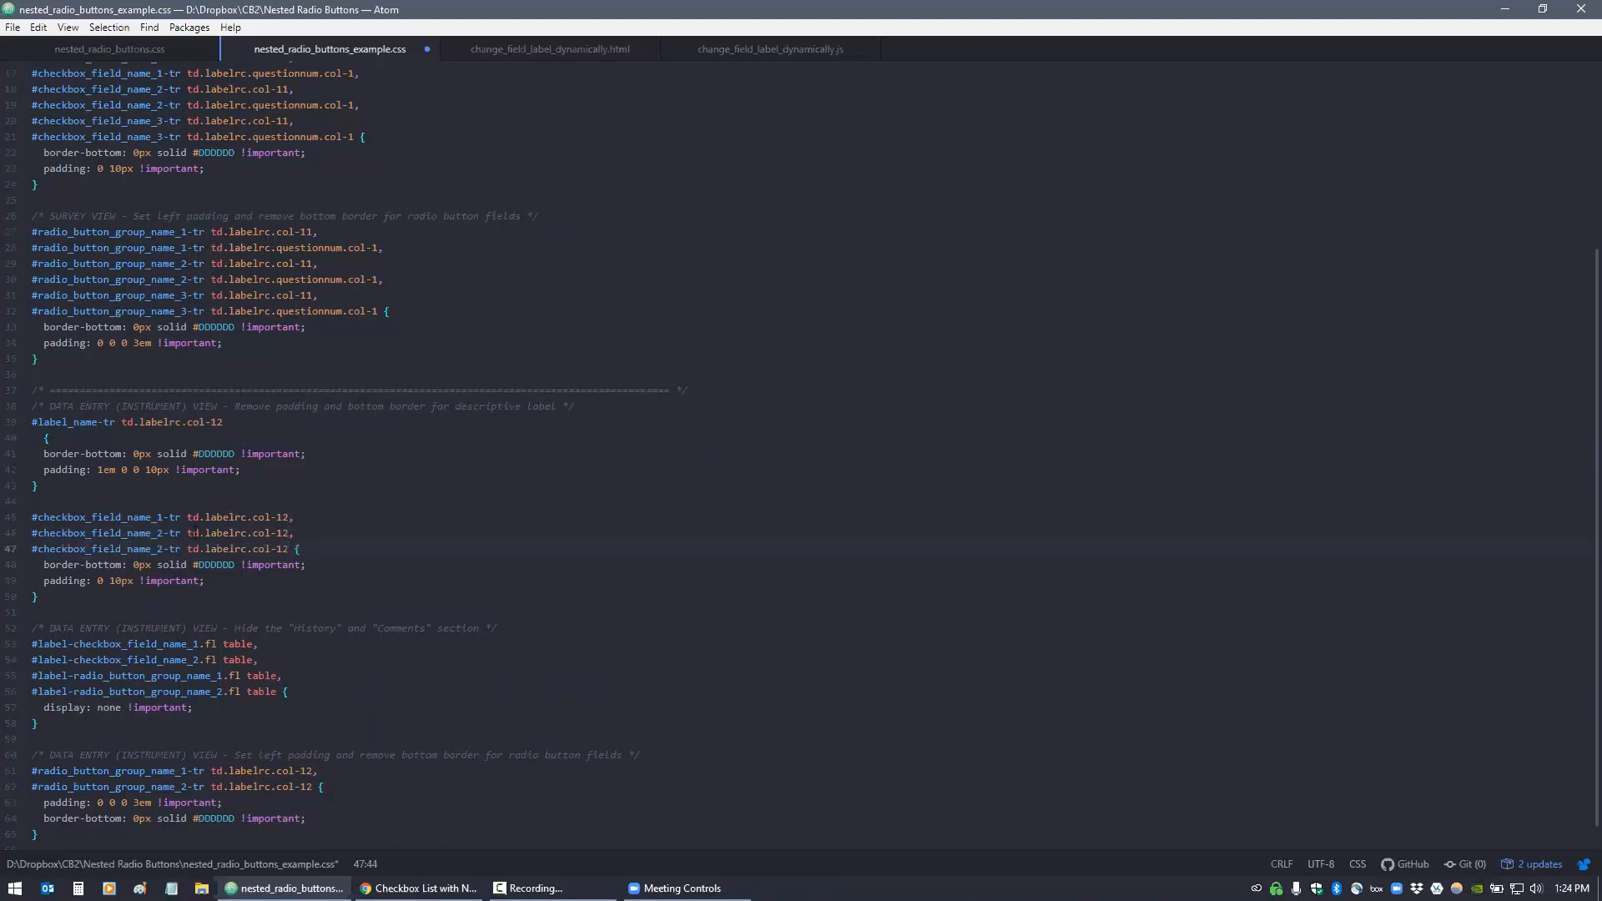
# Rename the duplicated selector in the data entry checkbox rule to #checkbox_field_name_3-tr
pyautogui.click(164, 548)
pyautogui.press('BackSpace')
pyautogui.write('3')
# Highlight the border-bottom and padding declarations of the data entry checkbox rule
pyautogui.press('Down')
pyautogui.press('Down')
pyautogui.press('End')
pyautogui.hotkey('shift', 'Left')
pyautogui.hotkey('shift', 'Left')
pyautogui.hotkey('shift', 'Left')
pyautogui.hotkey('shift', 'Left')
pyautogui.hotkey('shift', 'Left')
pyautogui.hotkey('shift', 'Left')
pyautogui.hotkey('shift', 'Left')
pyautogui.hotkey('shift', 'Left')
pyautogui.hotkey('shift', 'Left')
pyautogui.hotkey('shift', 'Left')
pyautogui.hotkey('shift', 'Left')
pyautogui.hotkey('shift', 'Left')
pyautogui.hotkey('shift', 'Left')
pyautogui.hotkey('shift', 'Left')
pyautogui.hotkey('shift', 'Left')
pyautogui.hotkey('shift', 'Left')
pyautogui.hotkey('shift', 'Left')
pyautogui.hotkey('shift', 'Left')
pyautogui.hotkey('shift', 'Up')
pyautogui.hotkey('shift', 'Home')
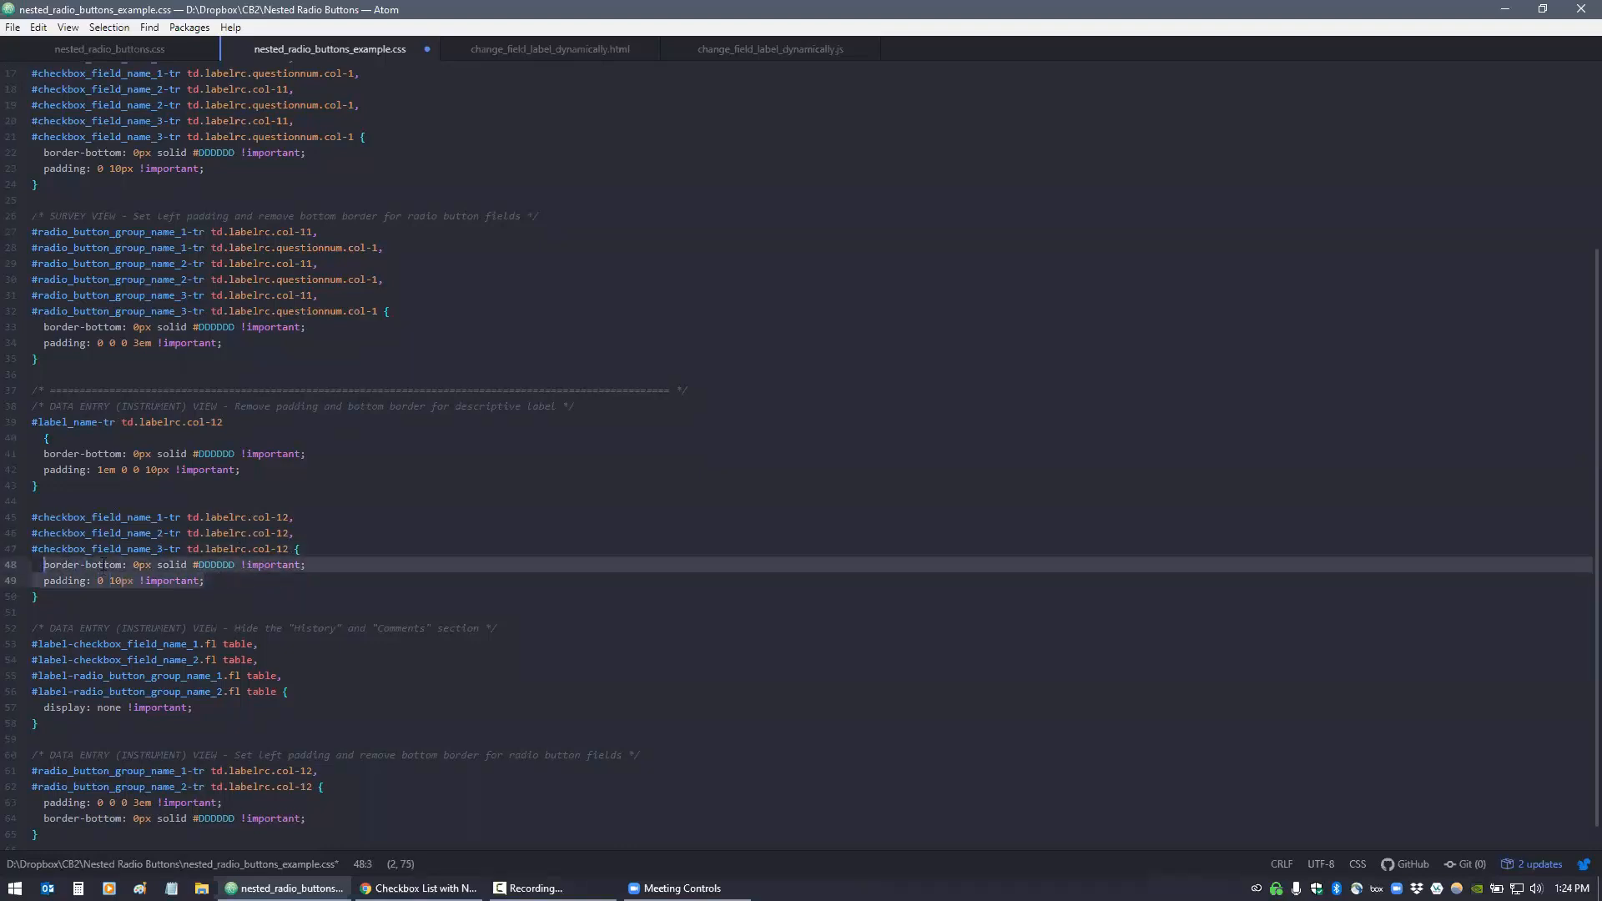
# Highlight the three data entry checkbox selectors and compare them with the survey view checkbox selectors
pyautogui.moveTo(292, 549); pyautogui.dragTo(34, 514)
pyautogui.scroll(5, 45, 502)
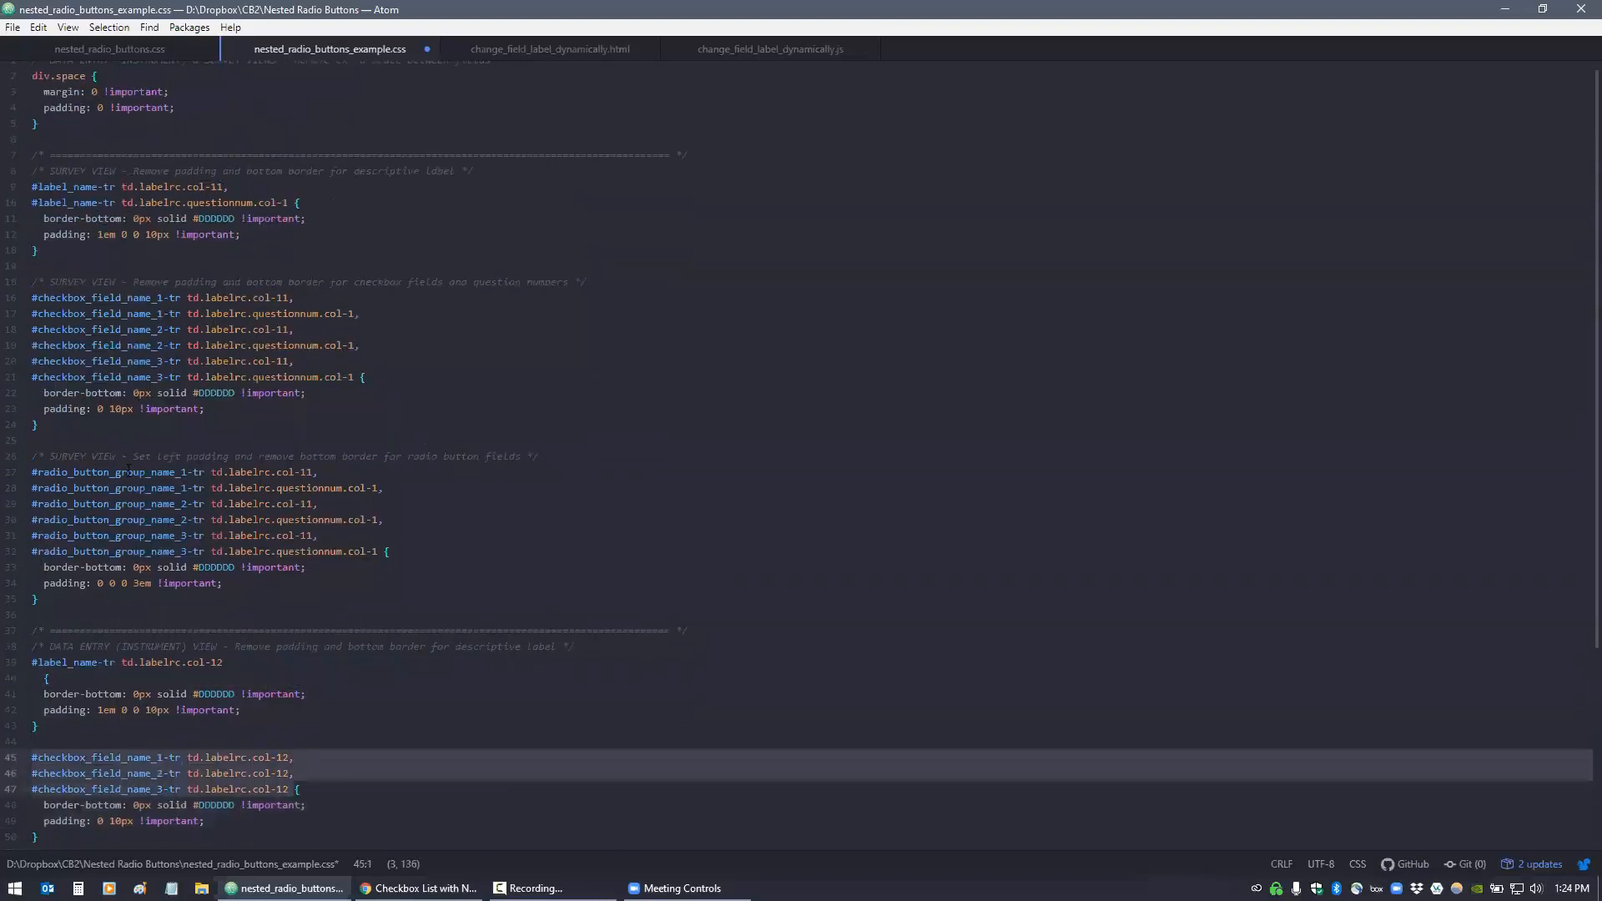
pyautogui.scroll(-5, 334, 555)
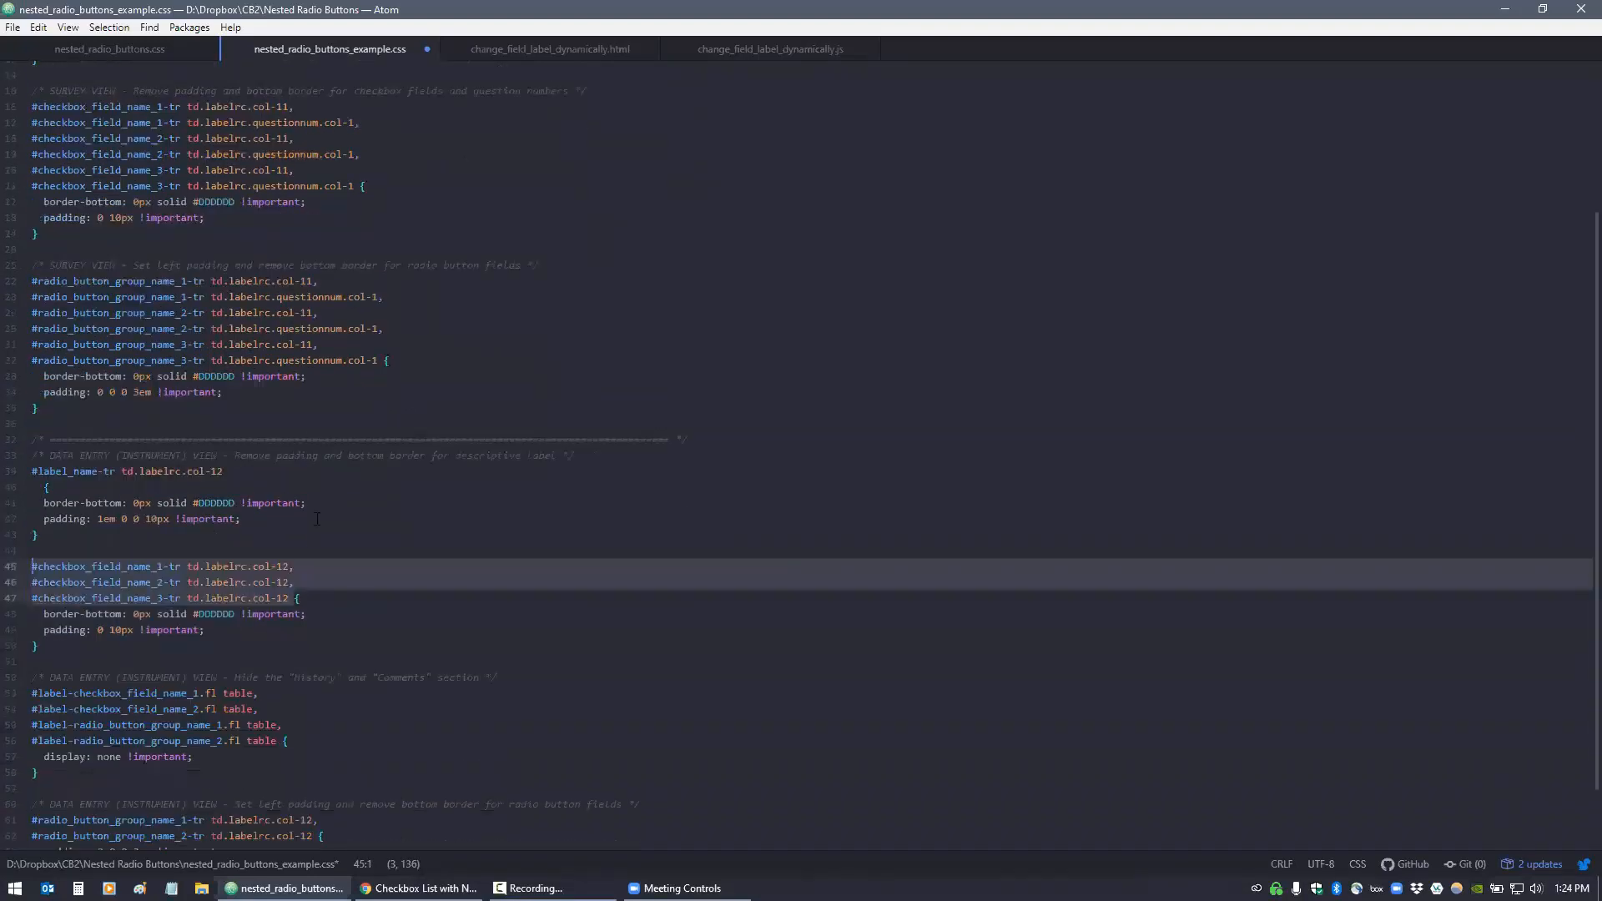
pyautogui.click(333, 556)
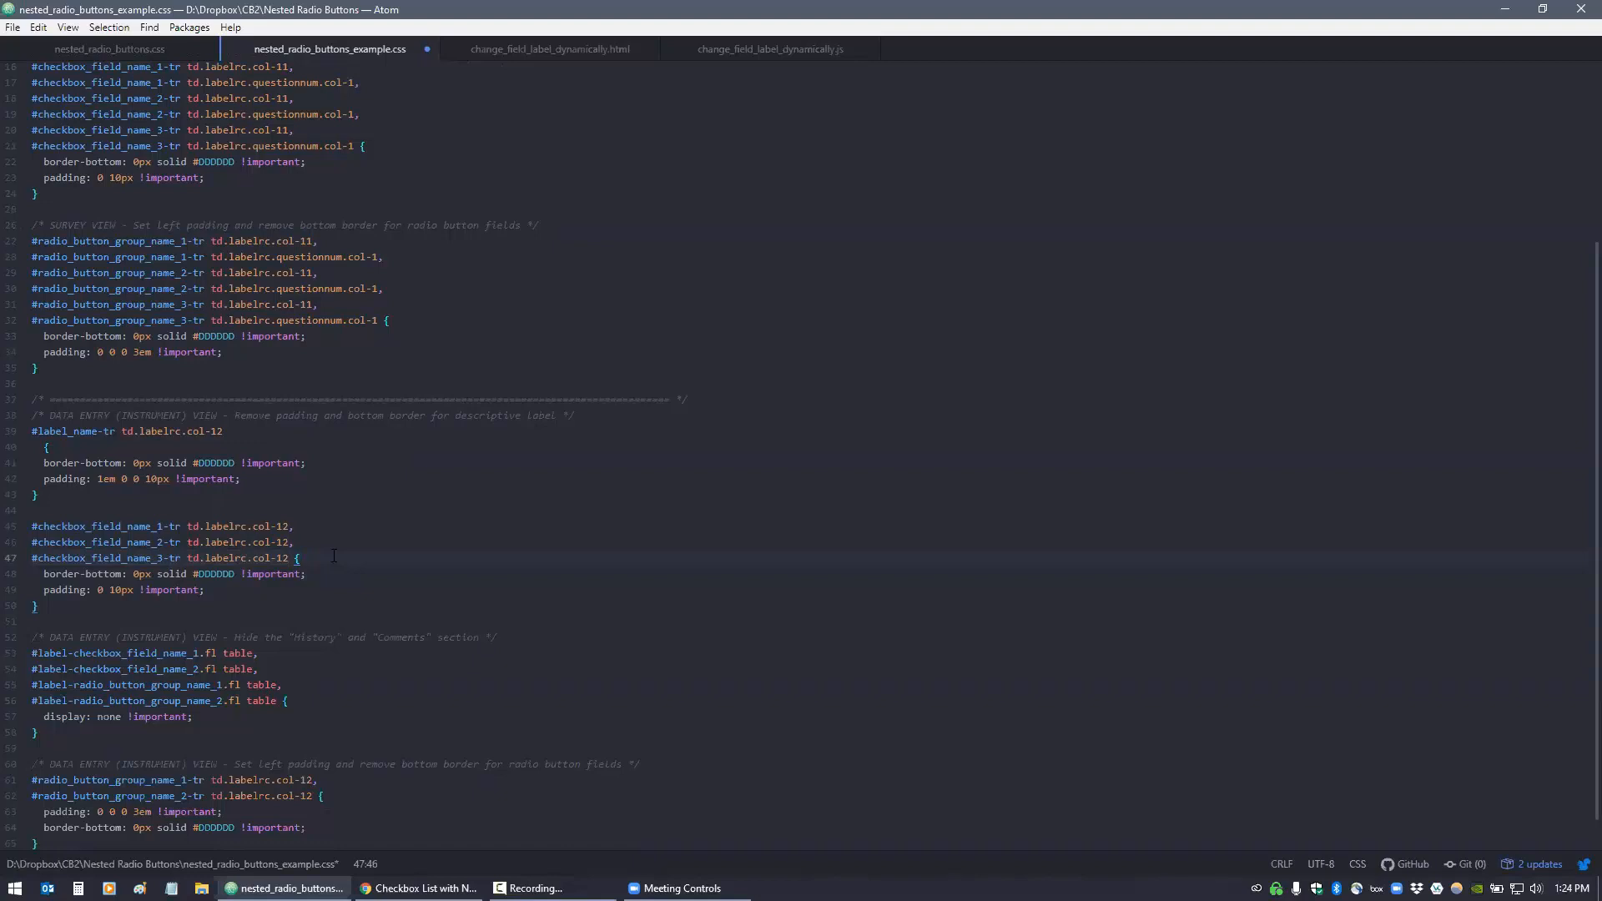
pyautogui.scroll(-1, 334, 556)
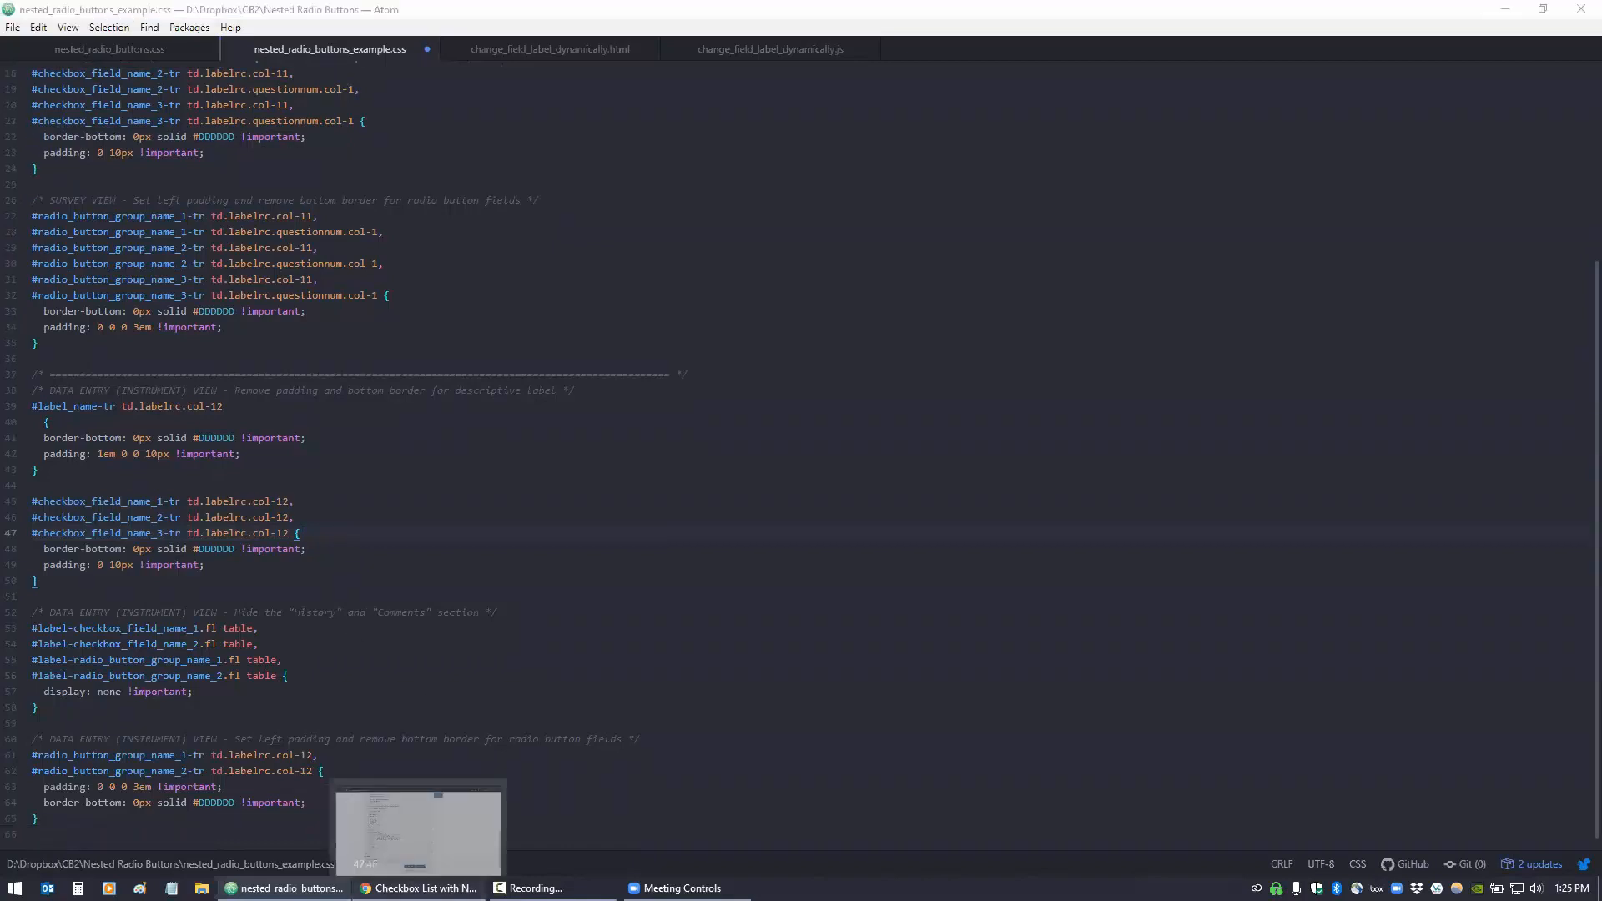
# Switch to REDCap in Chrome, leave the data entry form without saving, and open the REDCap CSS Injector module configuration
pyautogui.click(417, 887)
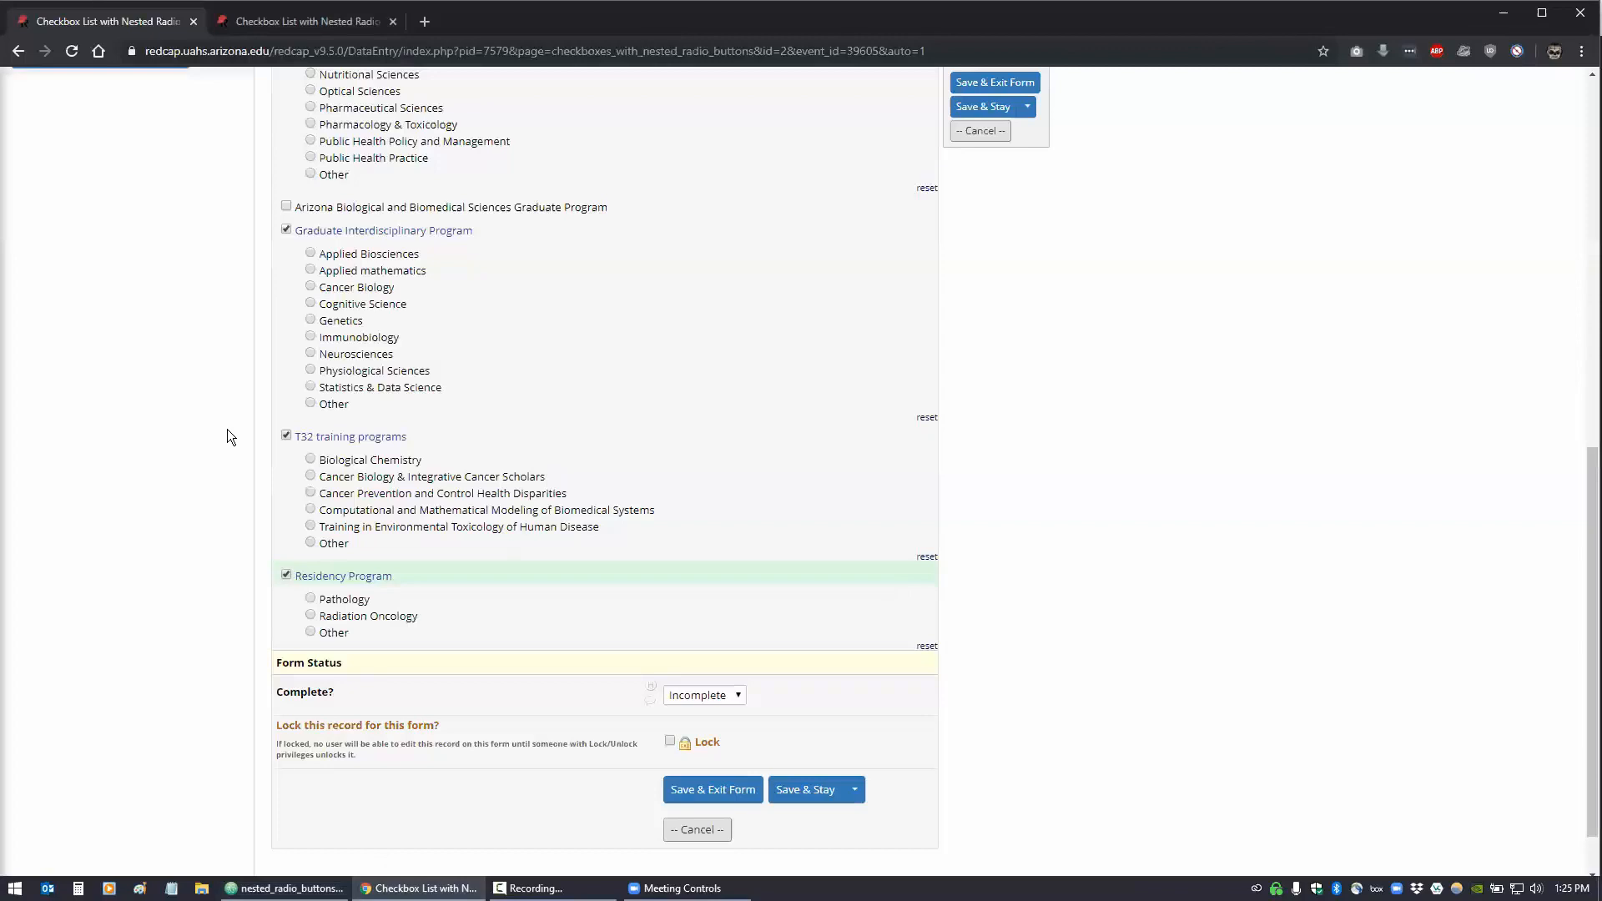
pyautogui.scroll(9, 227, 429)
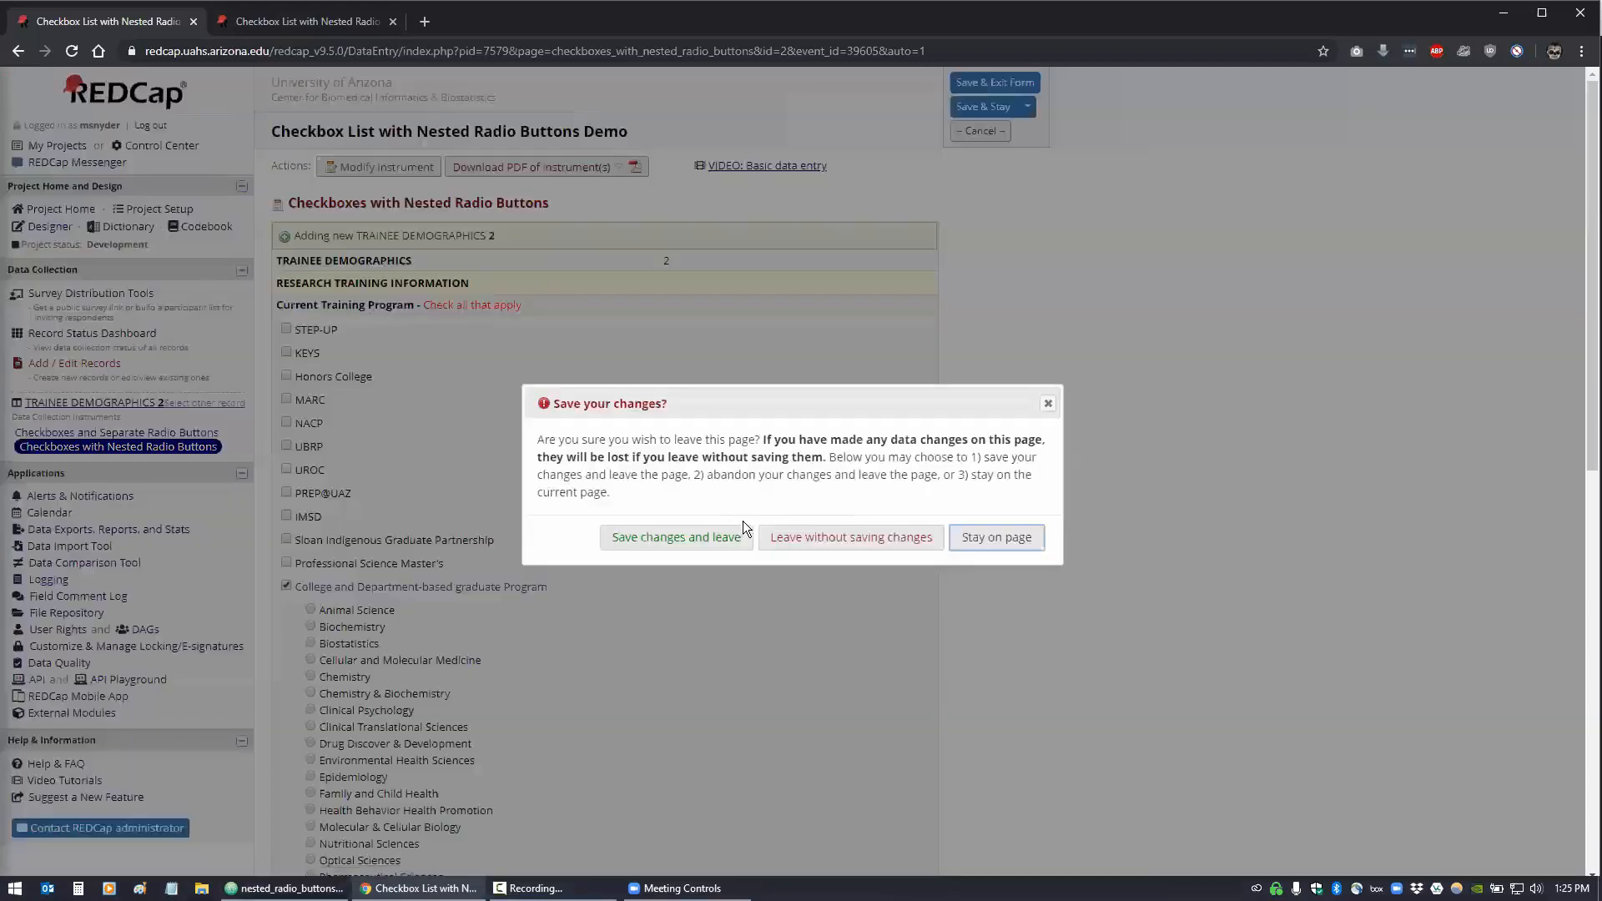
pyautogui.click(831, 540)
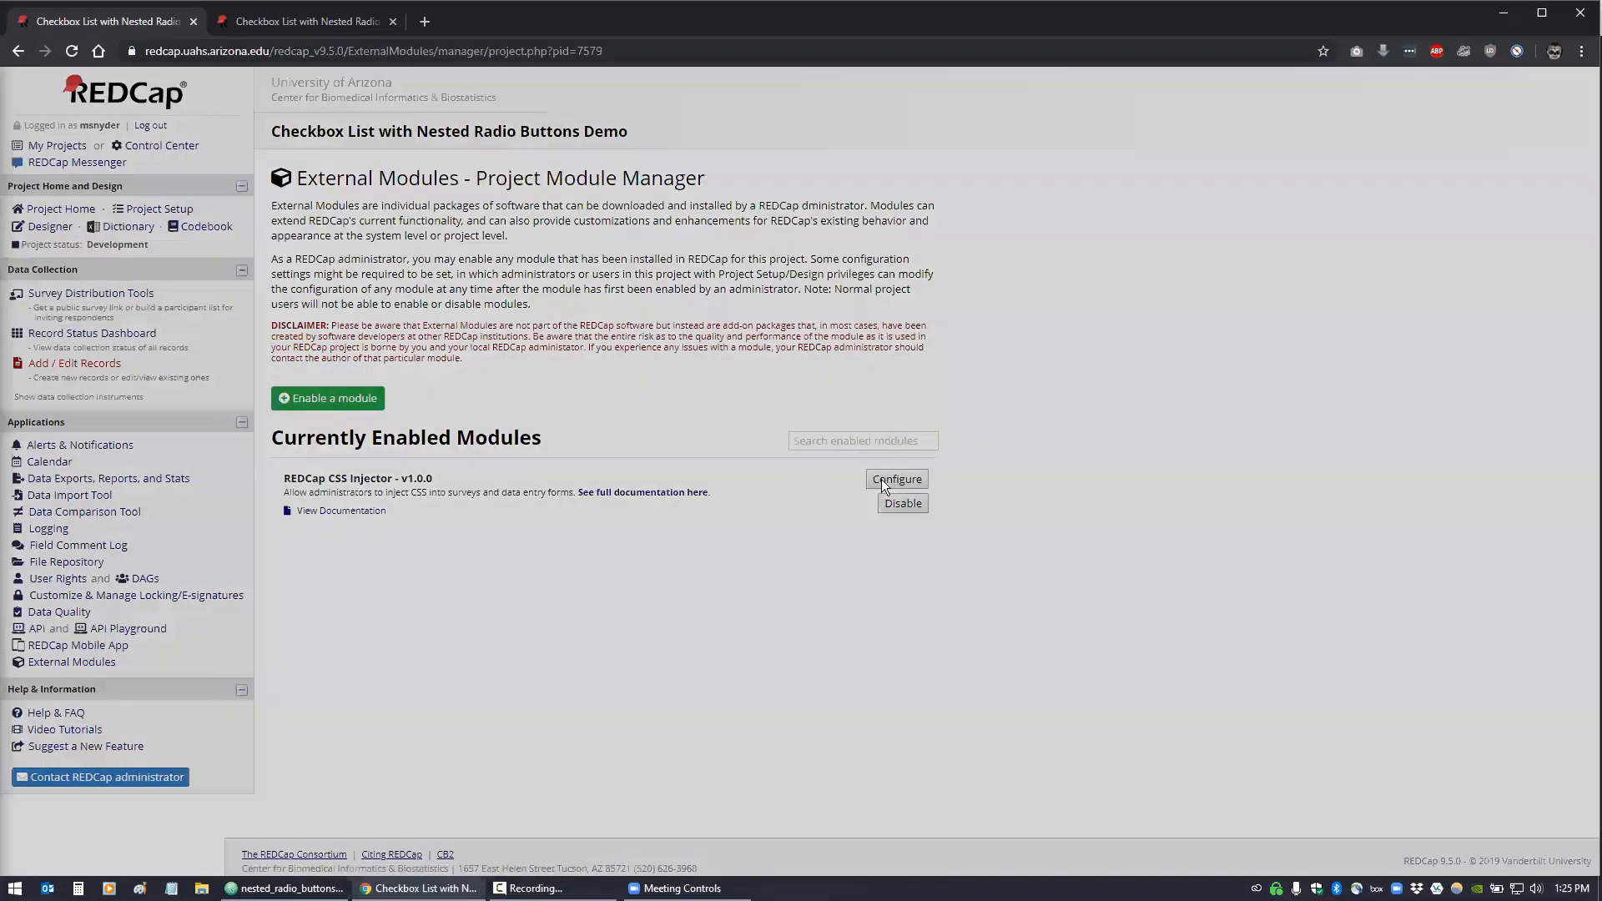
pyautogui.click(896, 479)
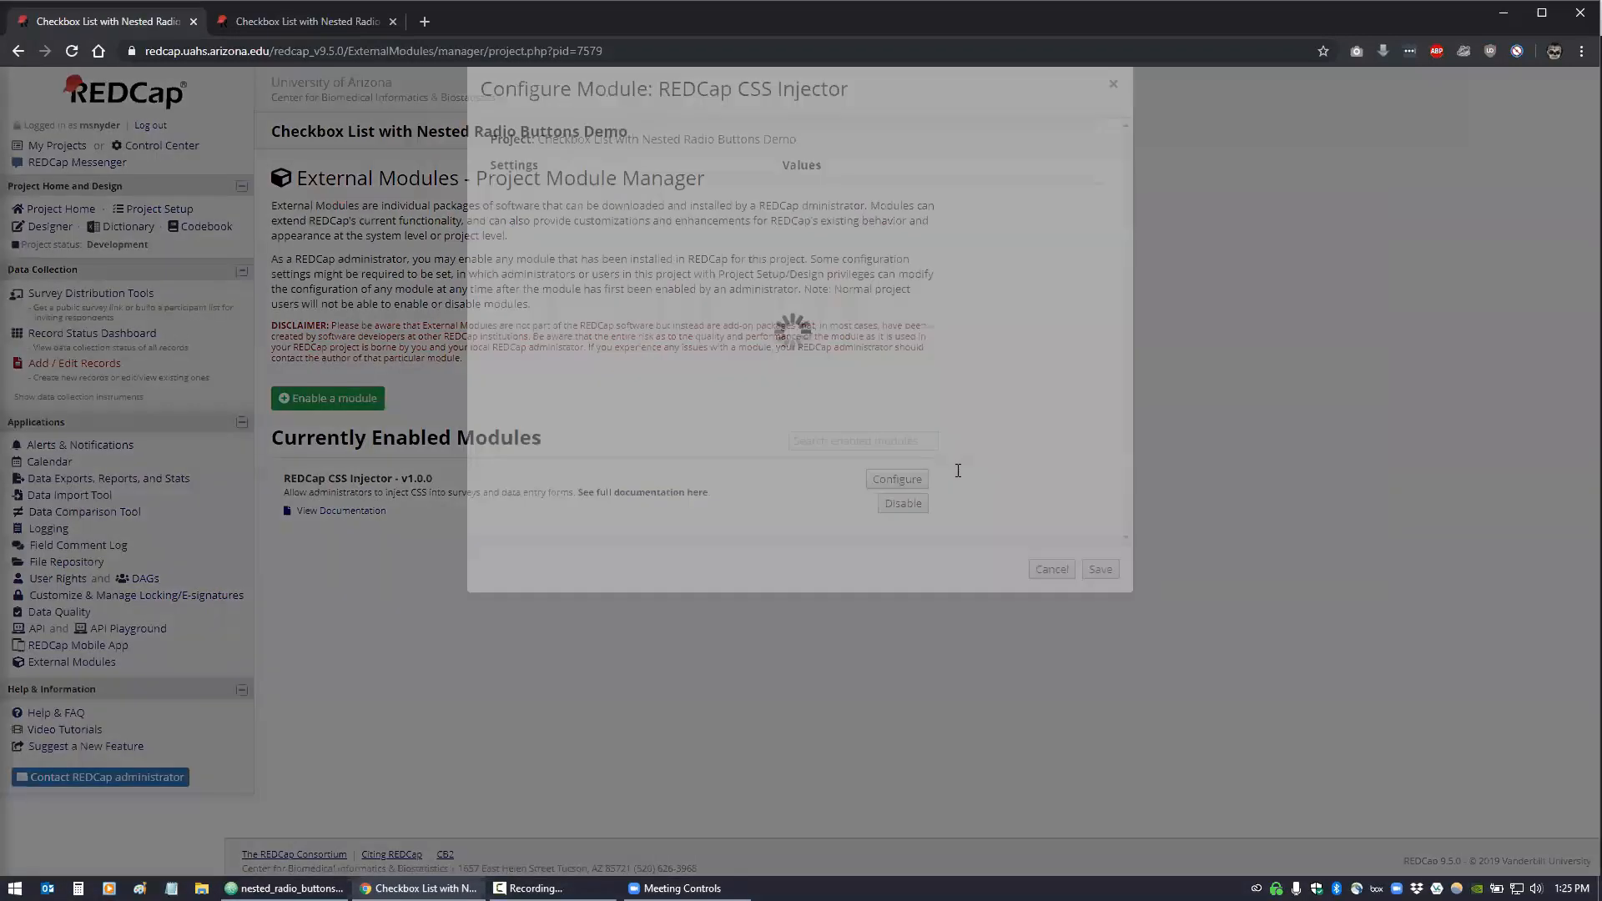
# Copy the CSS Injector module's entire CSS into a new file in Atom
pyautogui.scroll(-5, 954, 465)
pyautogui.scroll(-8, 954, 465)
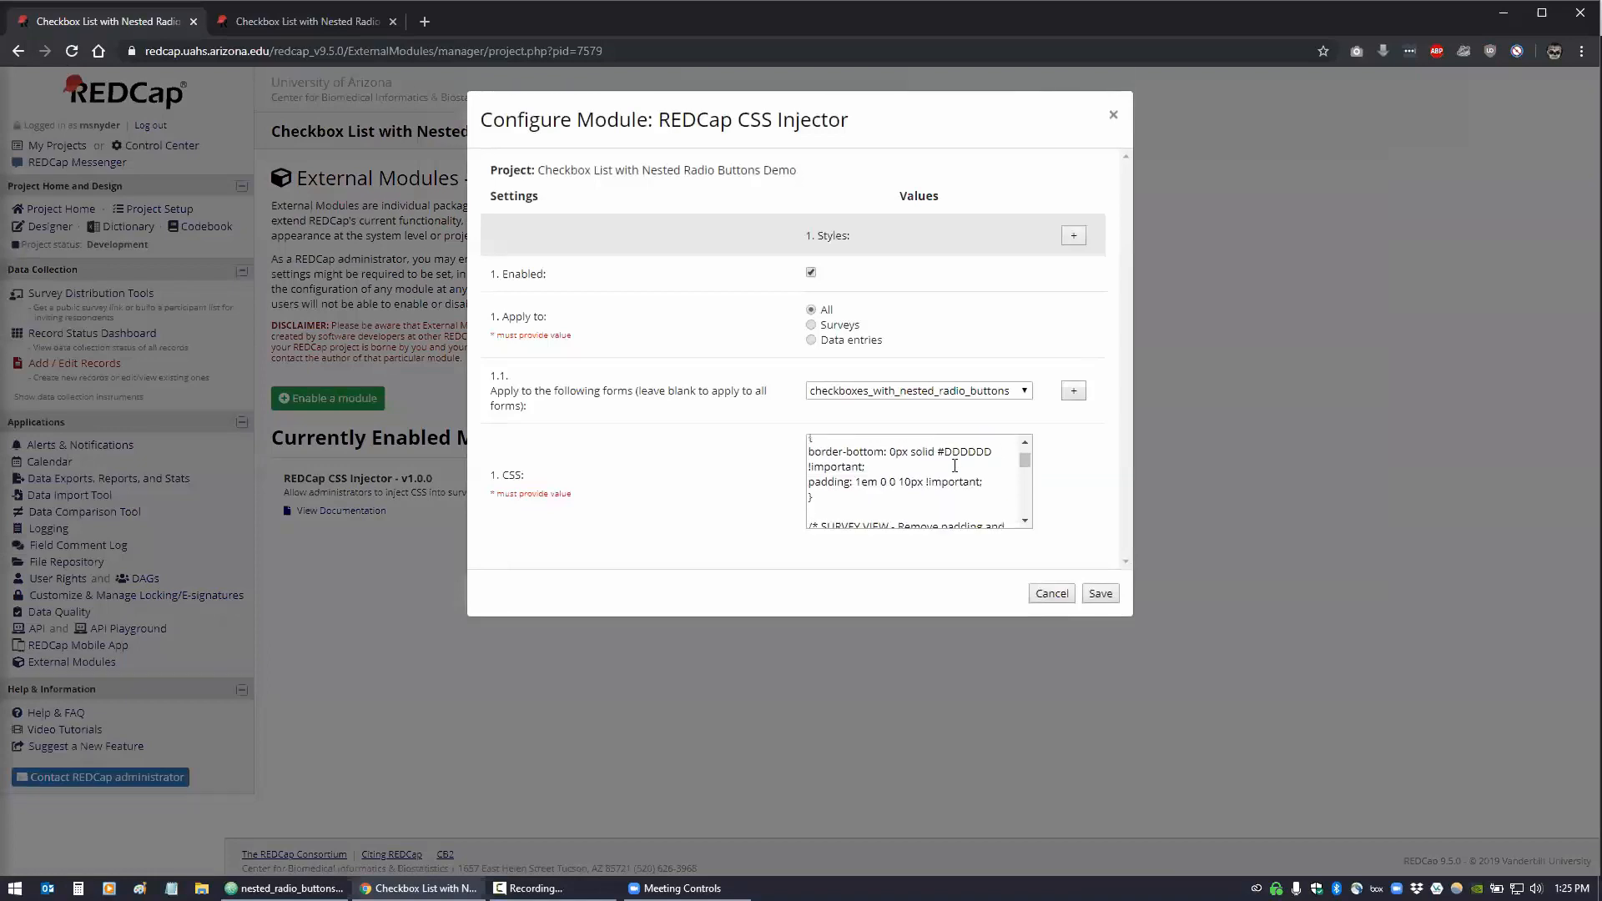
pyautogui.scroll(-8, 956, 466)
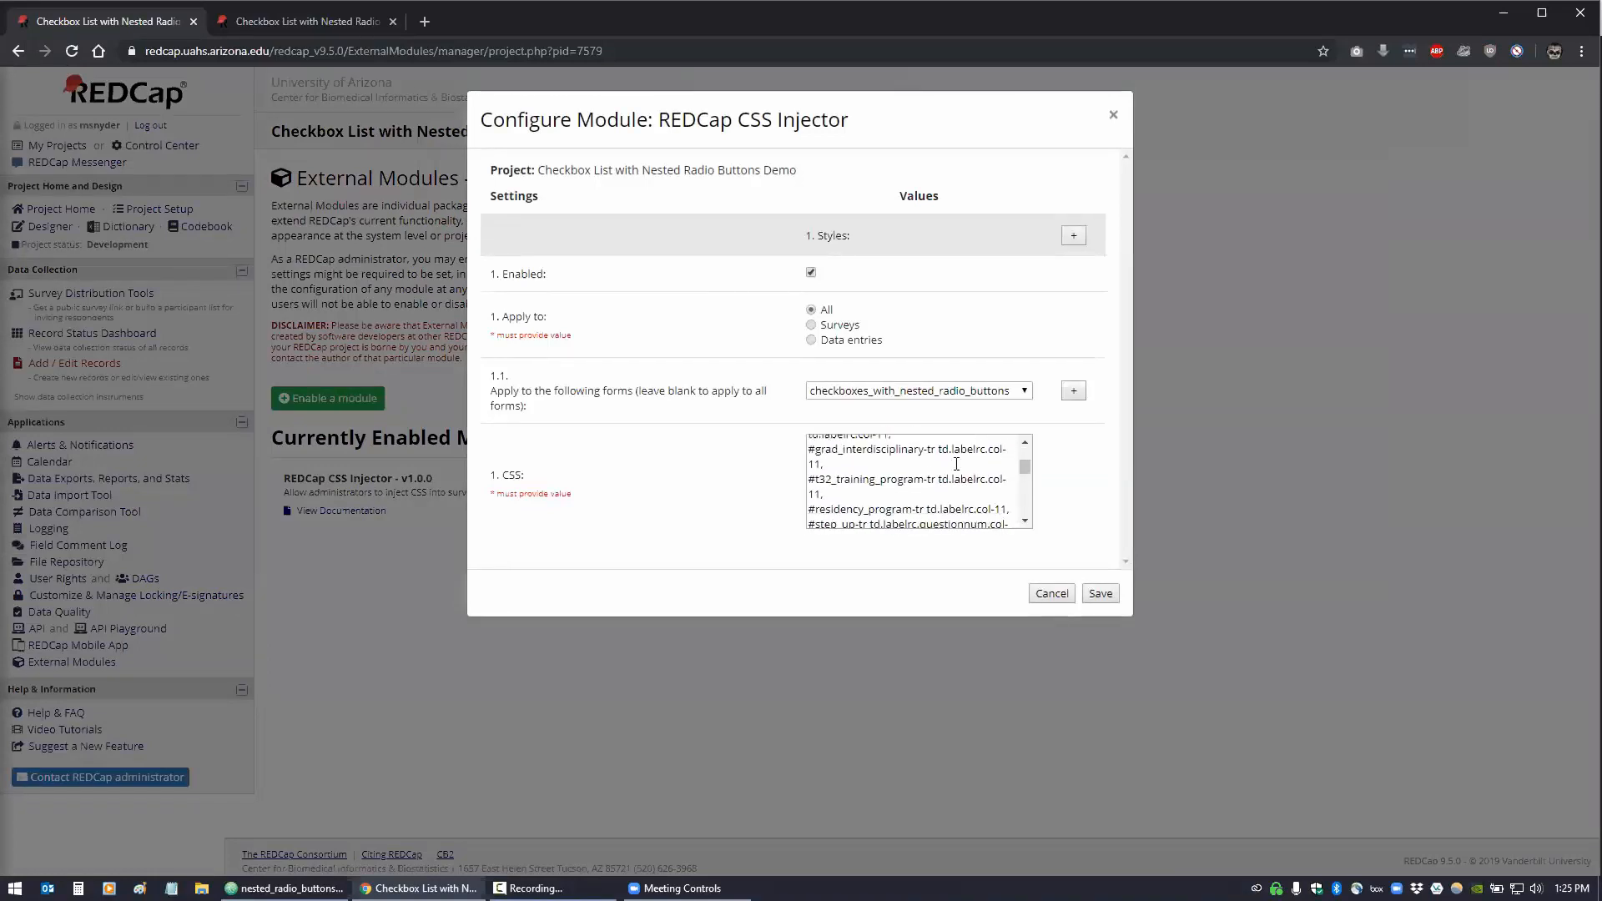
pyautogui.hotkey('ctrl', 'a')
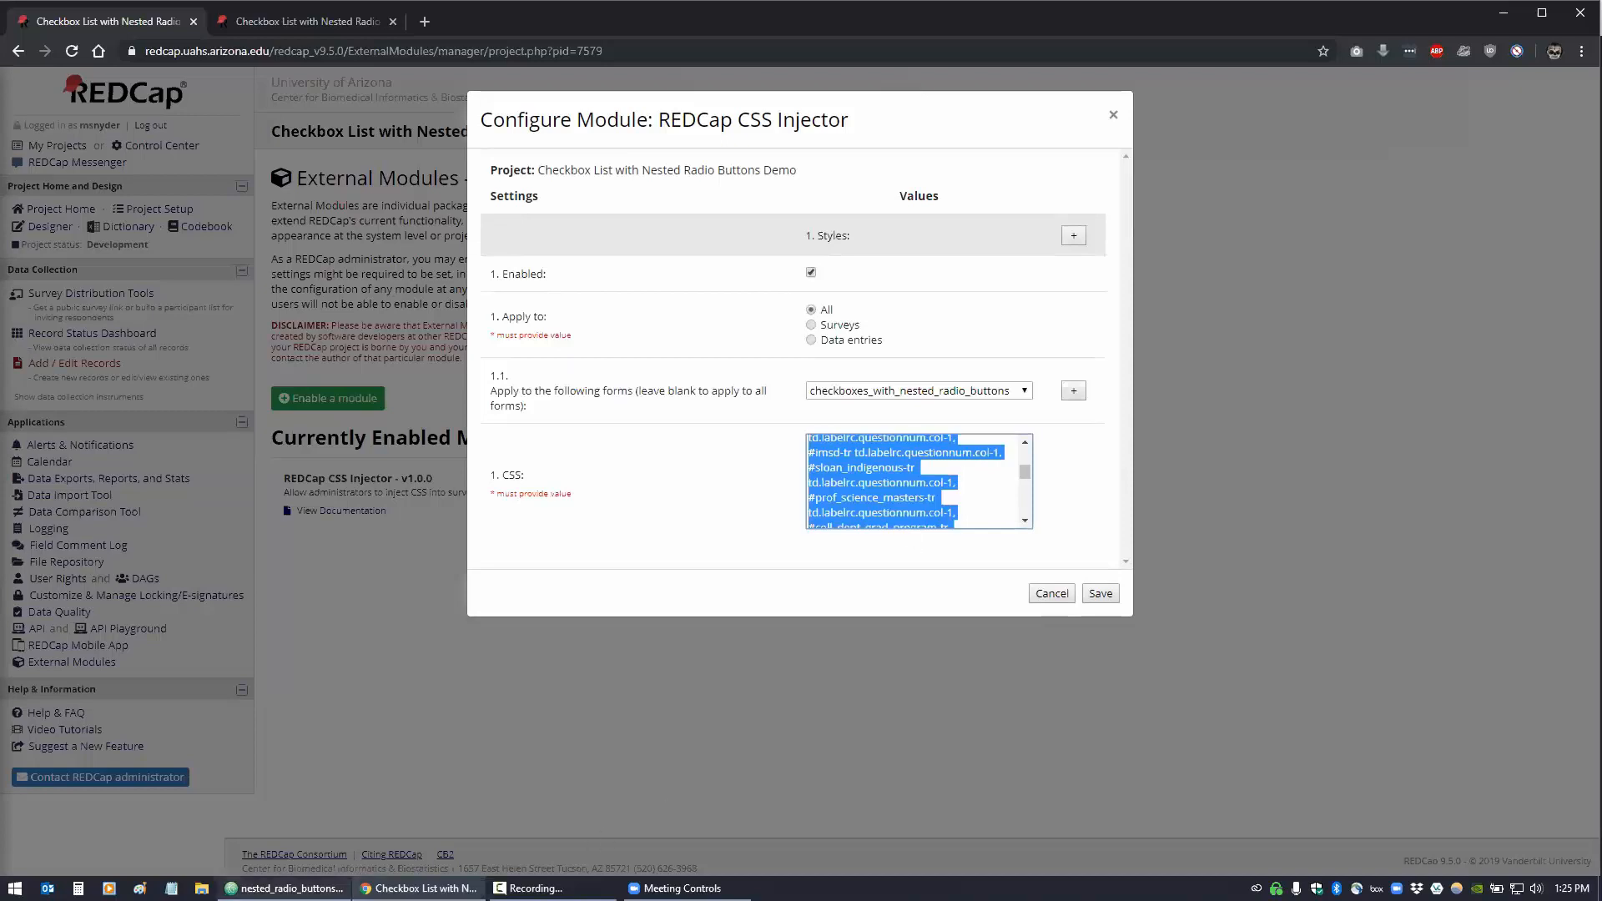
pyautogui.click(291, 884)
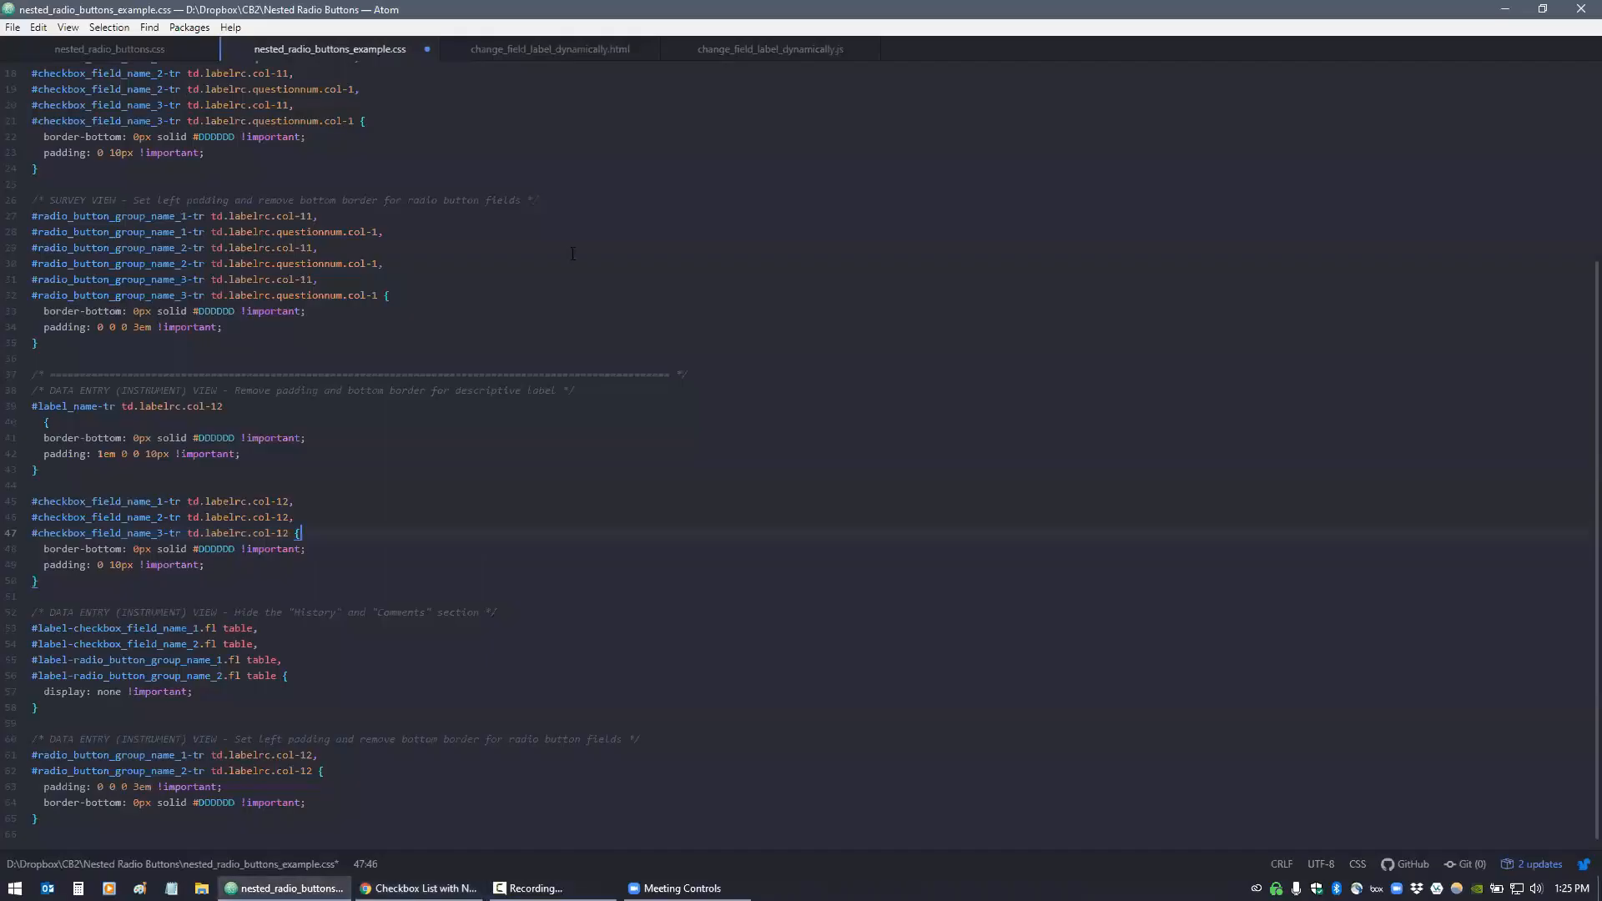
pyautogui.click(12, 29)
pyautogui.click(37, 67)
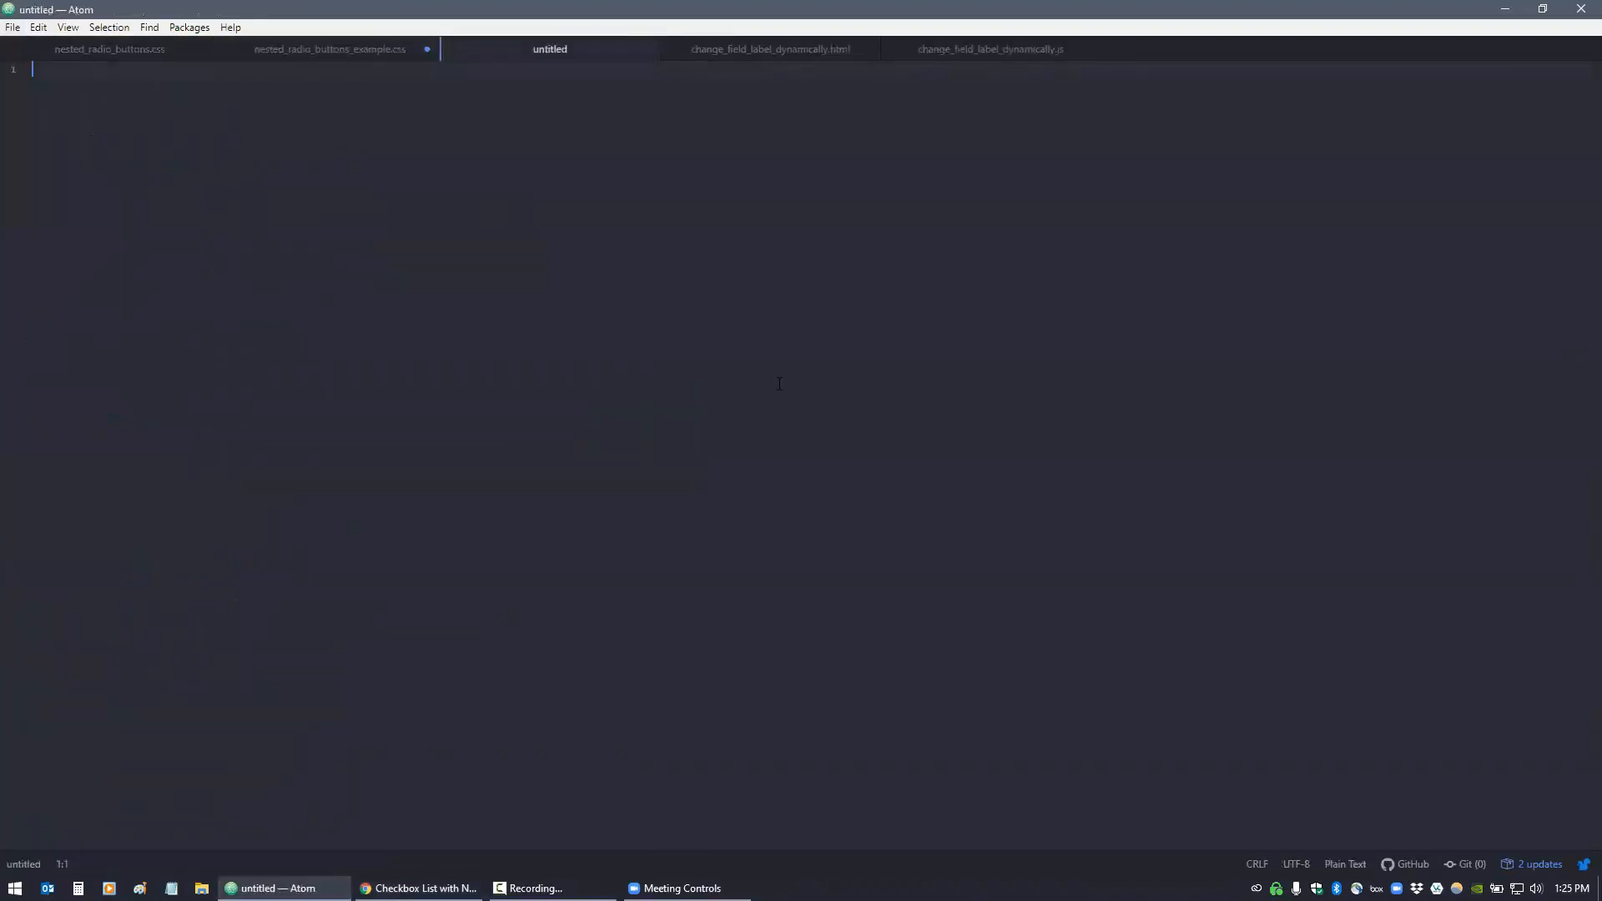
pyautogui.hotkey('ctrl', 'v')
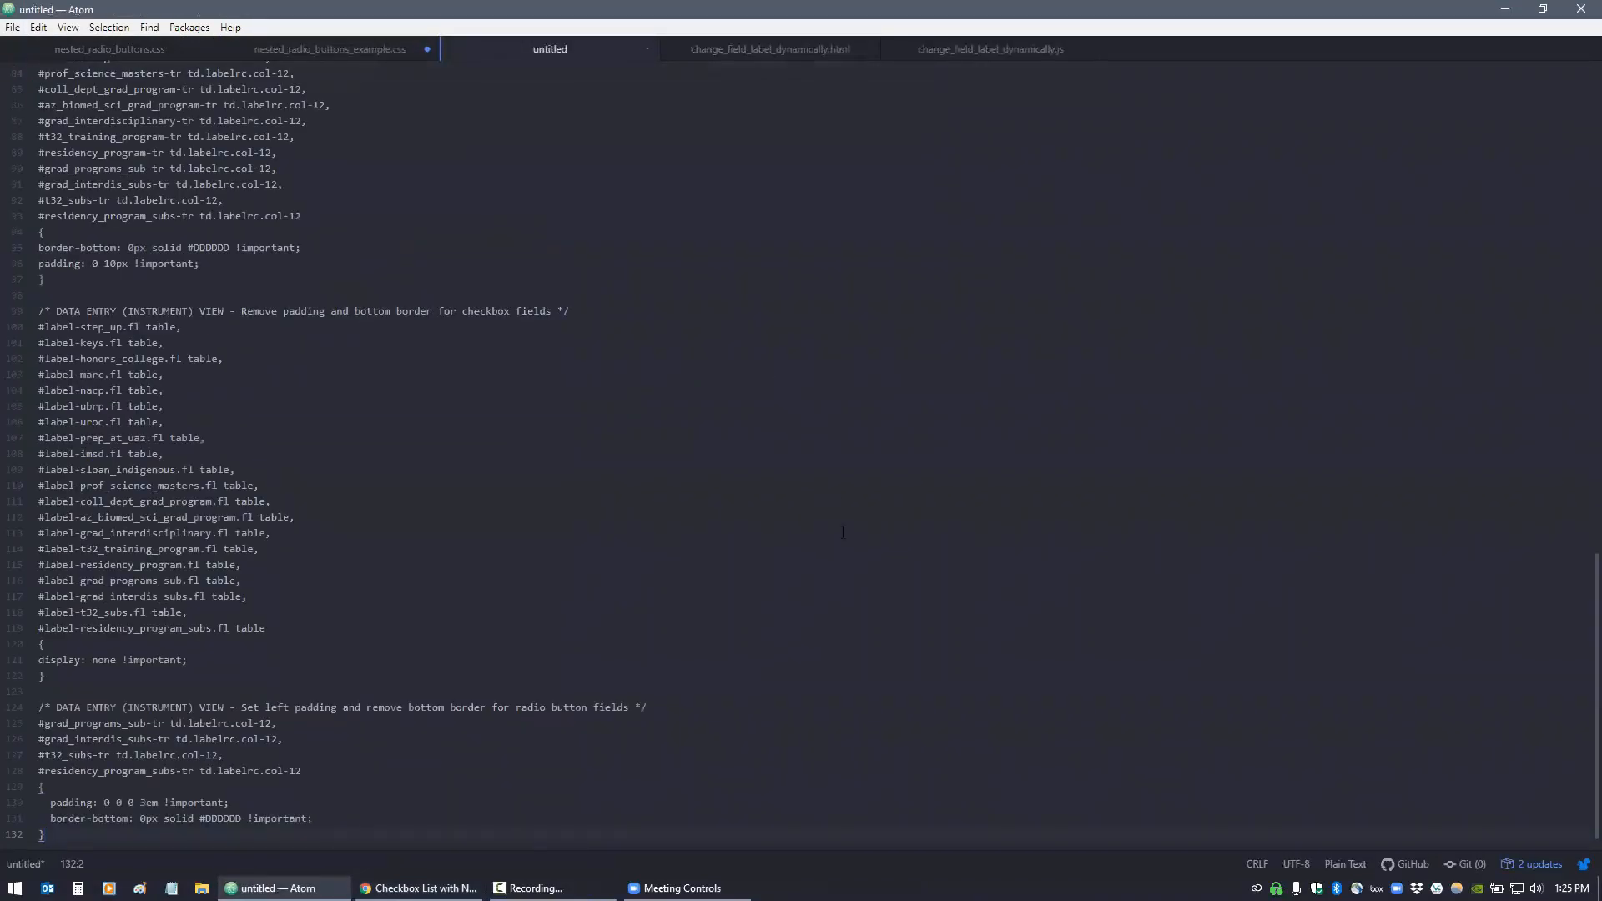
# Set the new file's syntax highlighting to CSS
pyautogui.click(1345, 864)
pyautogui.write('css')
pyautogui.press('Return')
pyautogui.click(336, 639)
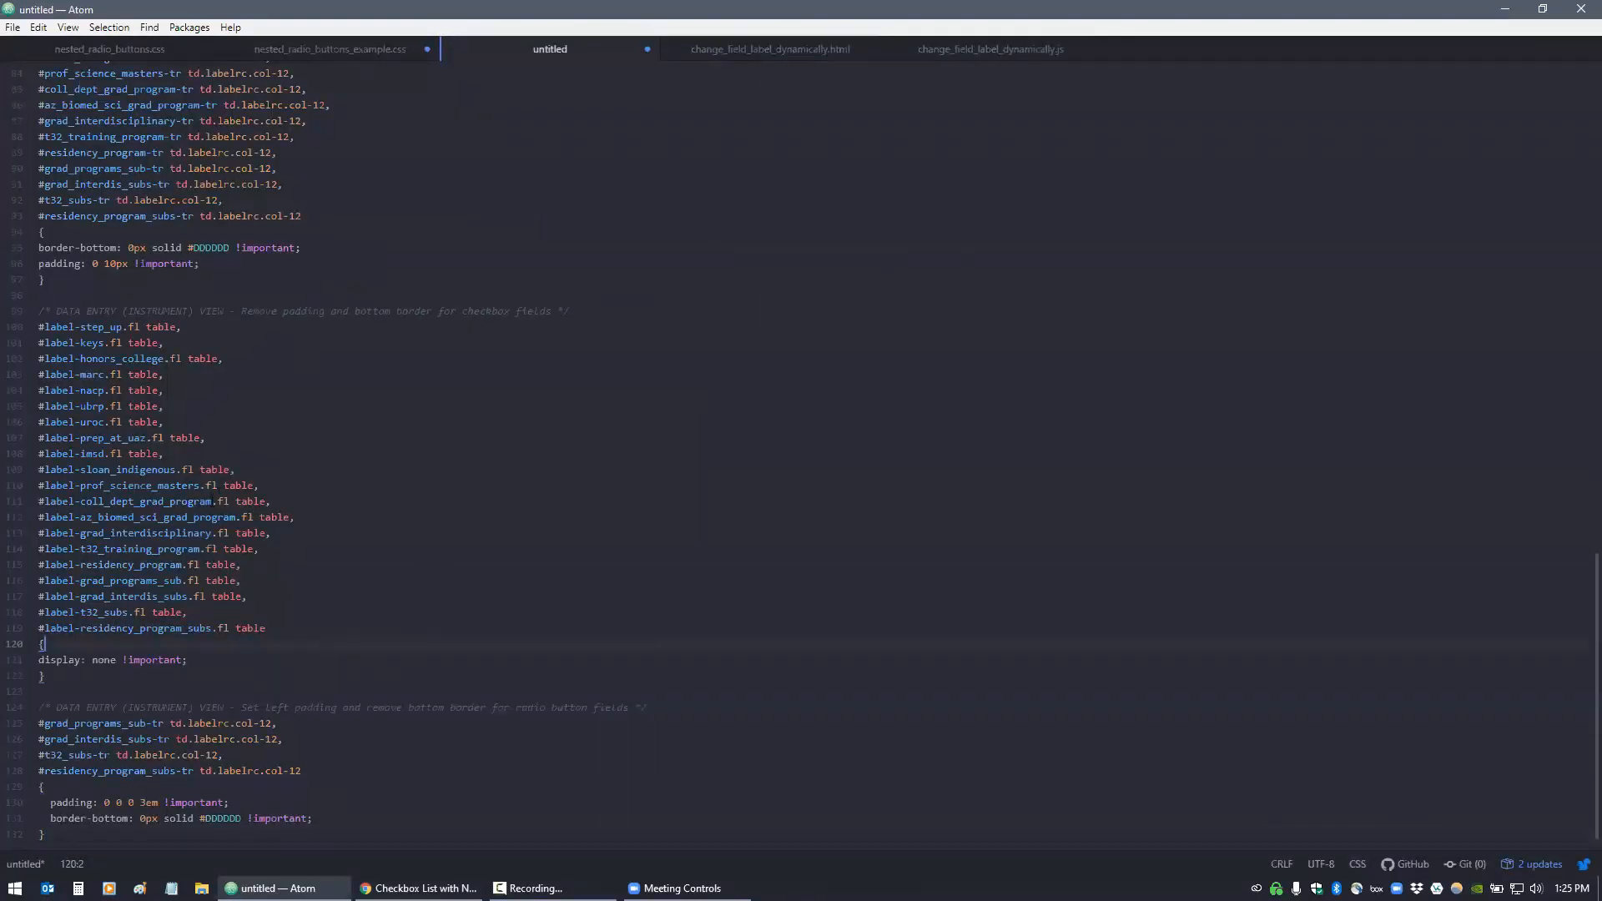
# Delete the data entry rule that sets the #label-….fl table selectors to display: none, including its comment and leftover blank line
pyautogui.moveTo(39, 310); pyautogui.dragTo(46, 677)
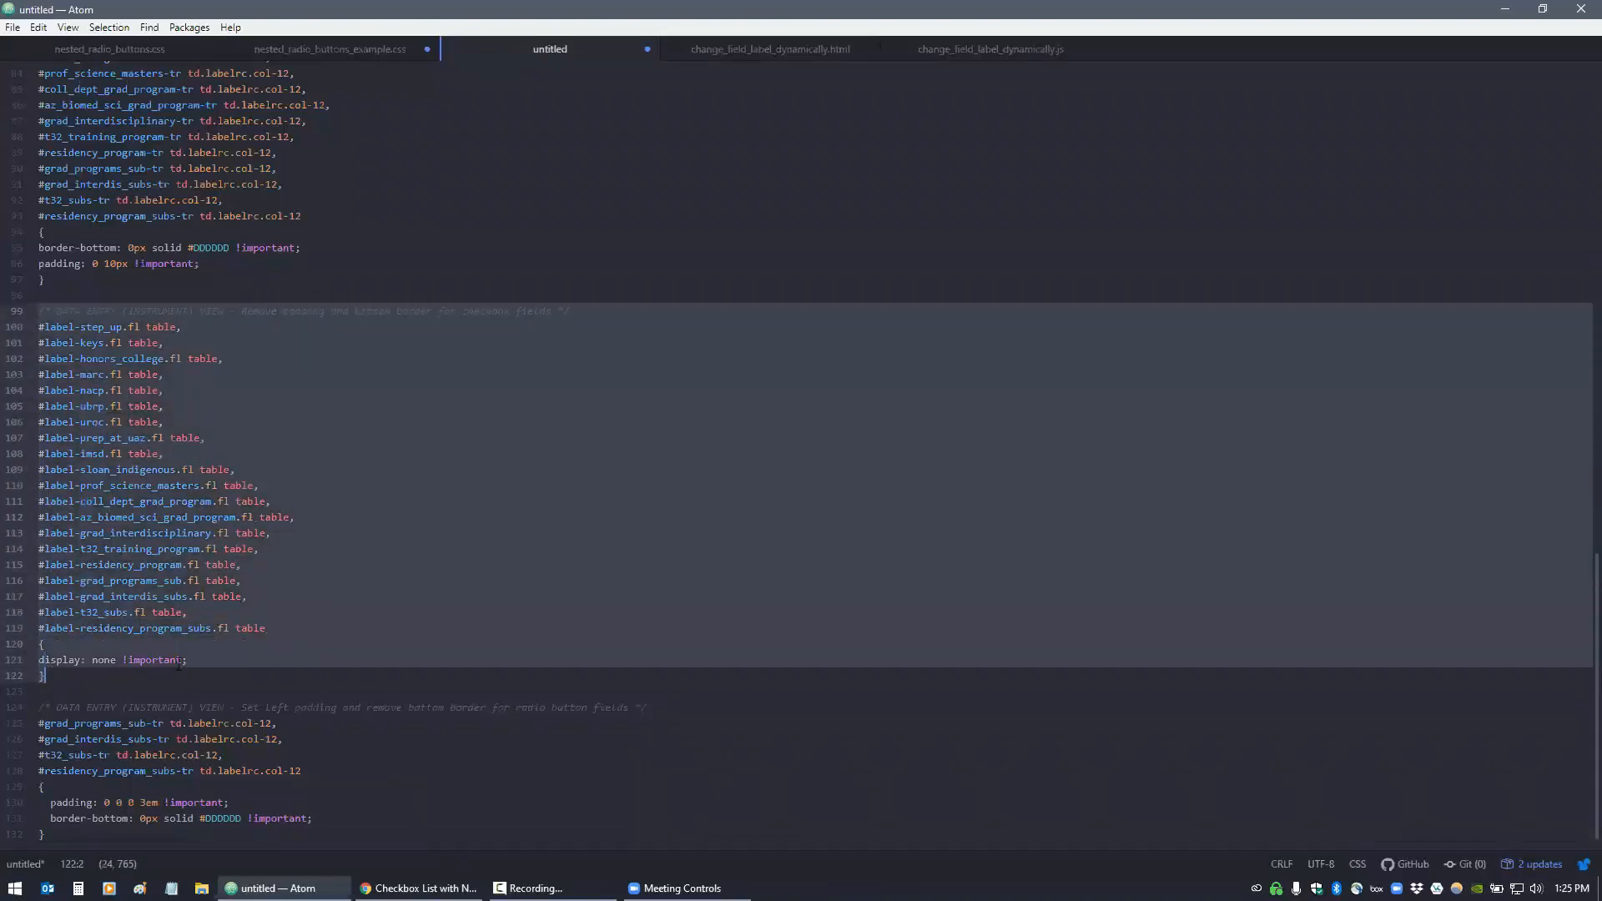
pyautogui.press('BackSpace')
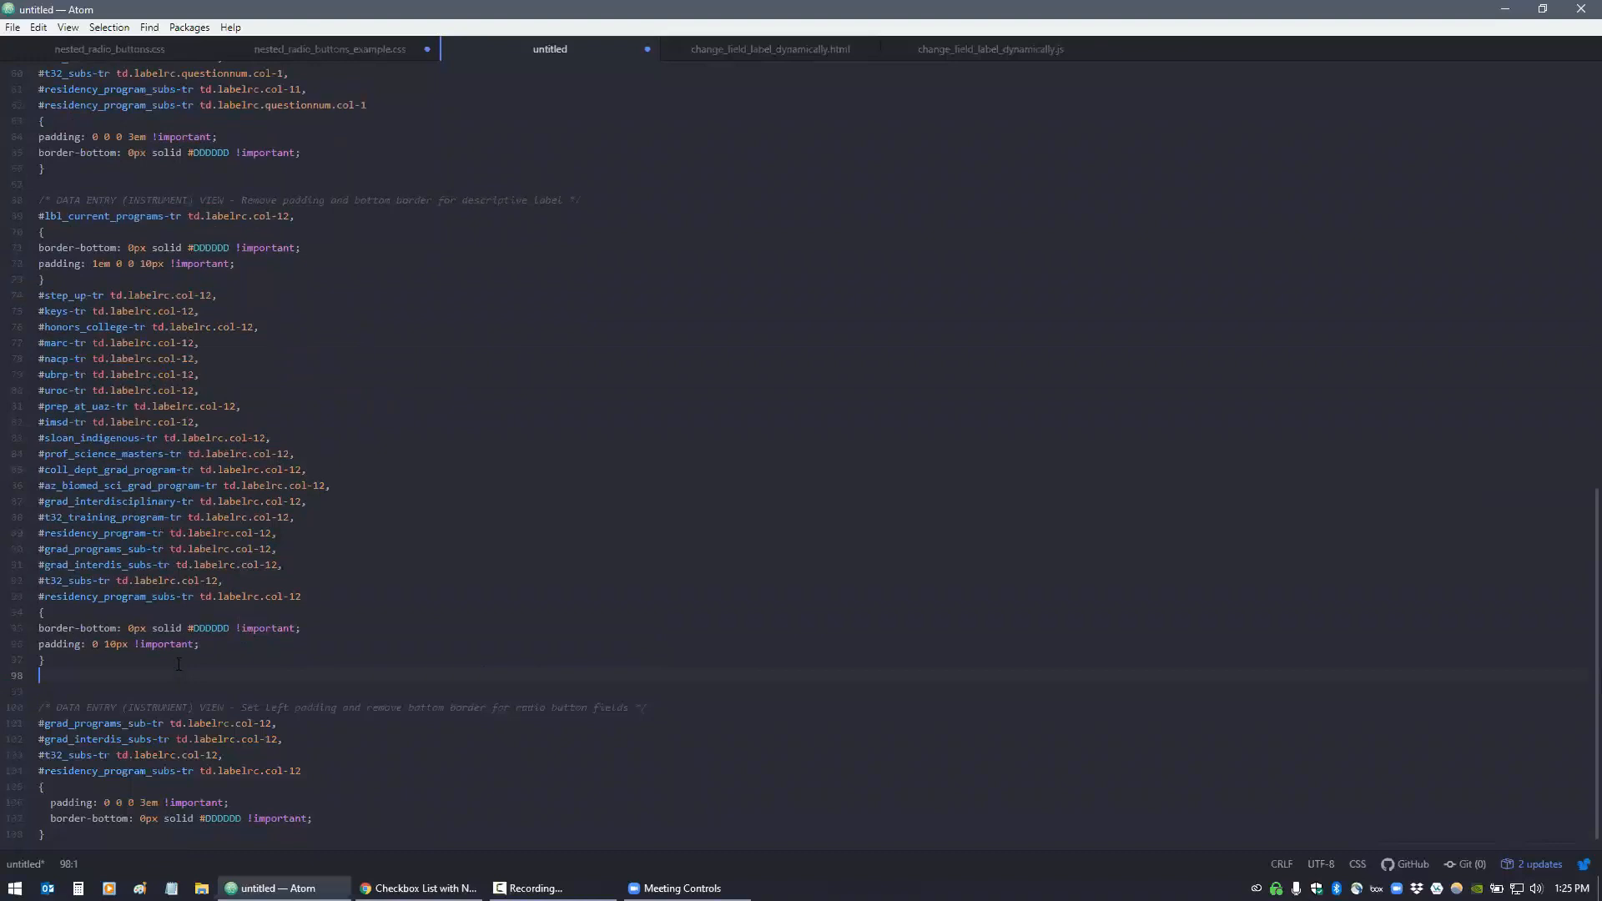
pyautogui.press('BackSpace')
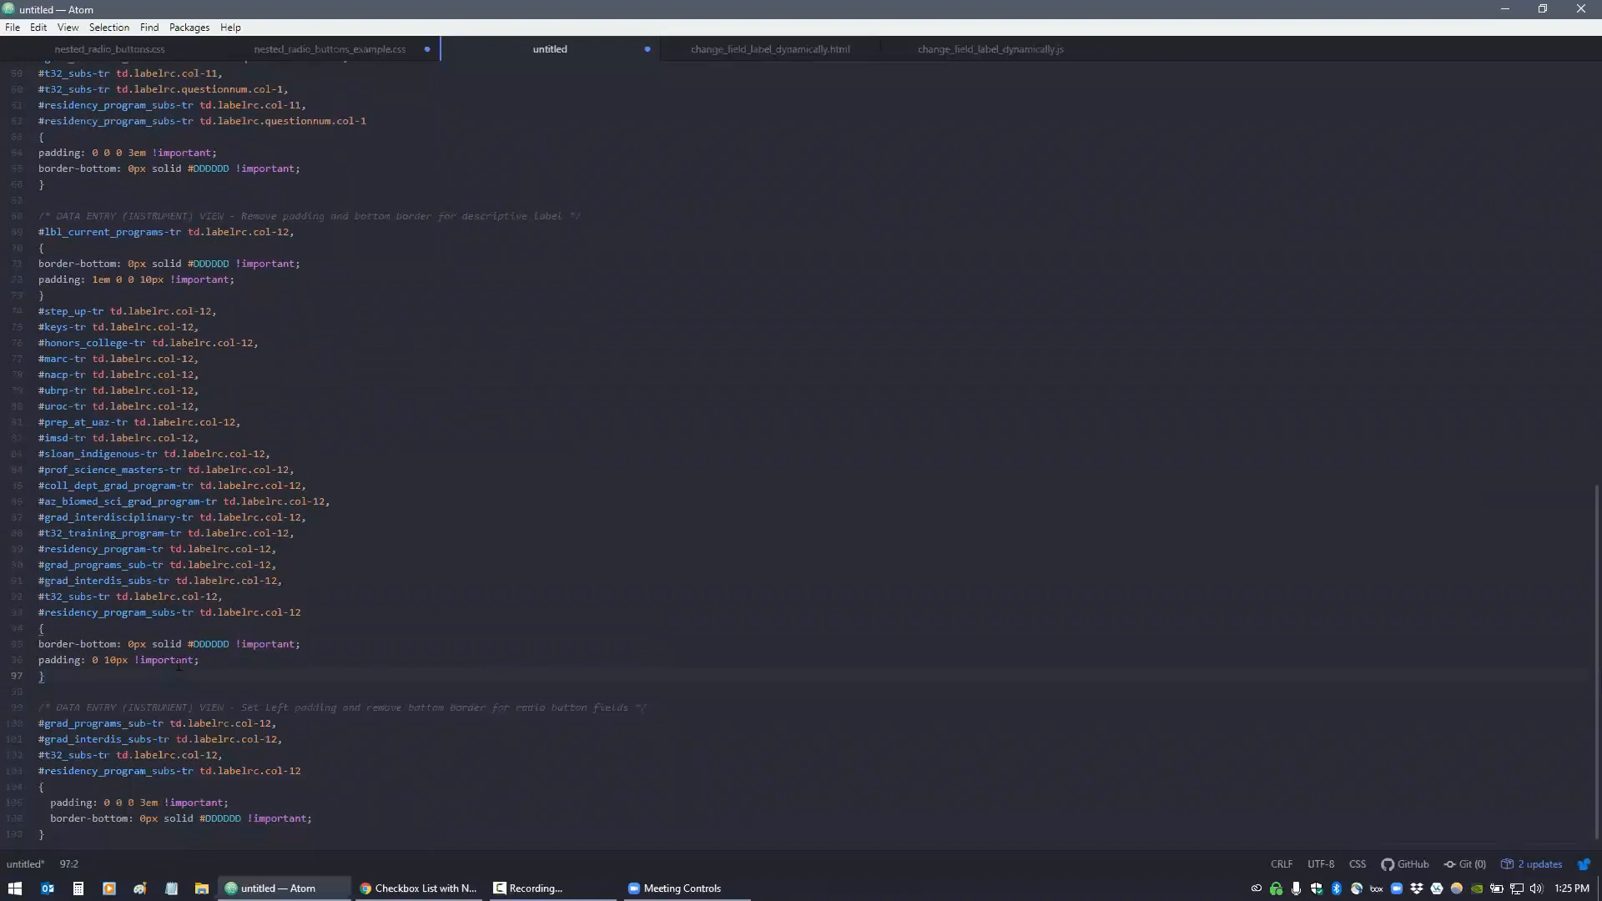
# Replace the CSS Injector module's CSS in REDCap with the full edited code from Atom and save the configuration
pyautogui.hotkey('ctrl', 'a')
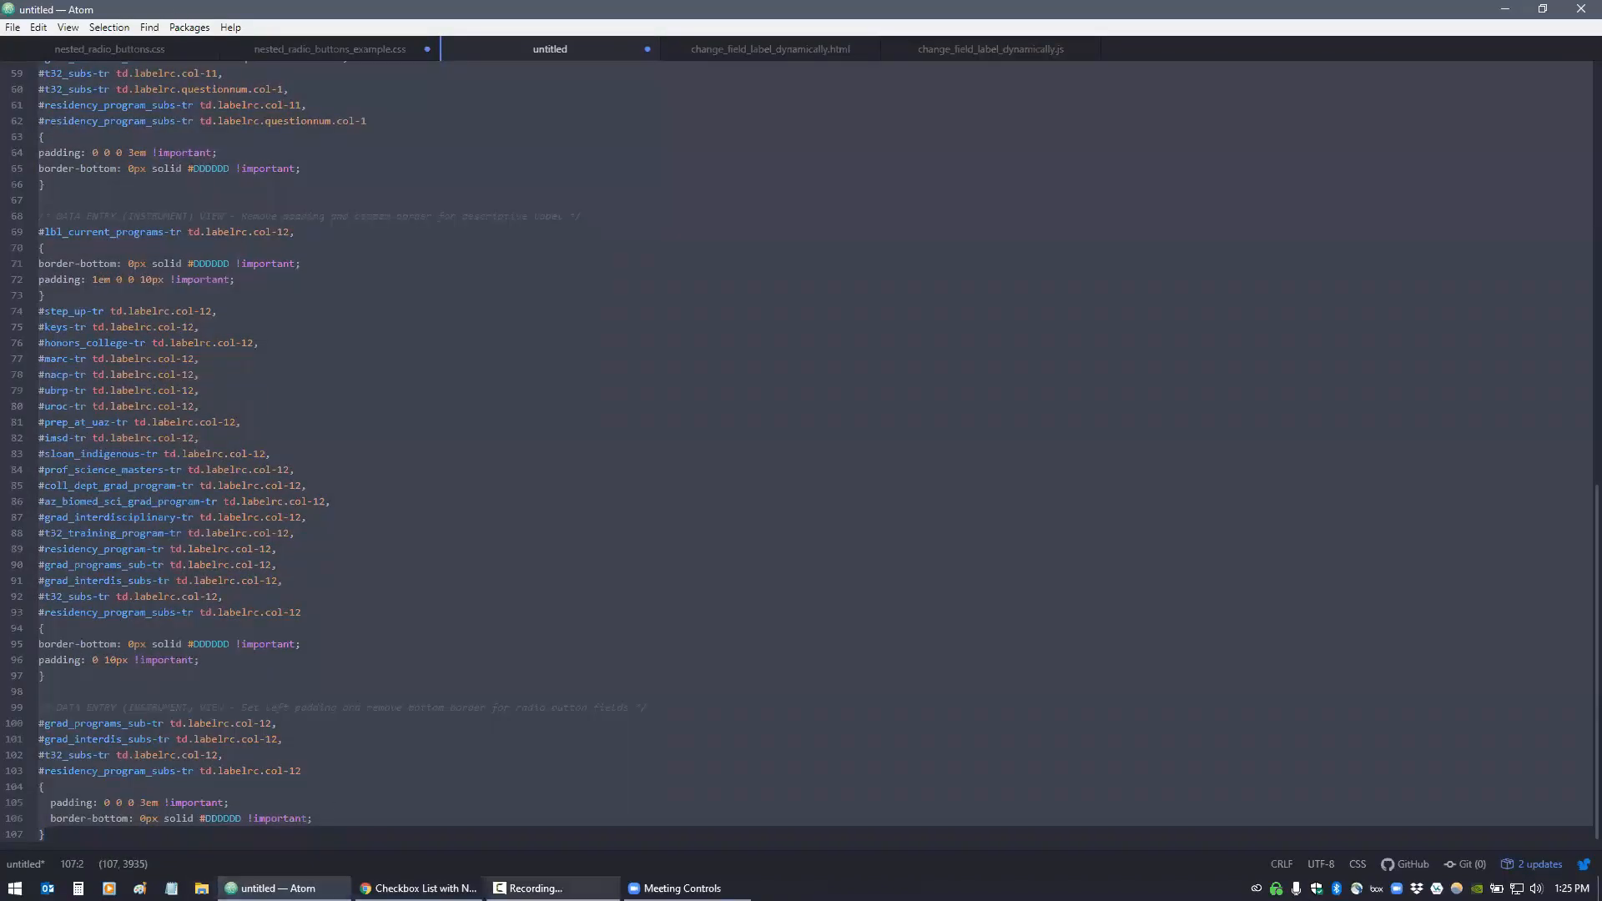
pyautogui.click(417, 888)
pyautogui.hotkey('ctrl', 'a')
pyautogui.click(996, 479)
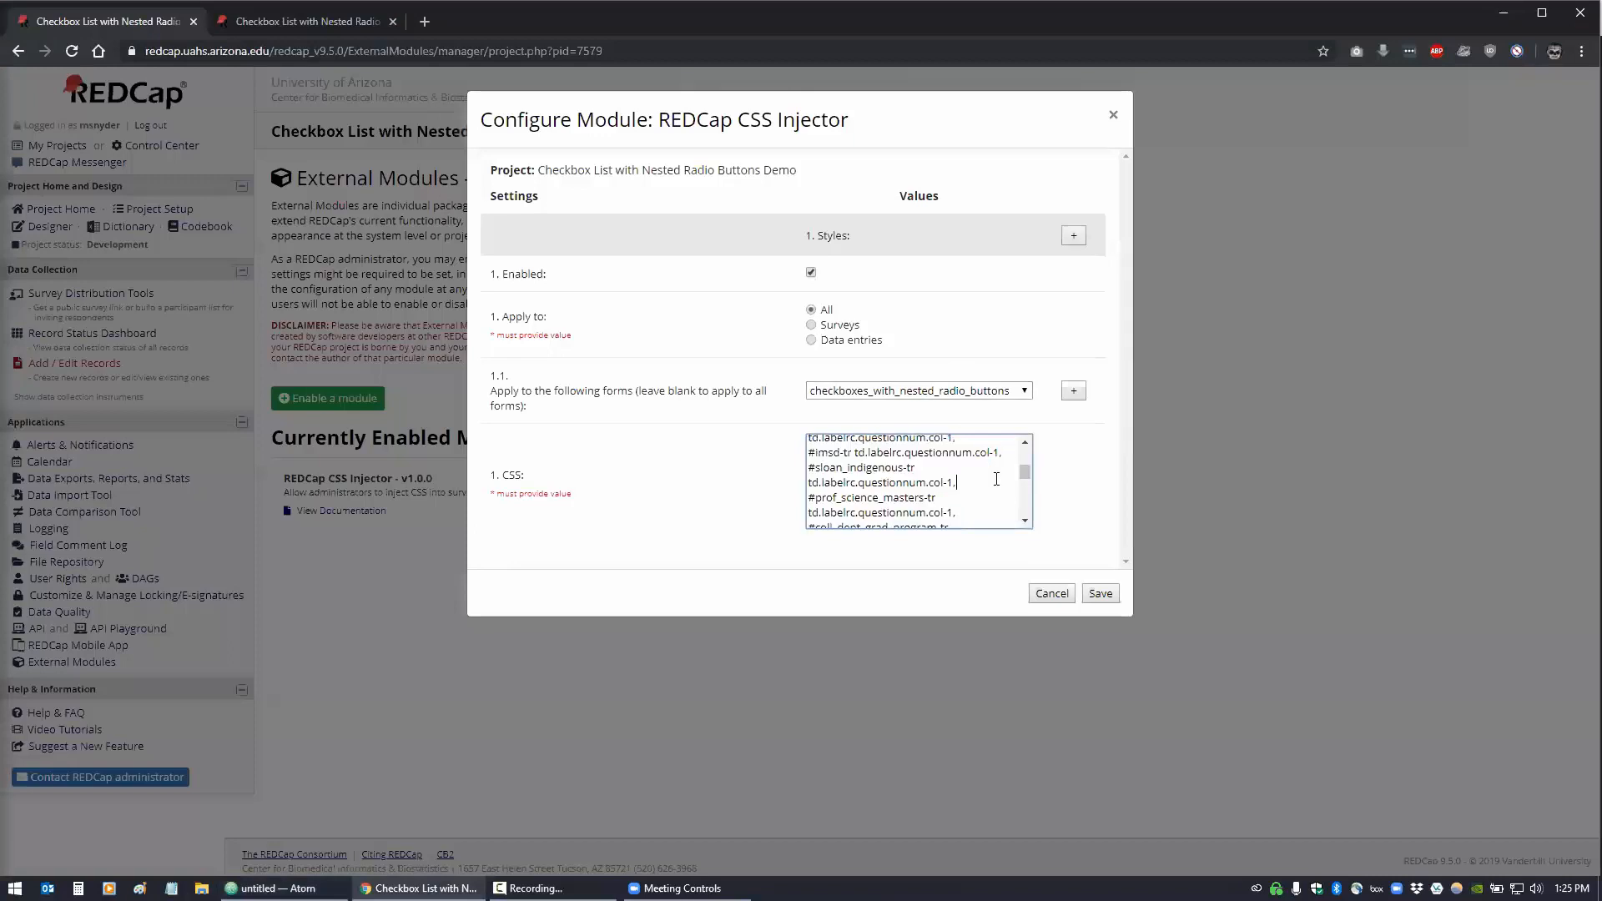
pyautogui.hotkey('ctrl', 'v')
pyautogui.click(1099, 593)
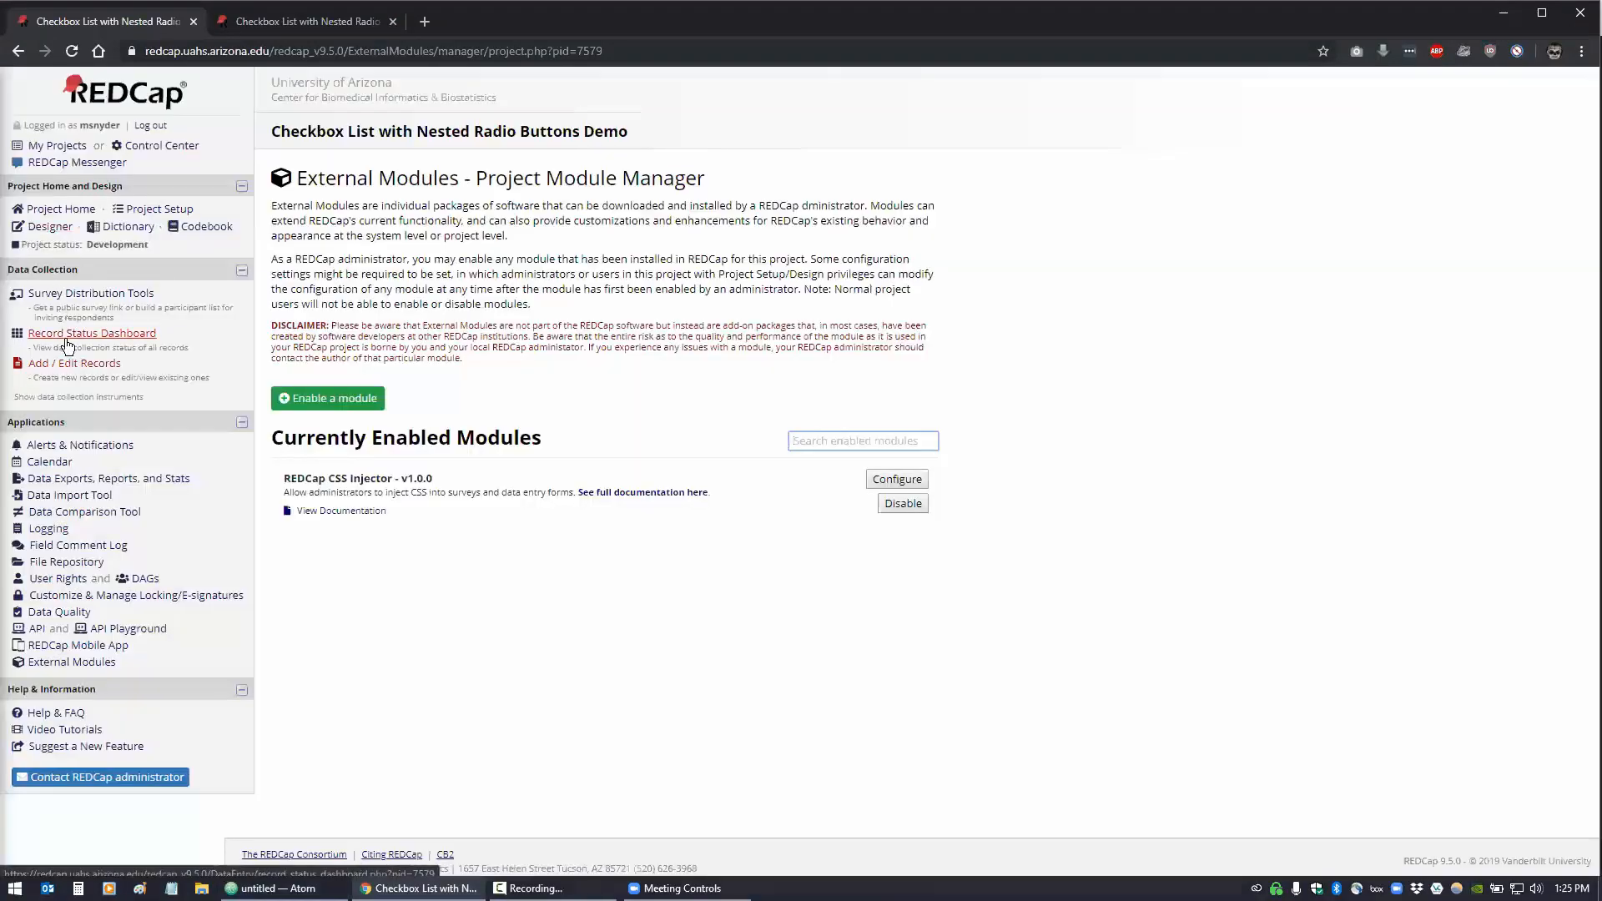
# Add a new record and open its Checkboxes with Nested Radio Buttons data entry form
pyautogui.click(58, 366)
pyautogui.click(722, 381)
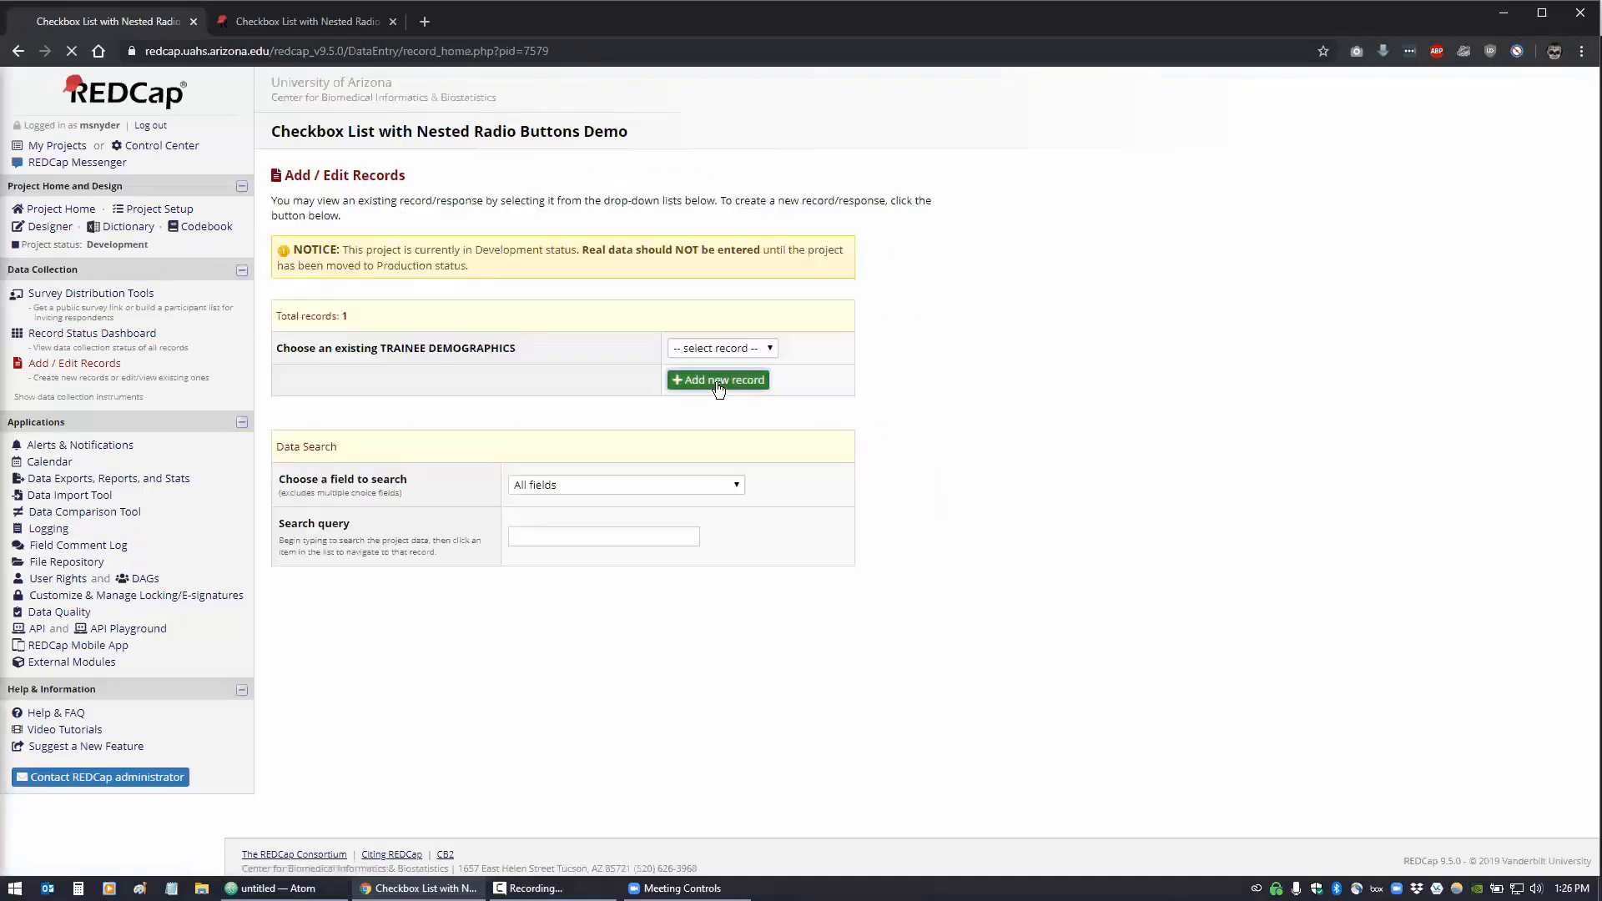
pyautogui.click(552, 434)
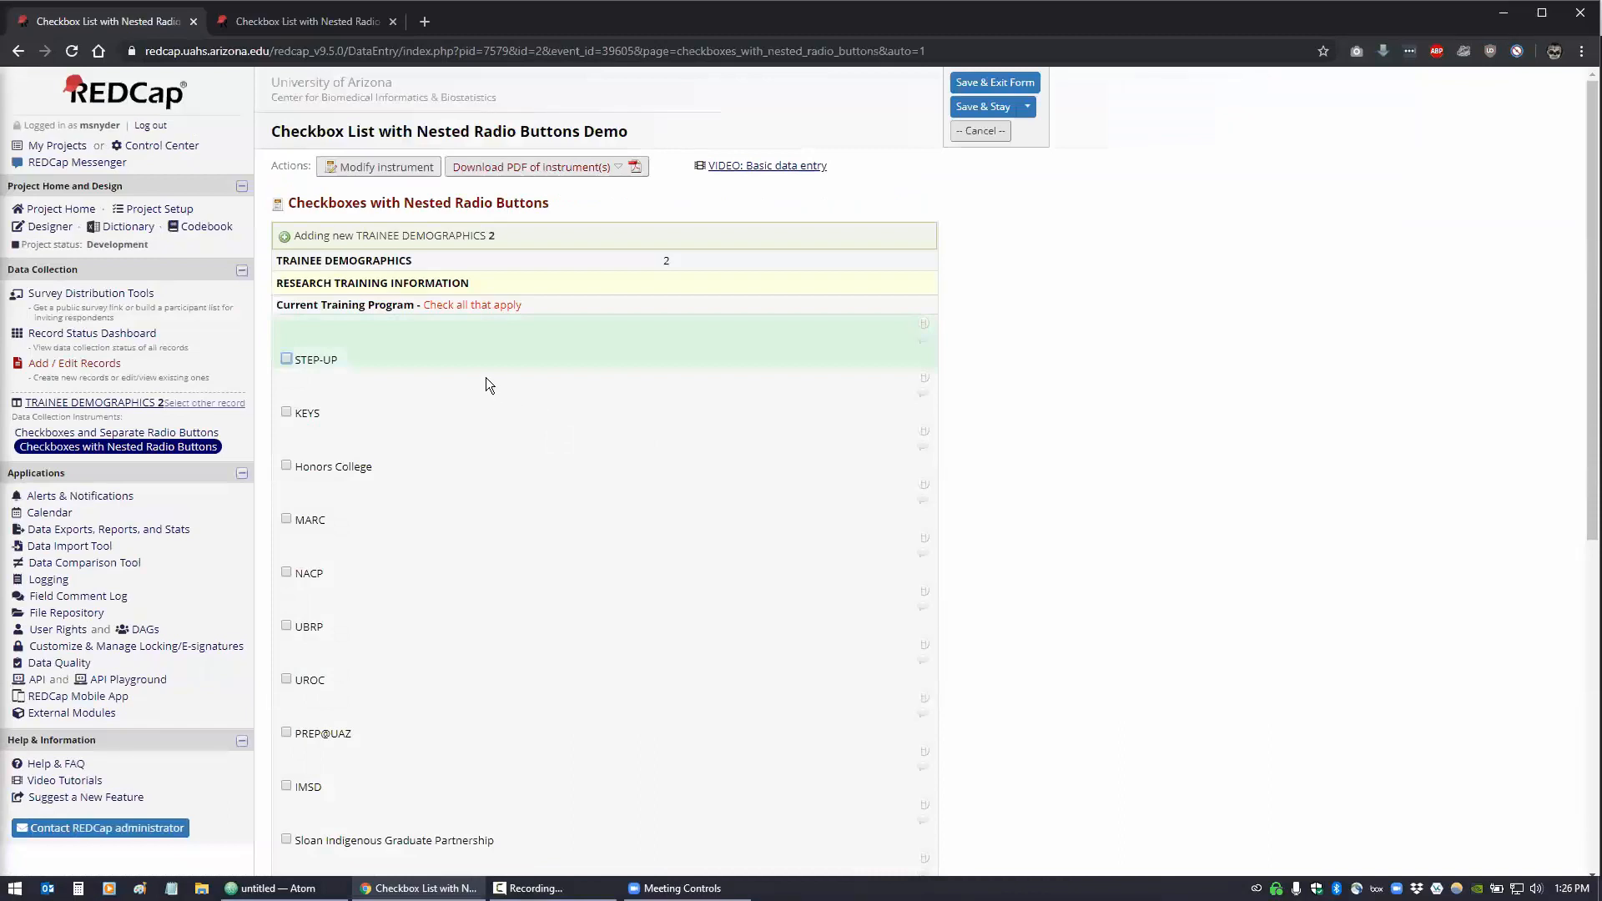
# Examine the form's row spacing and history and comment icons, checking KEYS and toggling College and Department-based graduate Program
pyautogui.scroll(-1, 486, 377)
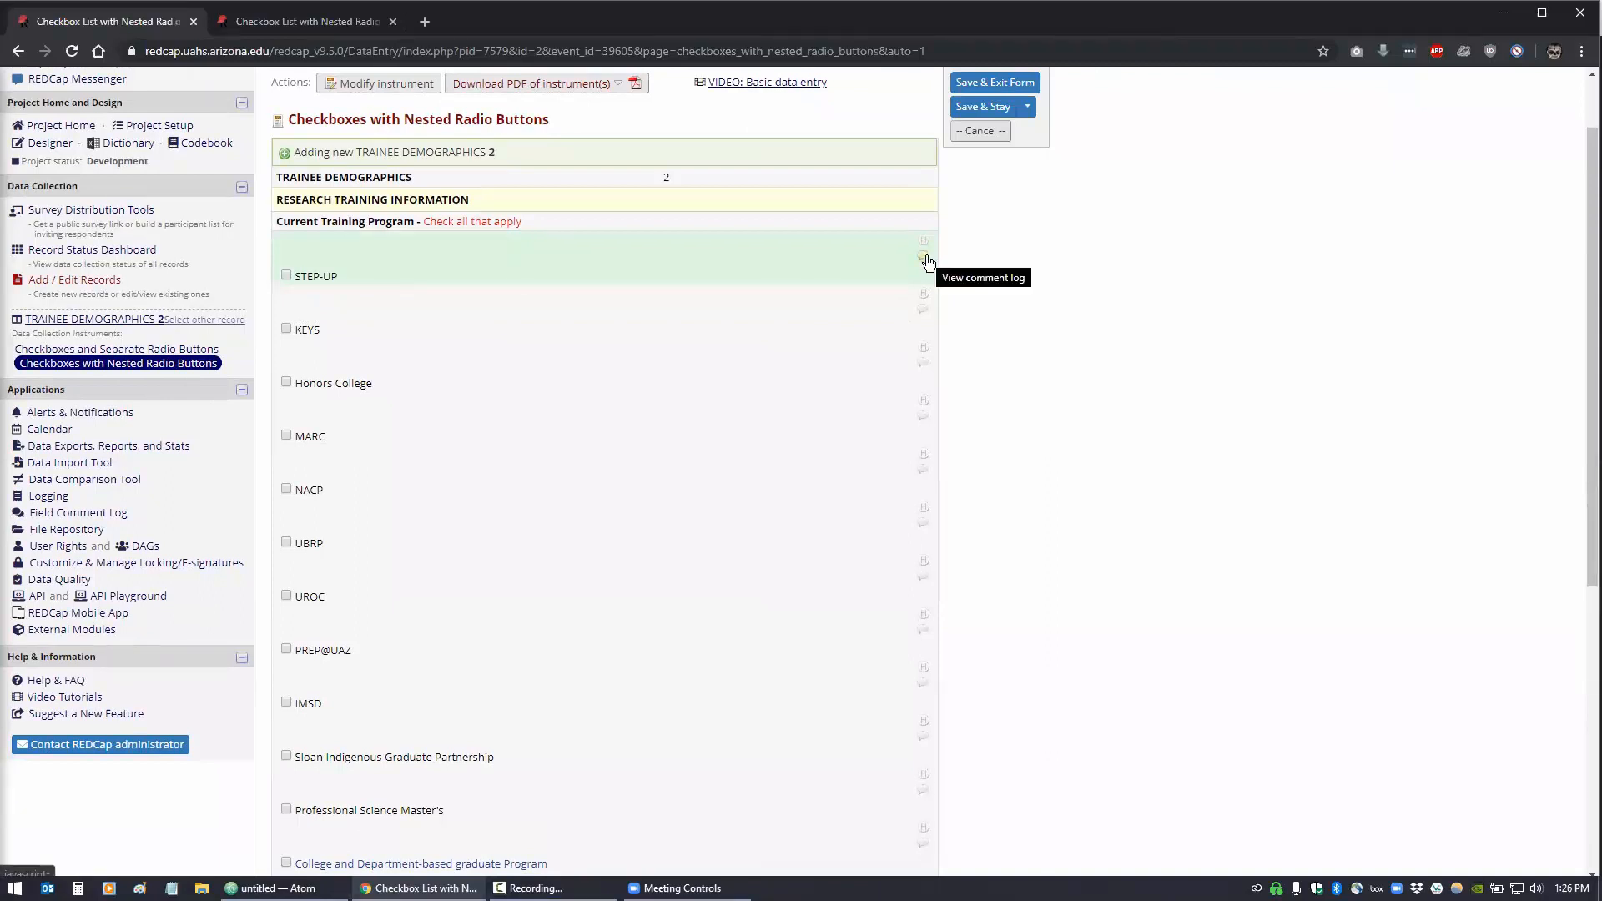
pyautogui.click(302, 328)
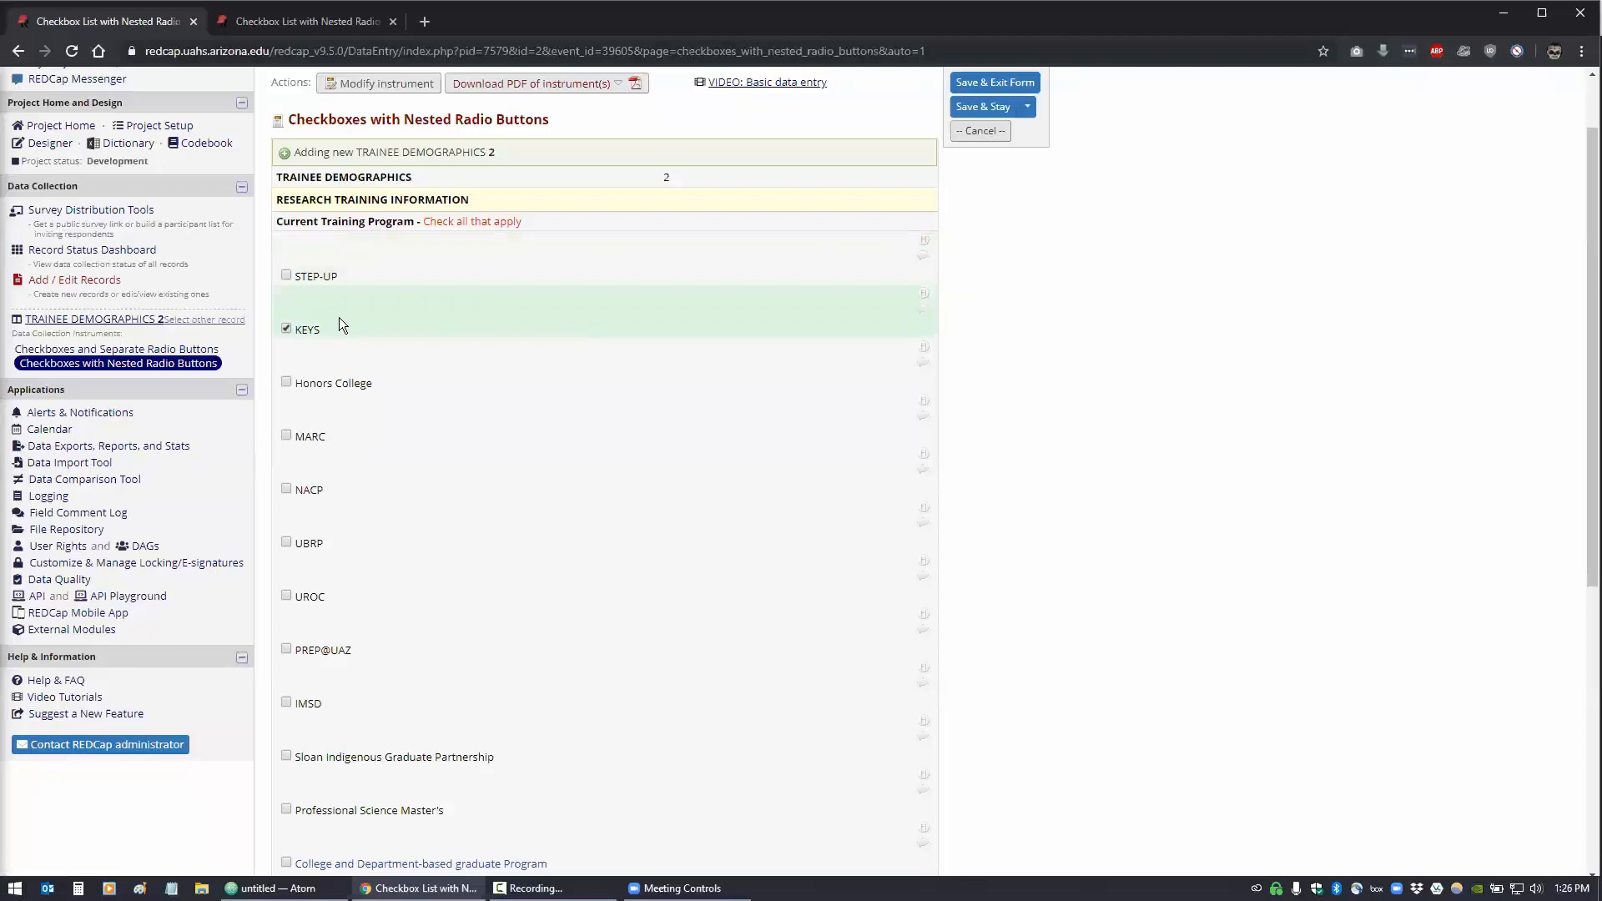
pyautogui.scroll(-1, 304, 448)
pyautogui.scroll(-2, 300, 452)
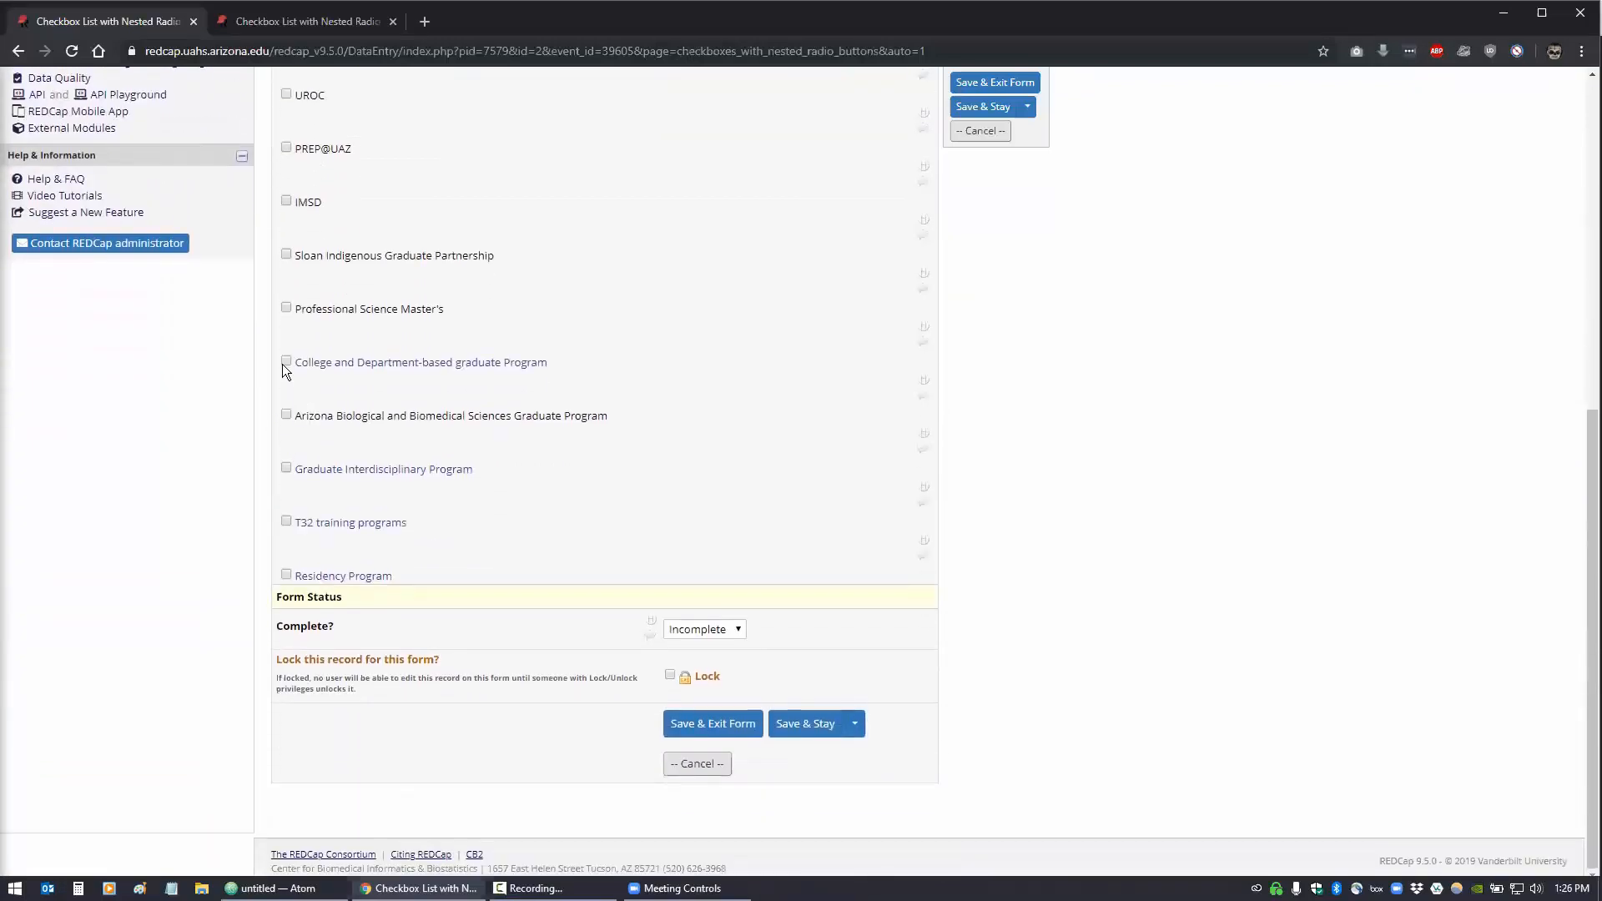
pyautogui.click(285, 361)
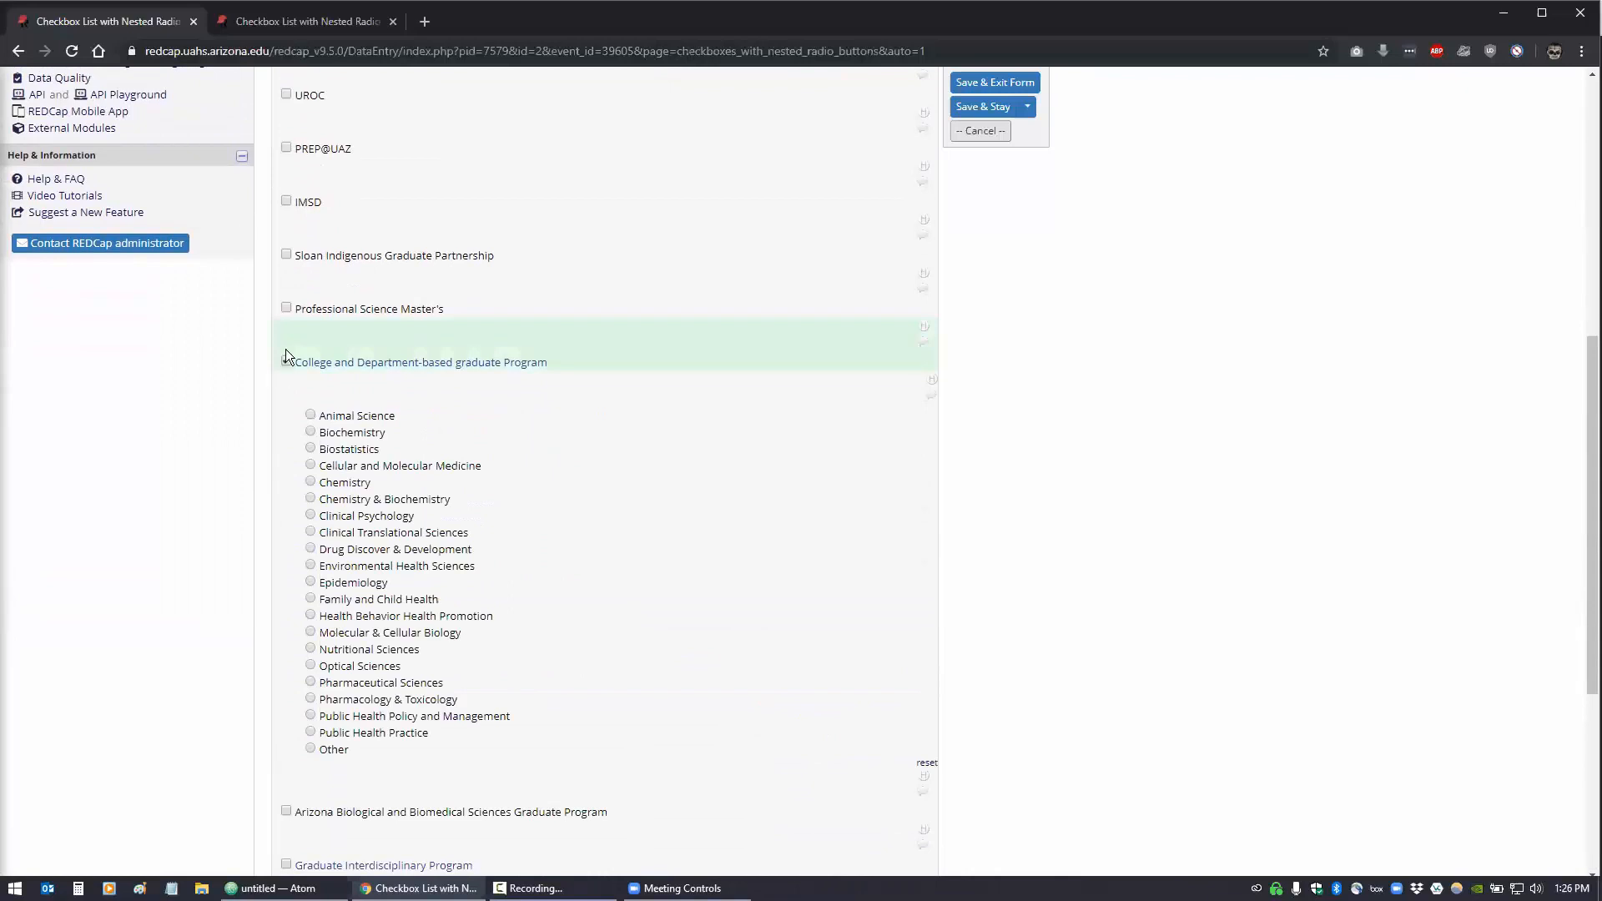
pyautogui.scroll(-1, 285, 333)
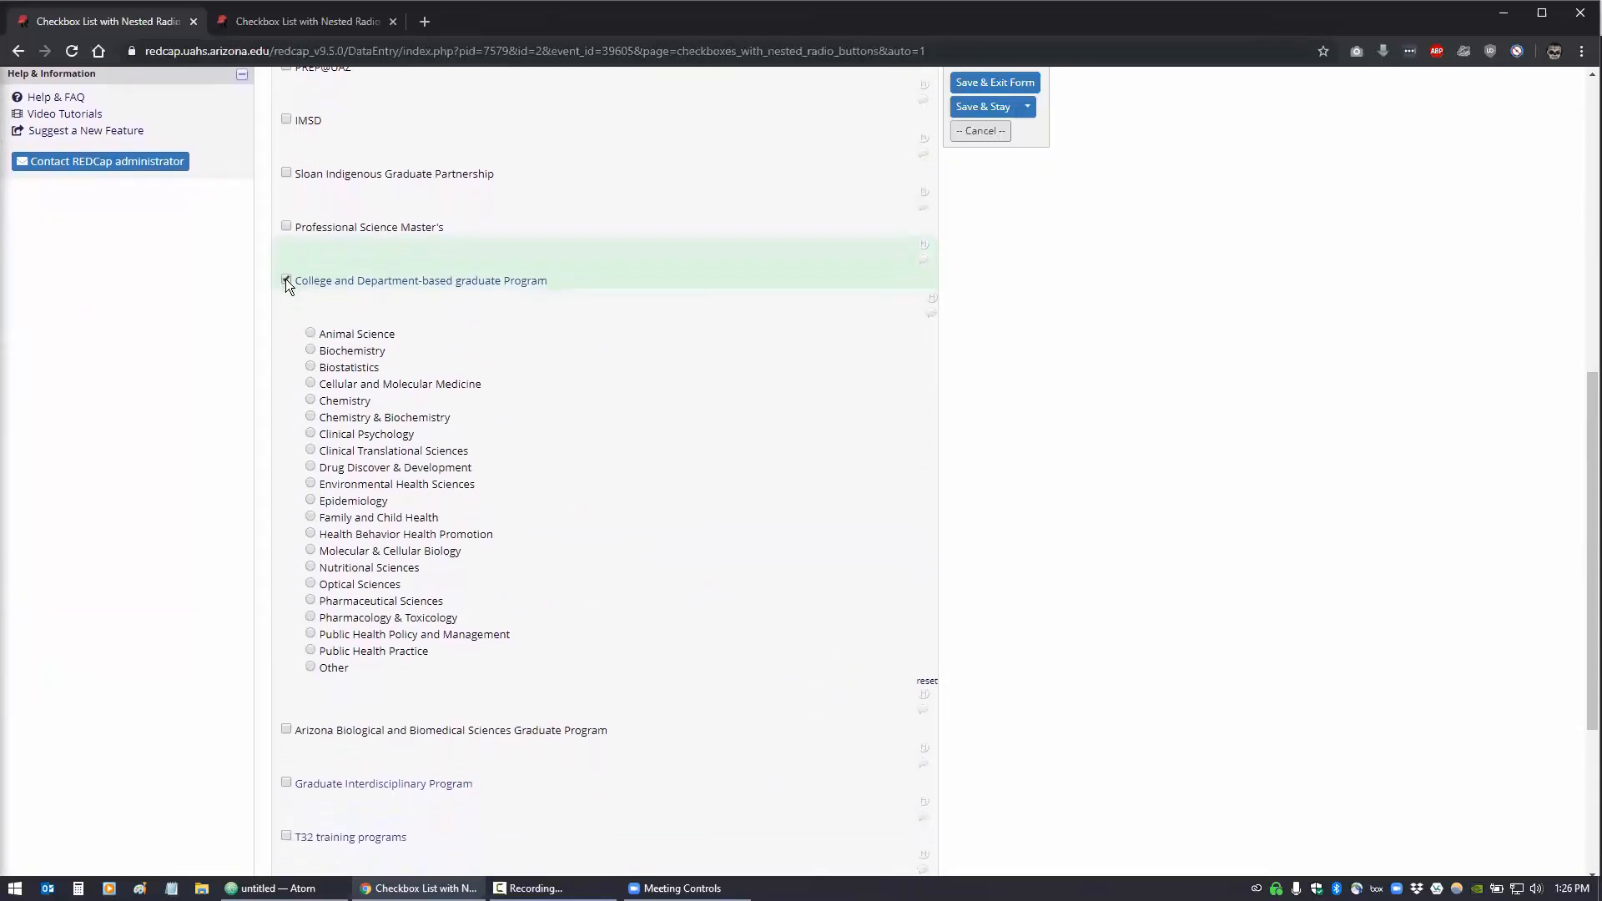
pyautogui.click(286, 280)
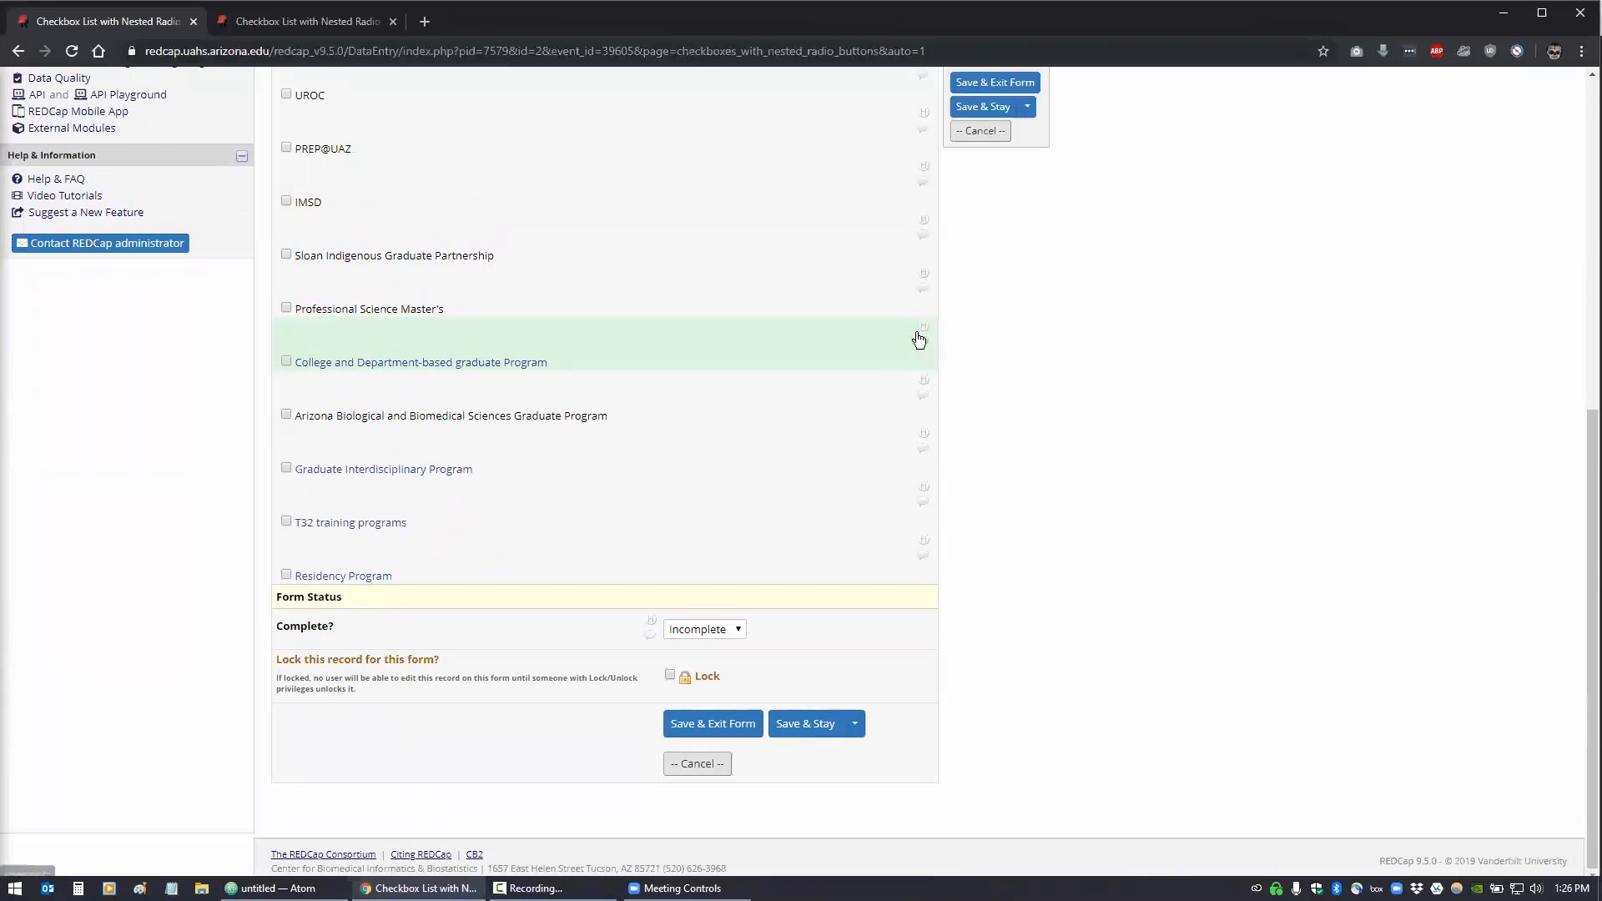
pyautogui.scroll(7, 114, 481)
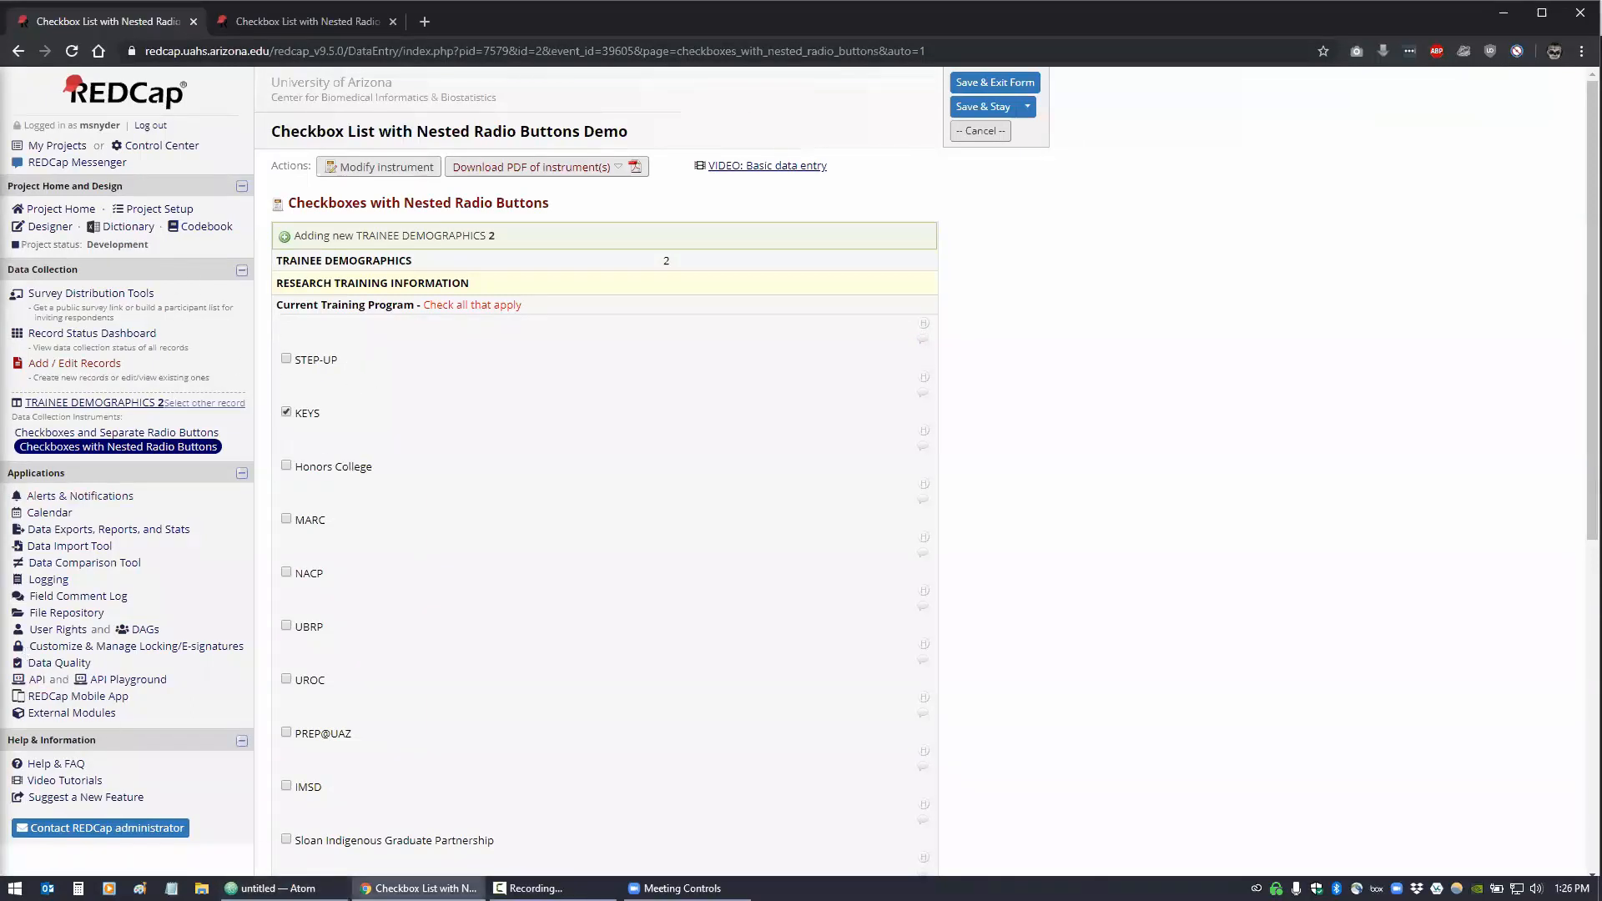
# Switch to Atom, undo the deletion of the #label-….fl table rule, and select the full CSS
pyautogui.click(269, 888)
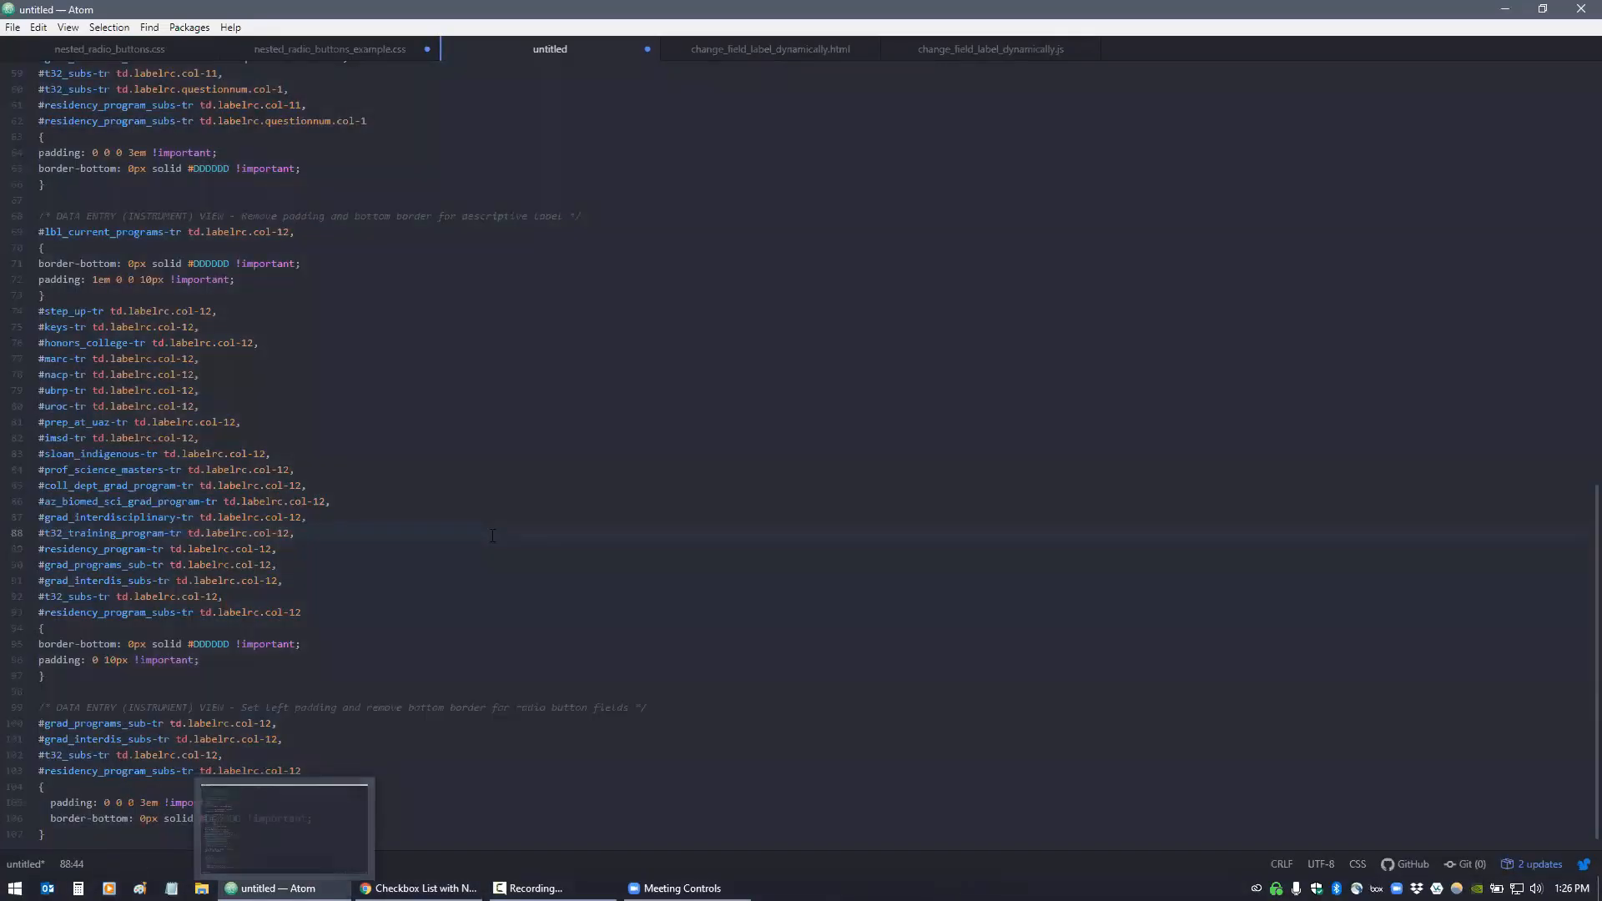
pyautogui.hotkey('ctrl', 'z')
pyautogui.hotkey('ctrl', 'z')
pyautogui.hotkey('ctrl', 'z')
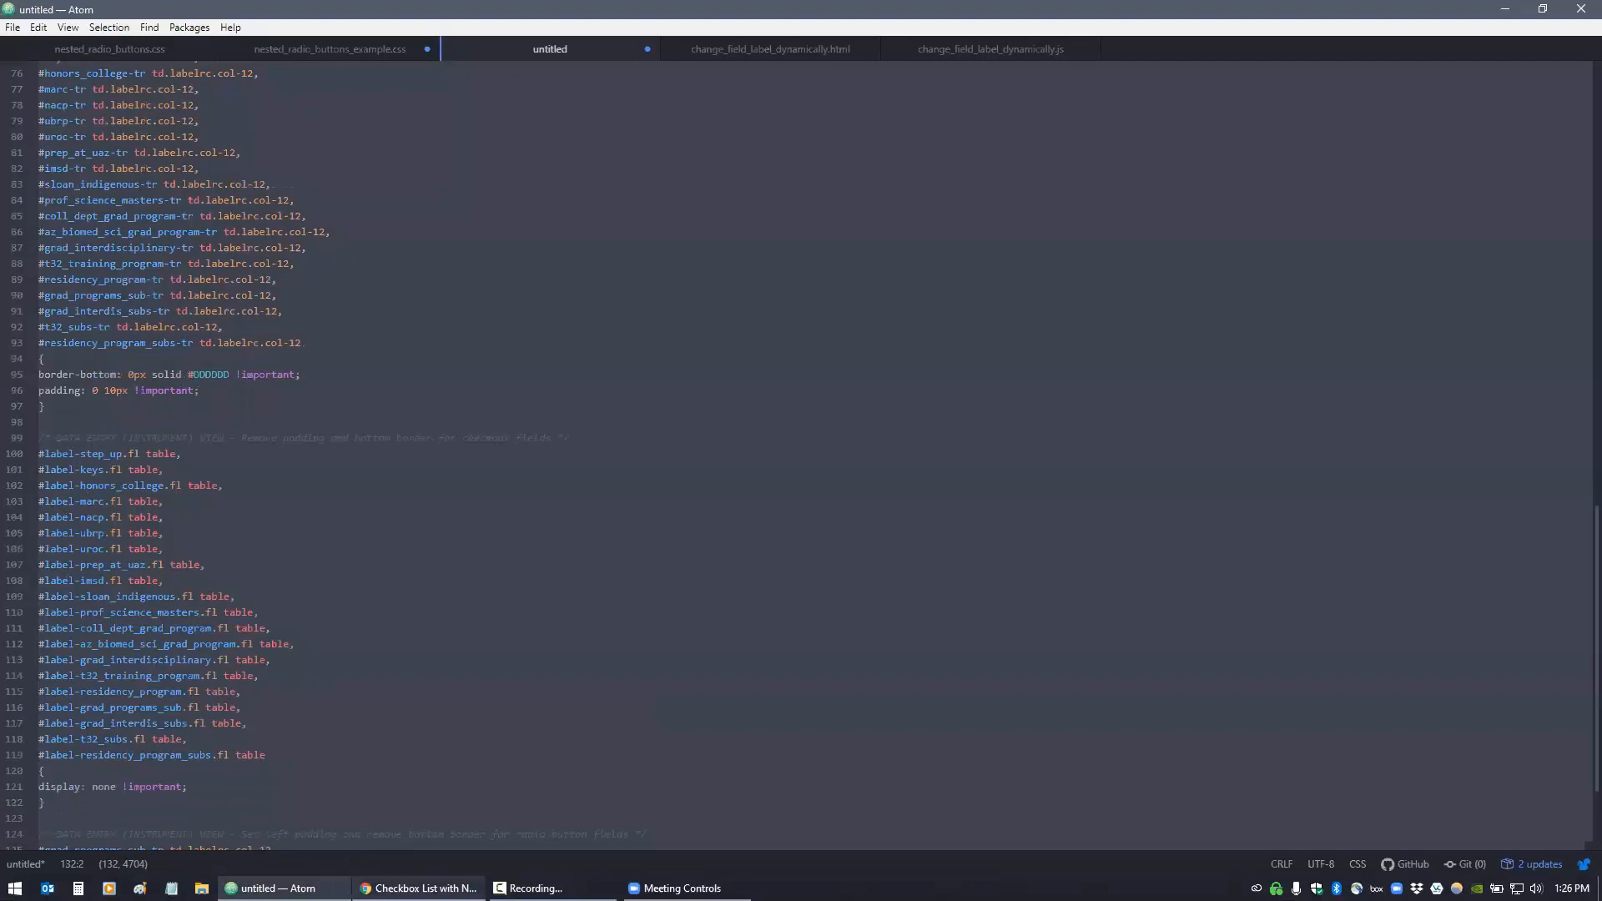
# Return to REDCap in Chrome, leave the form without saving, and reopen the CSS Injector module configuration
pyautogui.click(417, 887)
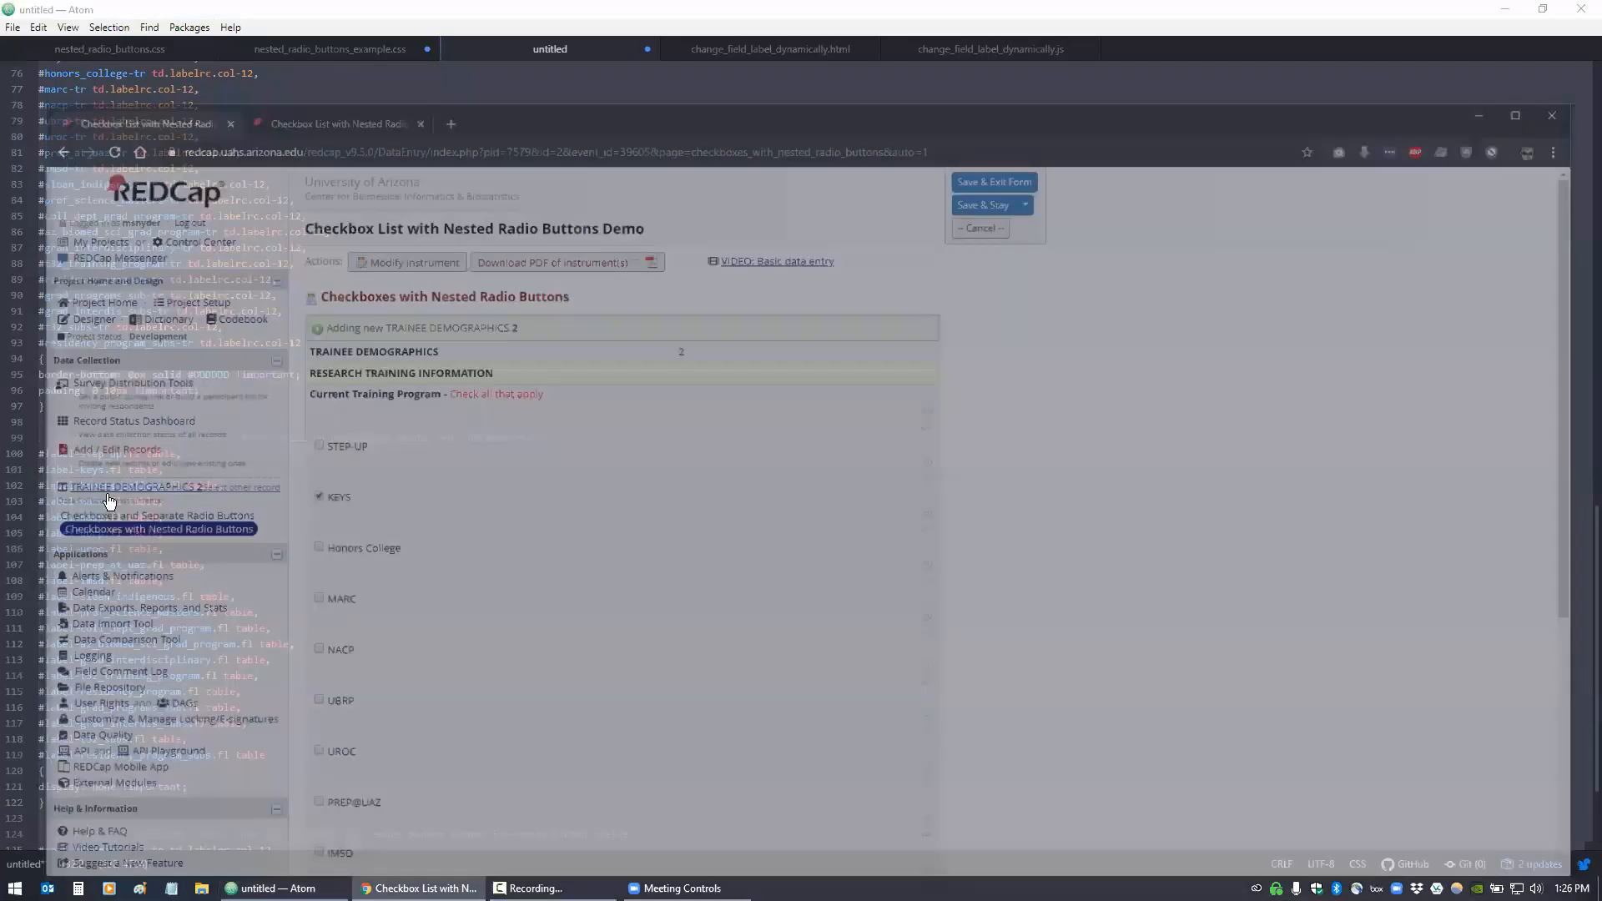
pyautogui.click(35, 714)
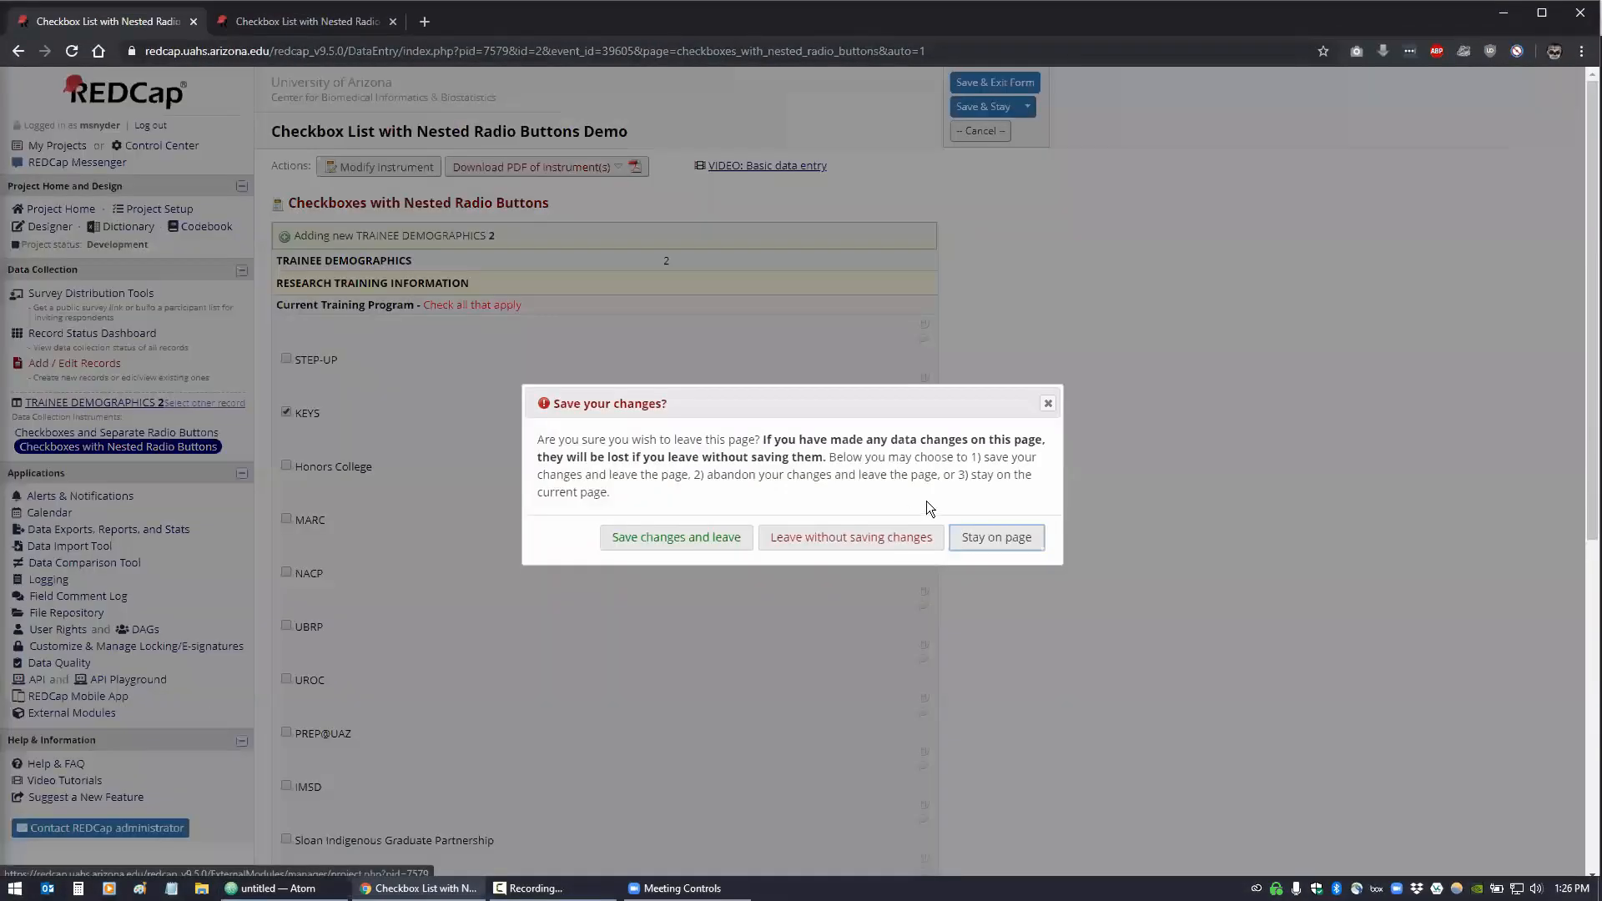
pyautogui.click(872, 539)
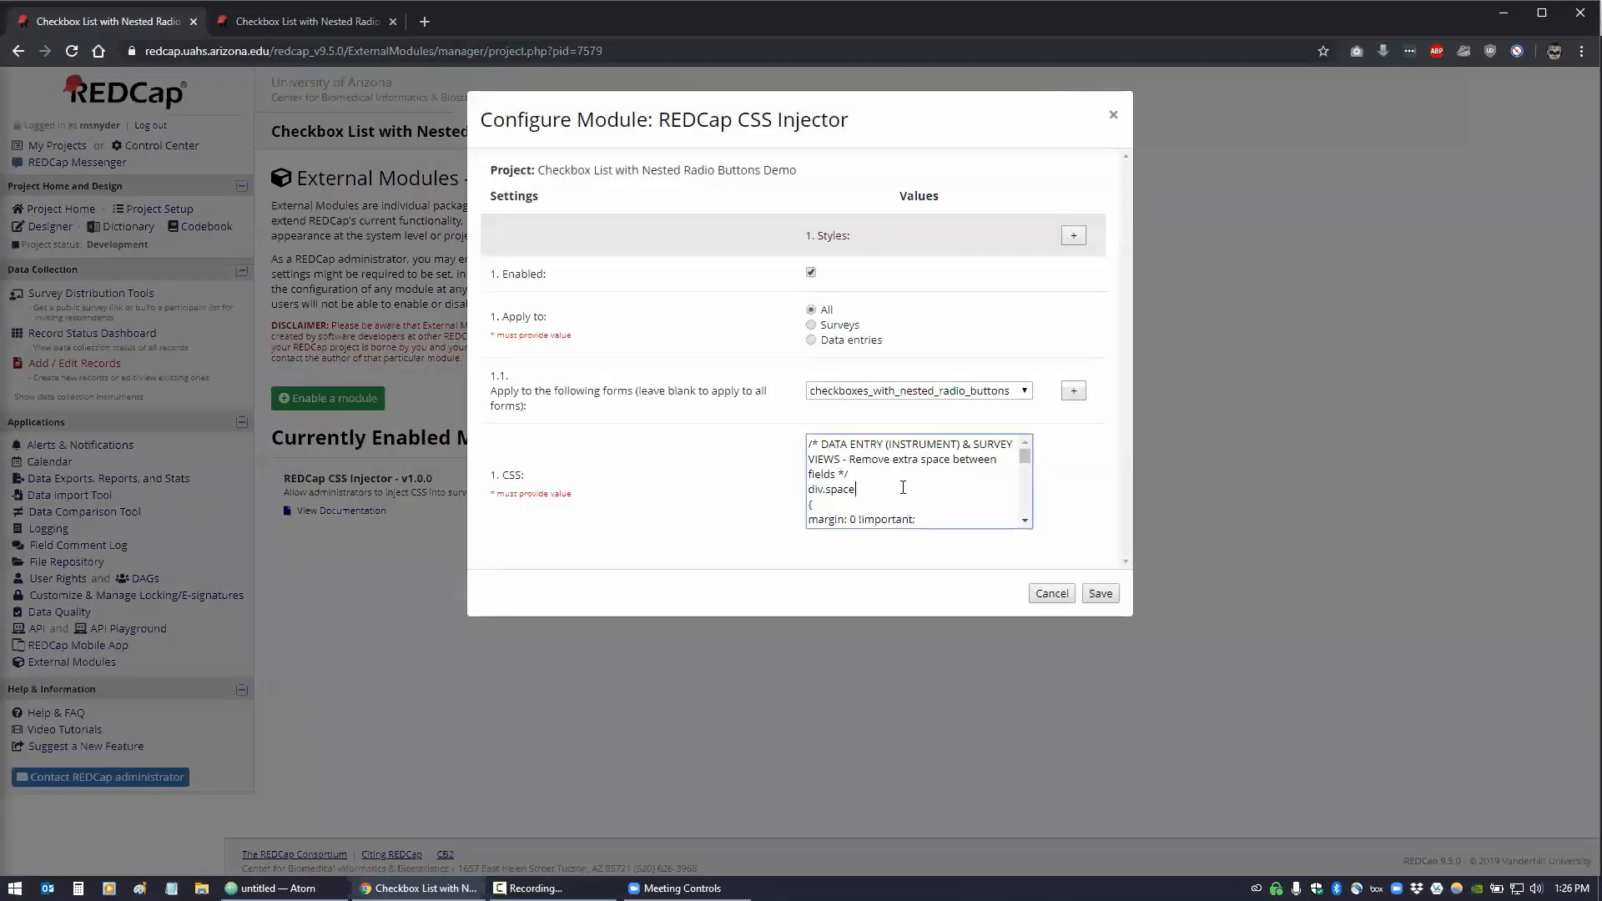
# Replace the CSS Injector module's CSS with the full copied stylesheet and save the configuration
pyautogui.click(902, 486)
pyautogui.hotkey('ctrl', 'a')
pyautogui.hotkey('ctrl', 'v')
pyautogui.click(1091, 594)
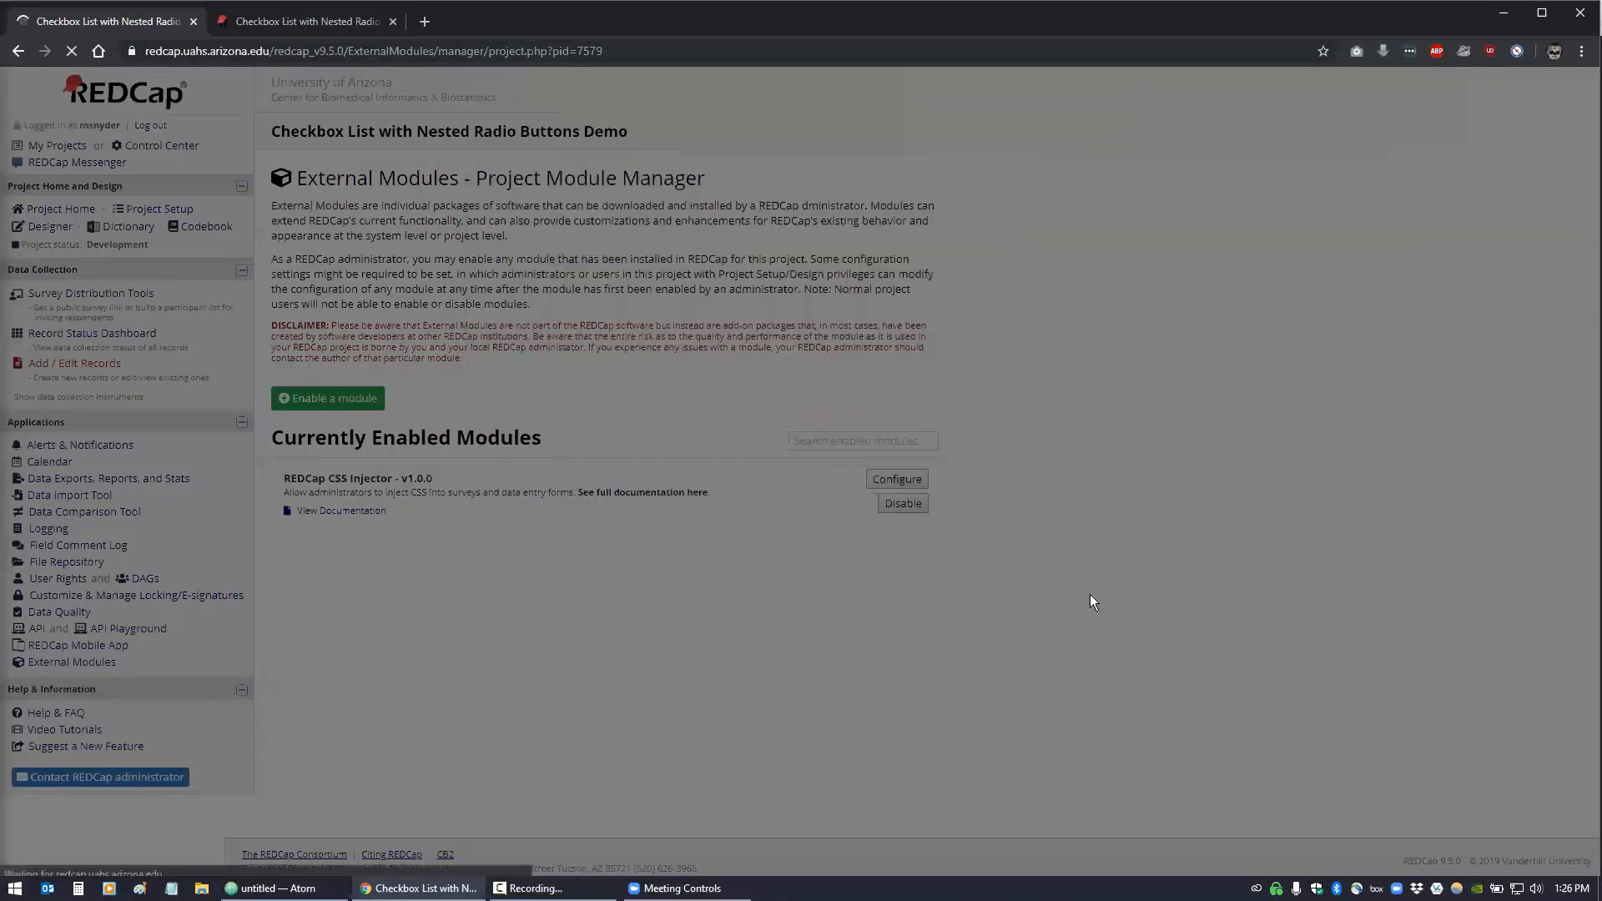
# Switch to Atom and examine the rule hiding the History and Comments section in nested_radio_buttons_example.css, including its selectors and display: none declaration
pyautogui.hotkey('alt', 'Tab')
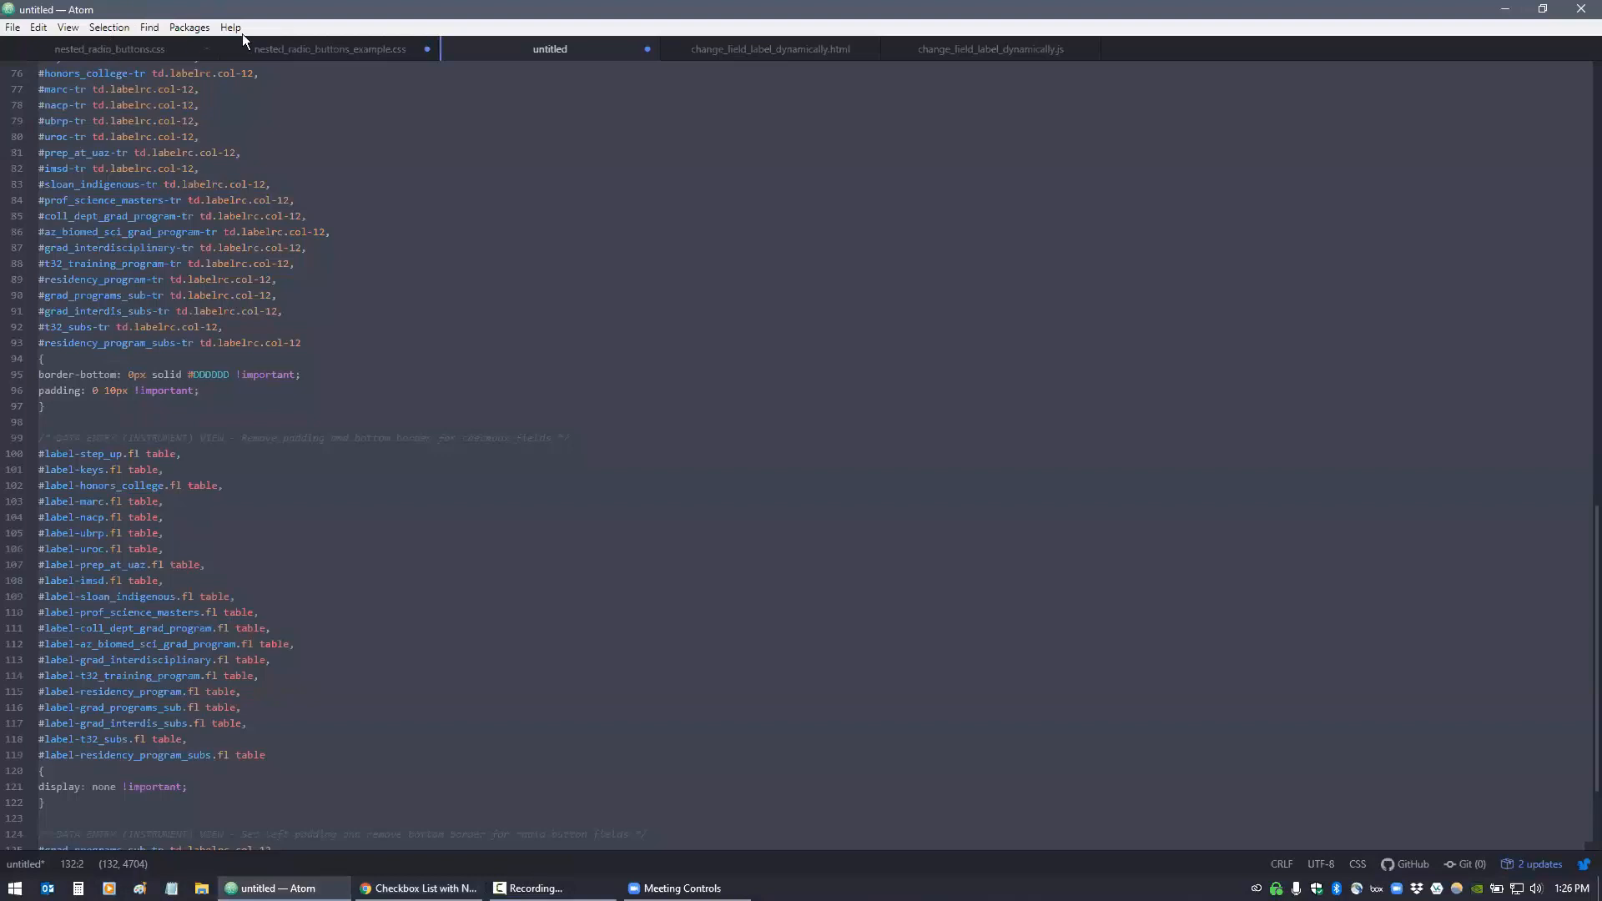
pyautogui.click(283, 52)
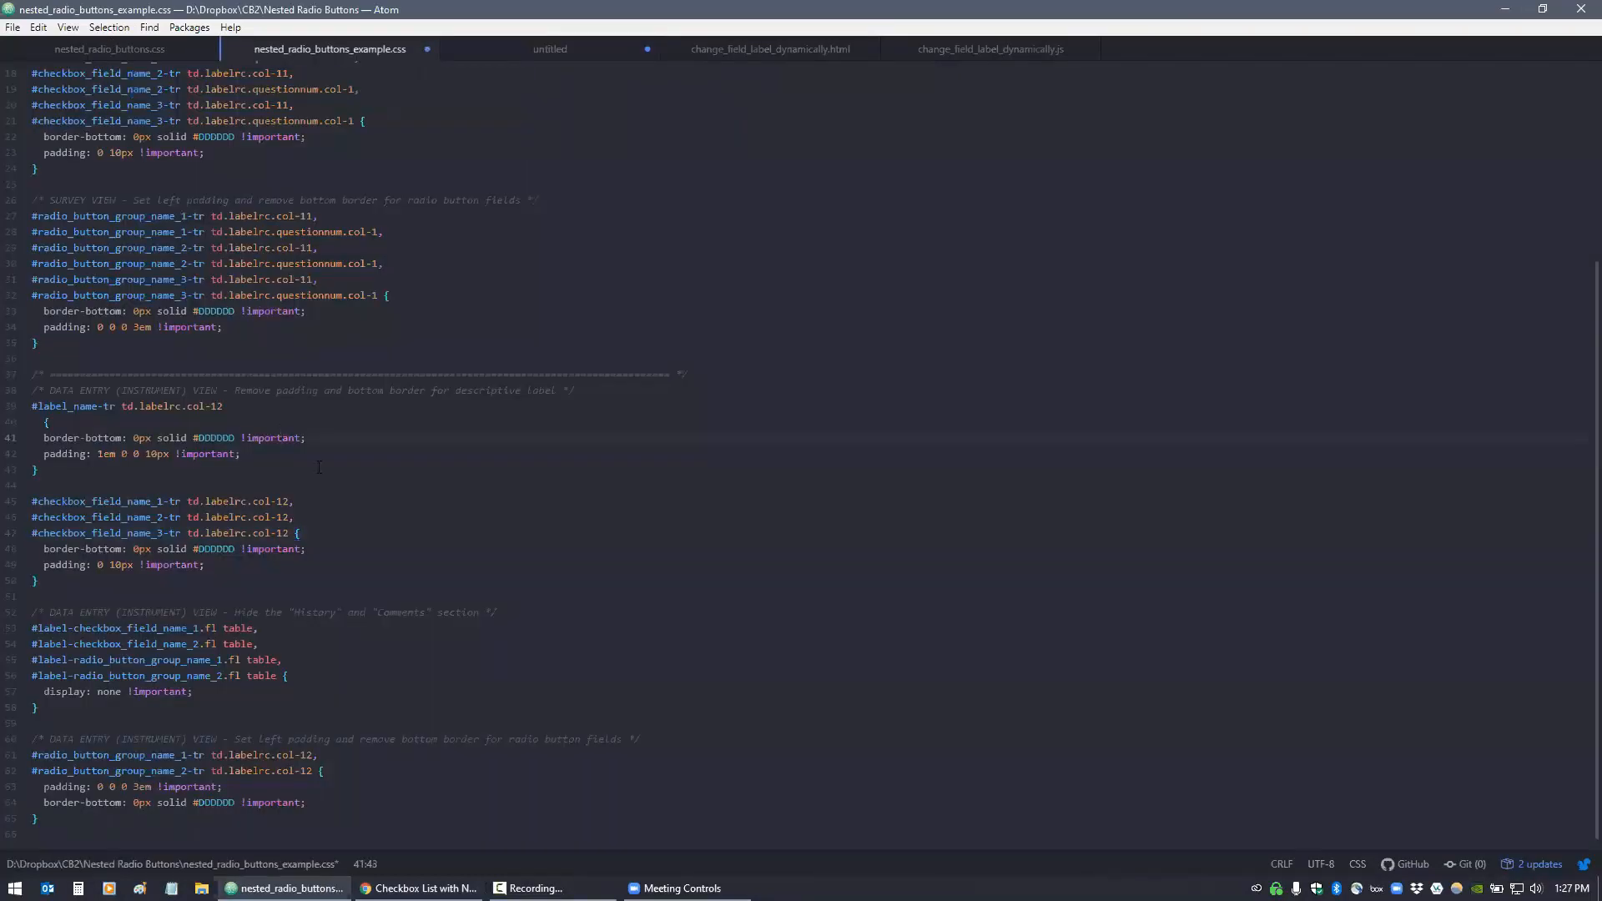
pyautogui.moveTo(33, 707); pyautogui.dragTo(21, 611)
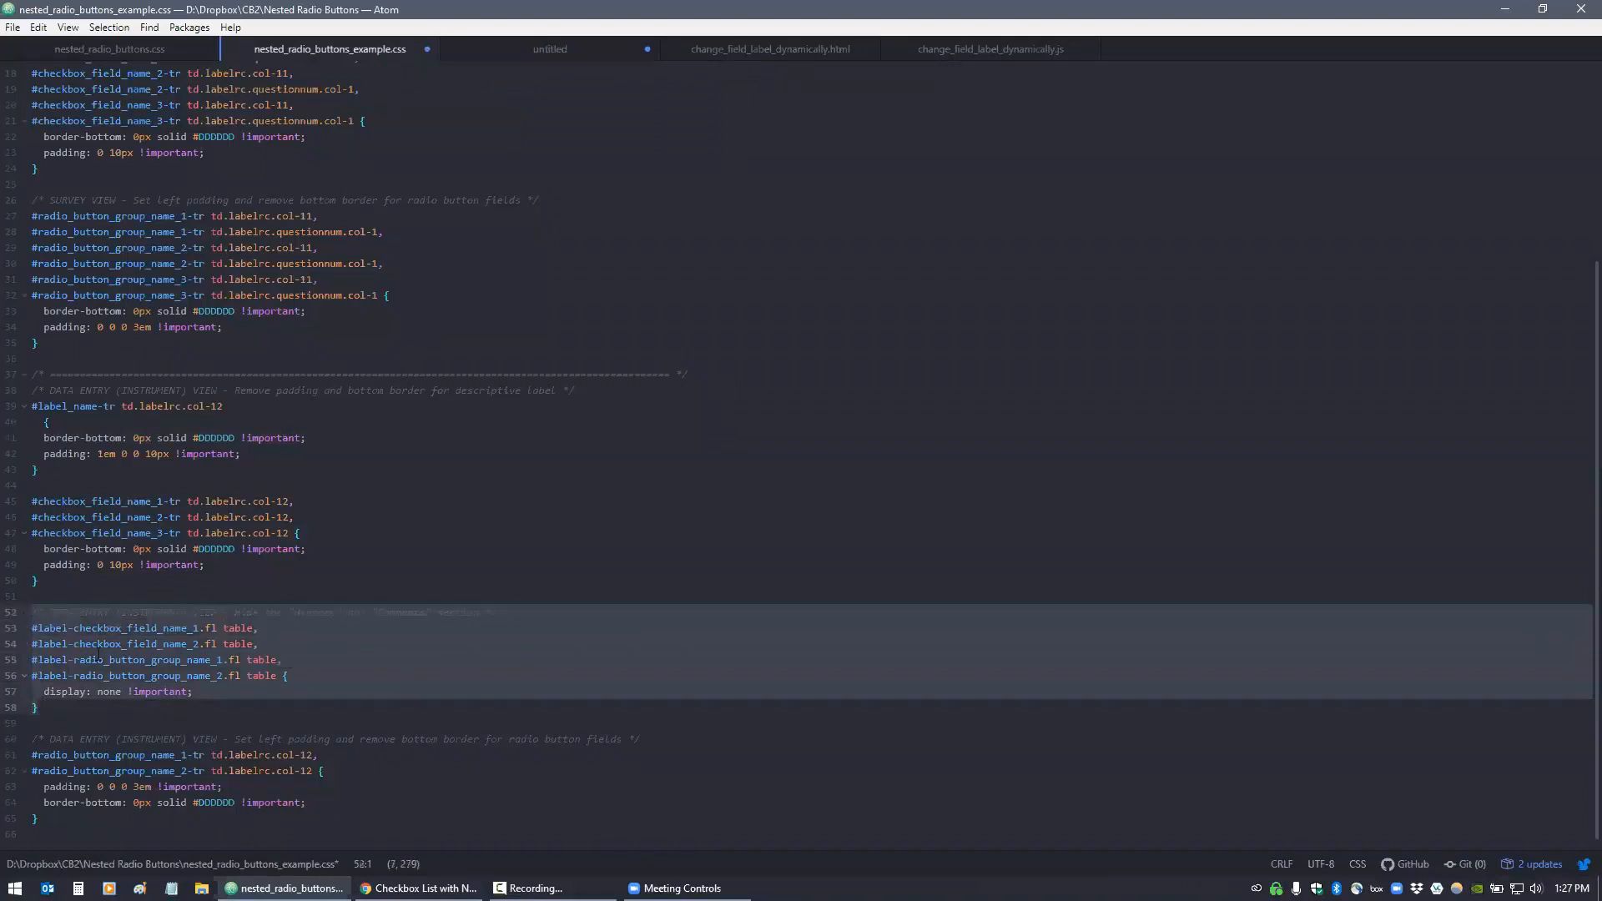
pyautogui.click(124, 641)
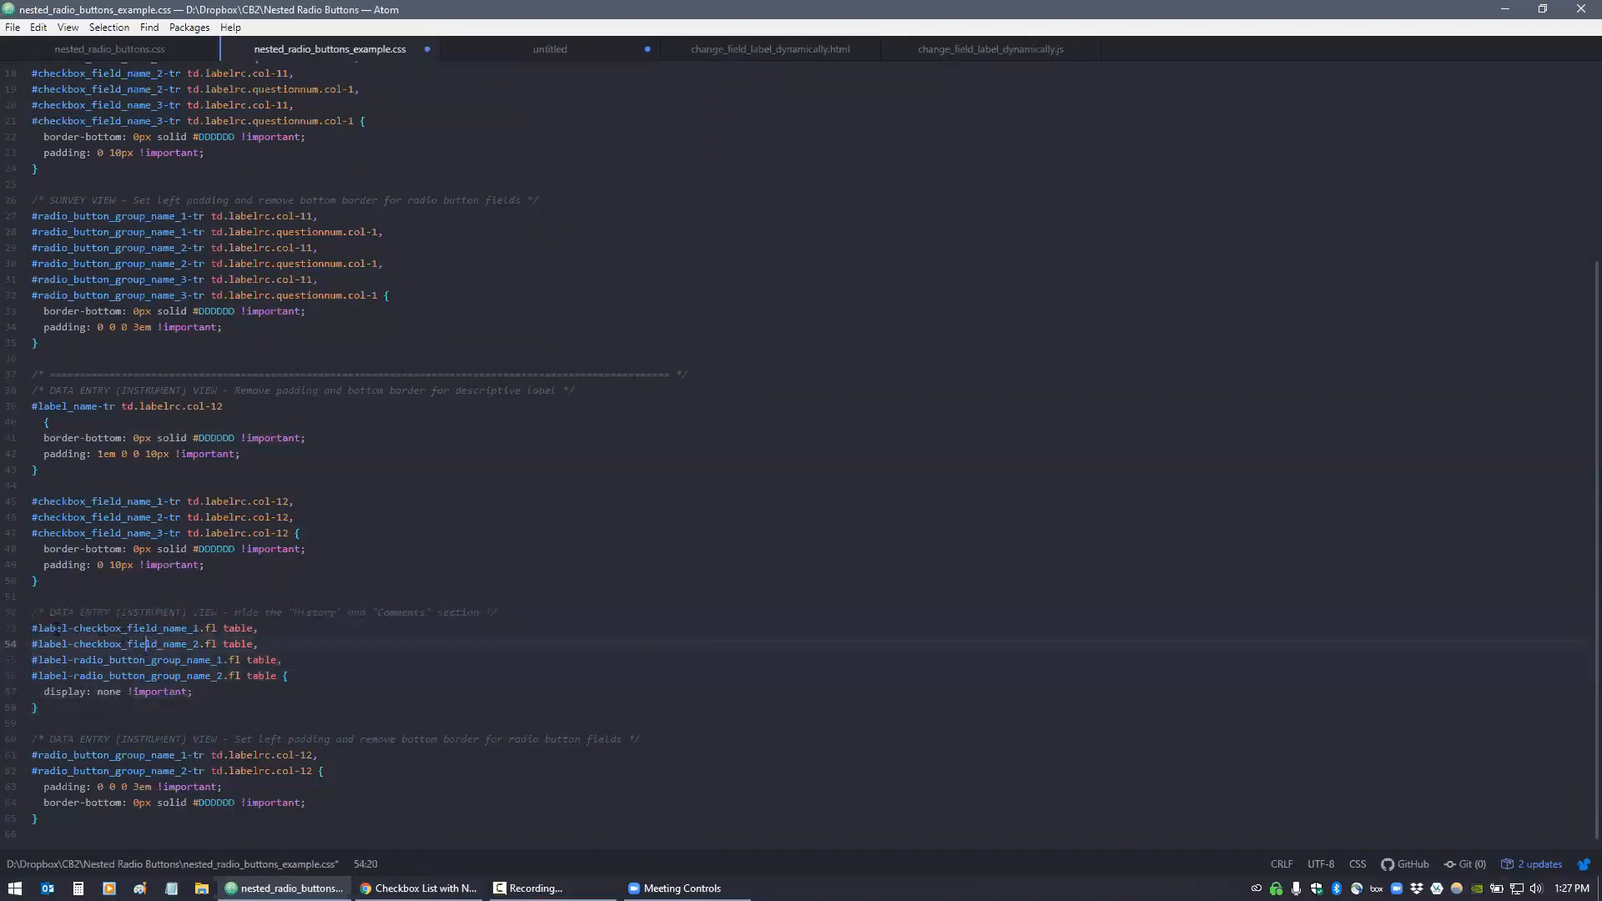
pyautogui.moveTo(38, 627); pyautogui.dragTo(207, 630)
pyautogui.click(206, 629)
pyautogui.keyDown('shift'); pyautogui.click(255, 630); pyautogui.keyUp('shift')
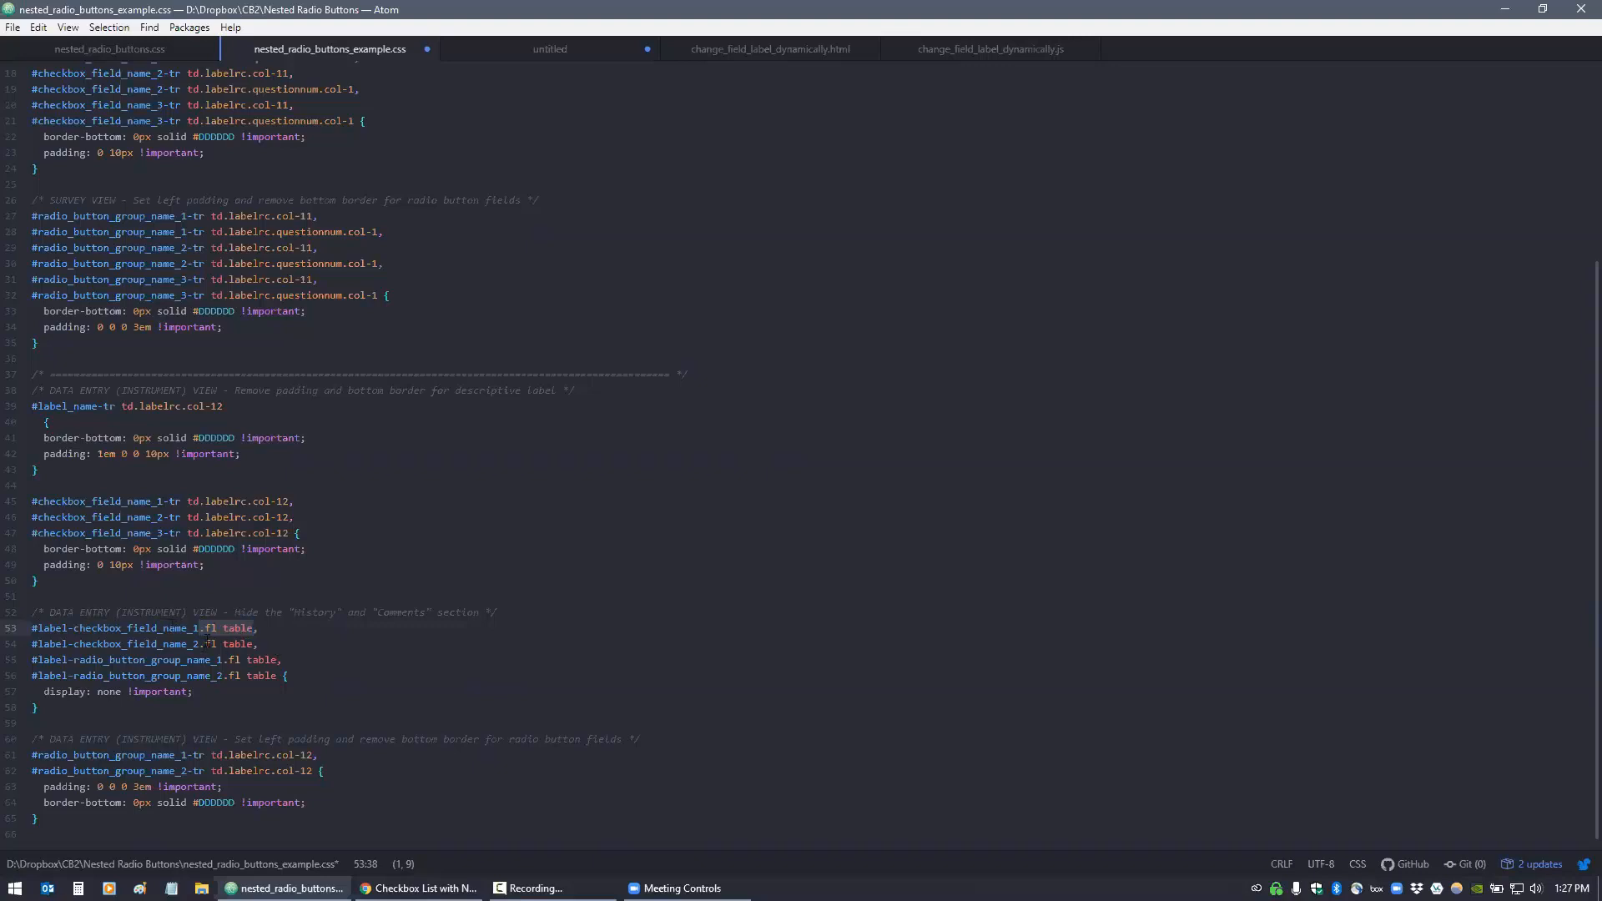
pyautogui.moveTo(215, 691); pyautogui.dragTo(44, 692)
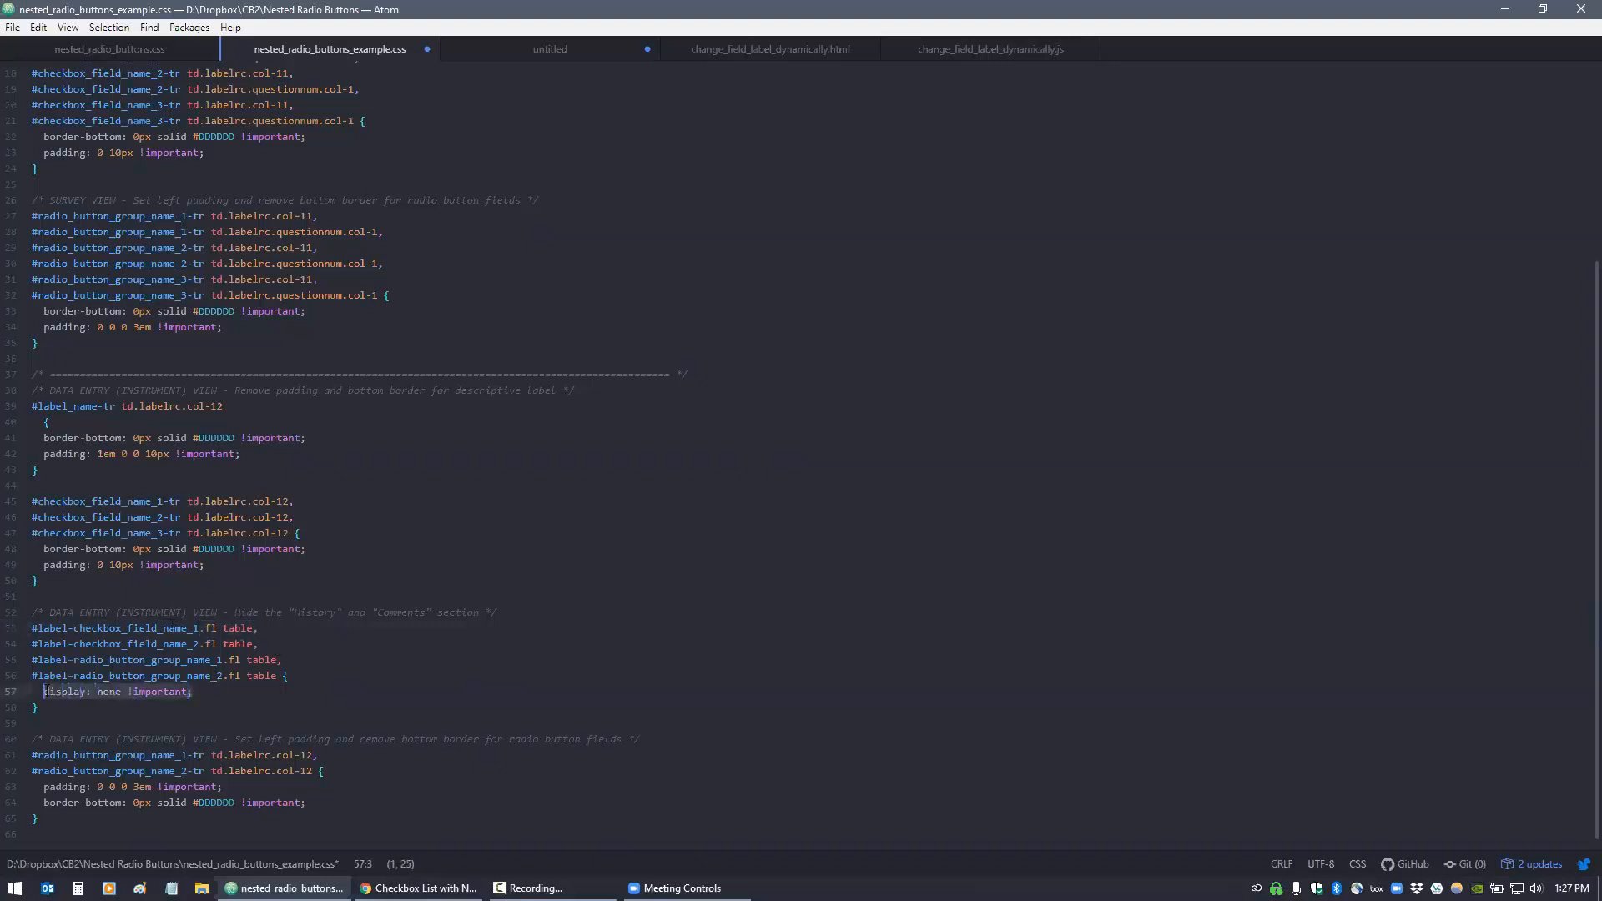
pyautogui.press('Down')
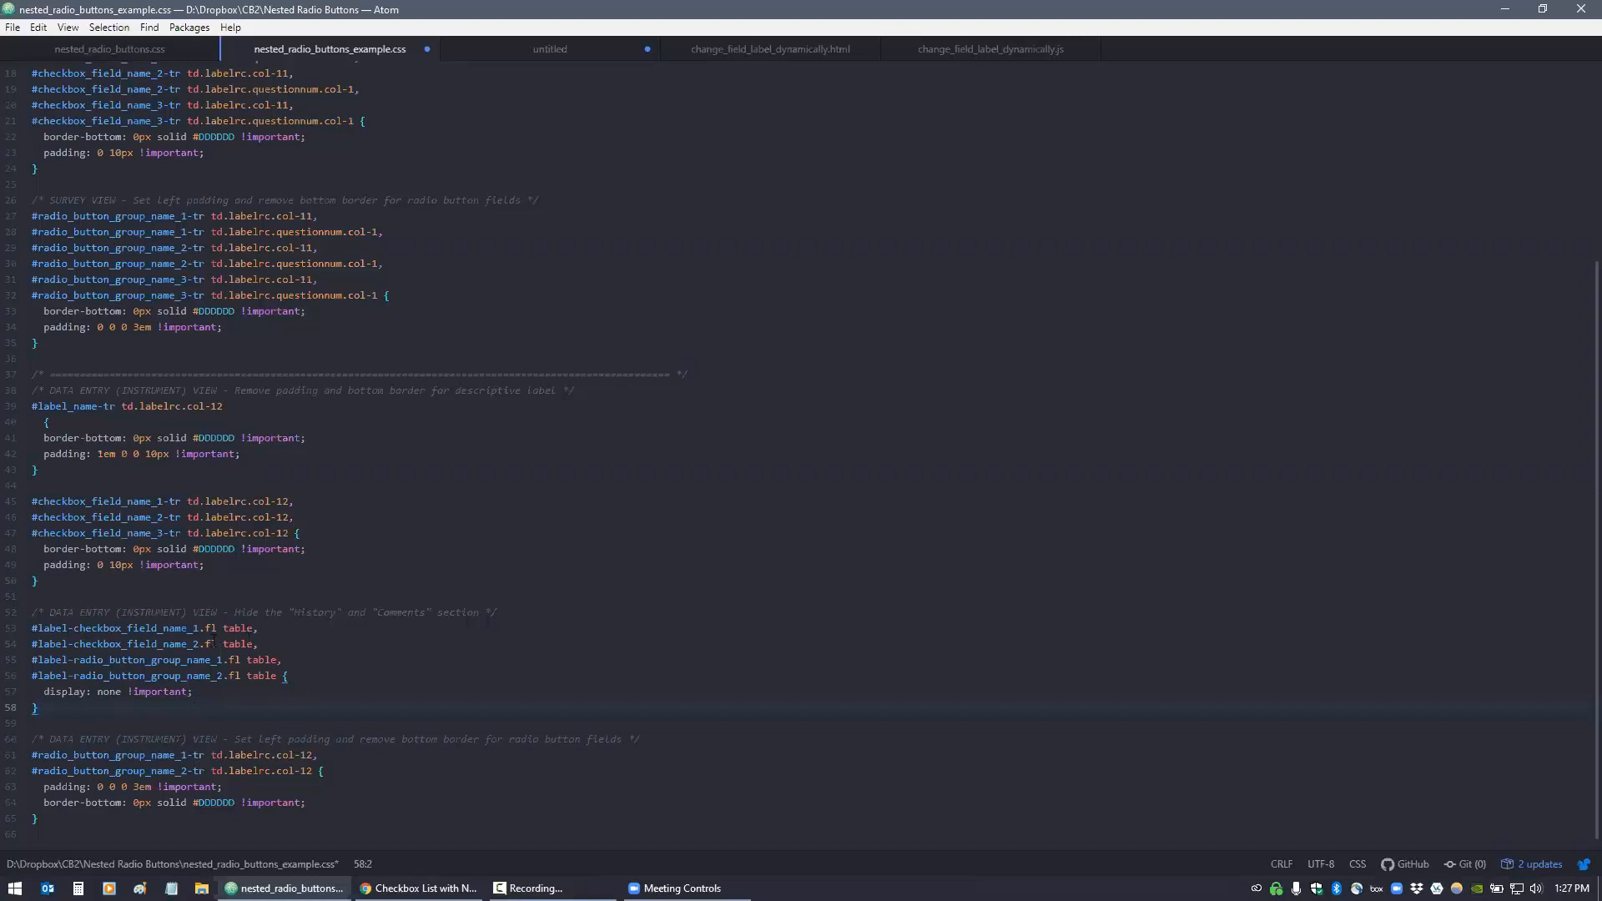
# Compare the survey view and data entry view rules that set left padding and remove the bottom border for radio button fields
pyautogui.moveTo(48, 343); pyautogui.dragTo(28, 200)
pyautogui.moveTo(272, 232); pyautogui.dragTo(32, 216)
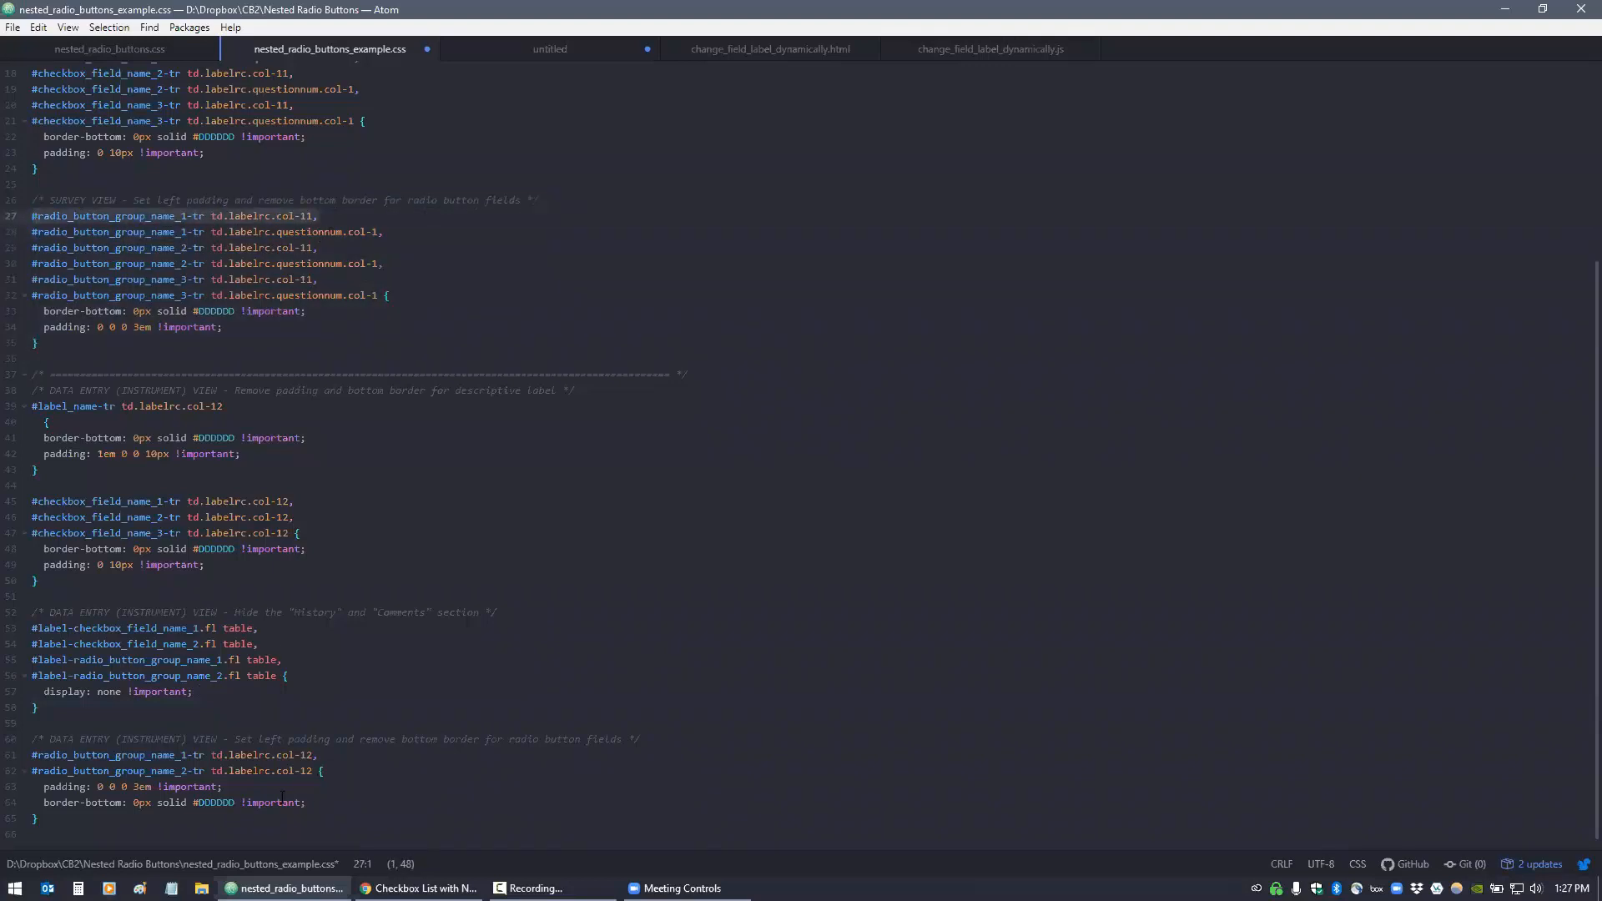
pyautogui.moveTo(320, 756); pyautogui.dragTo(31, 755)
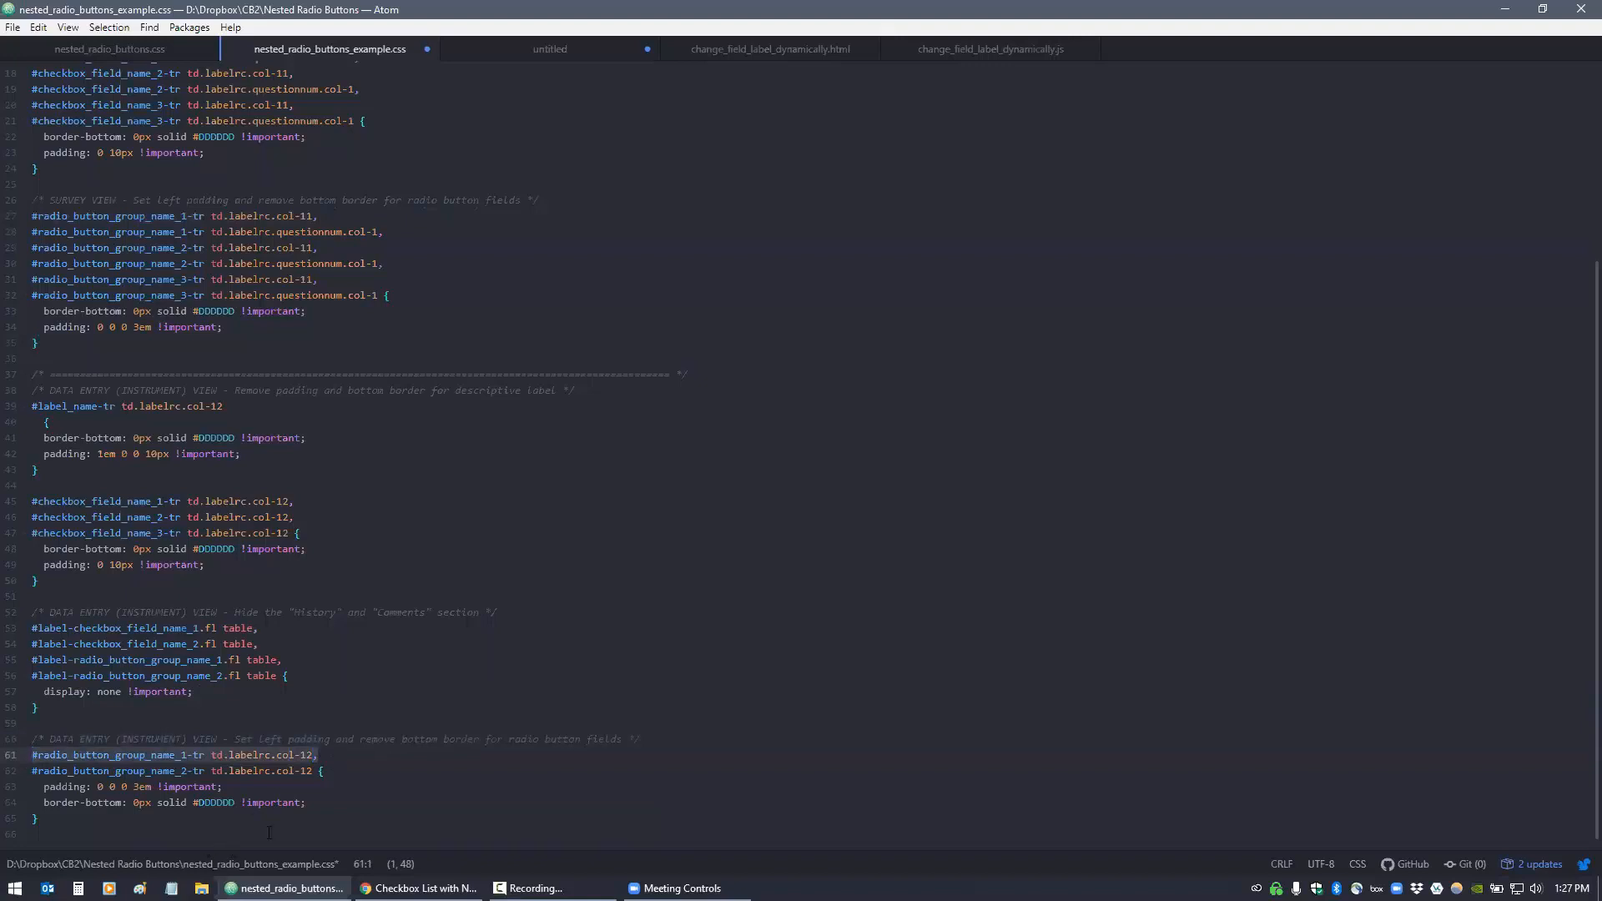
pyautogui.moveTo(307, 803); pyautogui.dragTo(29, 788)
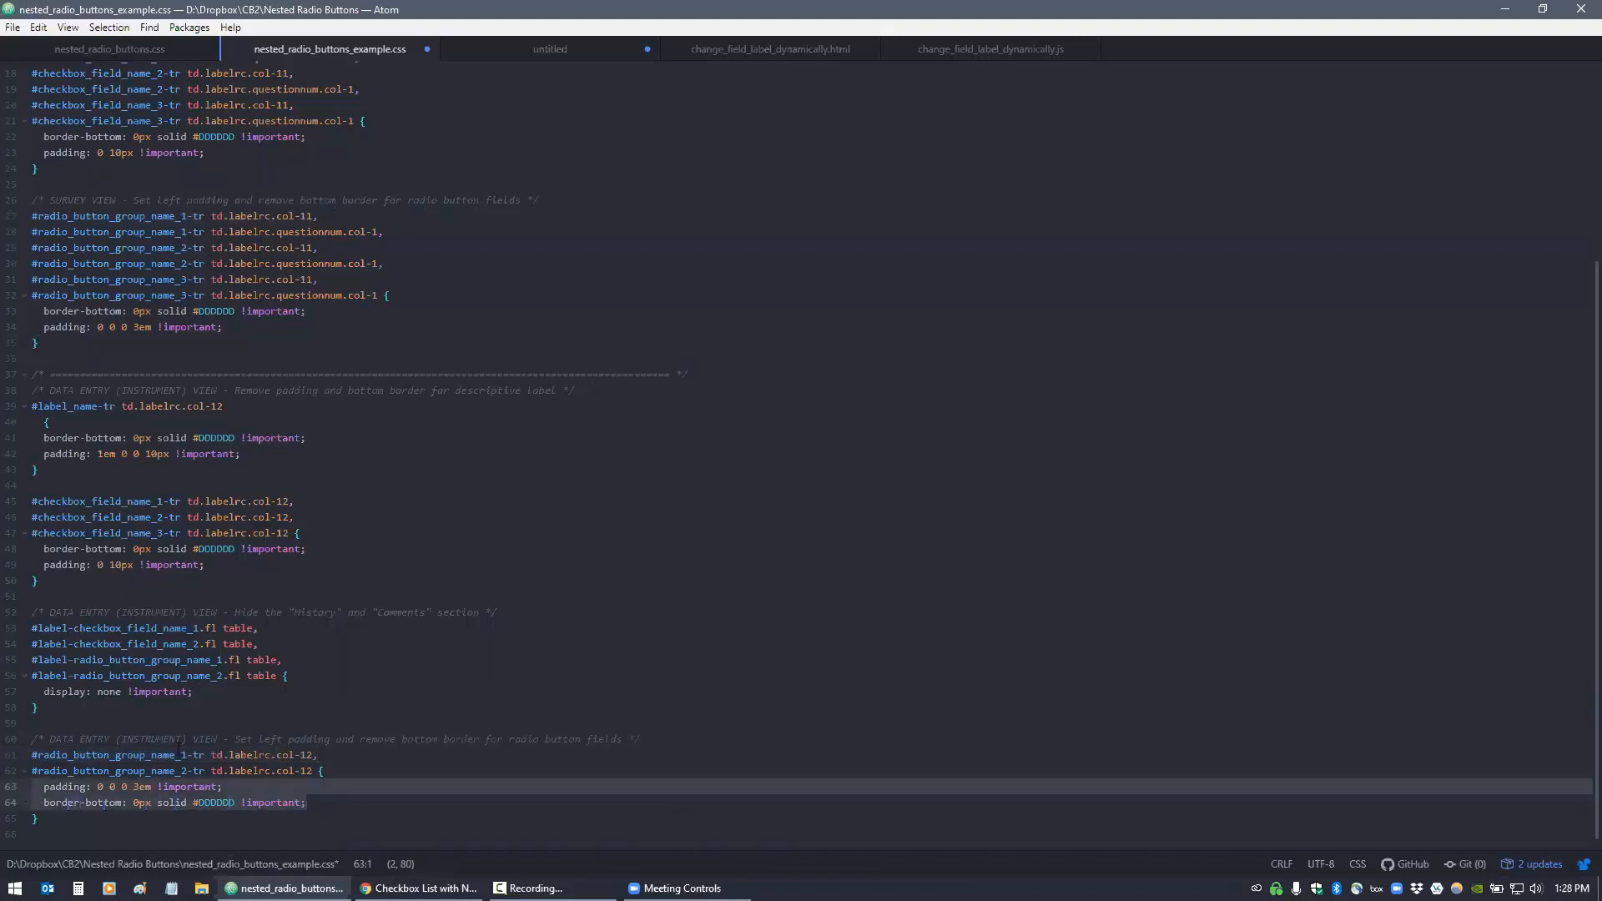
pyautogui.click(579, 650)
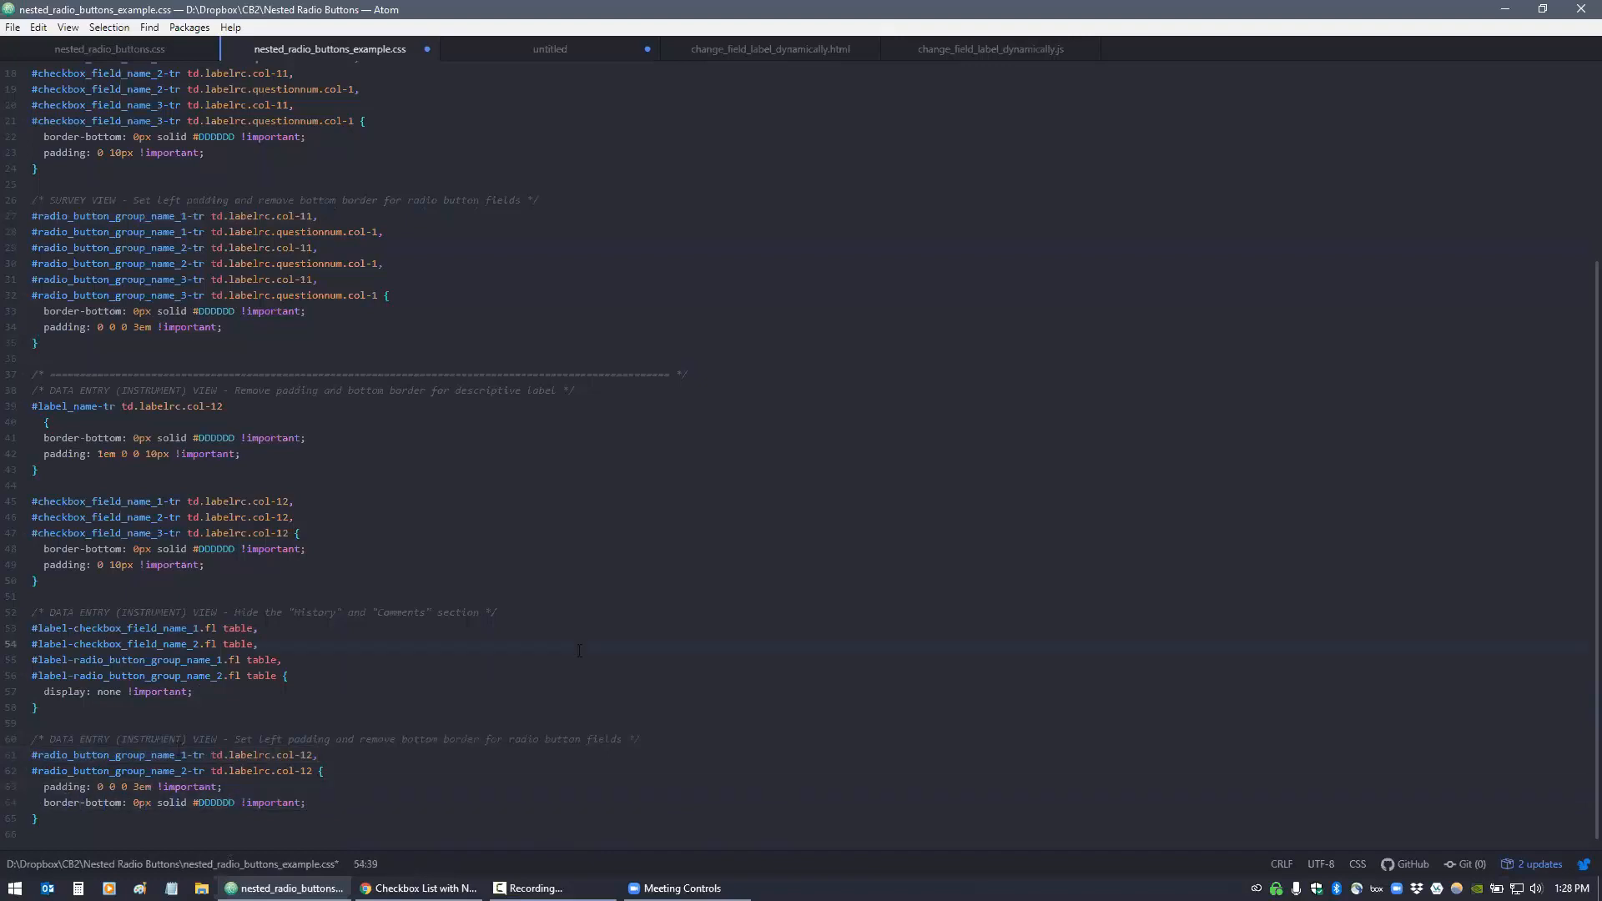
# Switch to REDCap in Chrome and open the project's Survey Distribution Tools page
pyautogui.moveTo(415, 888)
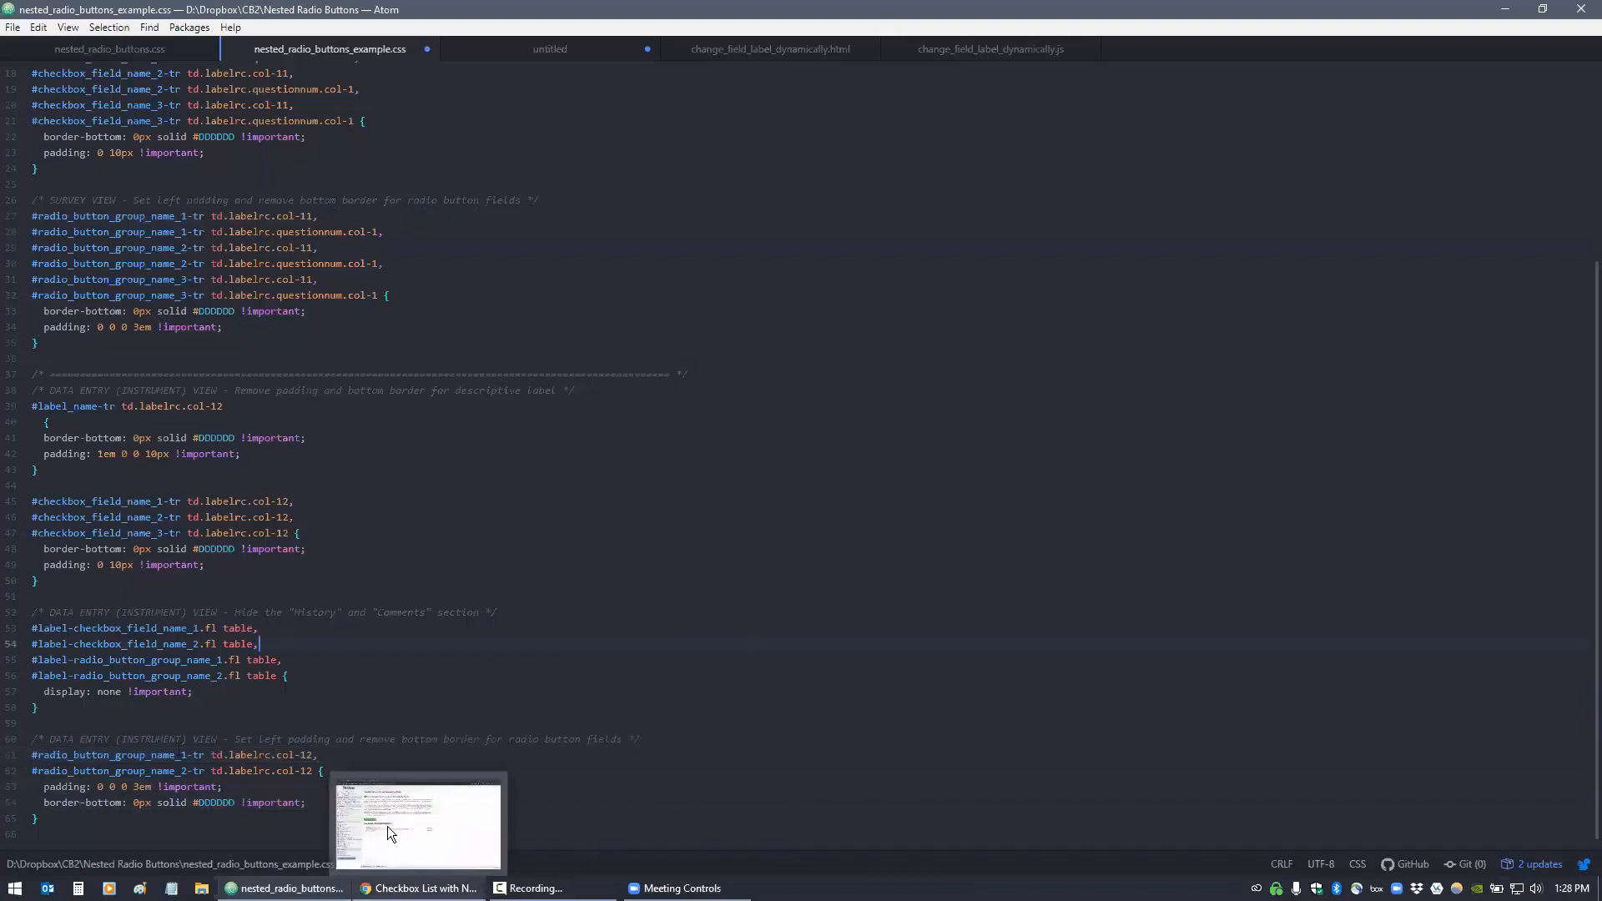
pyautogui.click(387, 826)
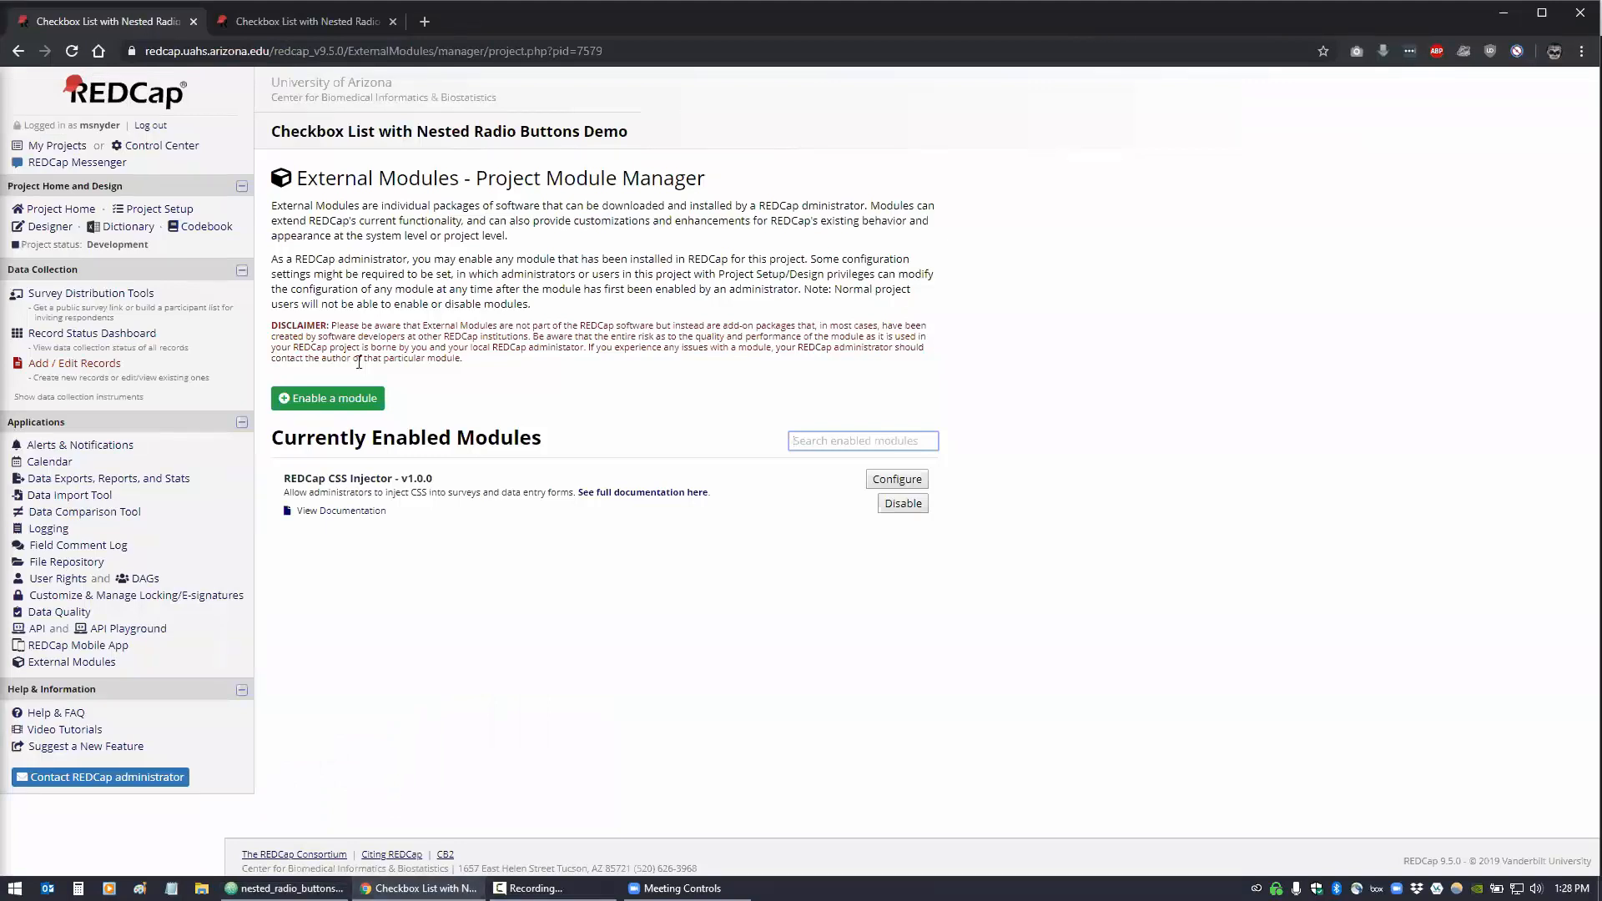
pyautogui.click(58, 294)
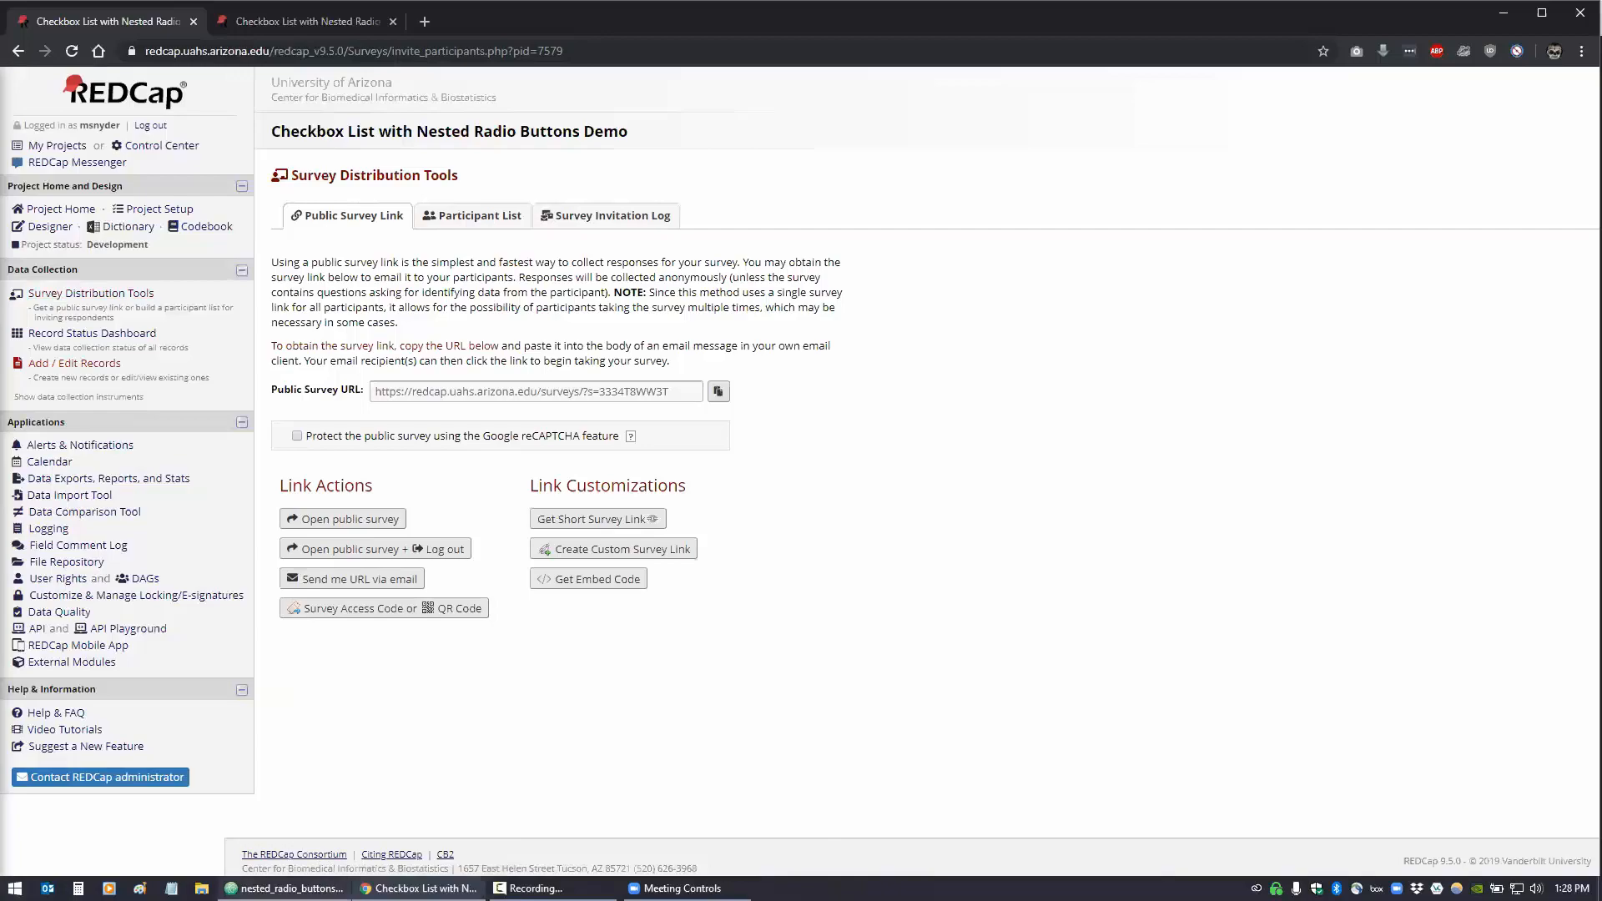
# Switch to Atom, examine the Cell condition cell's inline style in change_field_label_dynamically.html, and return to nested_radio_buttons_example.css
pyautogui.click(283, 887)
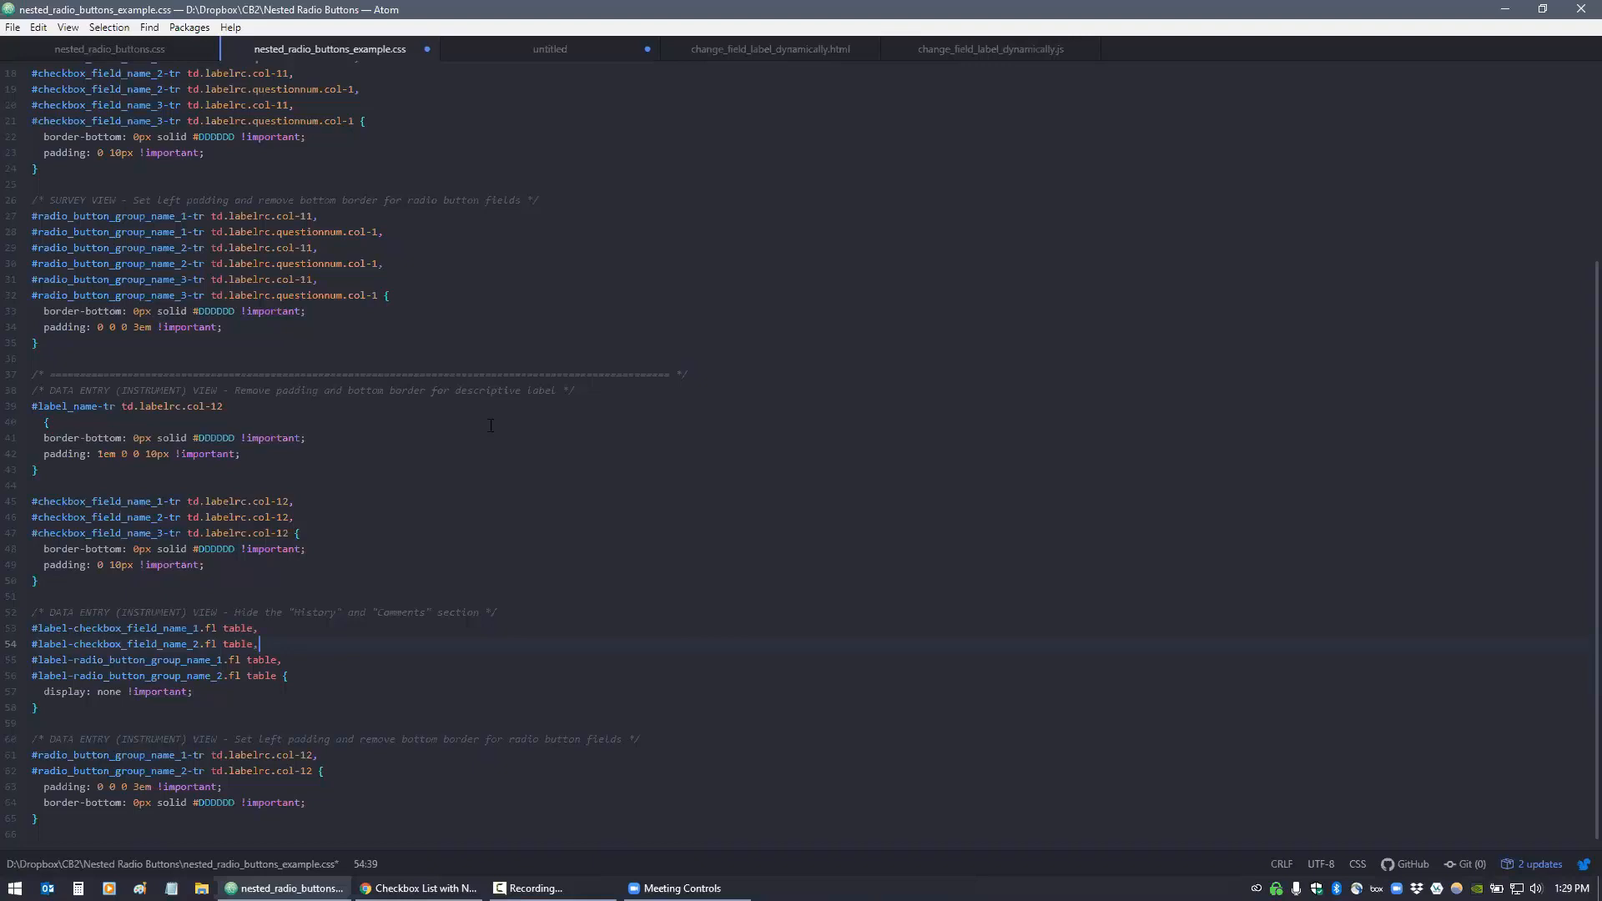
pyautogui.click(768, 52)
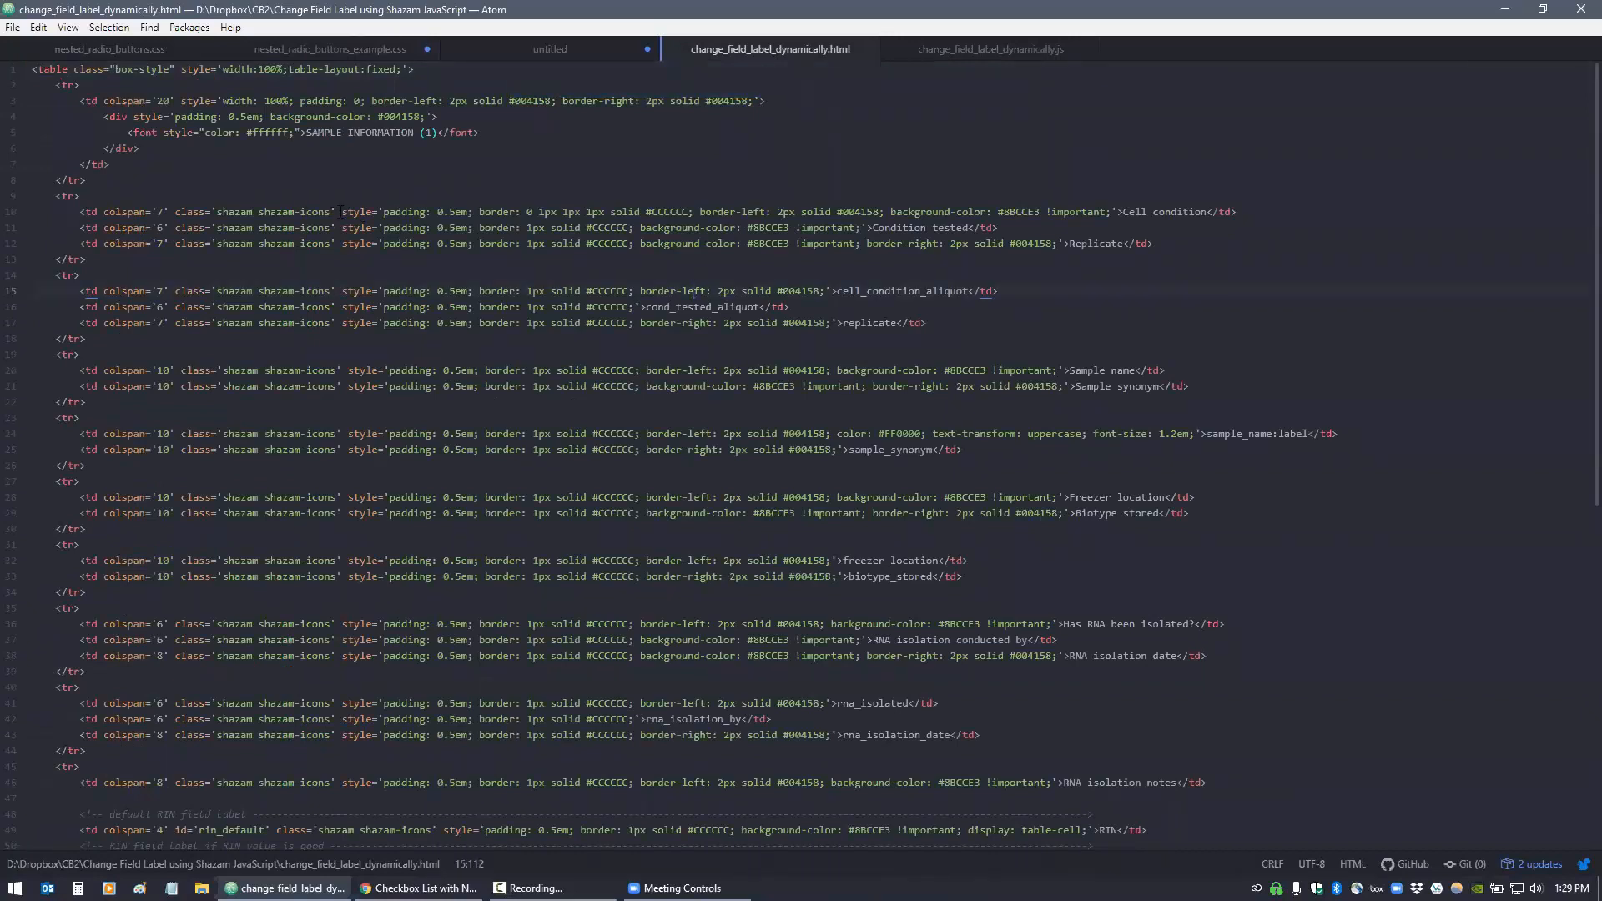
pyautogui.moveTo(342, 211); pyautogui.dragTo(1118, 211)
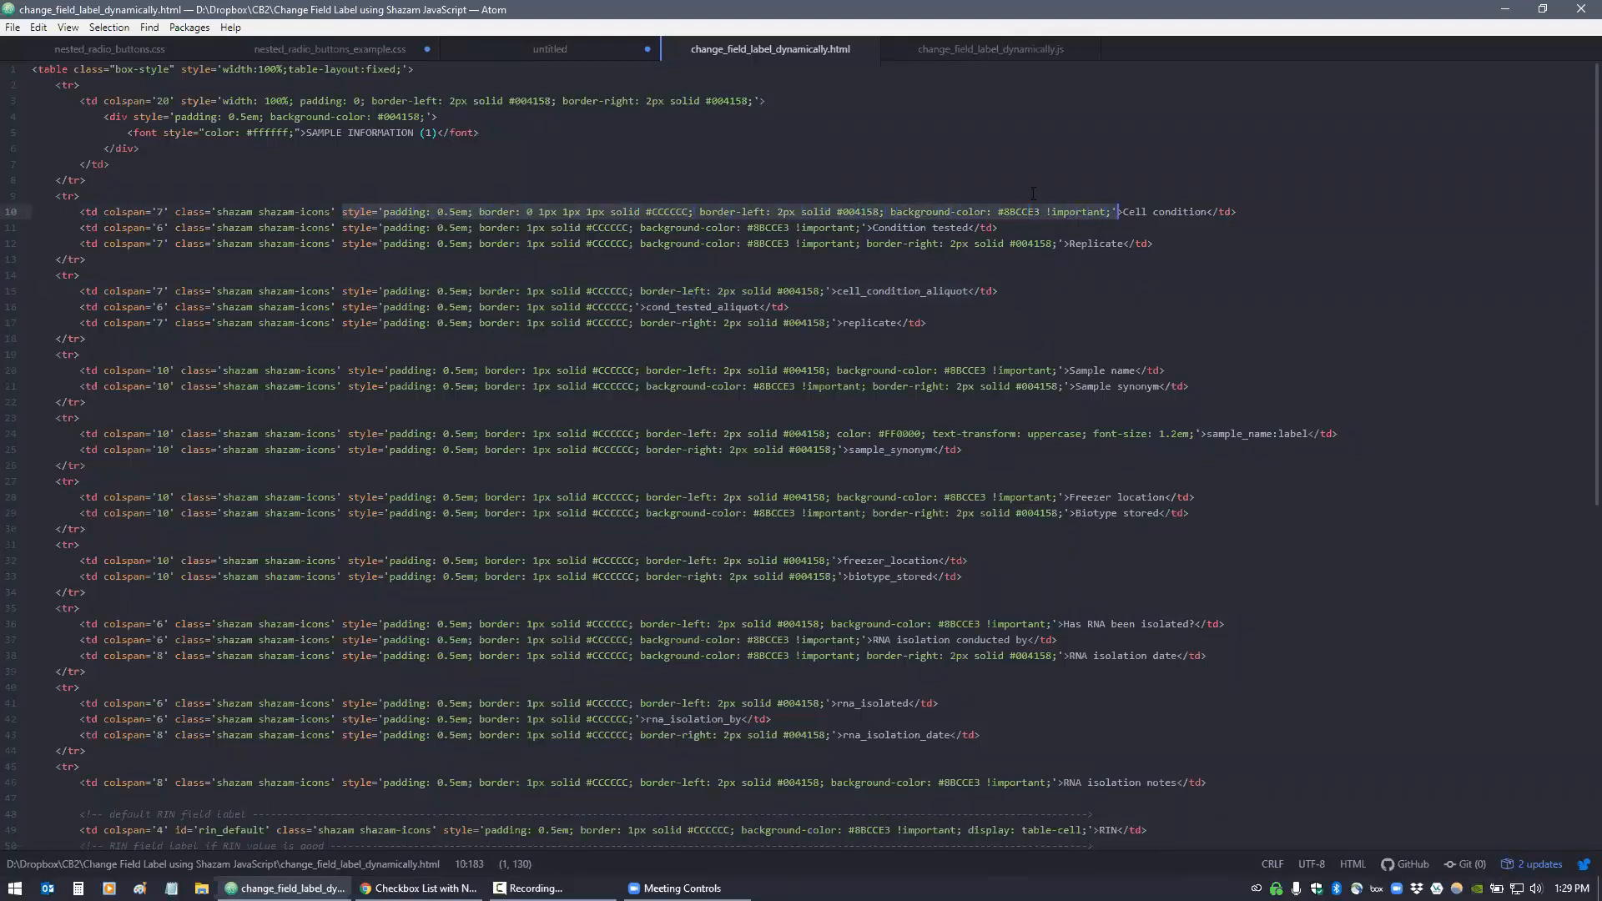
pyautogui.click(302, 51)
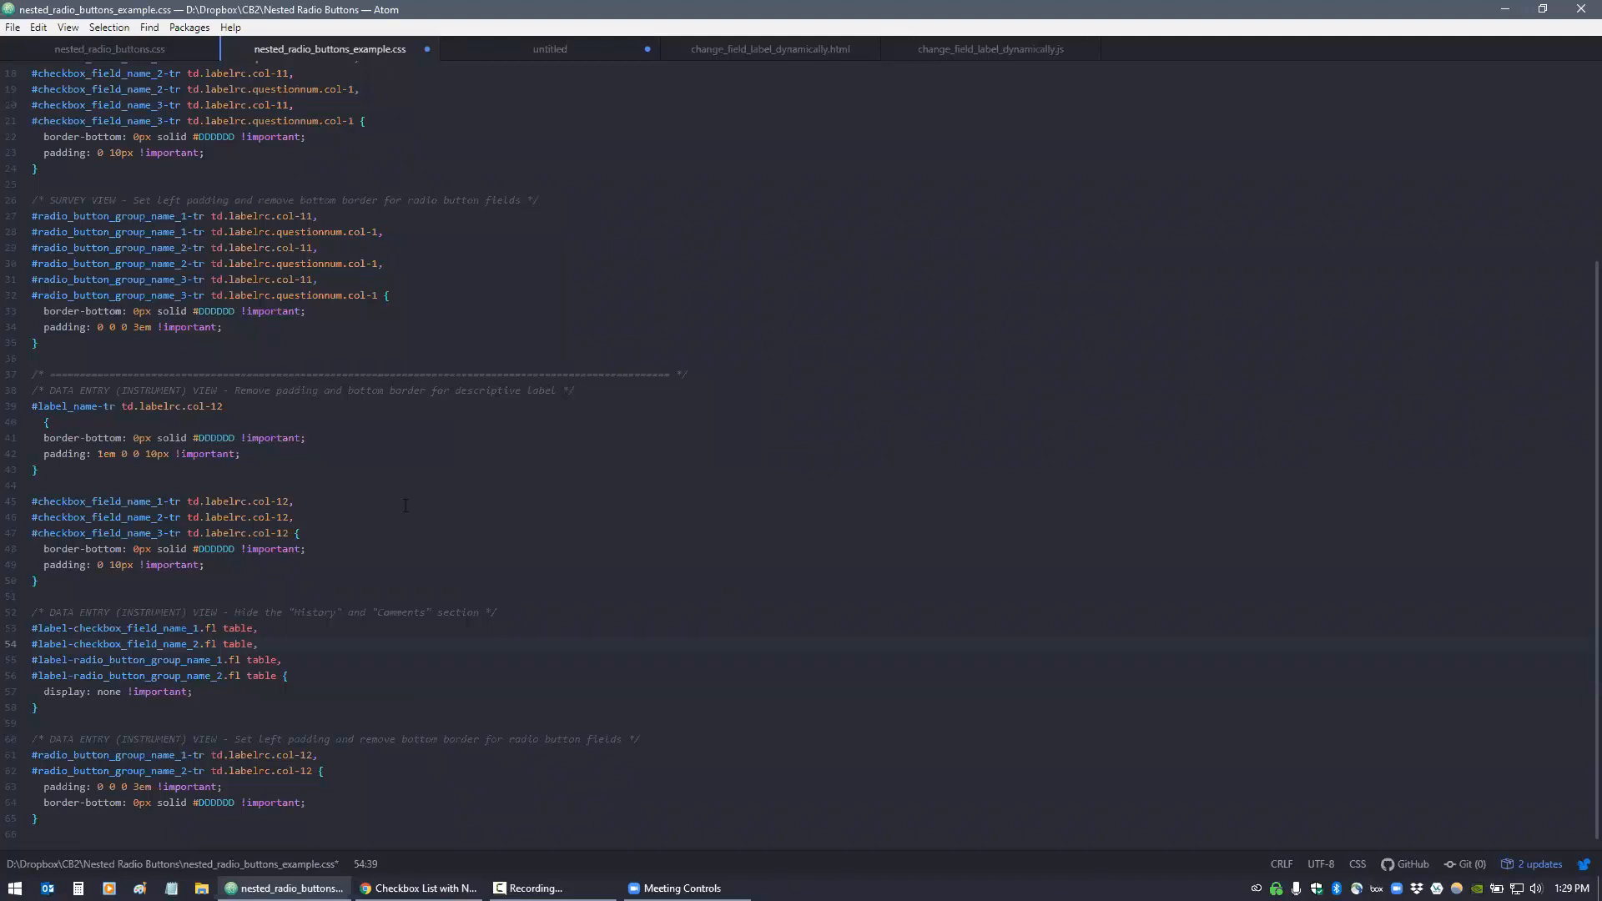
# Switch to the survey page in Chrome and inspect the College and Department-based graduate Program label's styles in DevTools
pyautogui.click(417, 887)
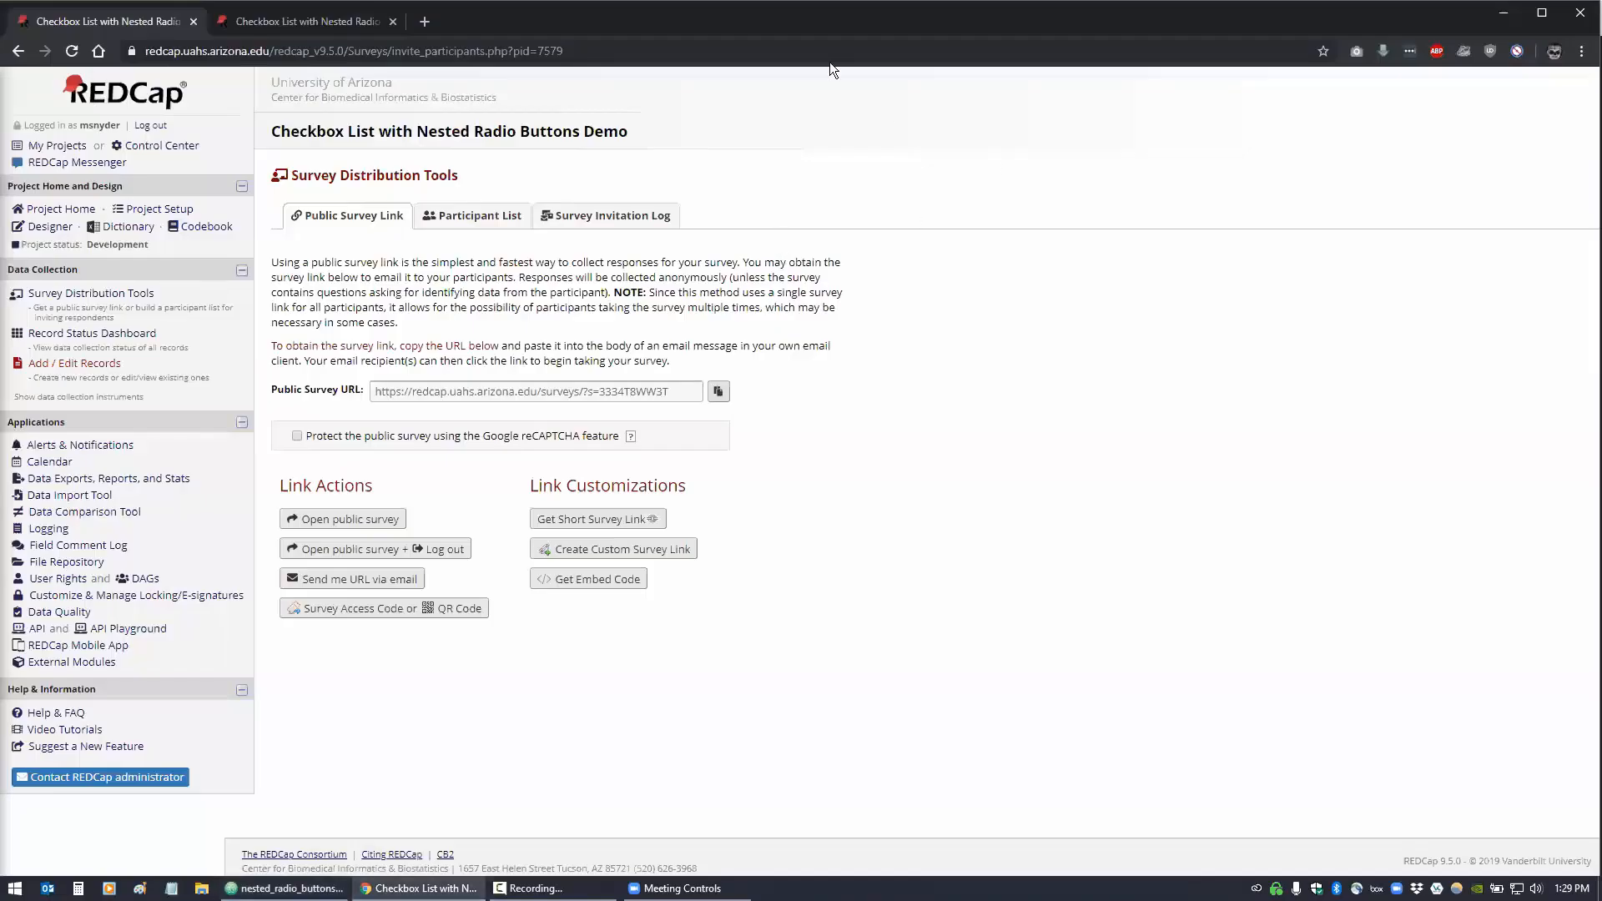
pyautogui.click(305, 20)
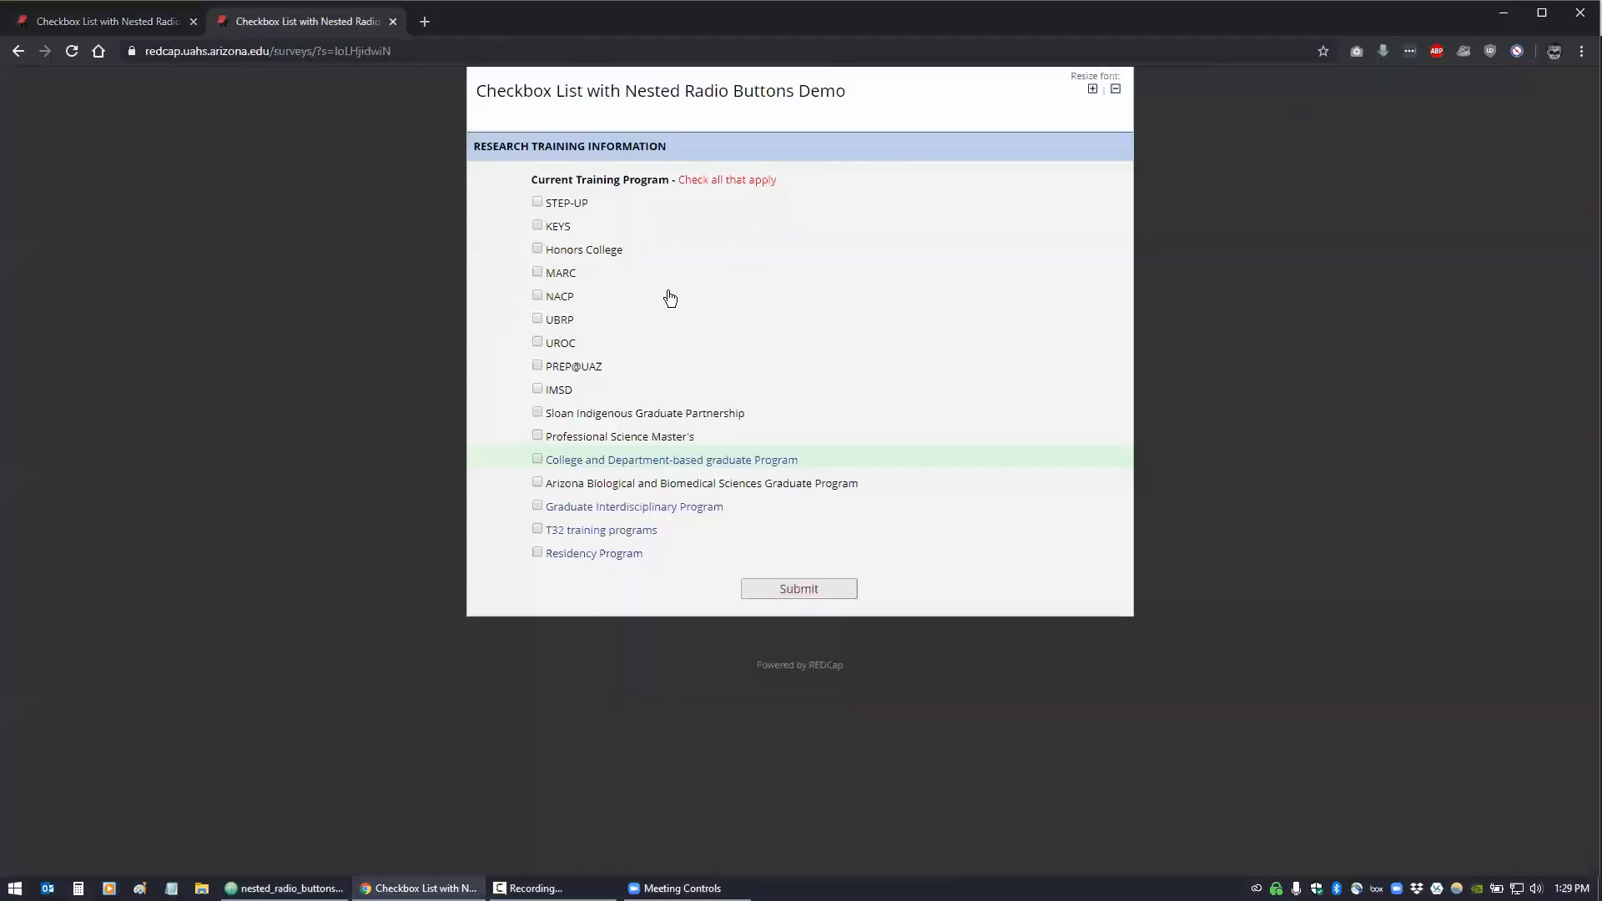
pyautogui.rightClick(617, 472)
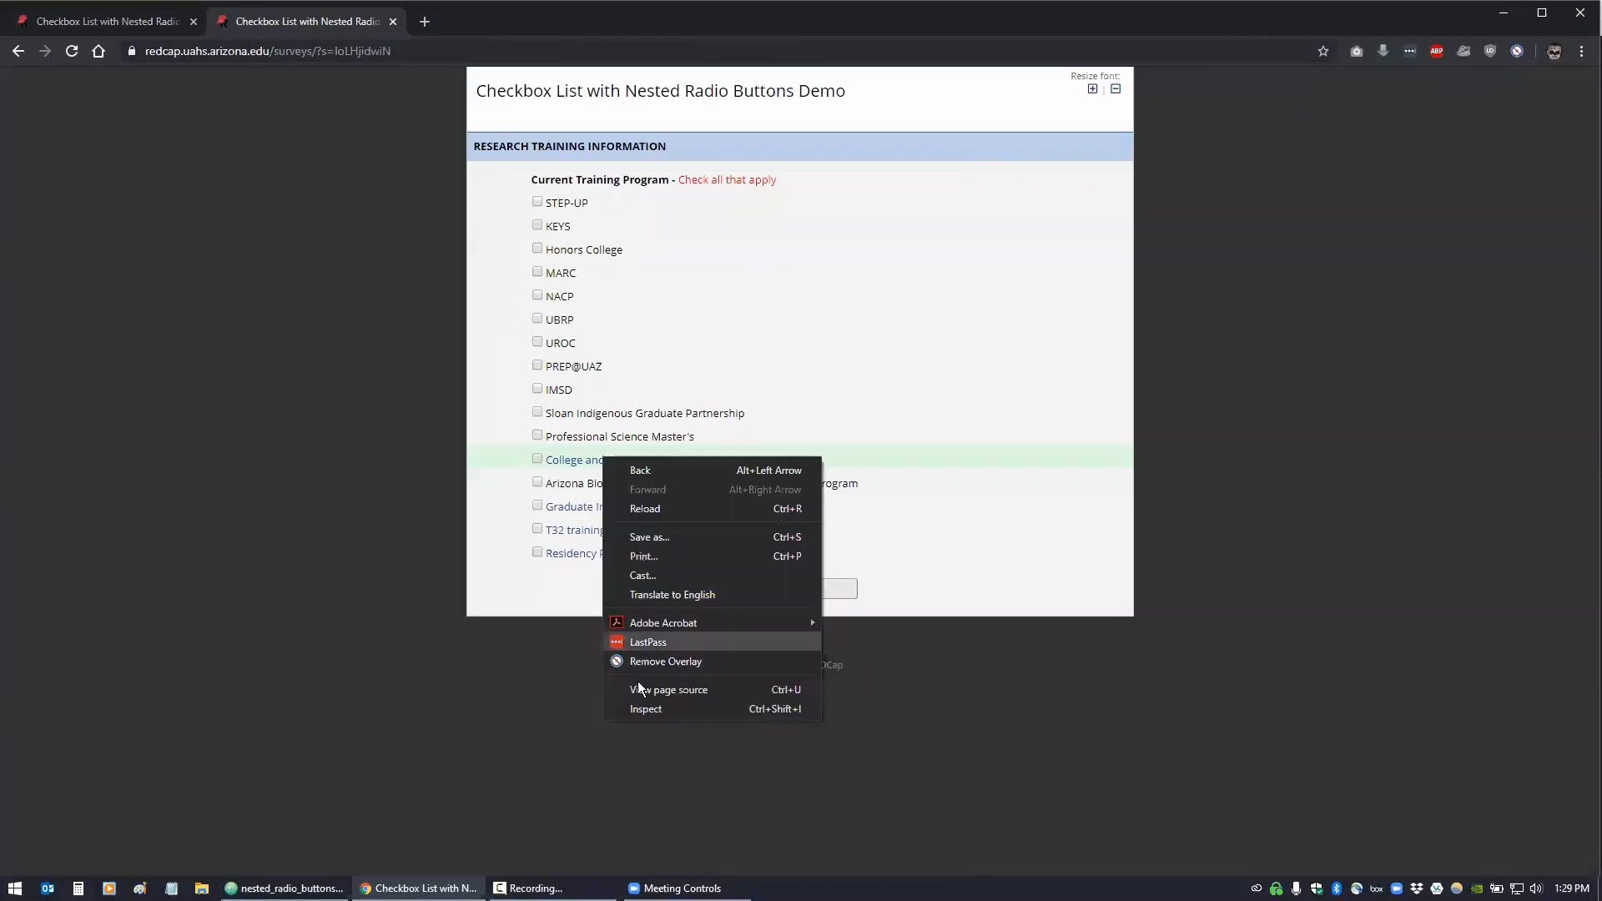
pyautogui.click(643, 707)
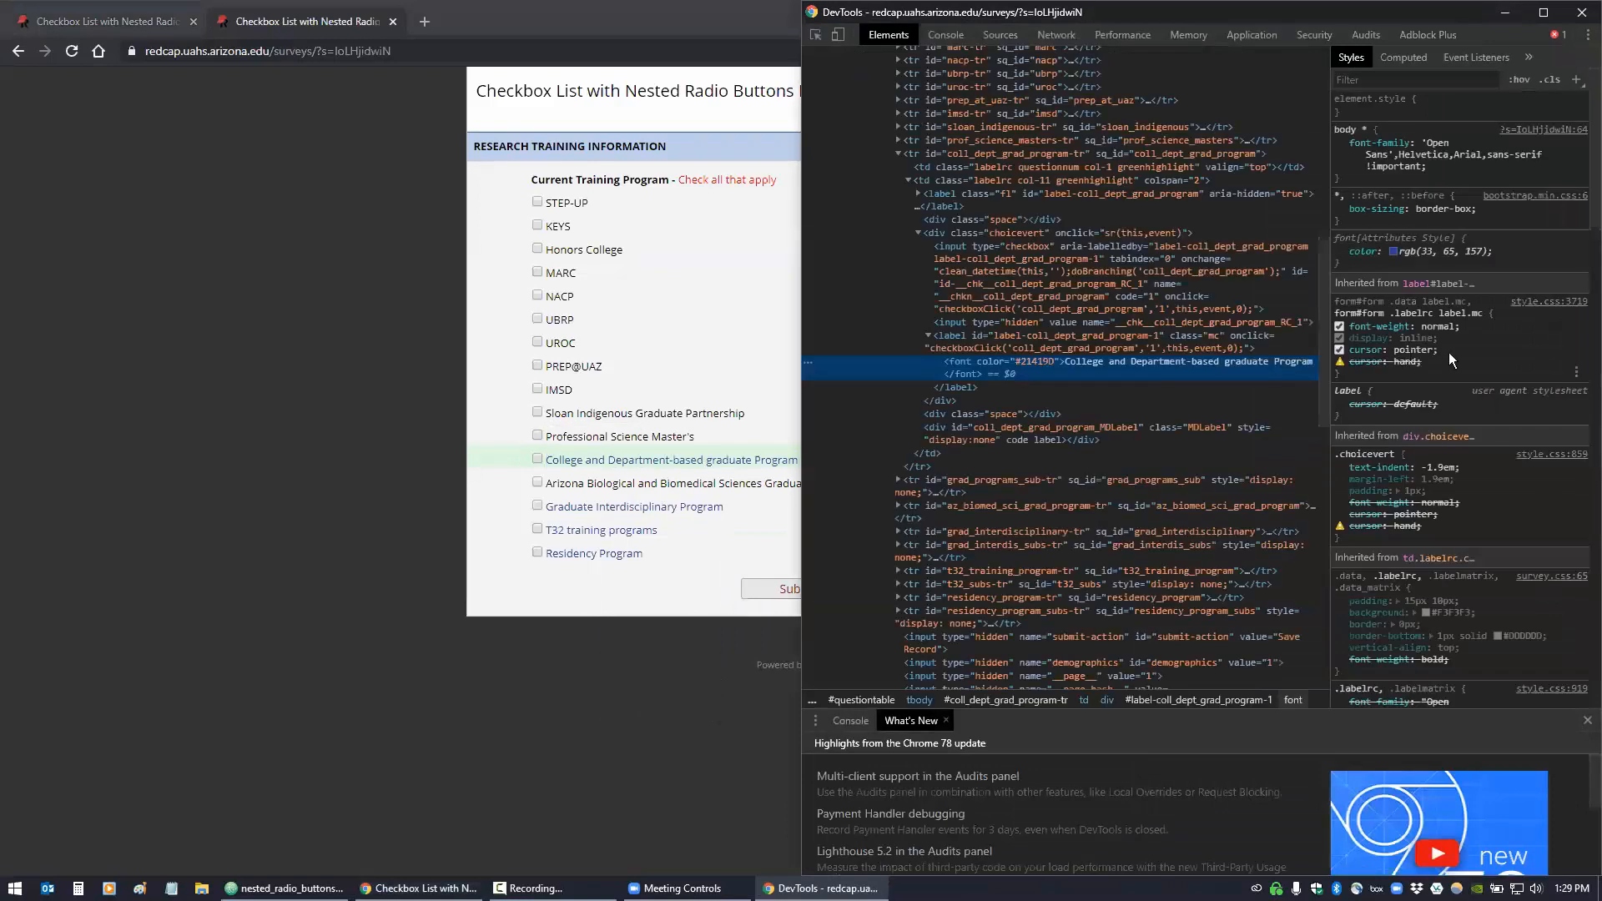
pyautogui.moveTo(1438, 483)
pyautogui.scroll(-1, 1463, 490)
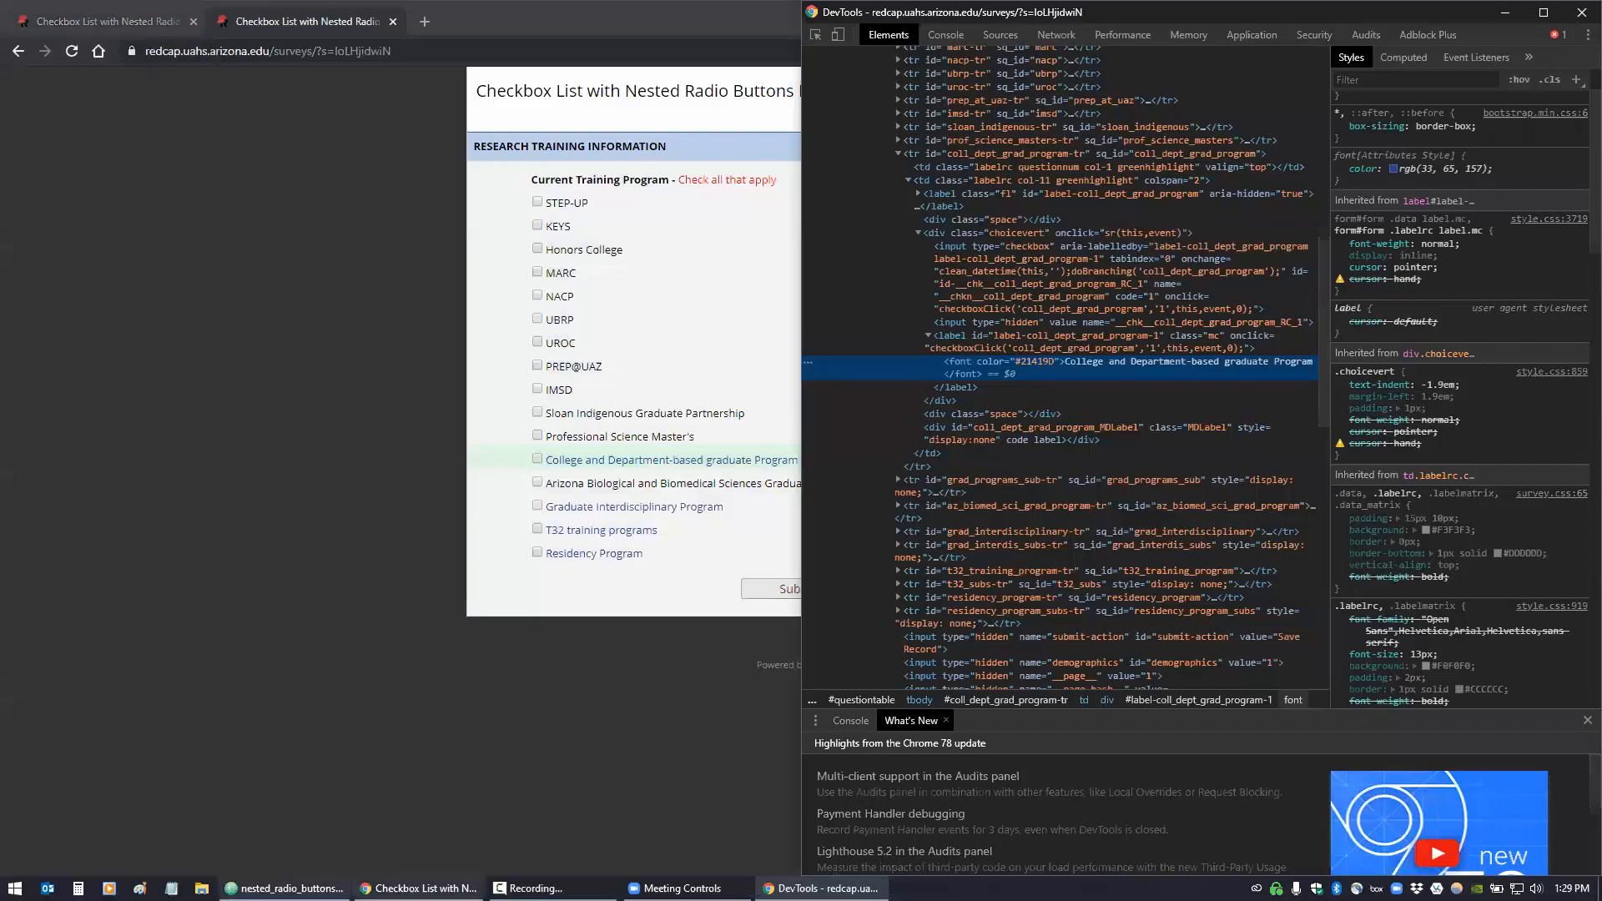
# Switch to Atom and highlight the border-bottom declaration and its !important flag in the data entry checkbox rule
pyautogui.click(284, 888)
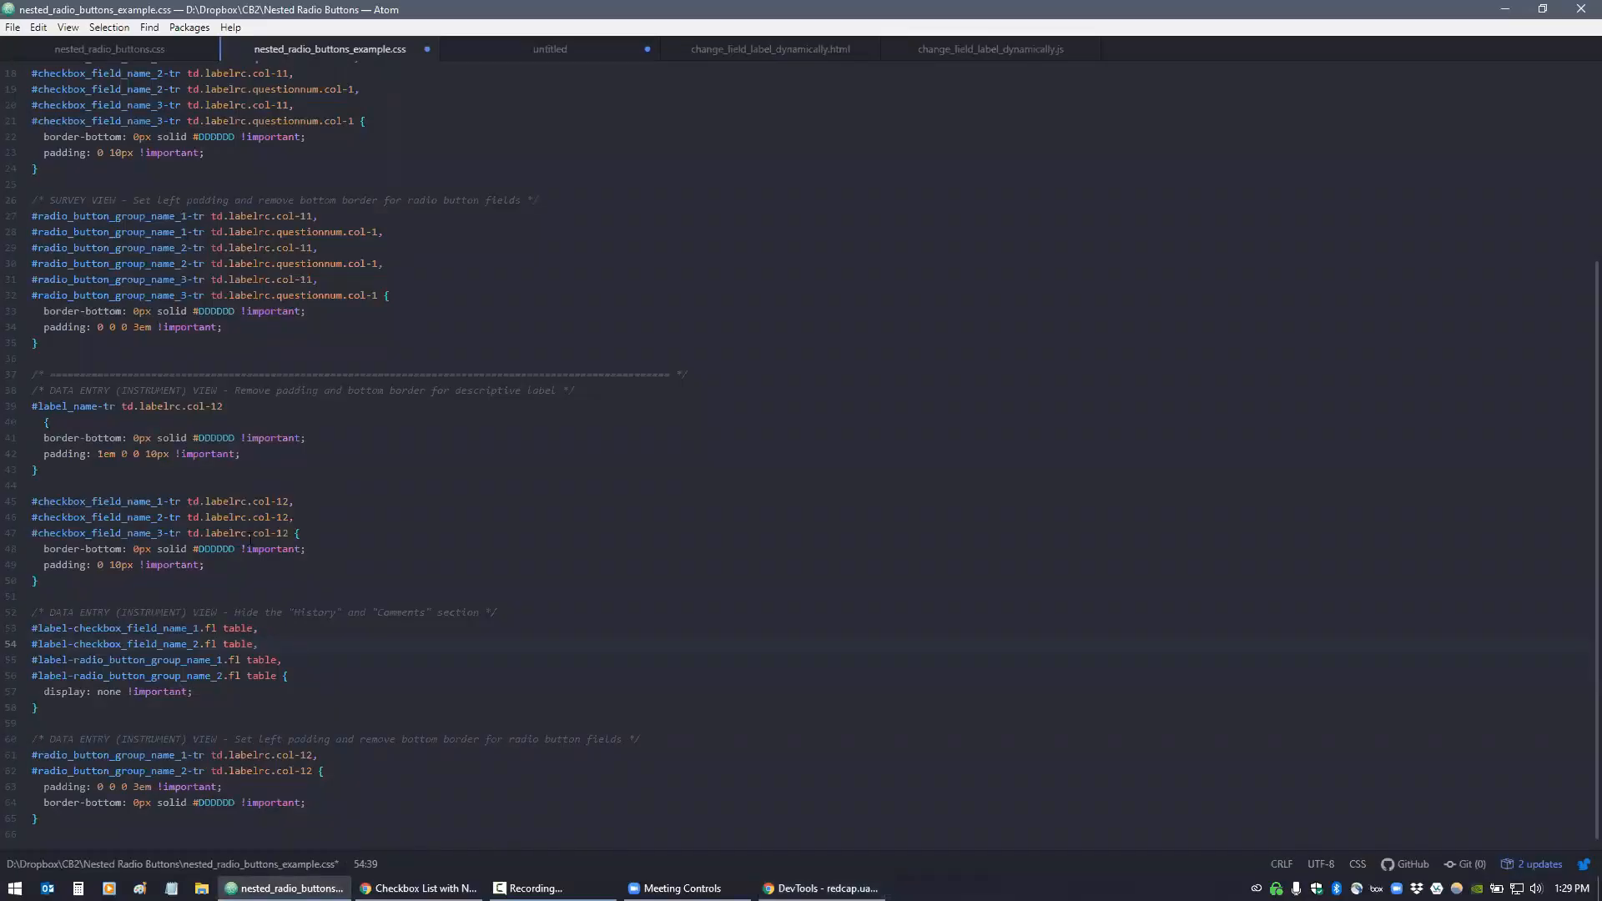
pyautogui.moveTo(241, 548); pyautogui.dragTo(301, 548)
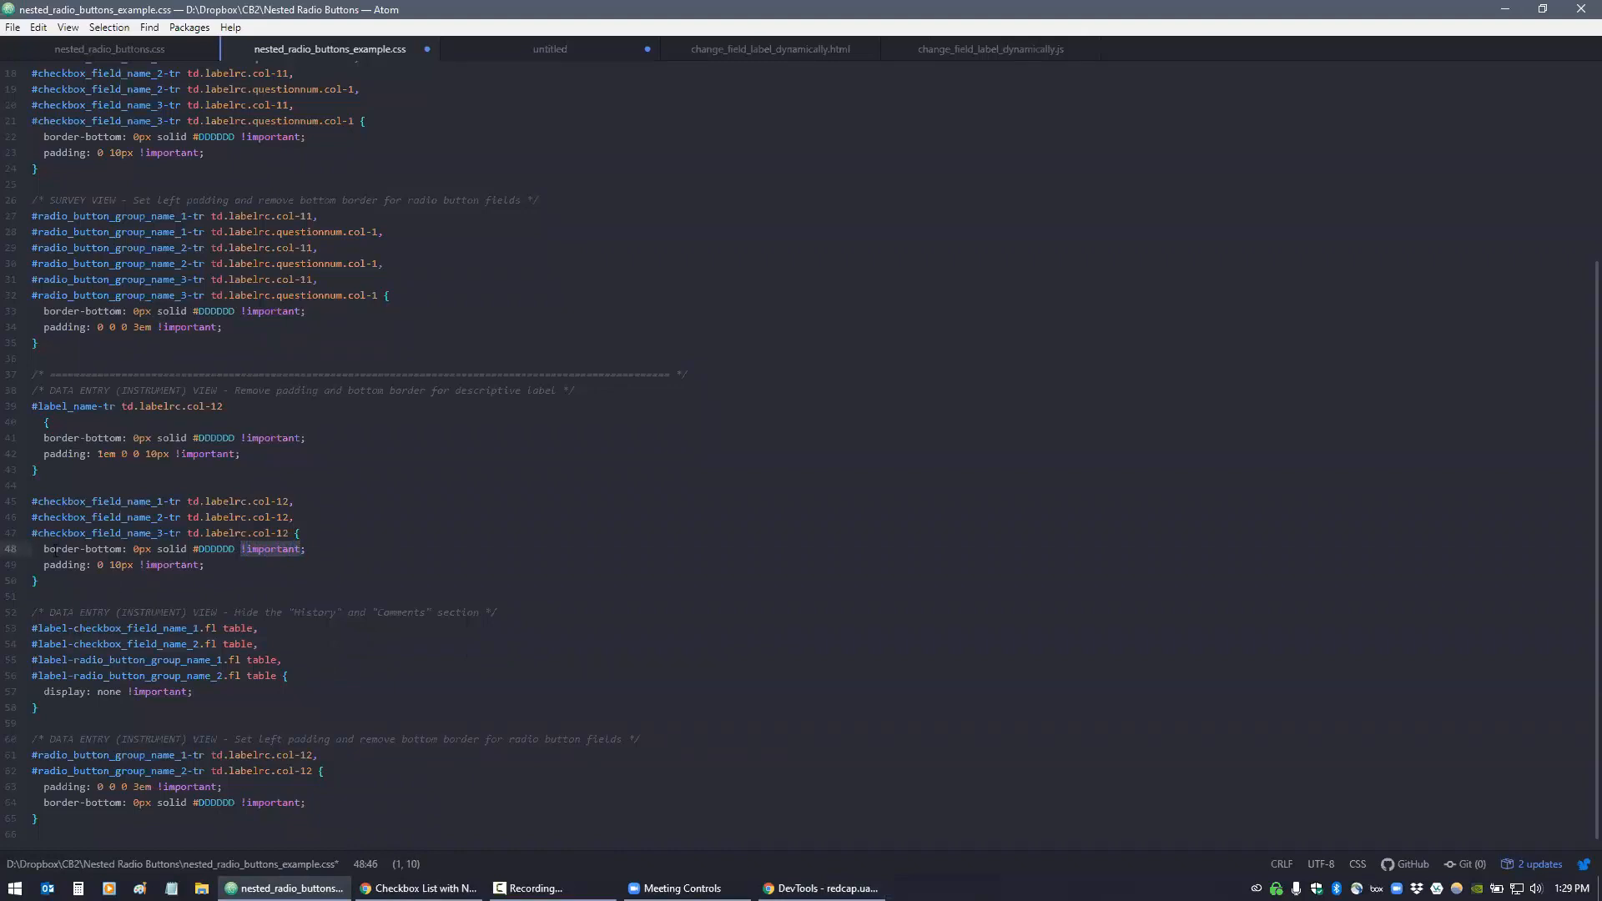
pyautogui.moveTo(42, 548); pyautogui.dragTo(298, 548)
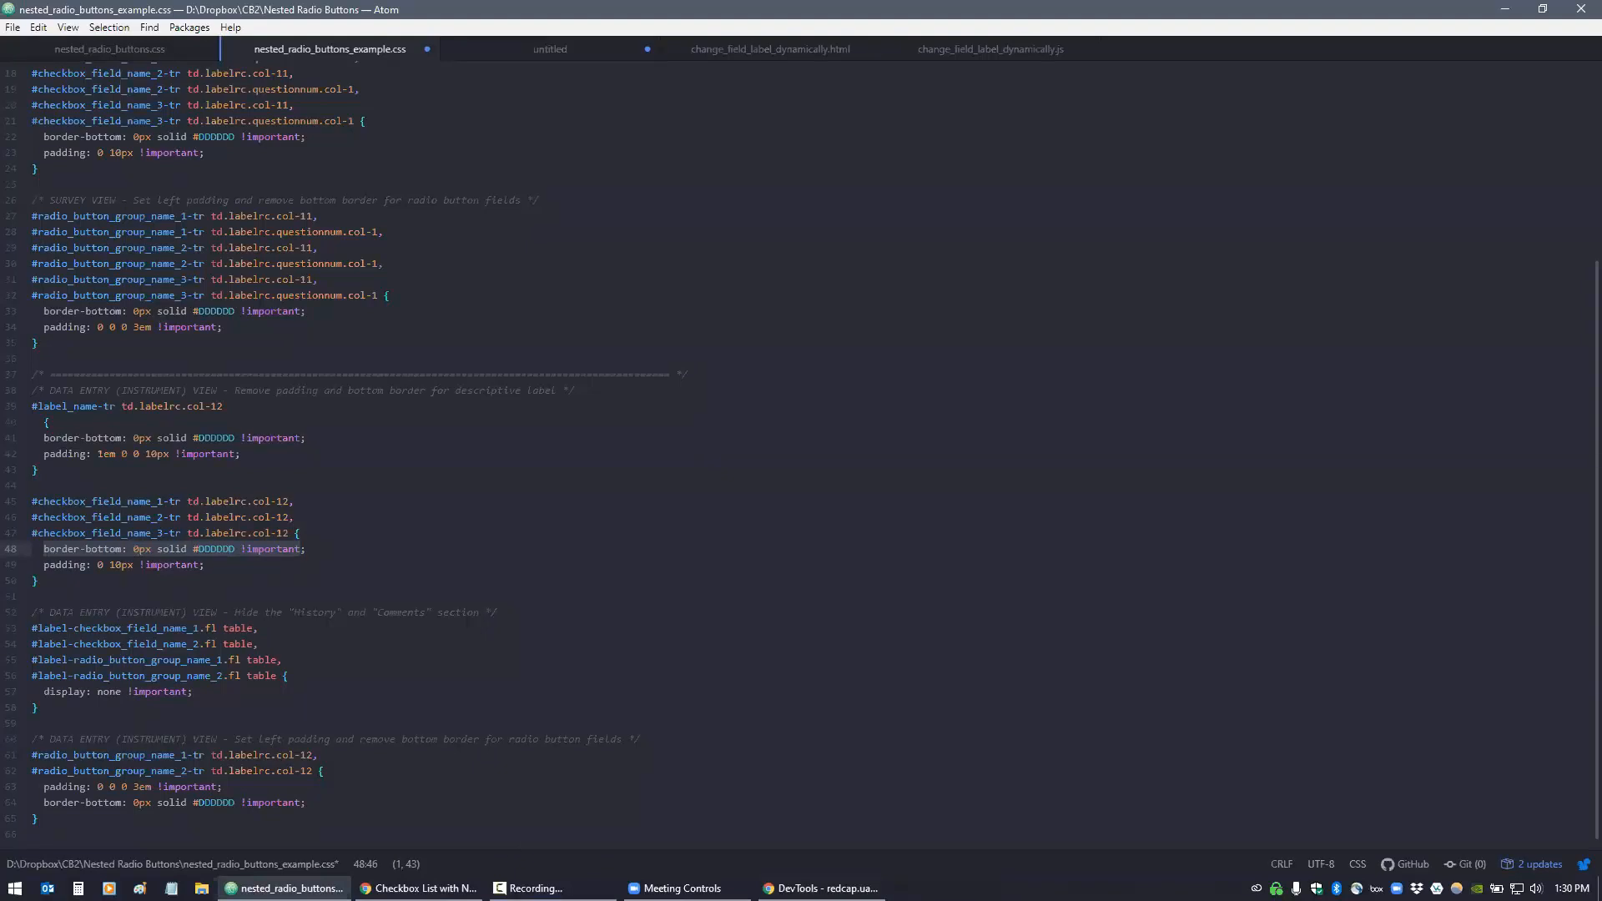
# Return to Chrome, place the survey beside DevTools, and select the col-11 table cell of the College and Department-based graduate Program row
pyautogui.click(821, 887)
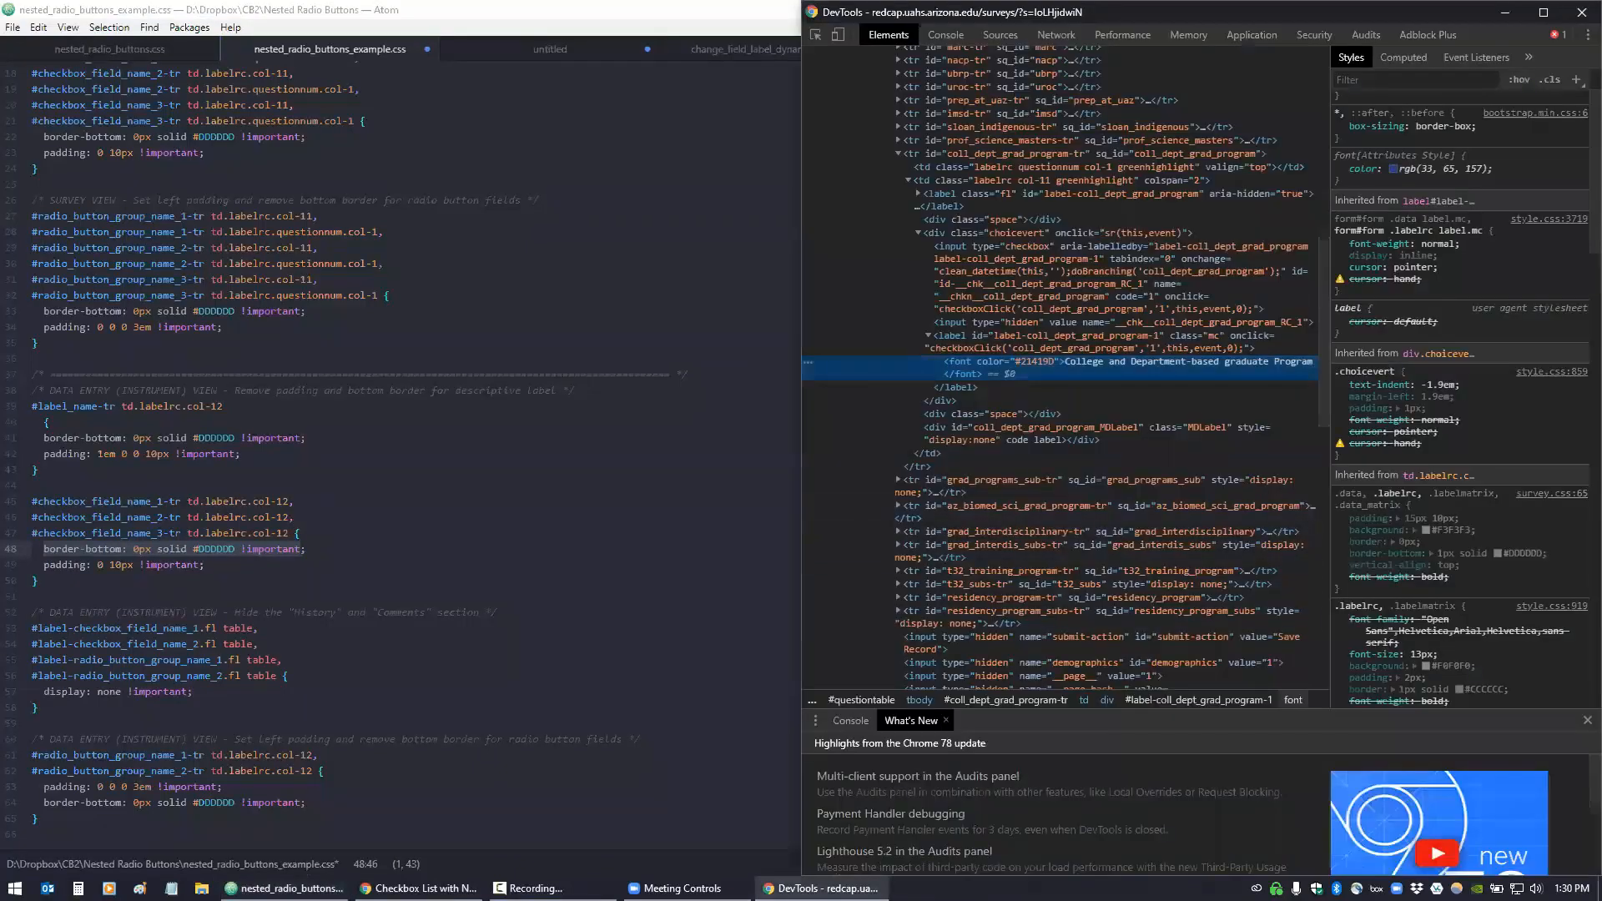
pyautogui.click(417, 887)
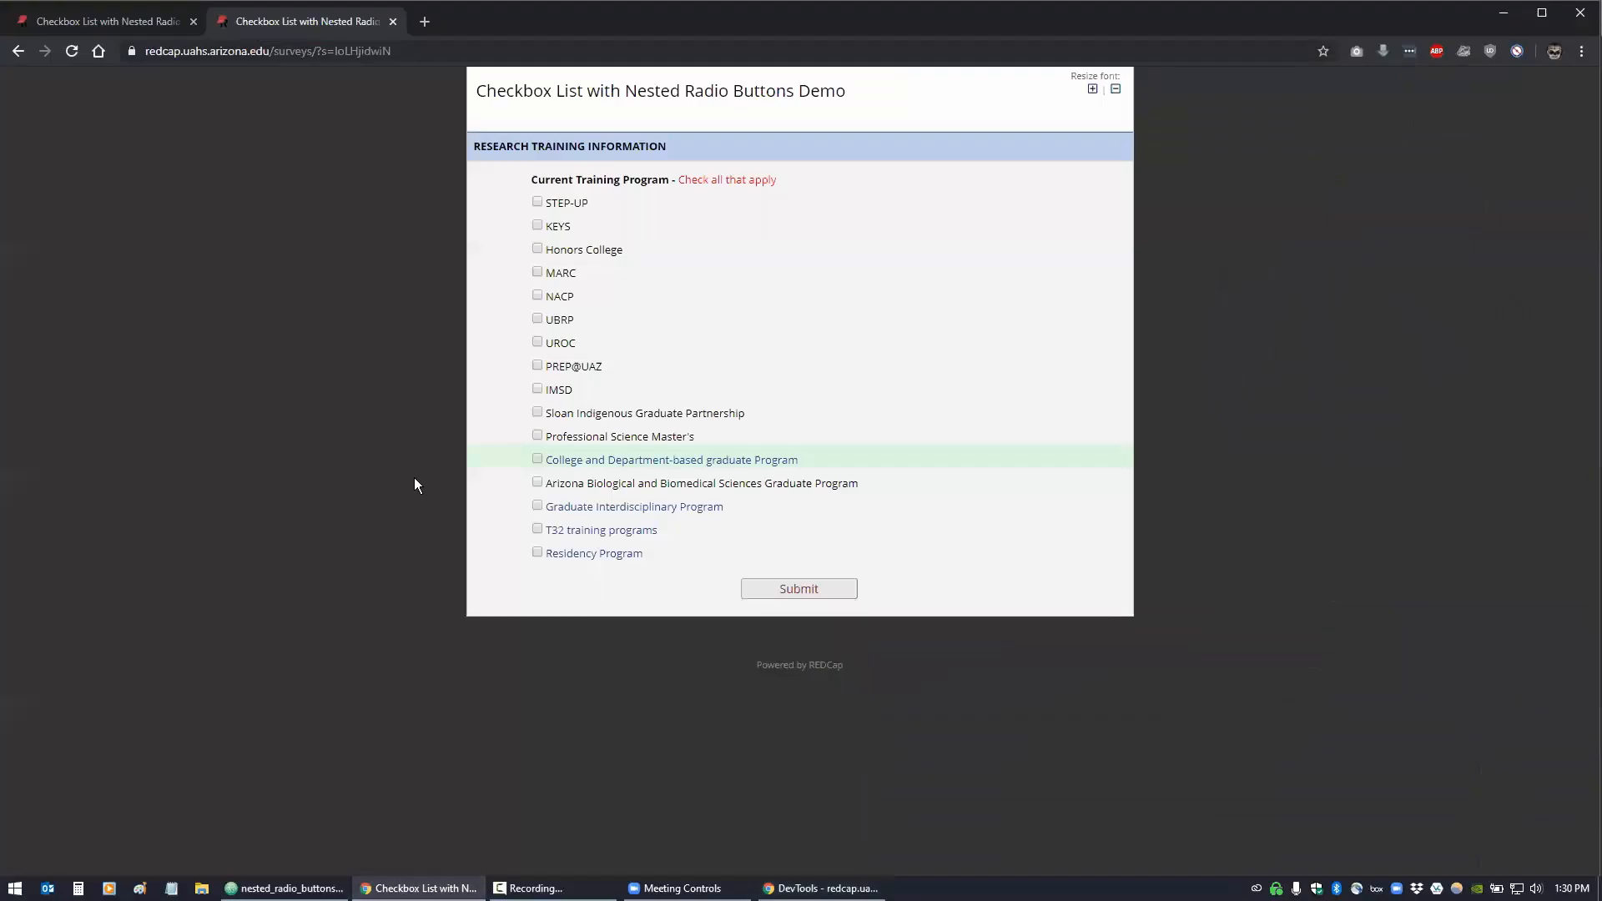
pyautogui.press('super+Left')
pyautogui.click(1110, 150)
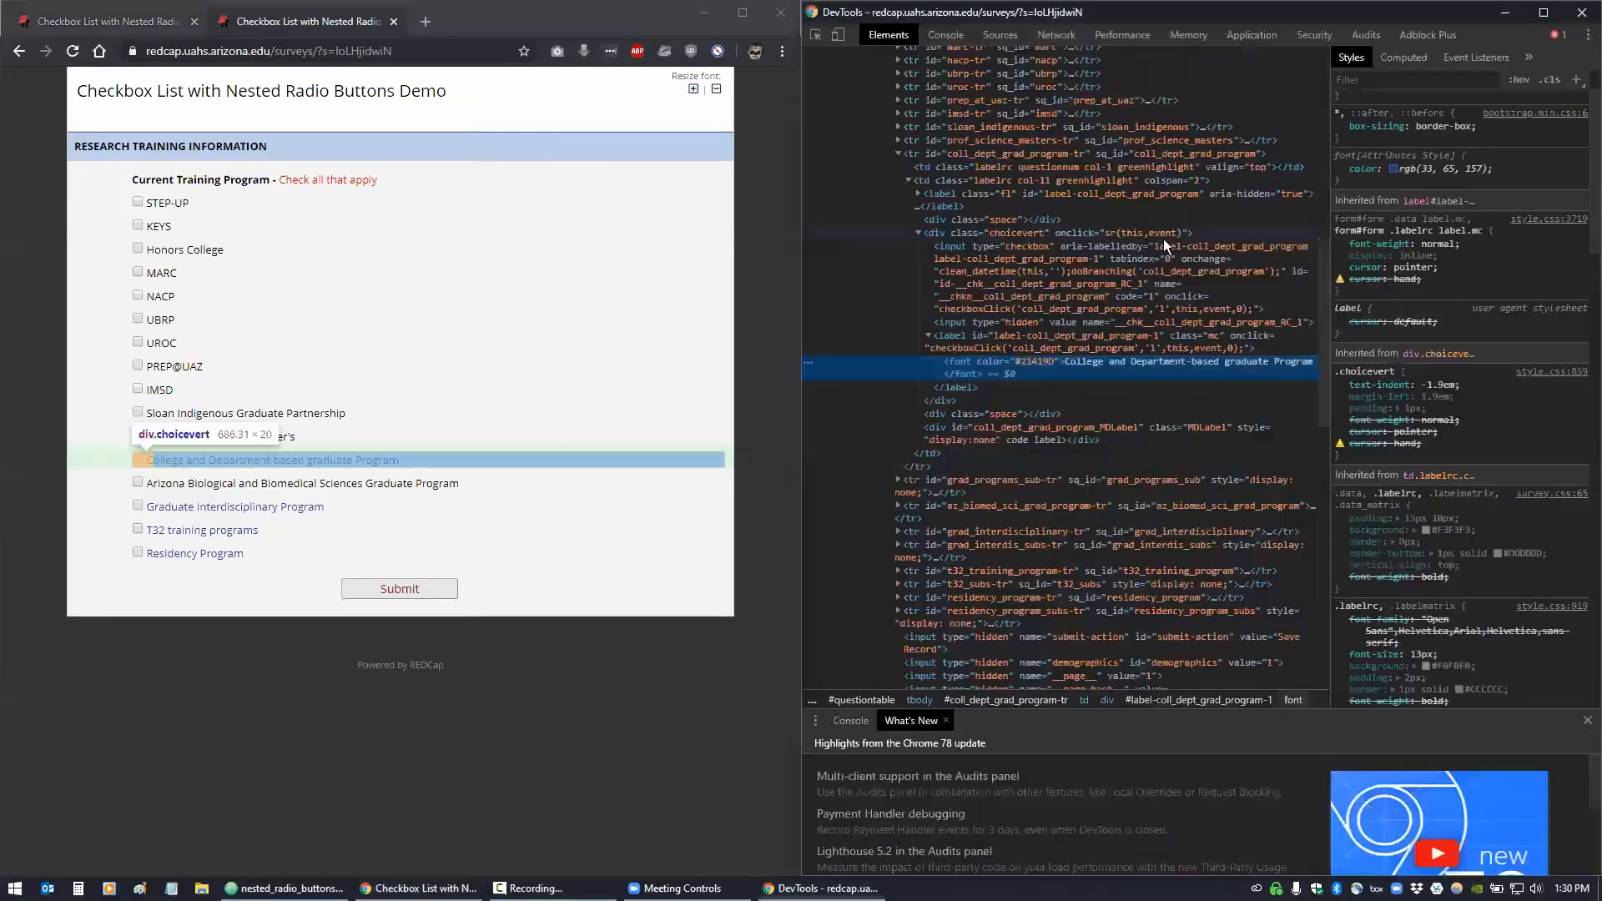
pyautogui.scroll(3, 1082, 288)
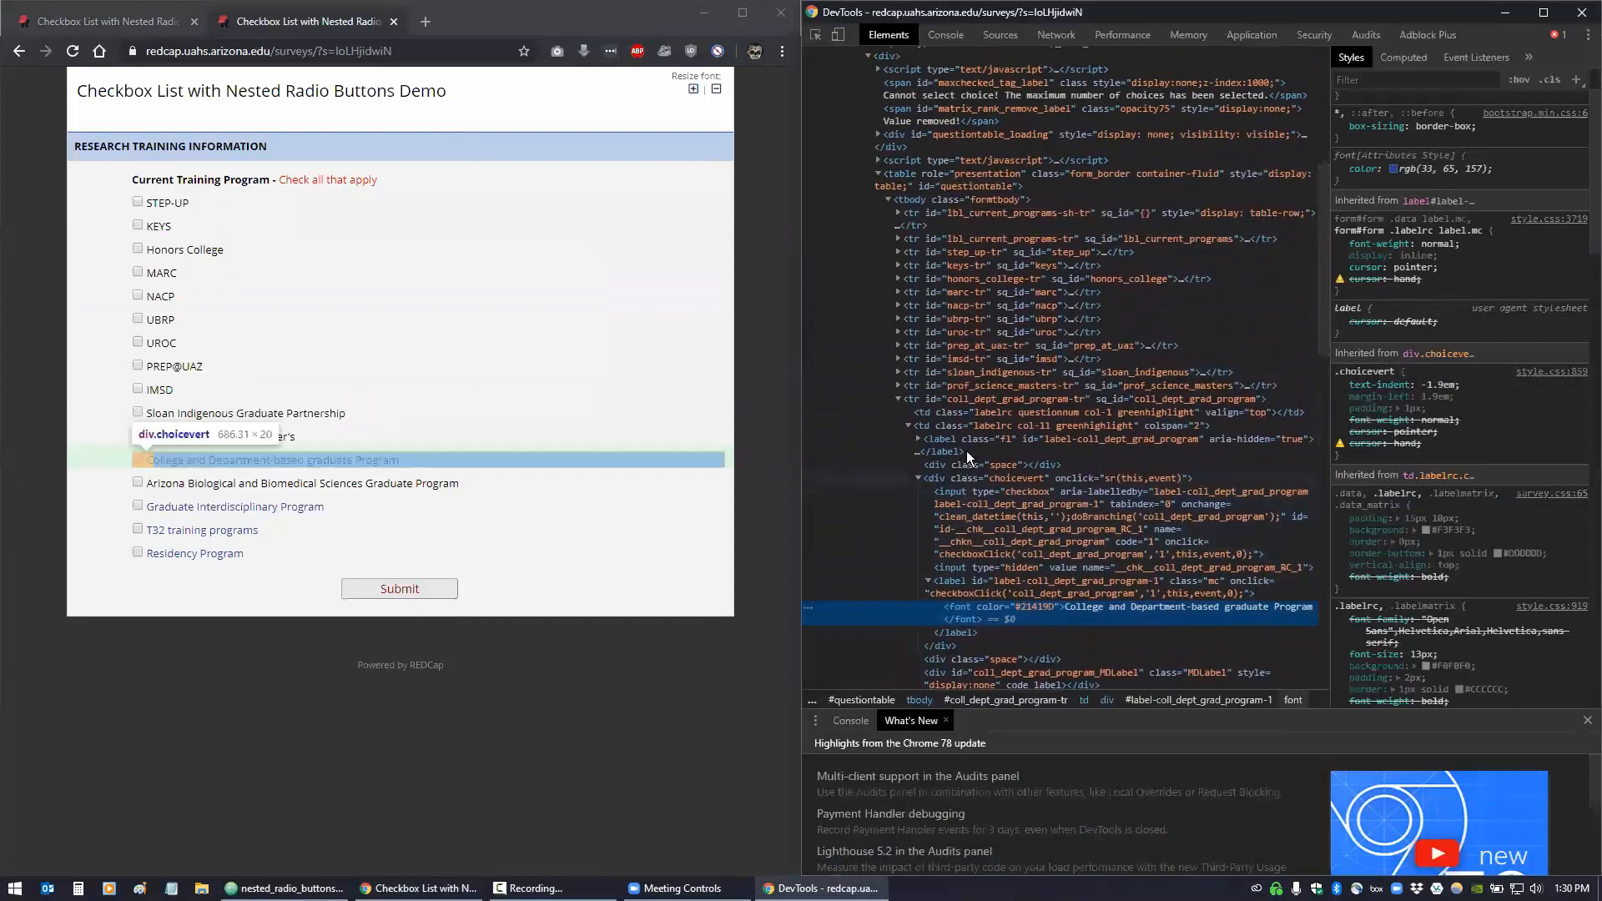
pyautogui.click(990, 426)
pyautogui.scroll(2, 1491, 459)
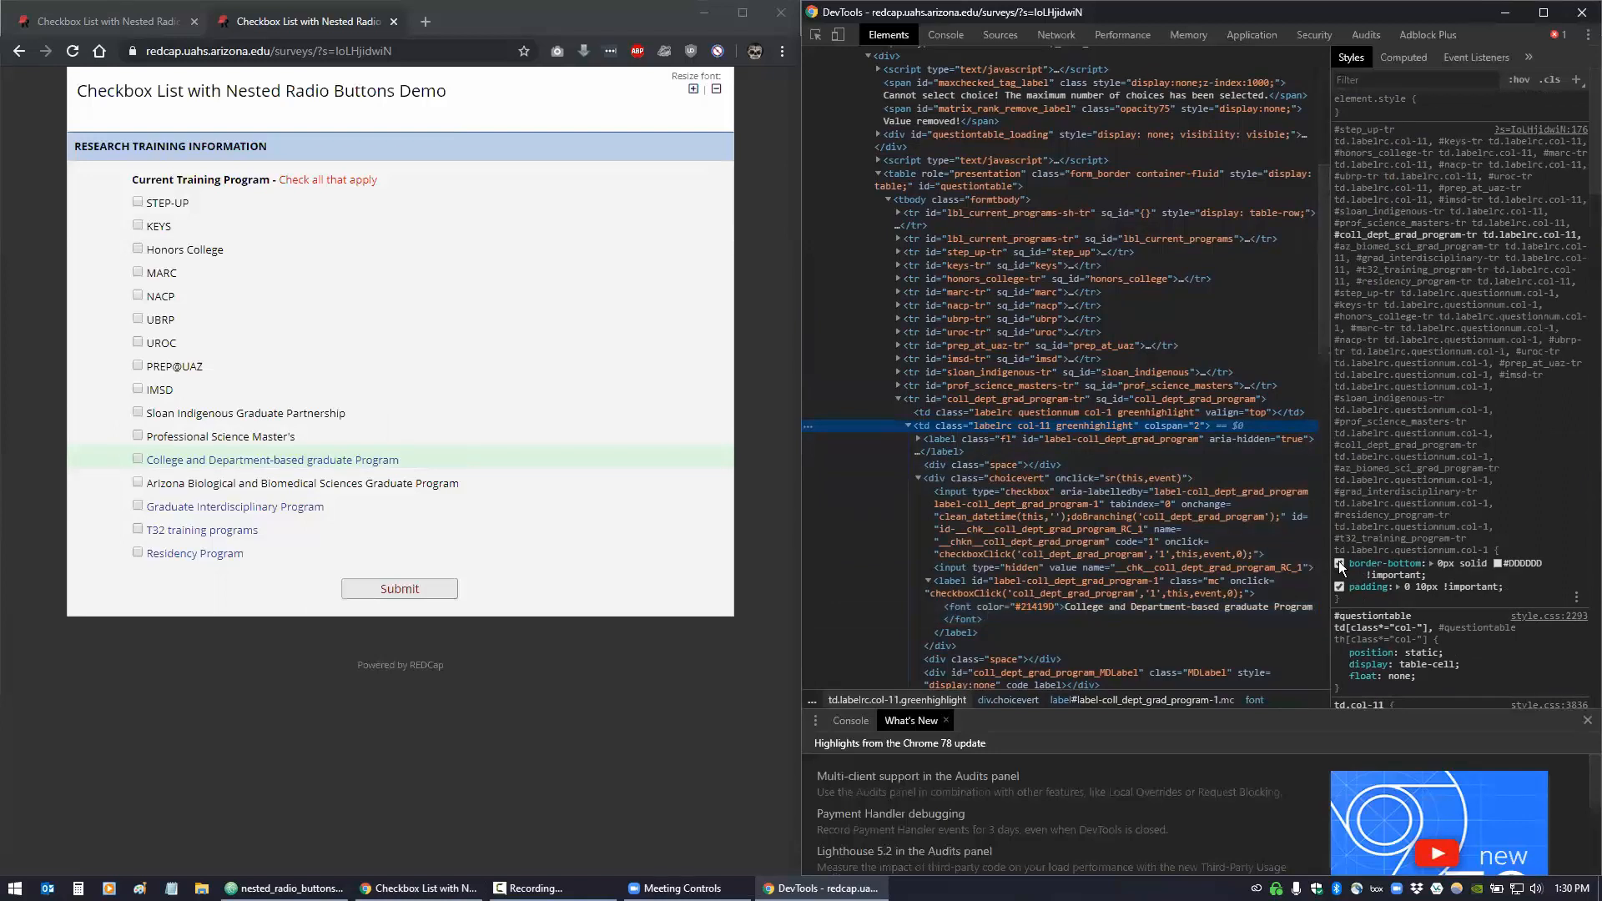
# Toggle the injected border-bottom declaration off and on to compare the row spacing, and examine the overridden REDCap style rules
pyautogui.click(1340, 565)
pyautogui.click(1339, 565)
pyautogui.click(1340, 565)
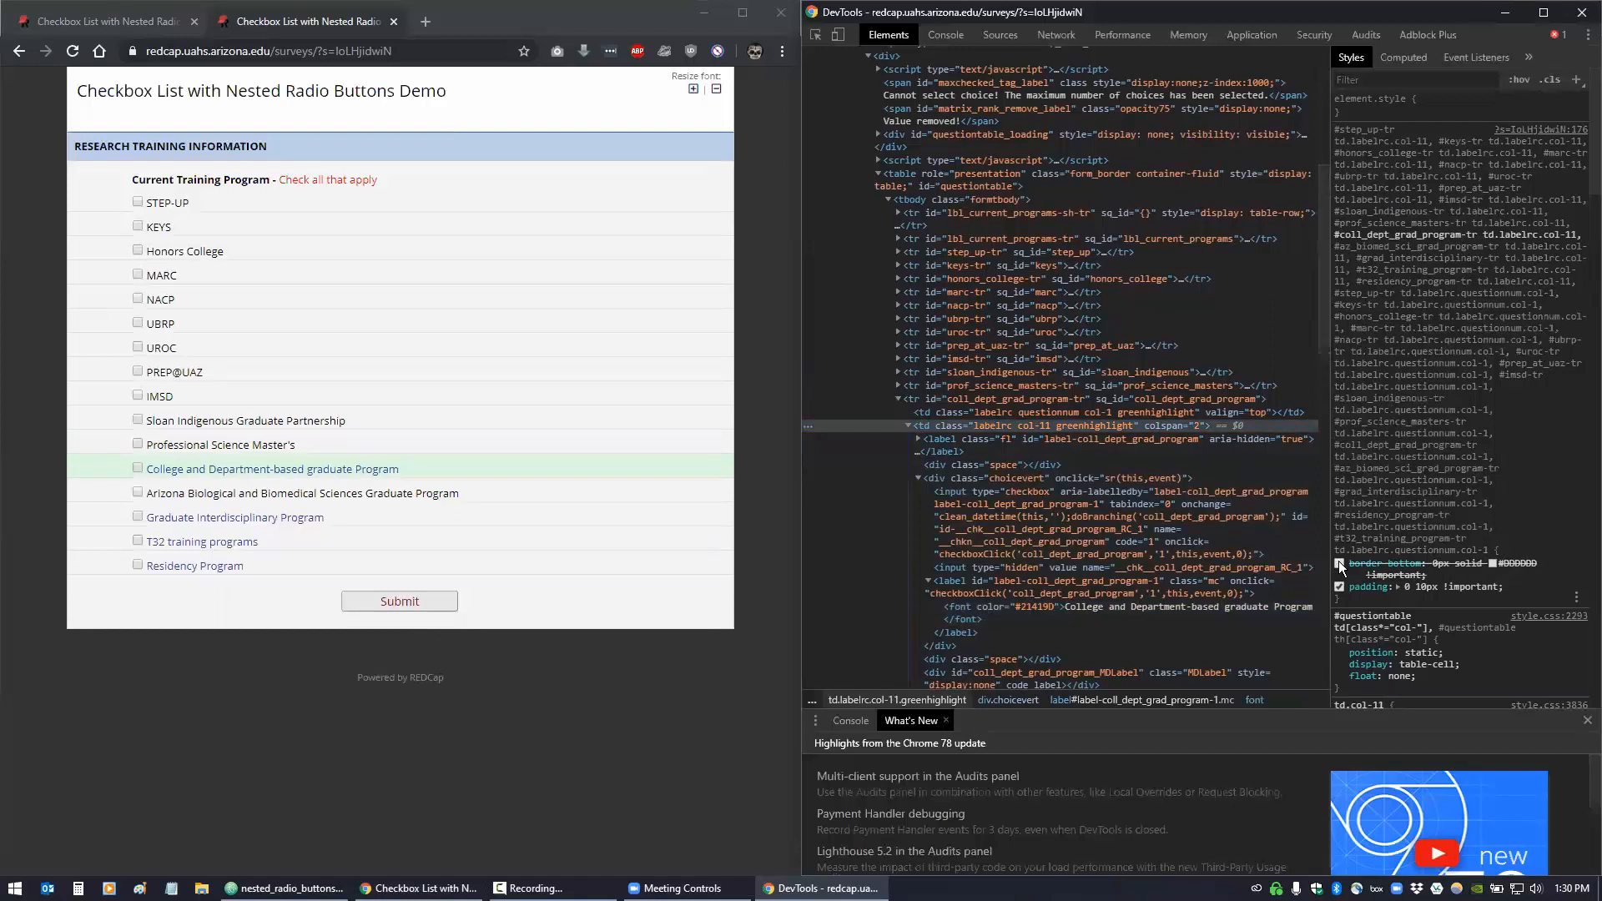
pyautogui.click(1340, 565)
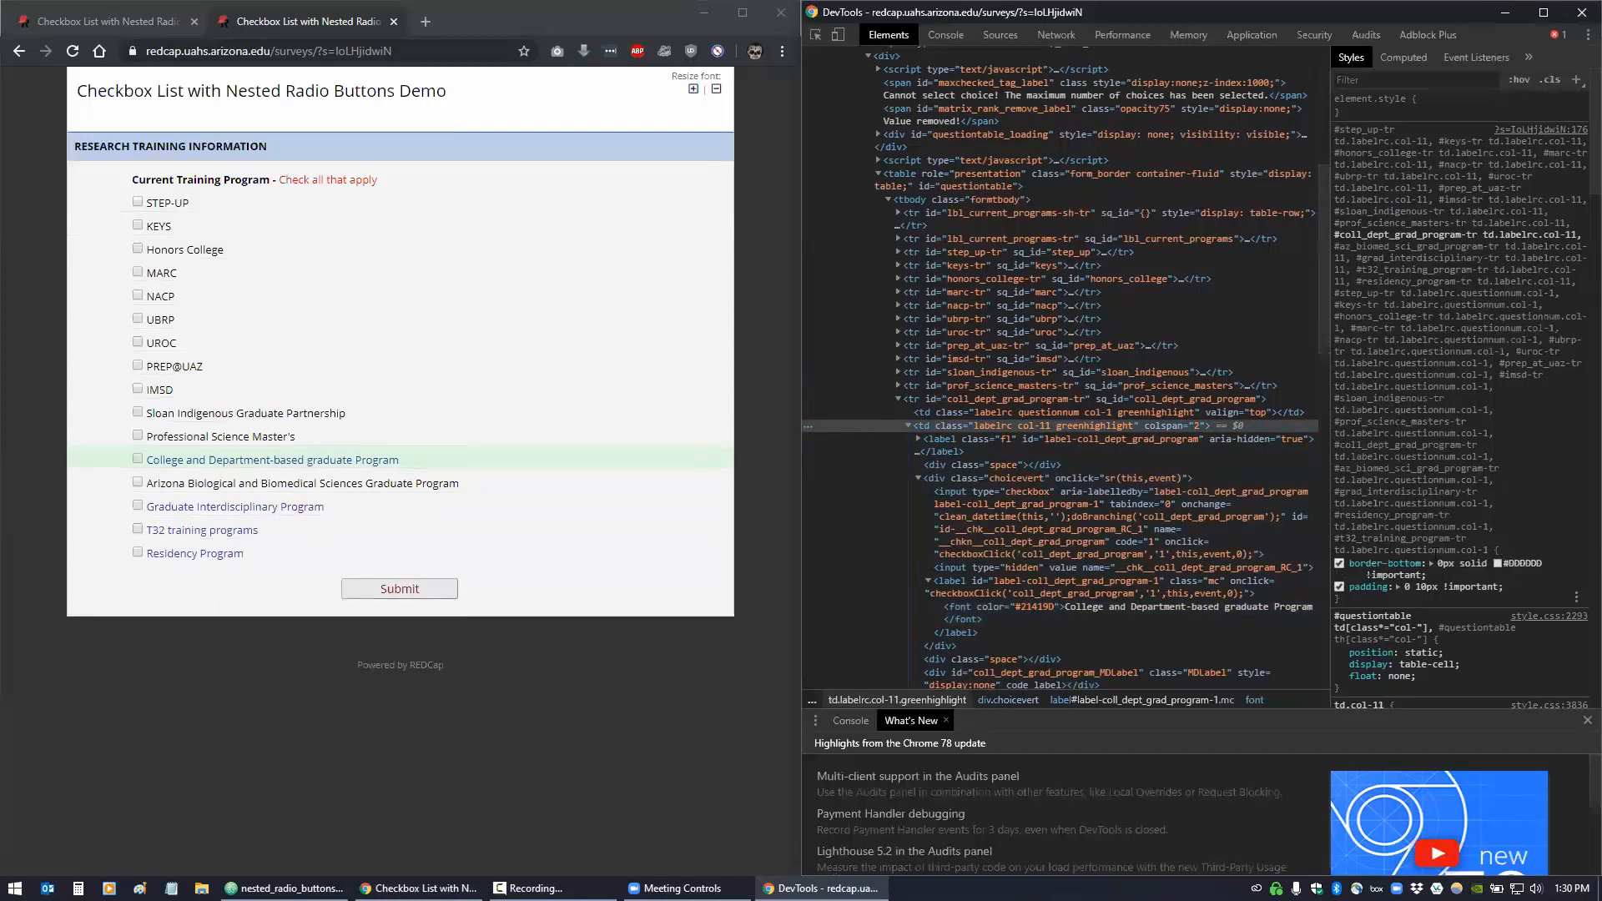
pyautogui.scroll(-4, 1460, 399)
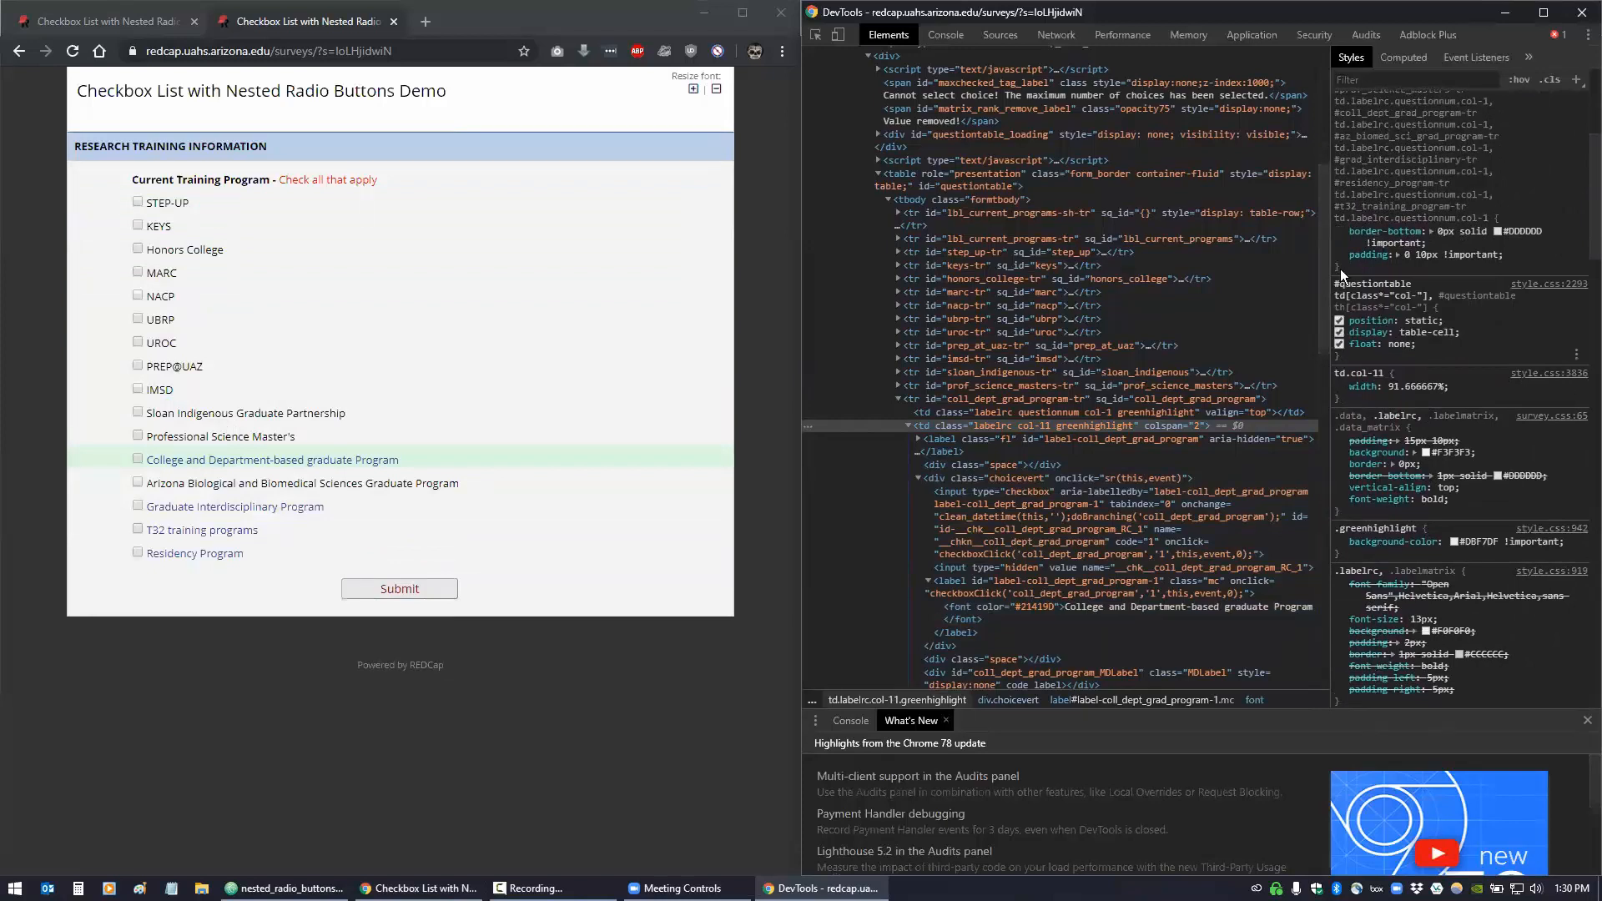
# Disable the injected border-bottom, toggle REDCap's default 1px border-bottom off and on to compare row spacing, and re-enable the injected declaration and highlight its value
pyautogui.click(1339, 232)
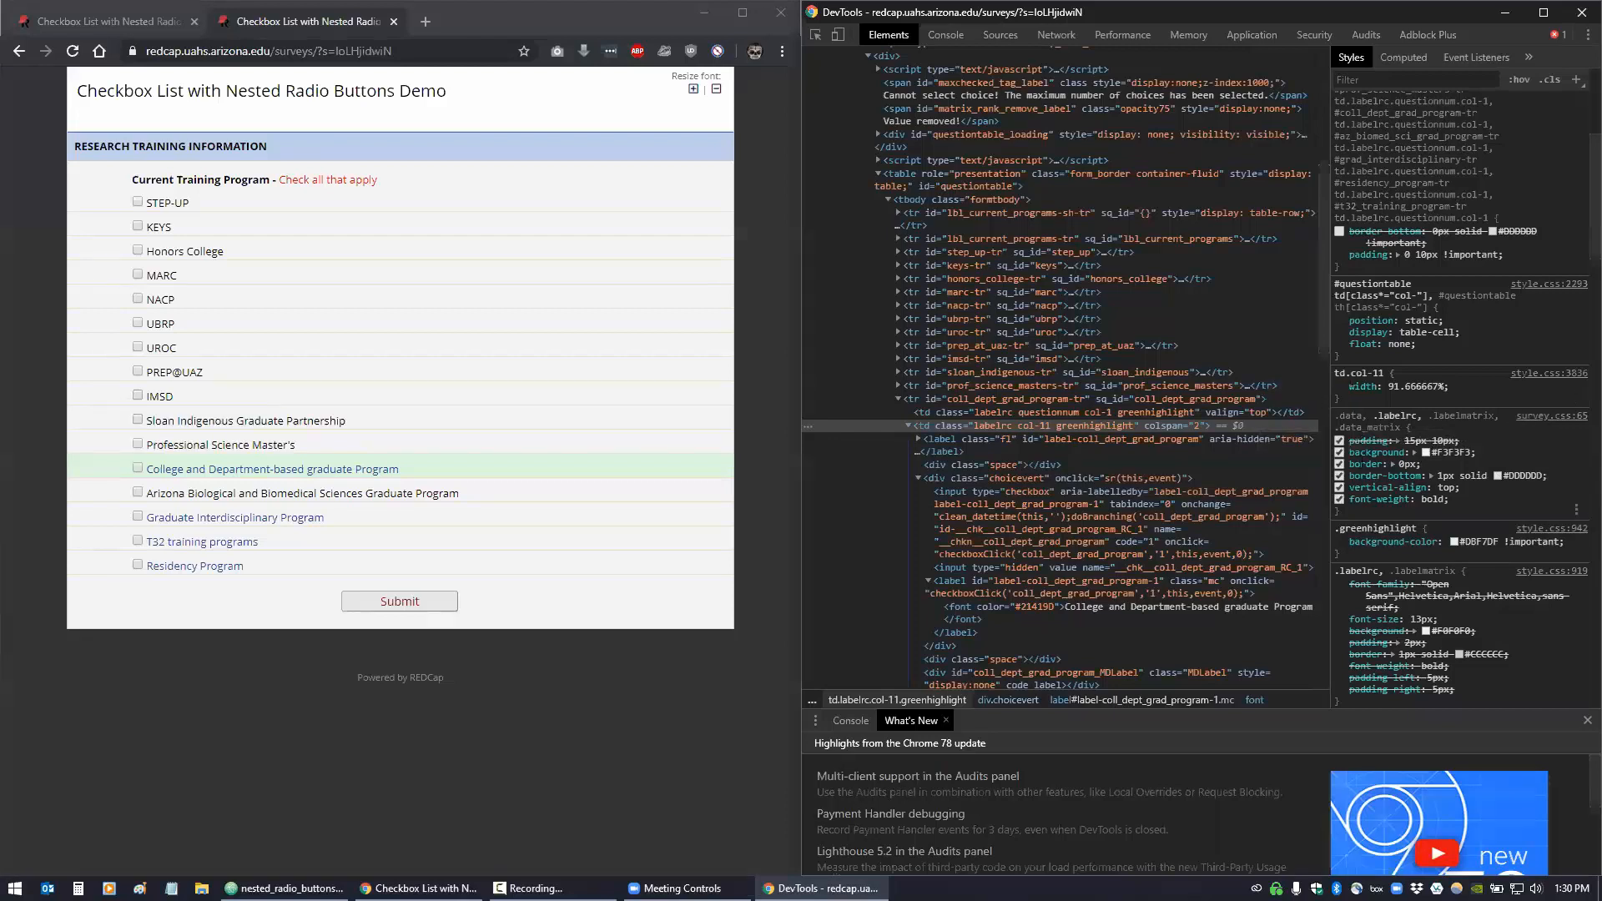
pyautogui.click(1339, 477)
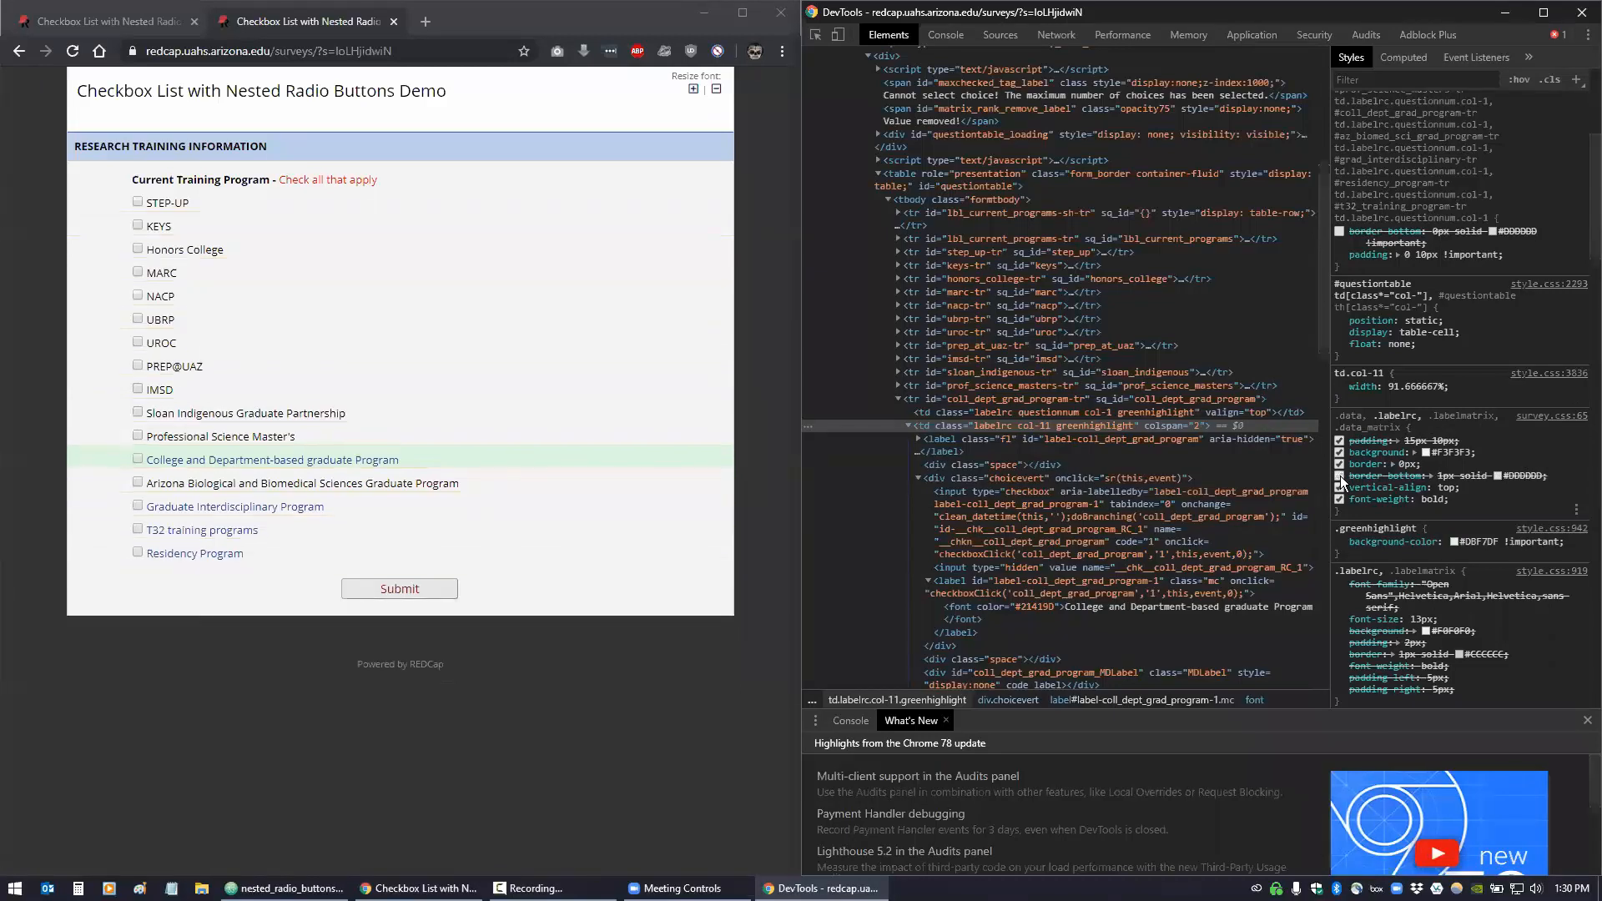
pyautogui.click(1339, 477)
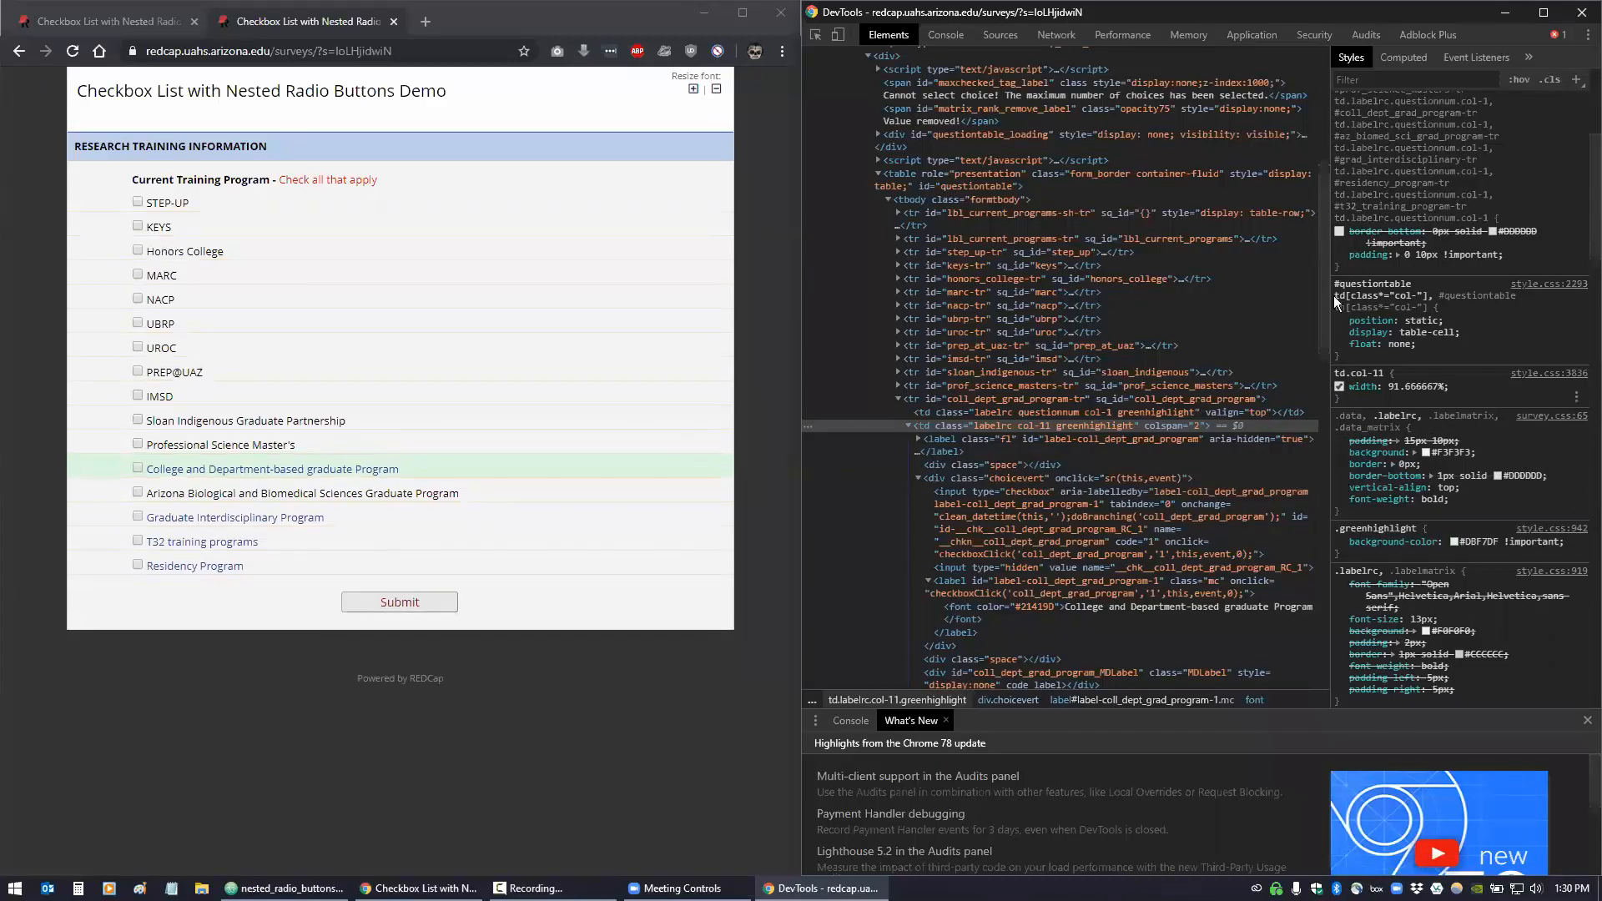
pyautogui.click(1338, 233)
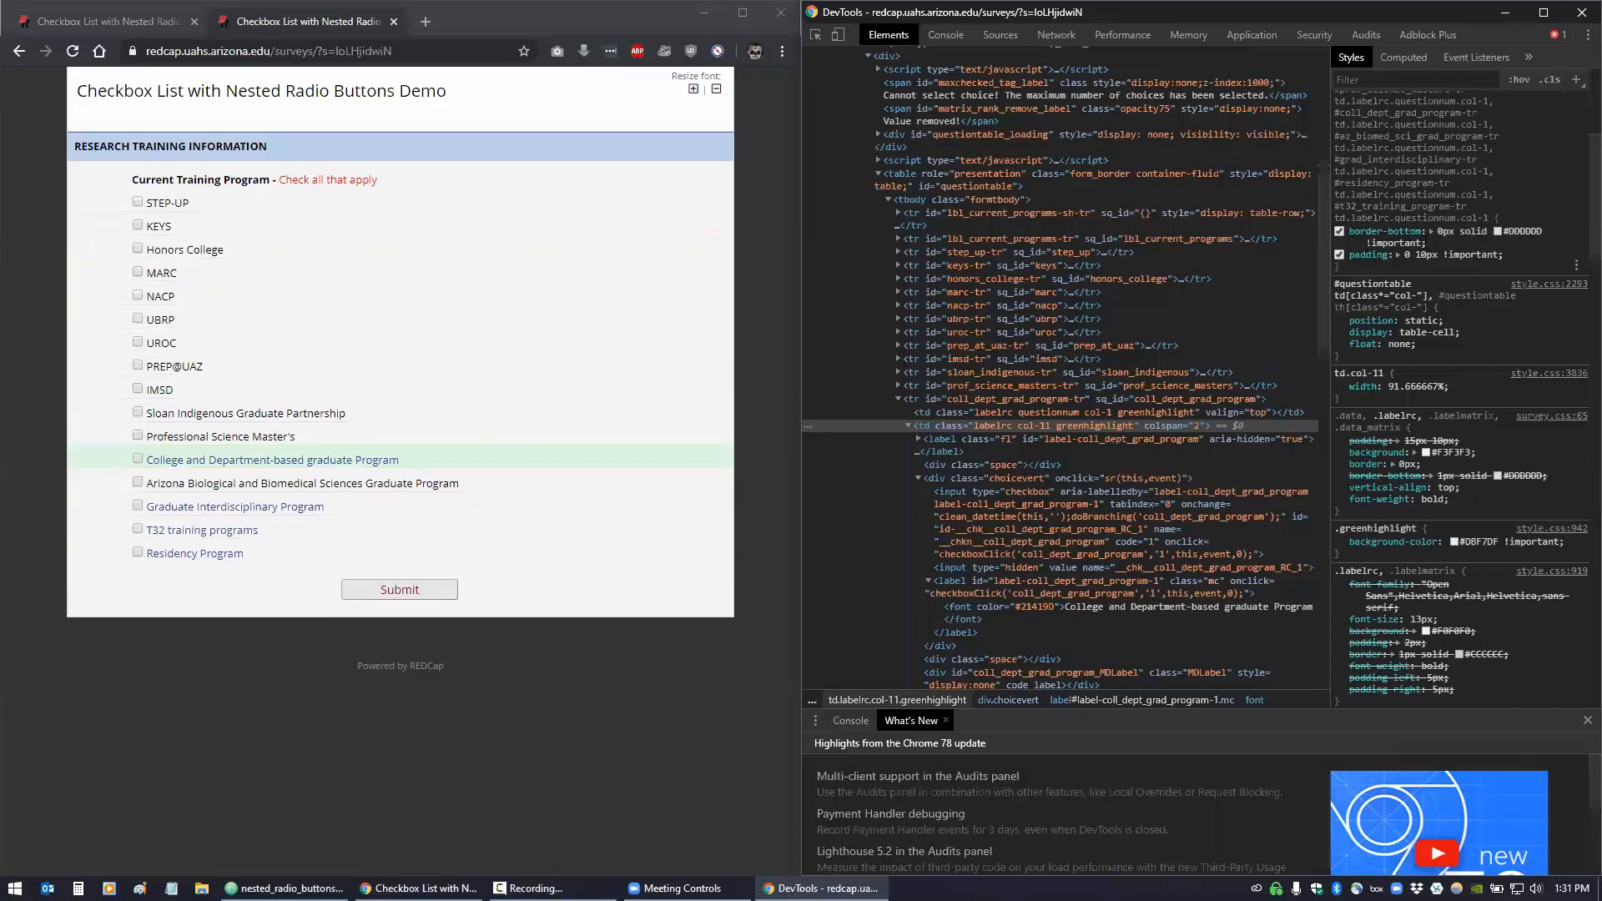
pyautogui.click(1468, 231)
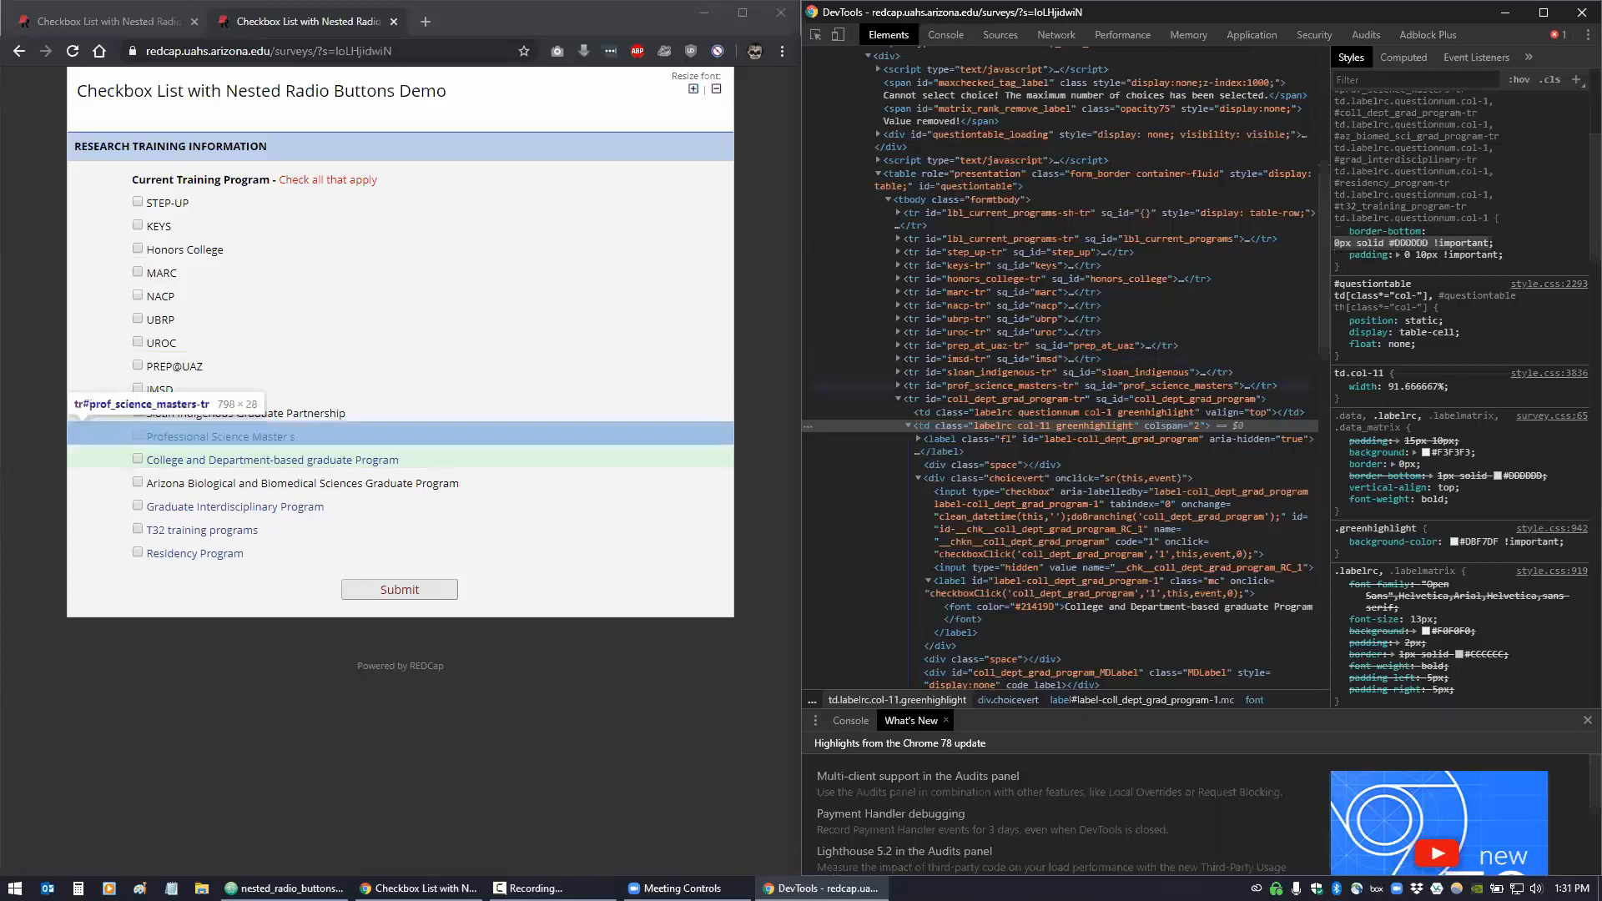
pyautogui.click(115, 804)
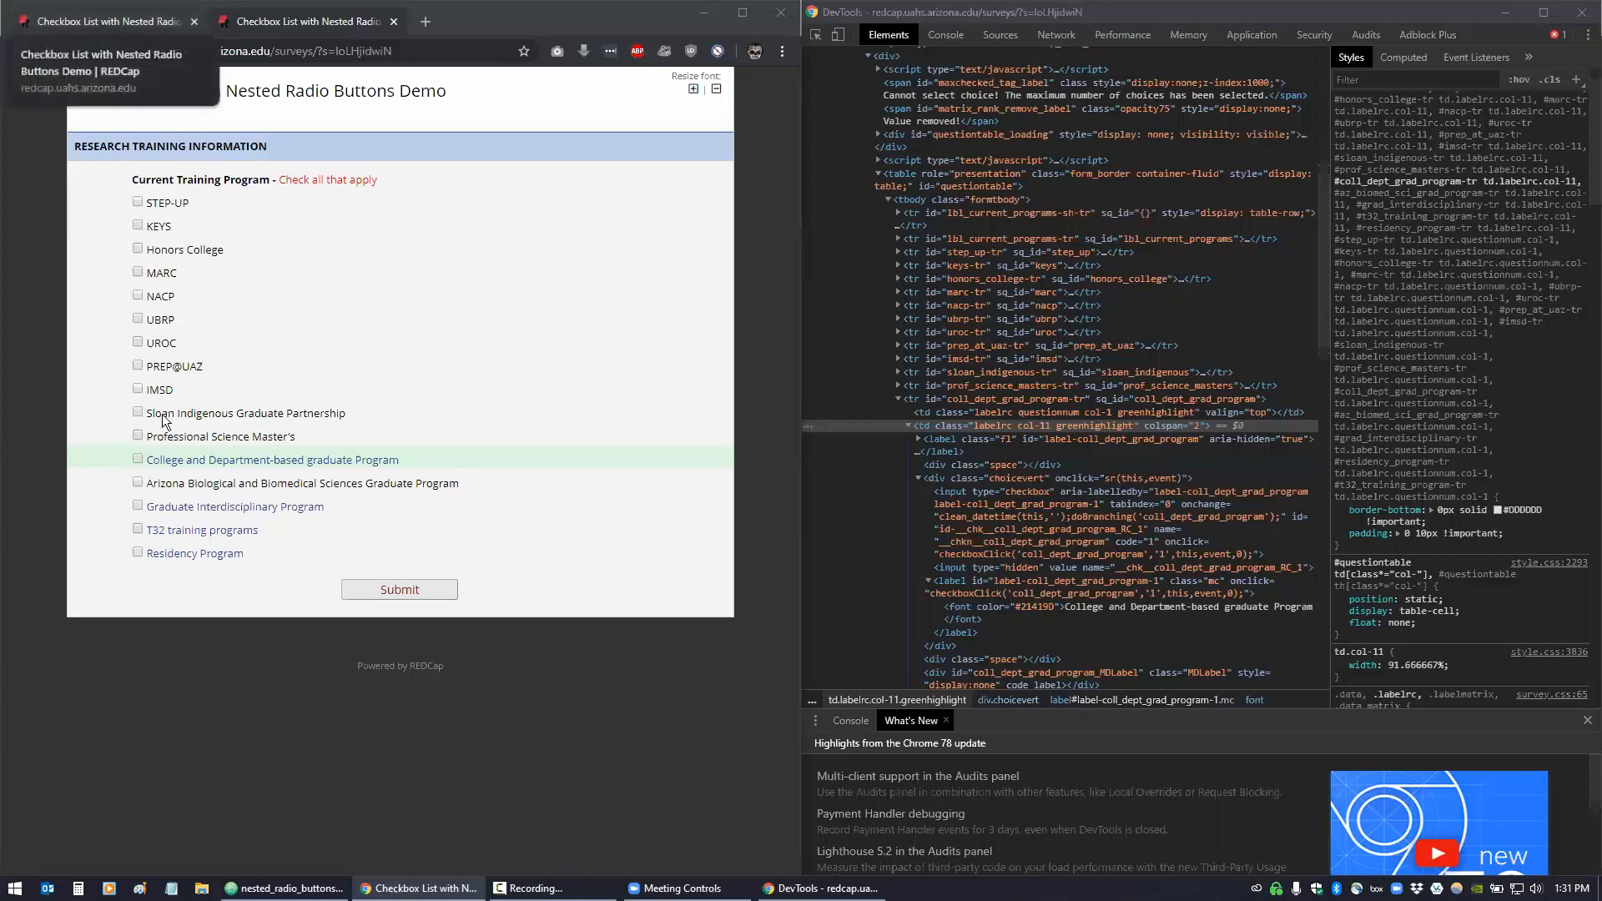
# Switch to Atom, review nested_radio_buttons.css, and highlight the first radio_button_group_name_1 placeholder in the survey view radio rule of nested_radio_buttons_example.css
pyautogui.click(284, 887)
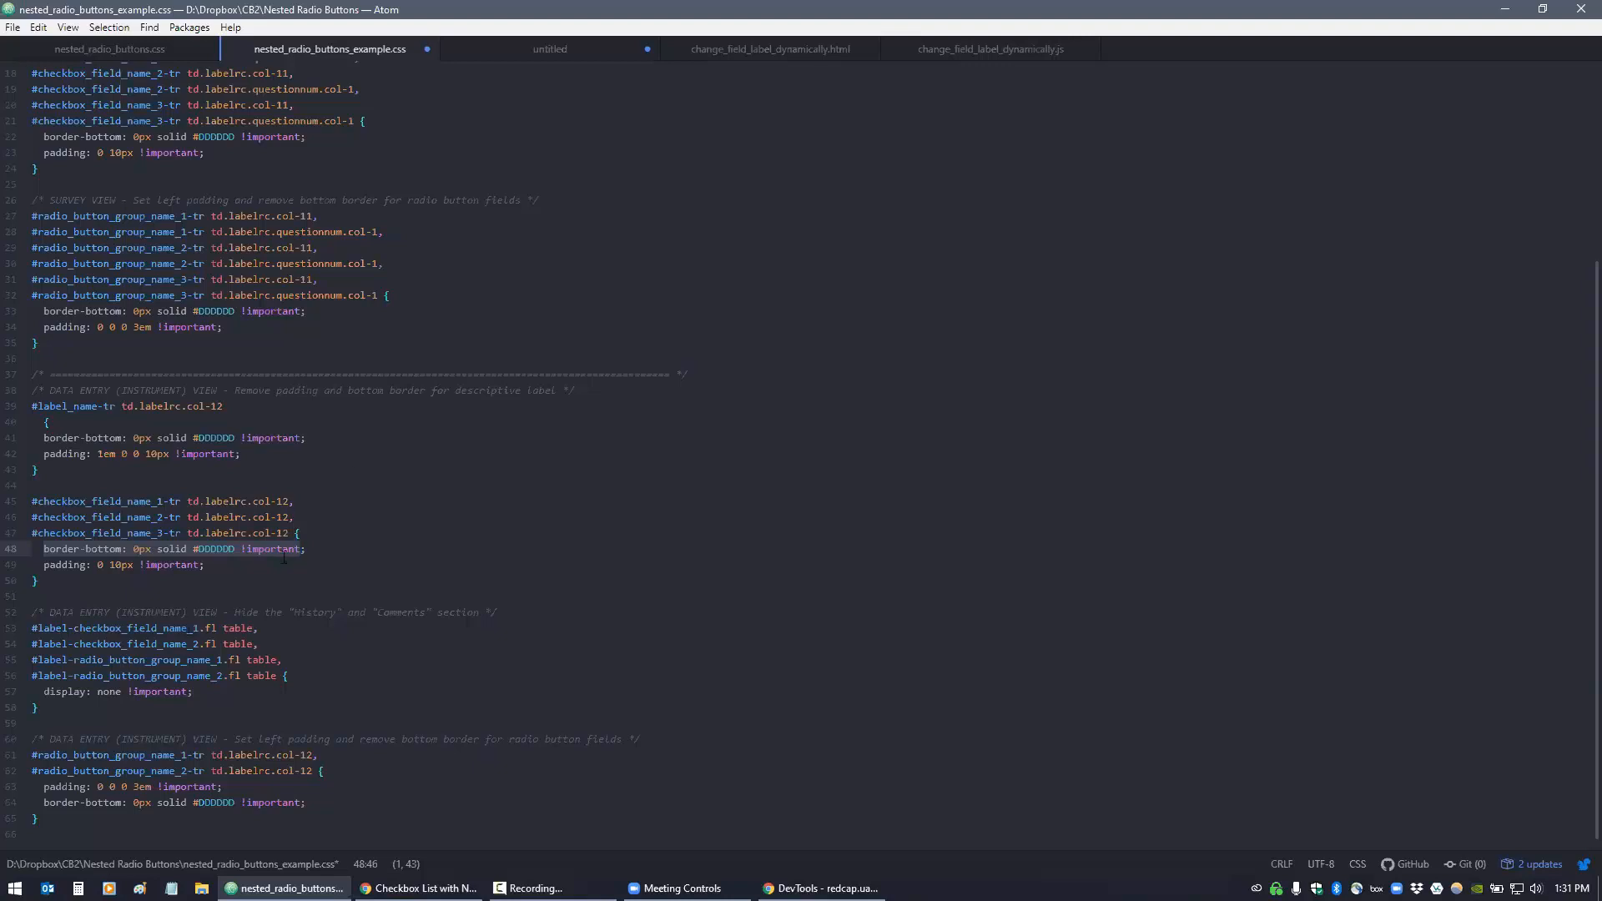
pyautogui.click(317, 547)
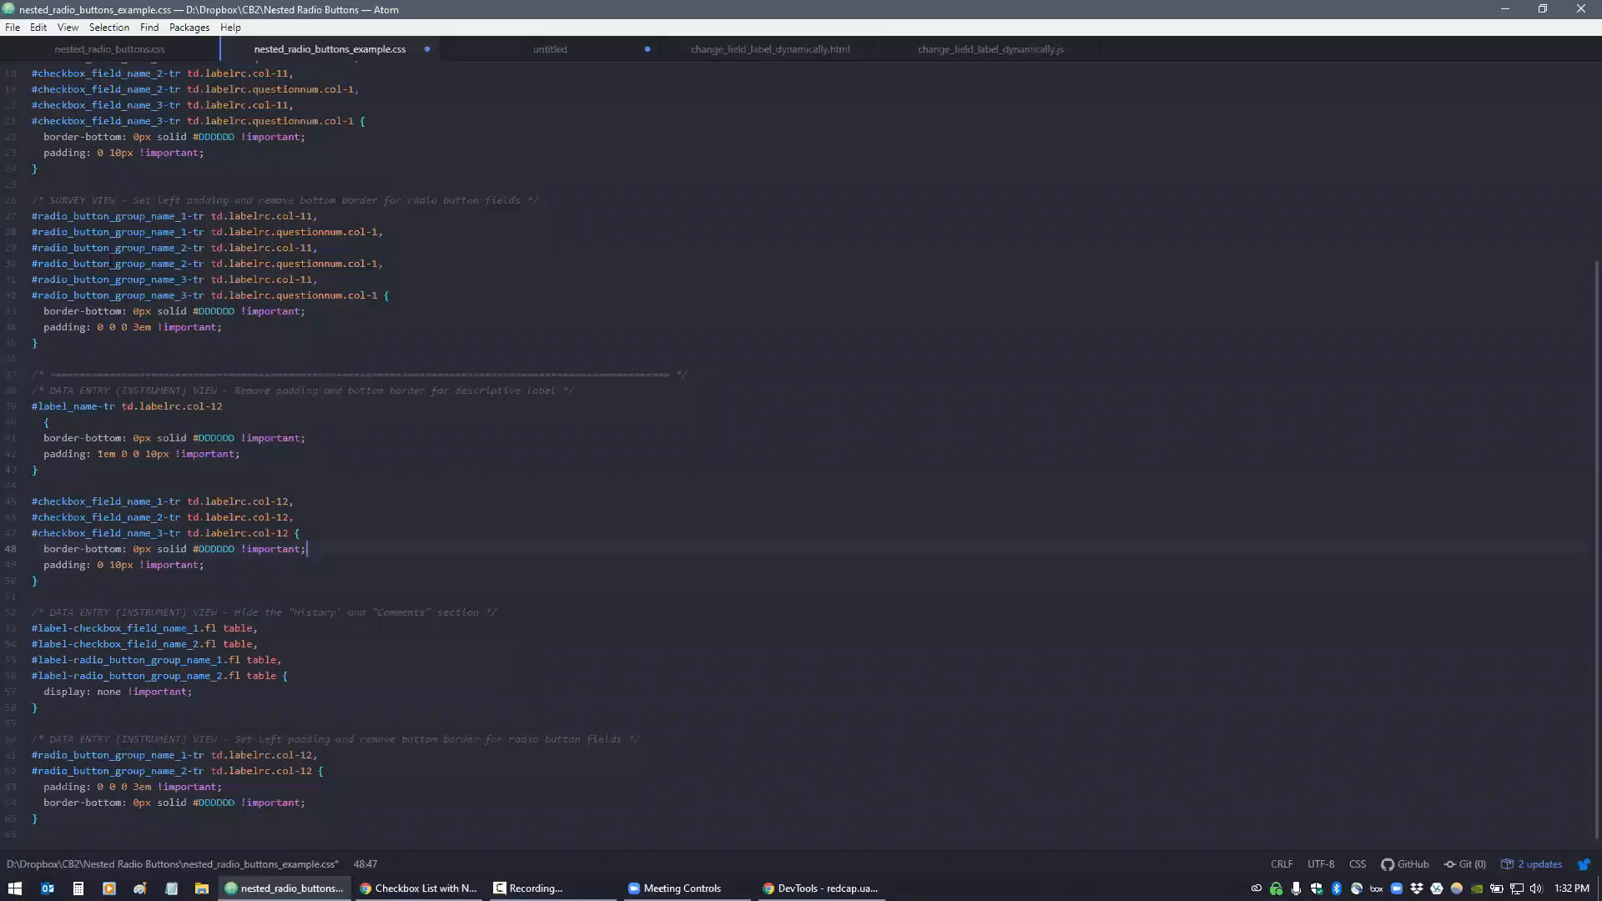
pyautogui.click(113, 51)
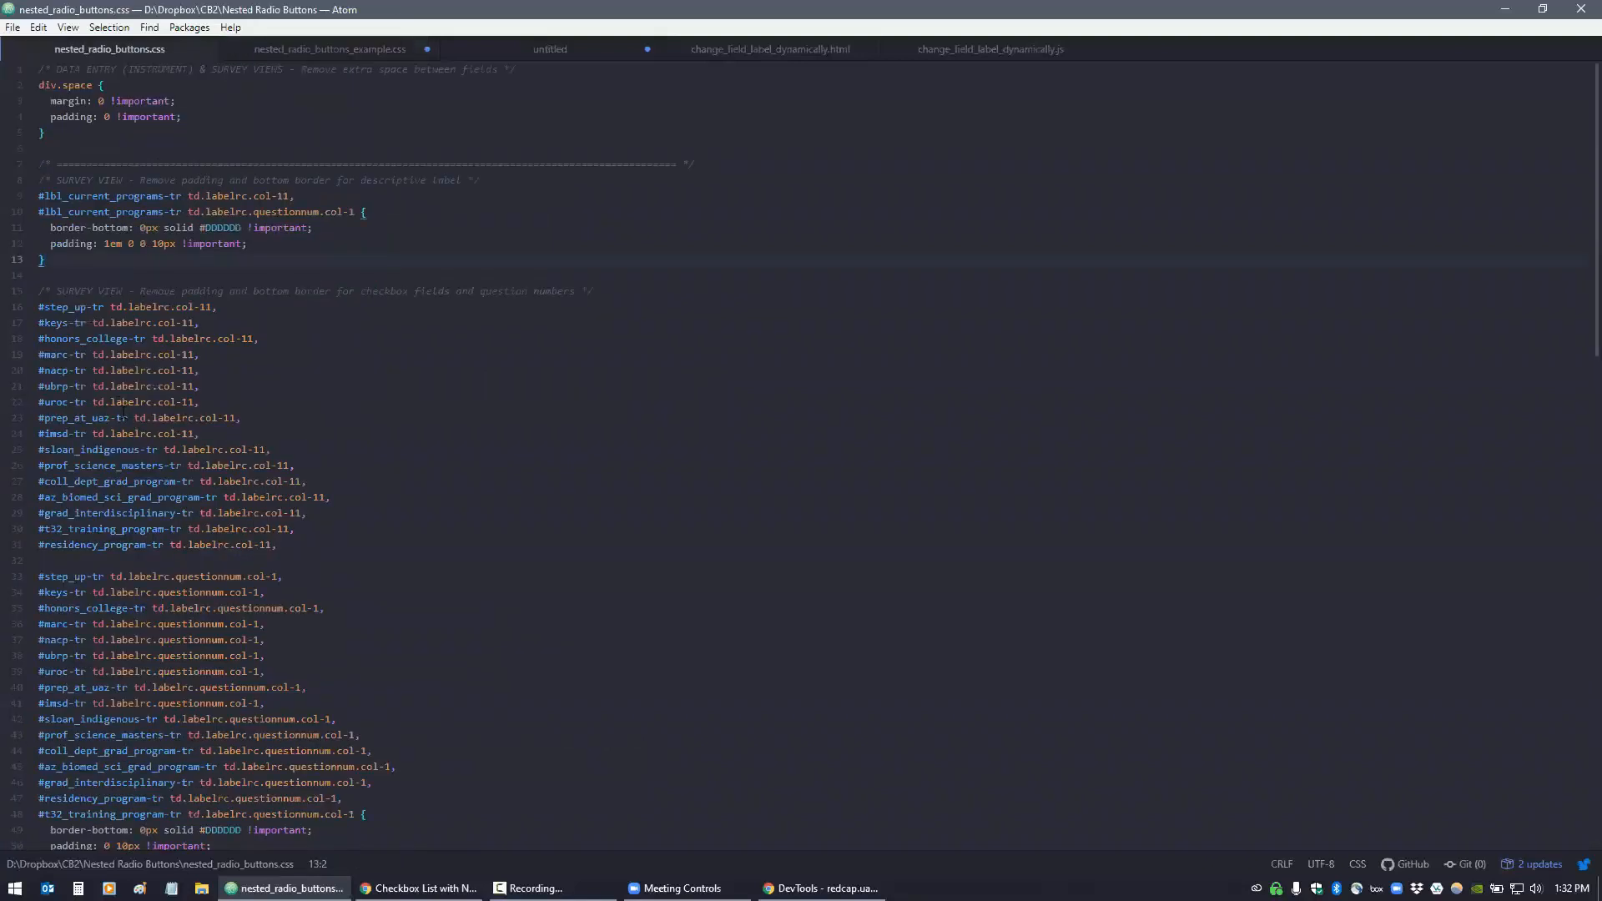
pyautogui.click(307, 49)
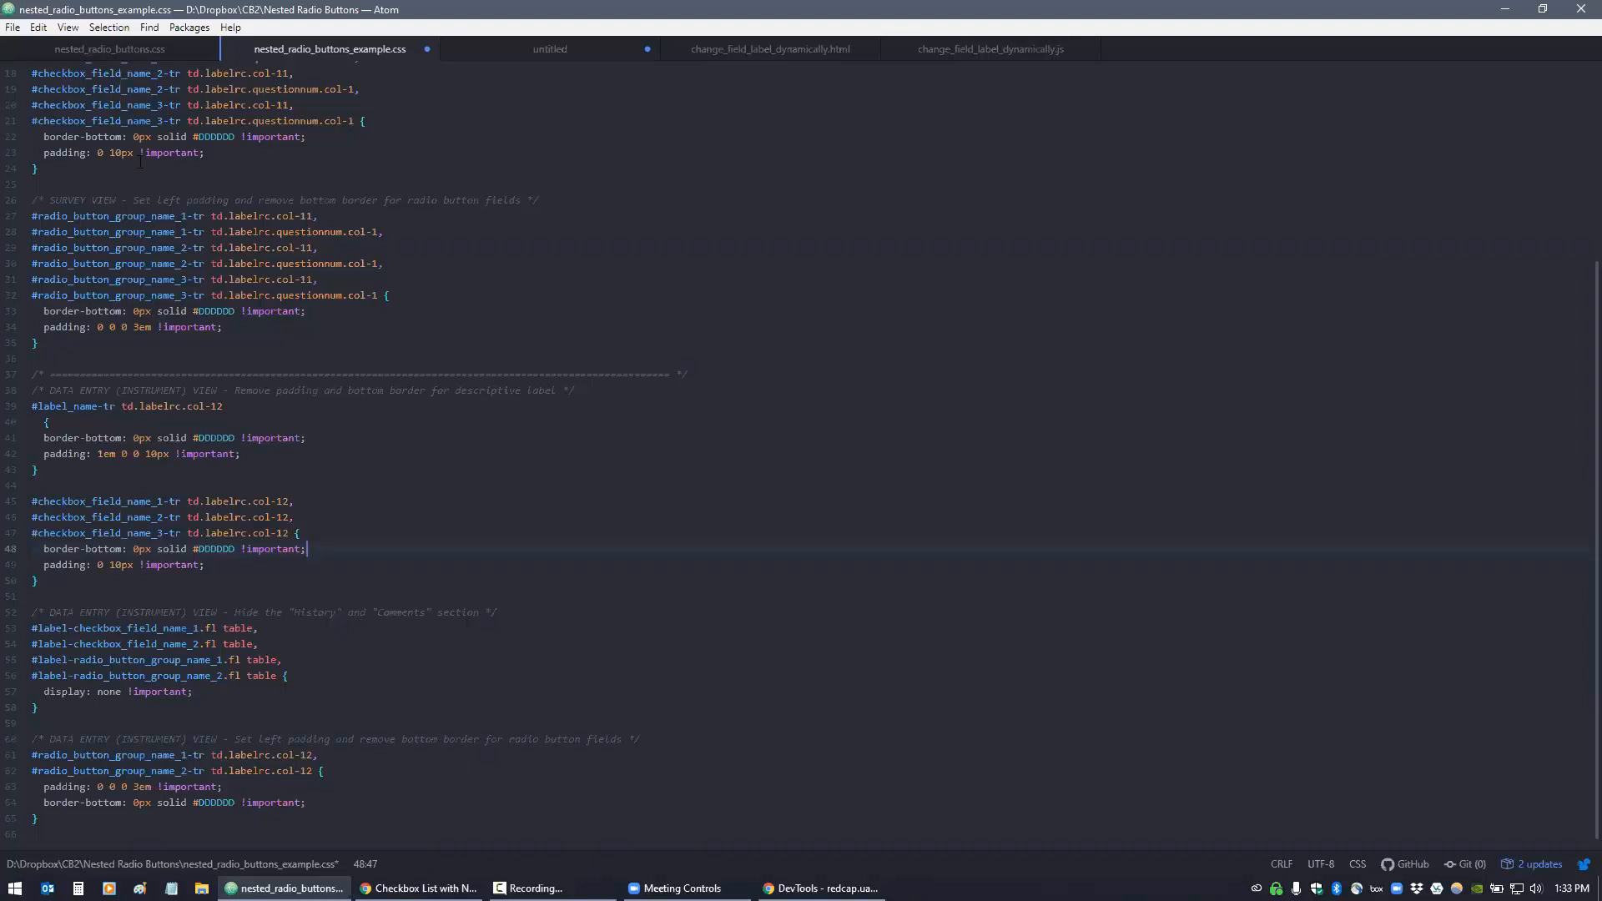
pyautogui.moveTo(32, 216); pyautogui.dragTo(187, 215)
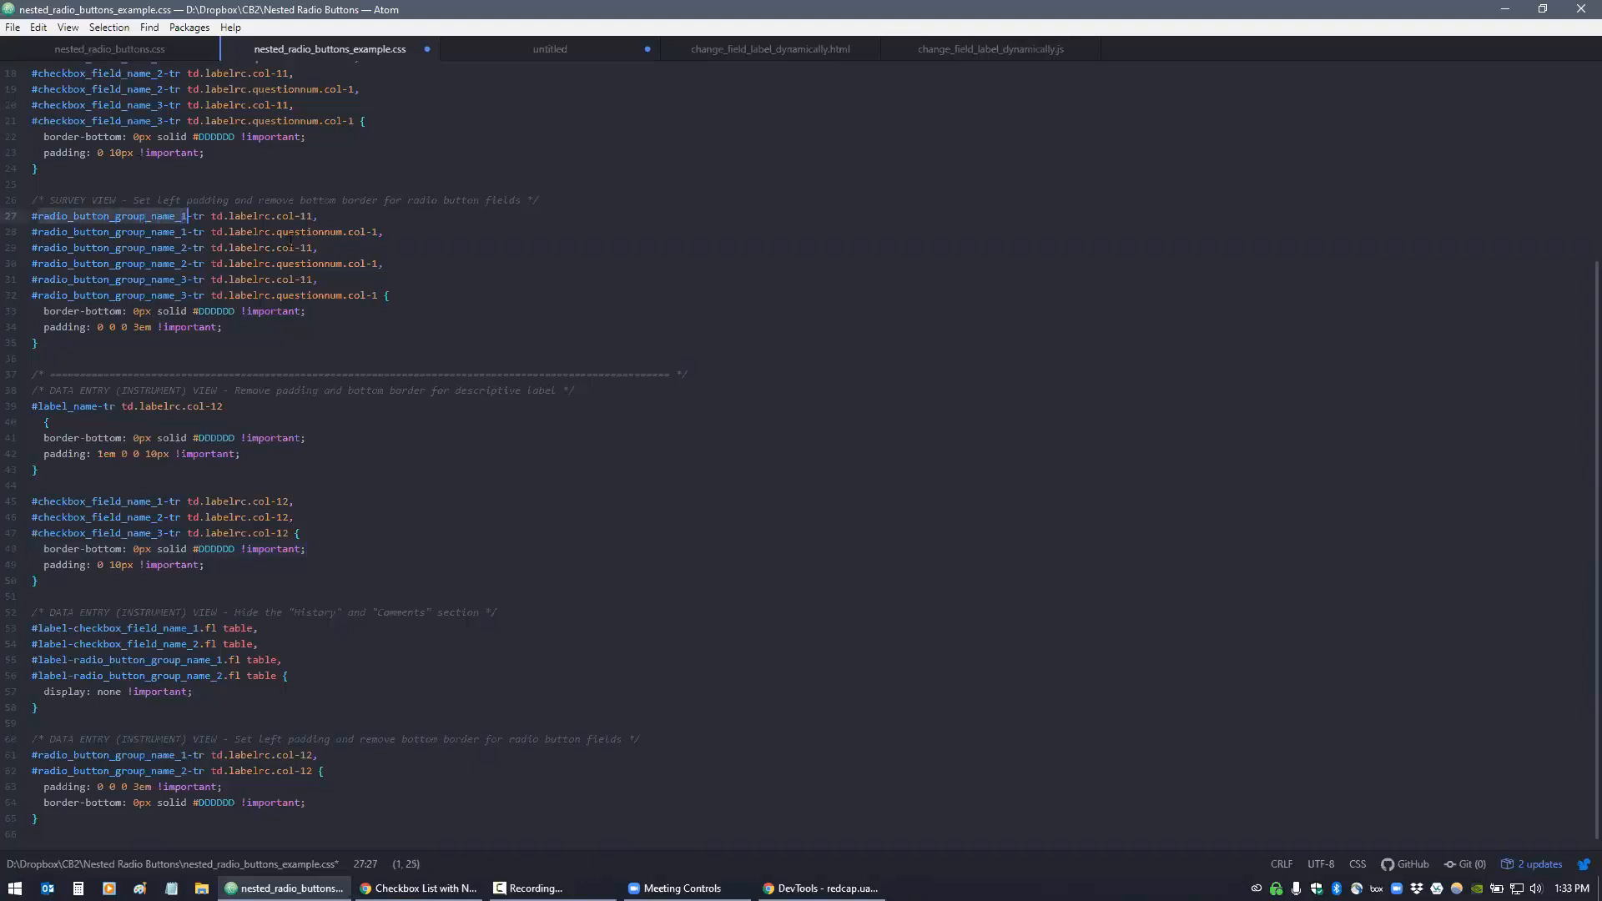